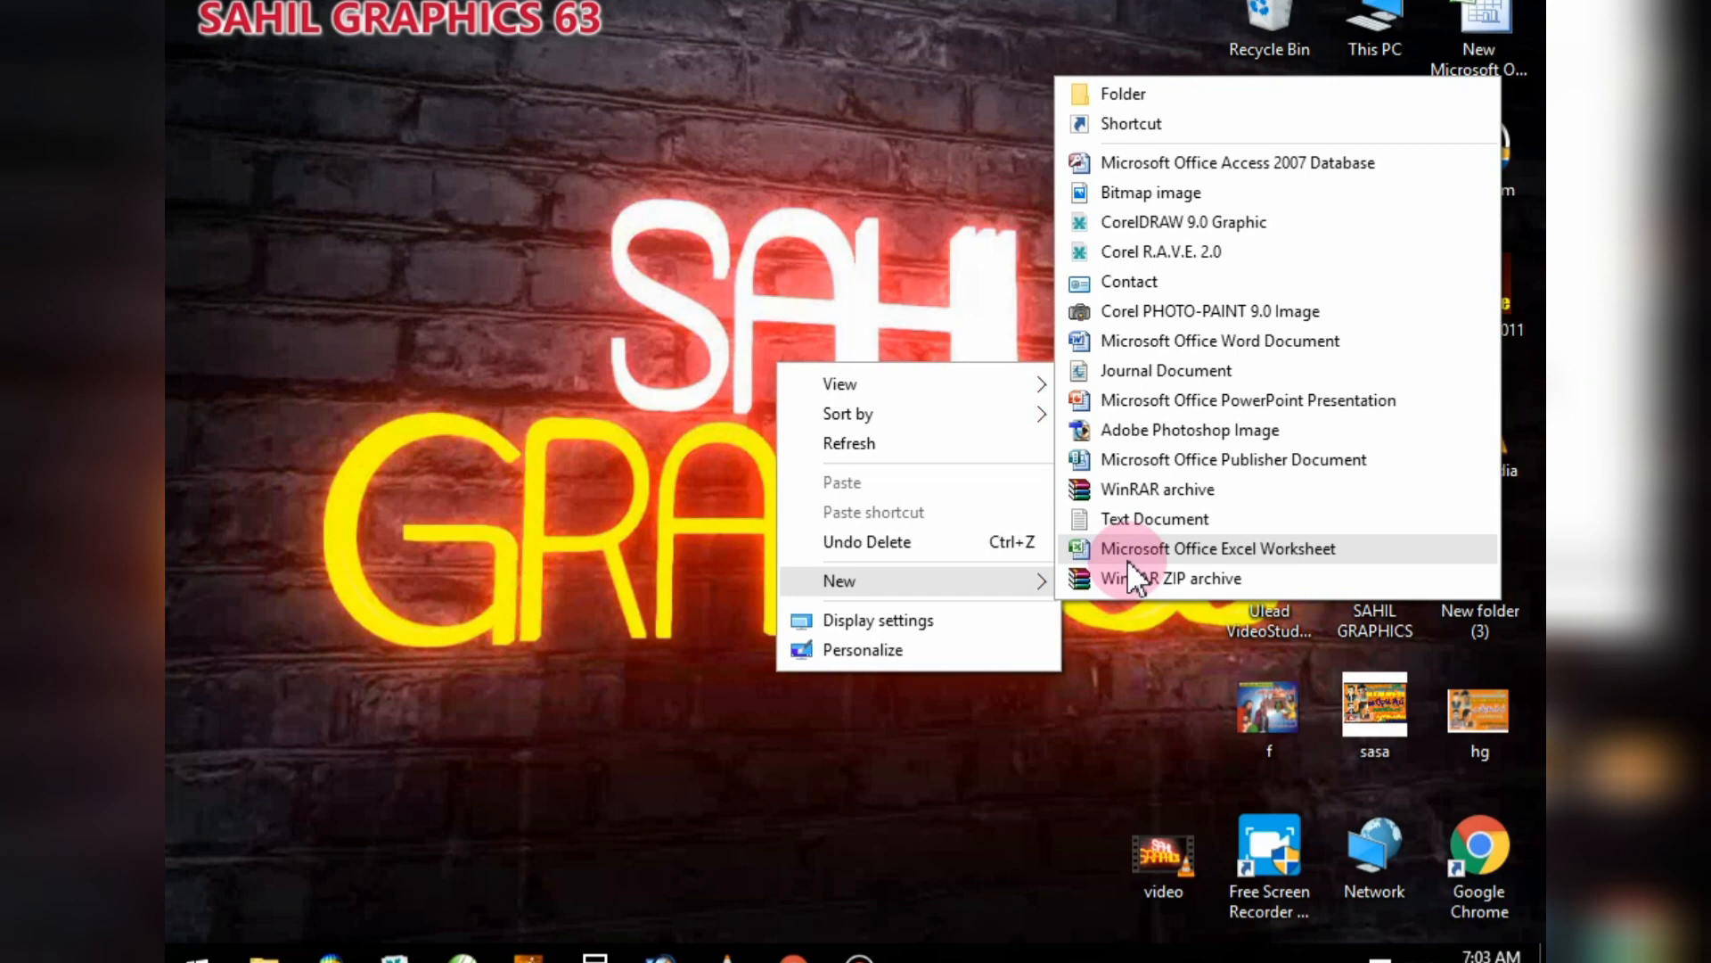
- Create a new Microsoft Office Excel Worksheet on the desktop, open it and maximize its window
{"action": "left_click", "coordinate": [1127, 559]}
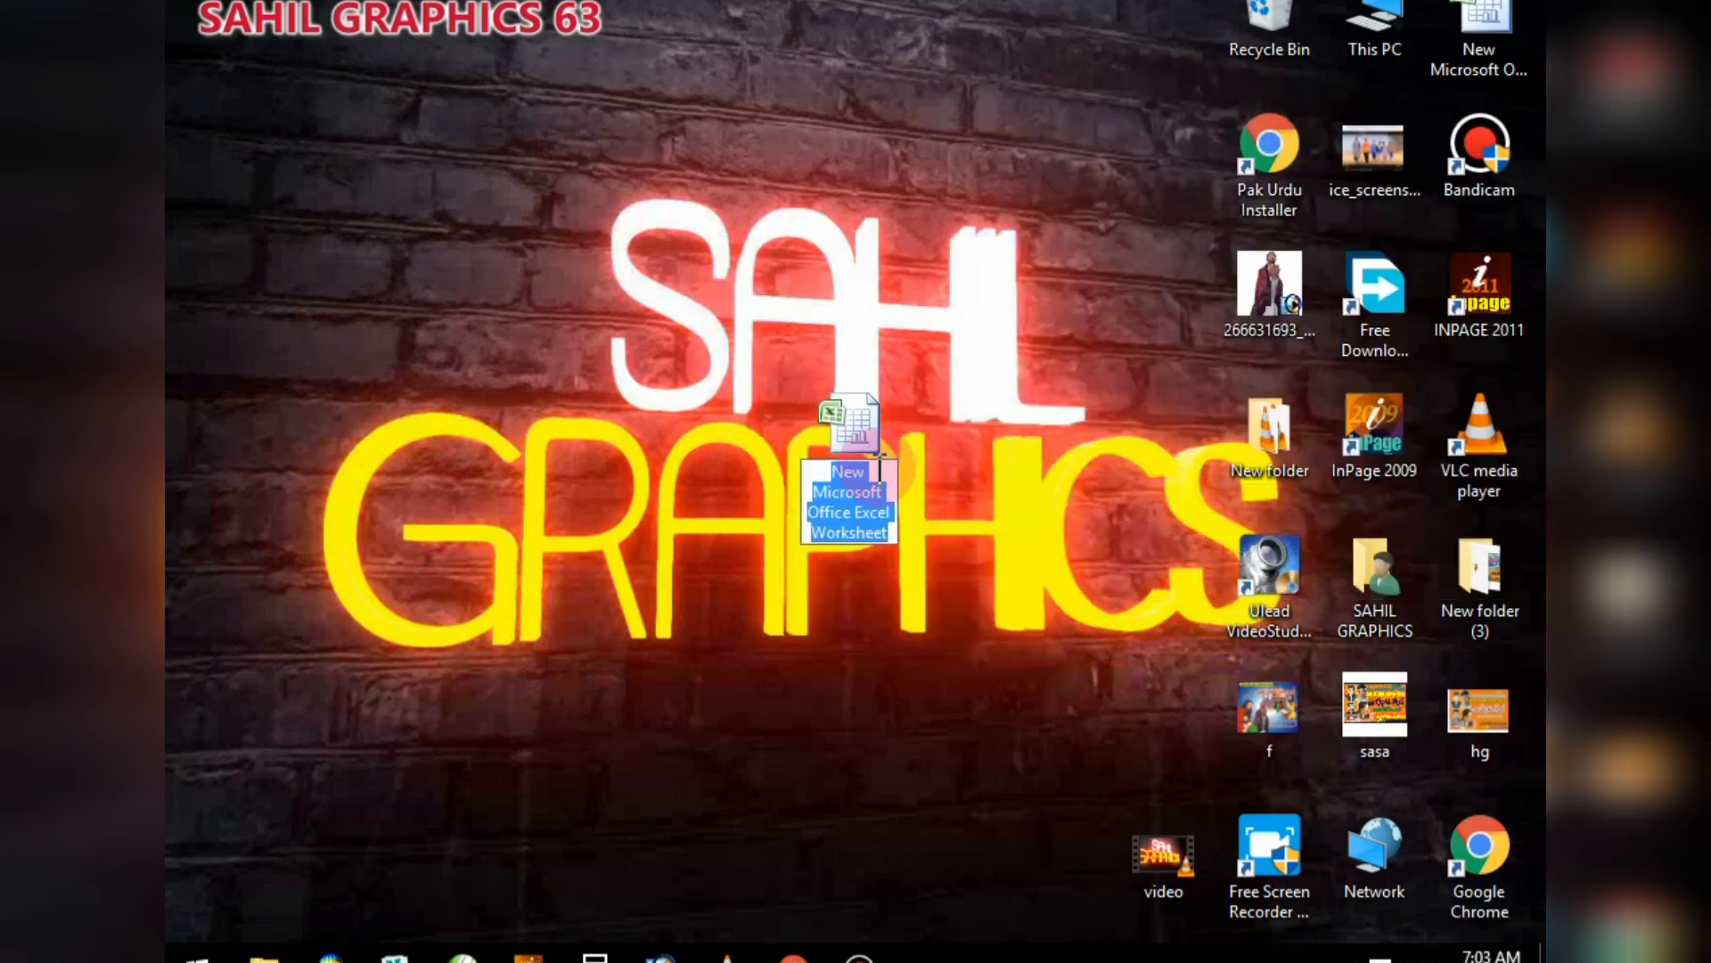
{"action": "left_click", "coordinate": [866, 397]}
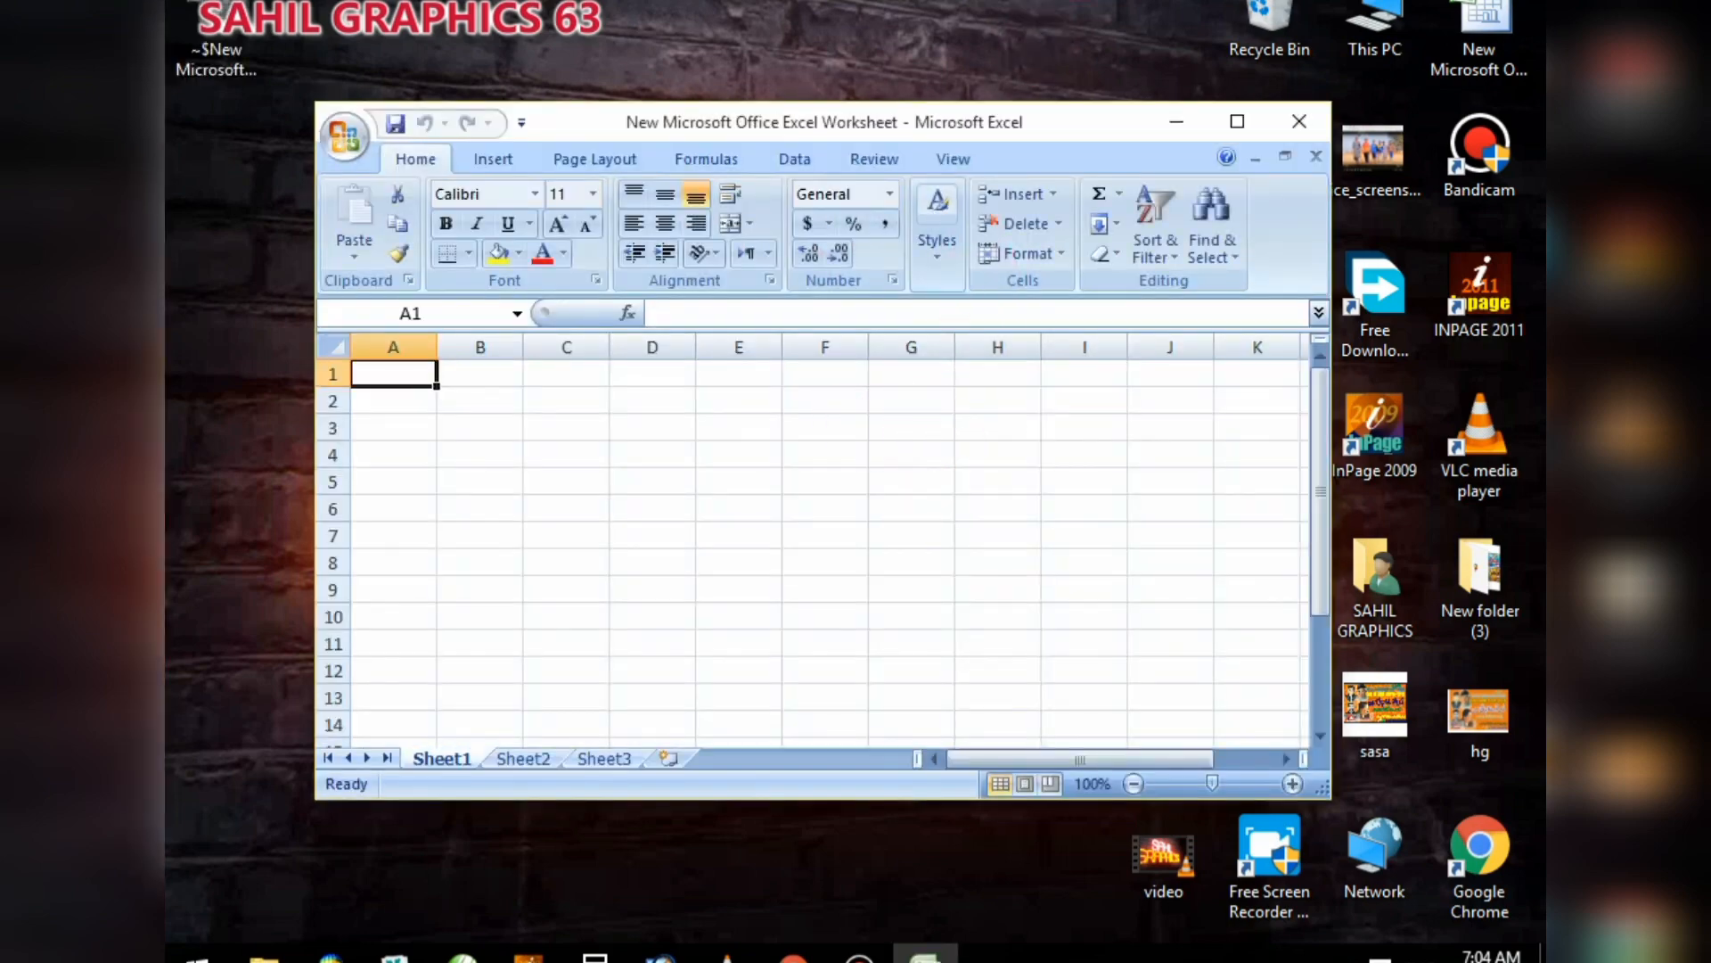
{"action": "left_click", "coordinate": [1248, 119]}
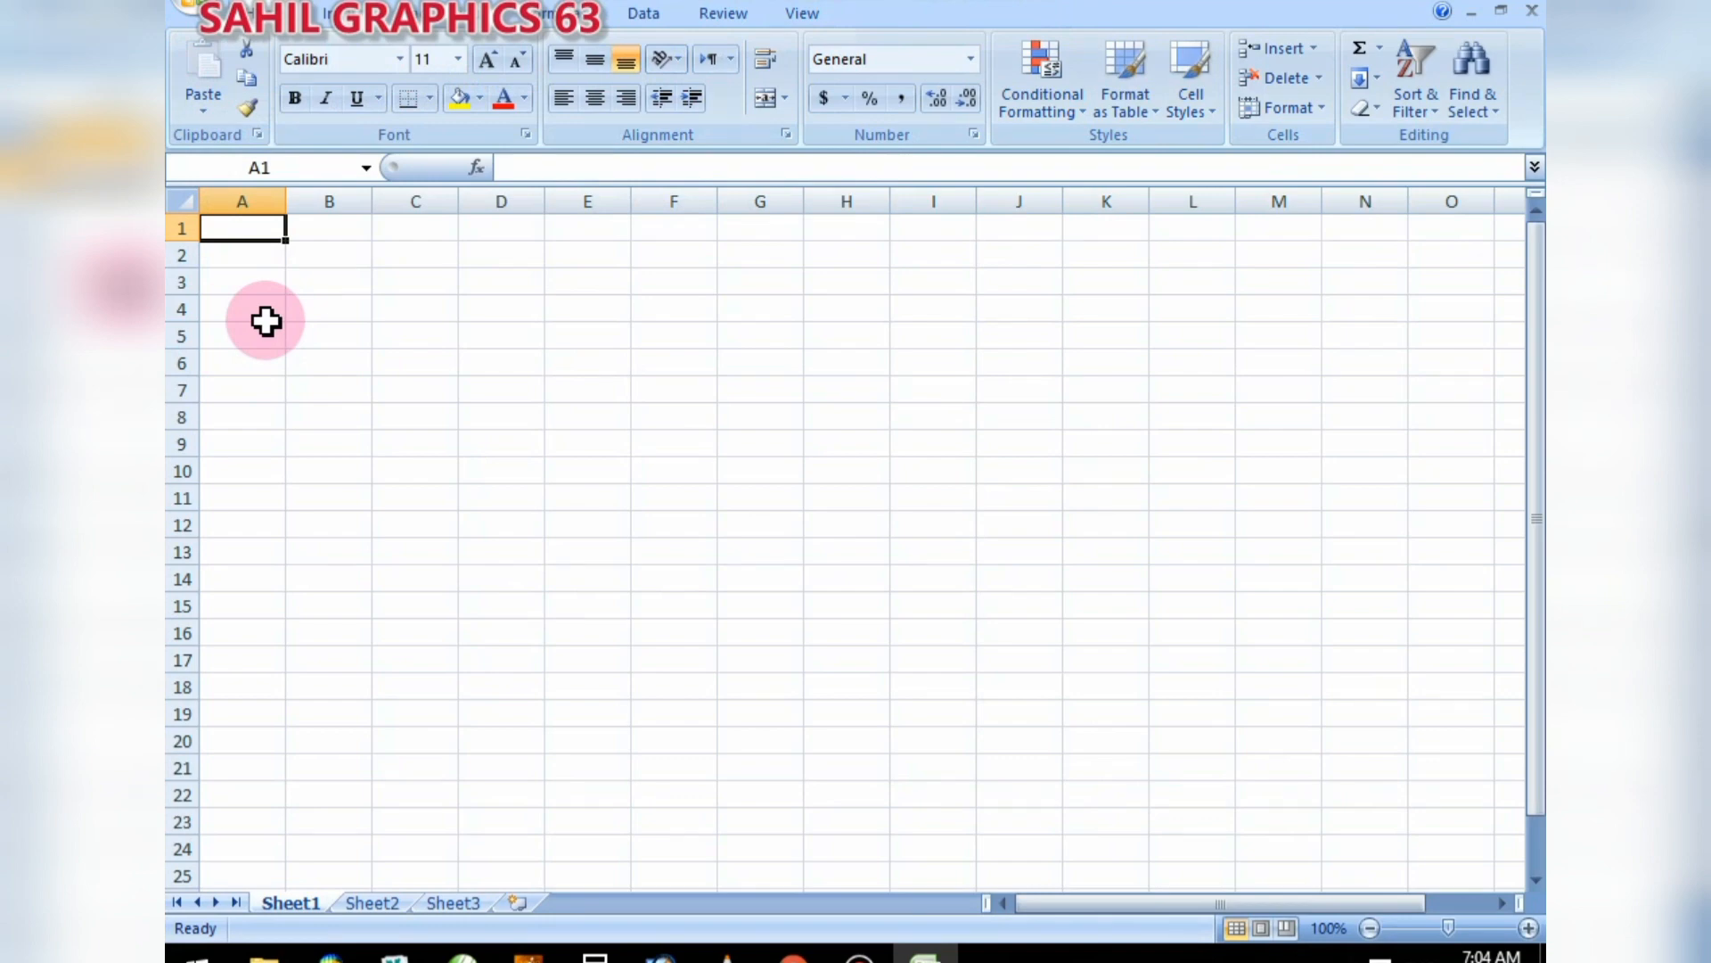
- Enter the numbers 9, 44, 58, 21 and 11 down column A in cells A1 to A5
{"action": "type", "text": "9"}
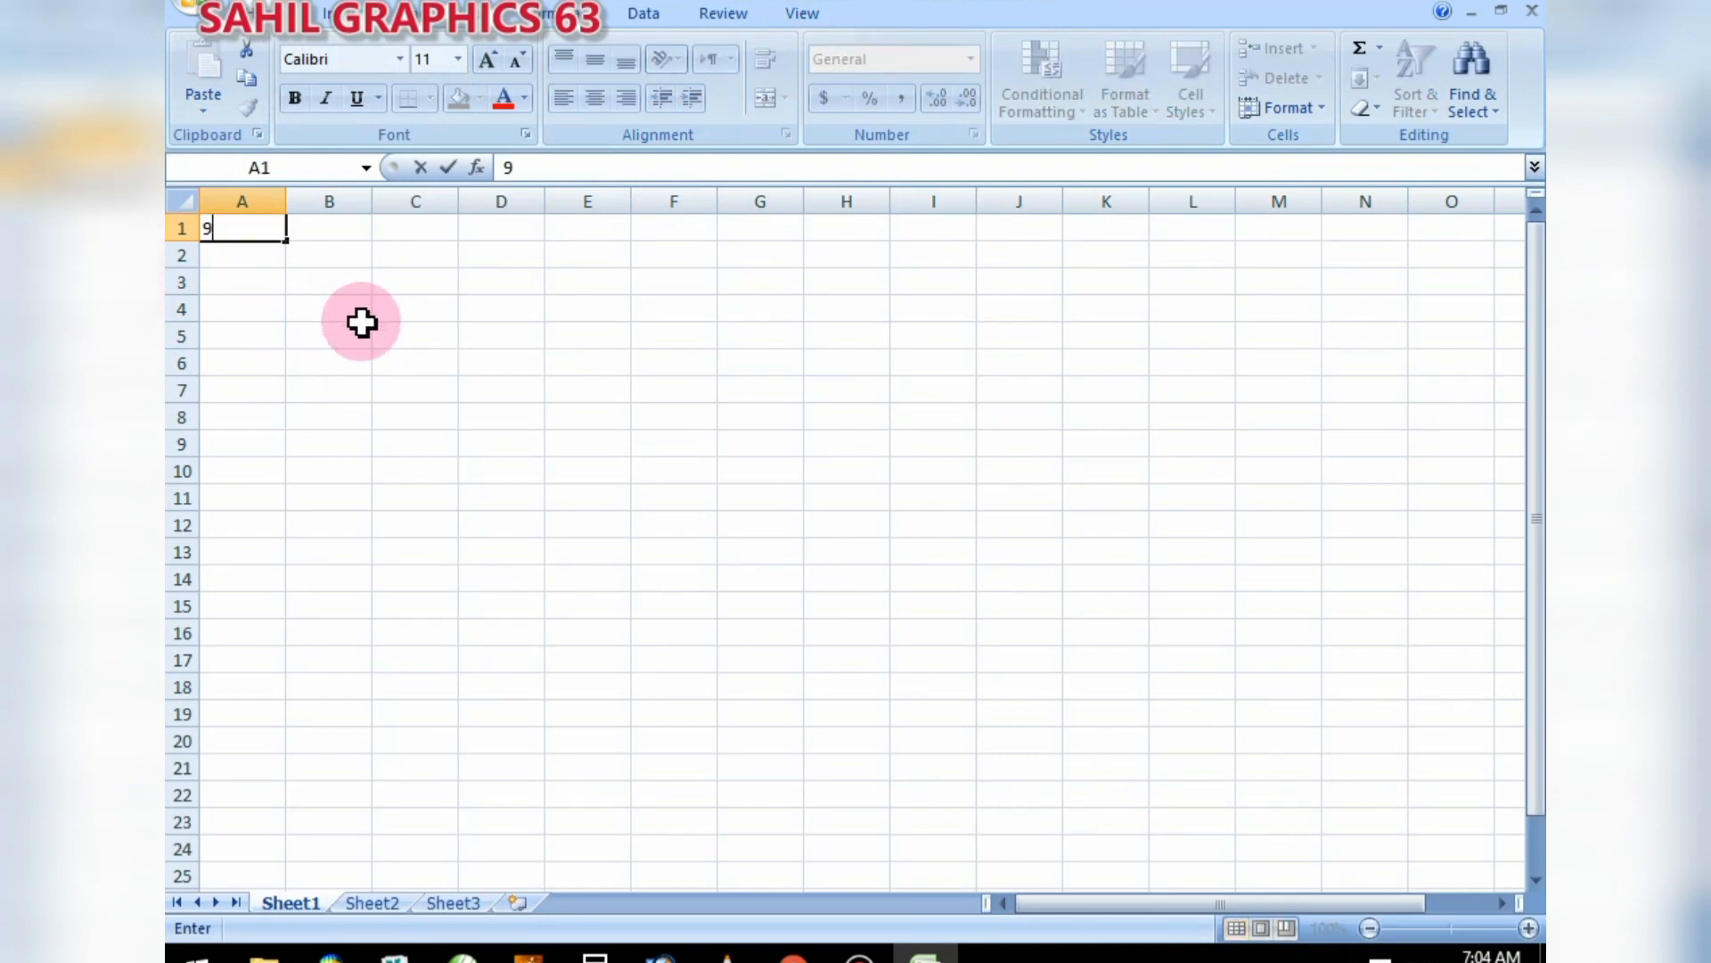
{"action": "key", "text": "Return"}
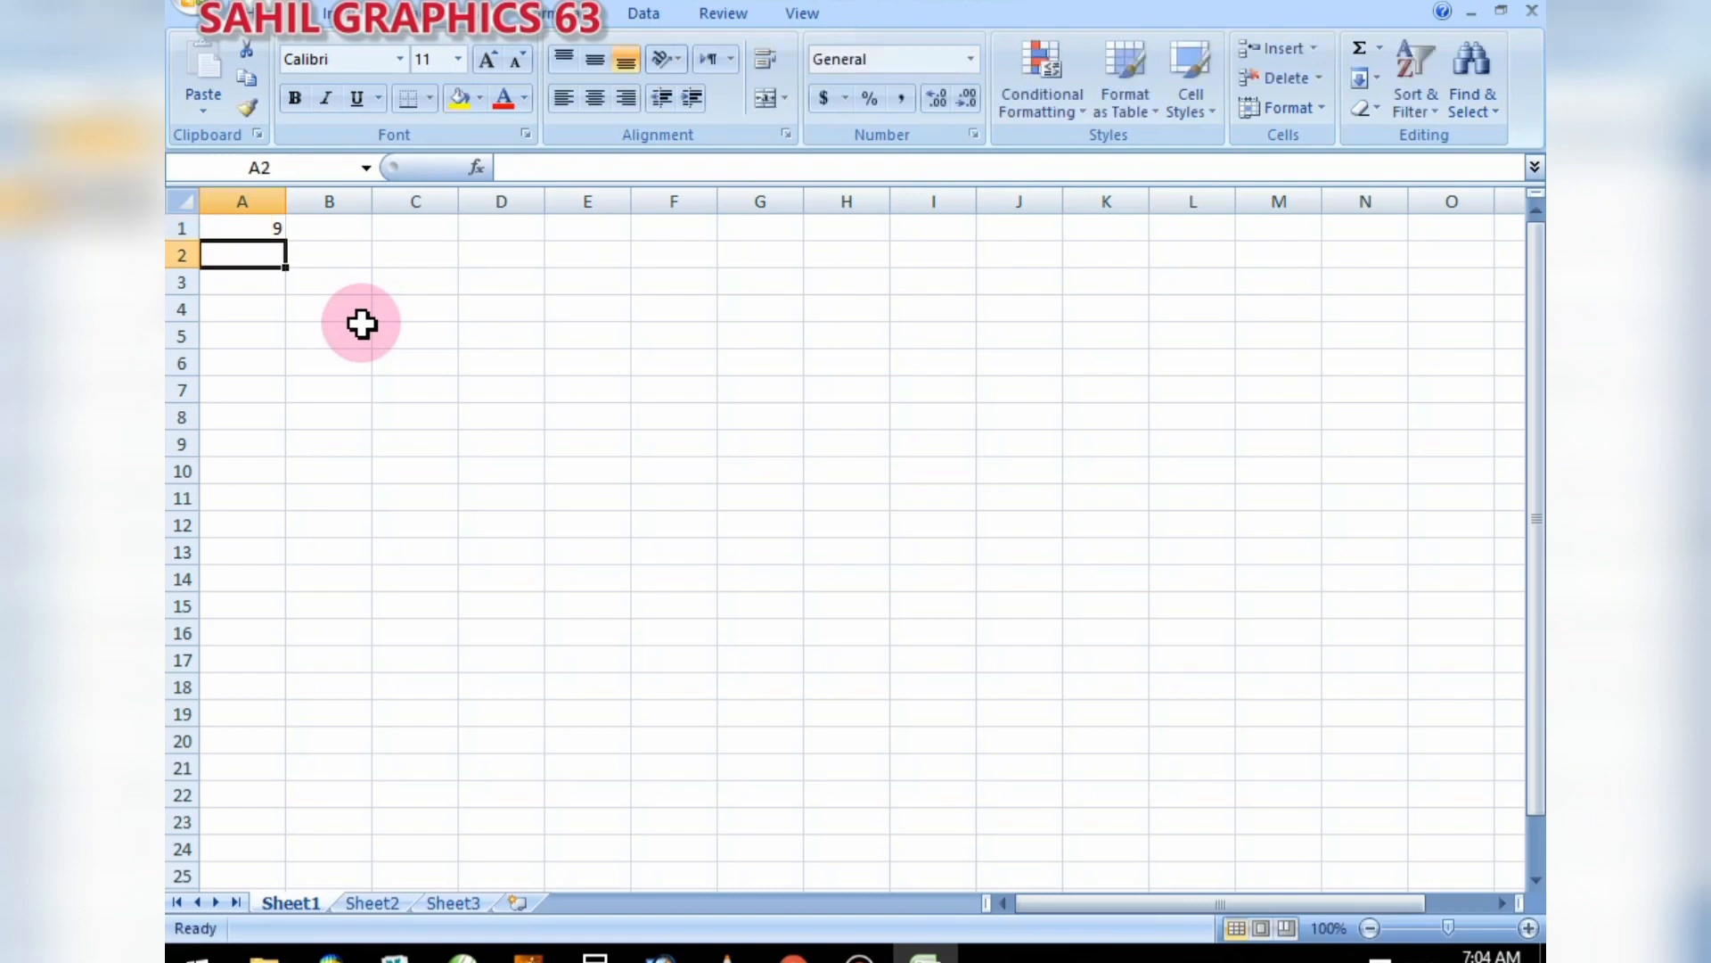
{"action": "key", "text": "Return"}
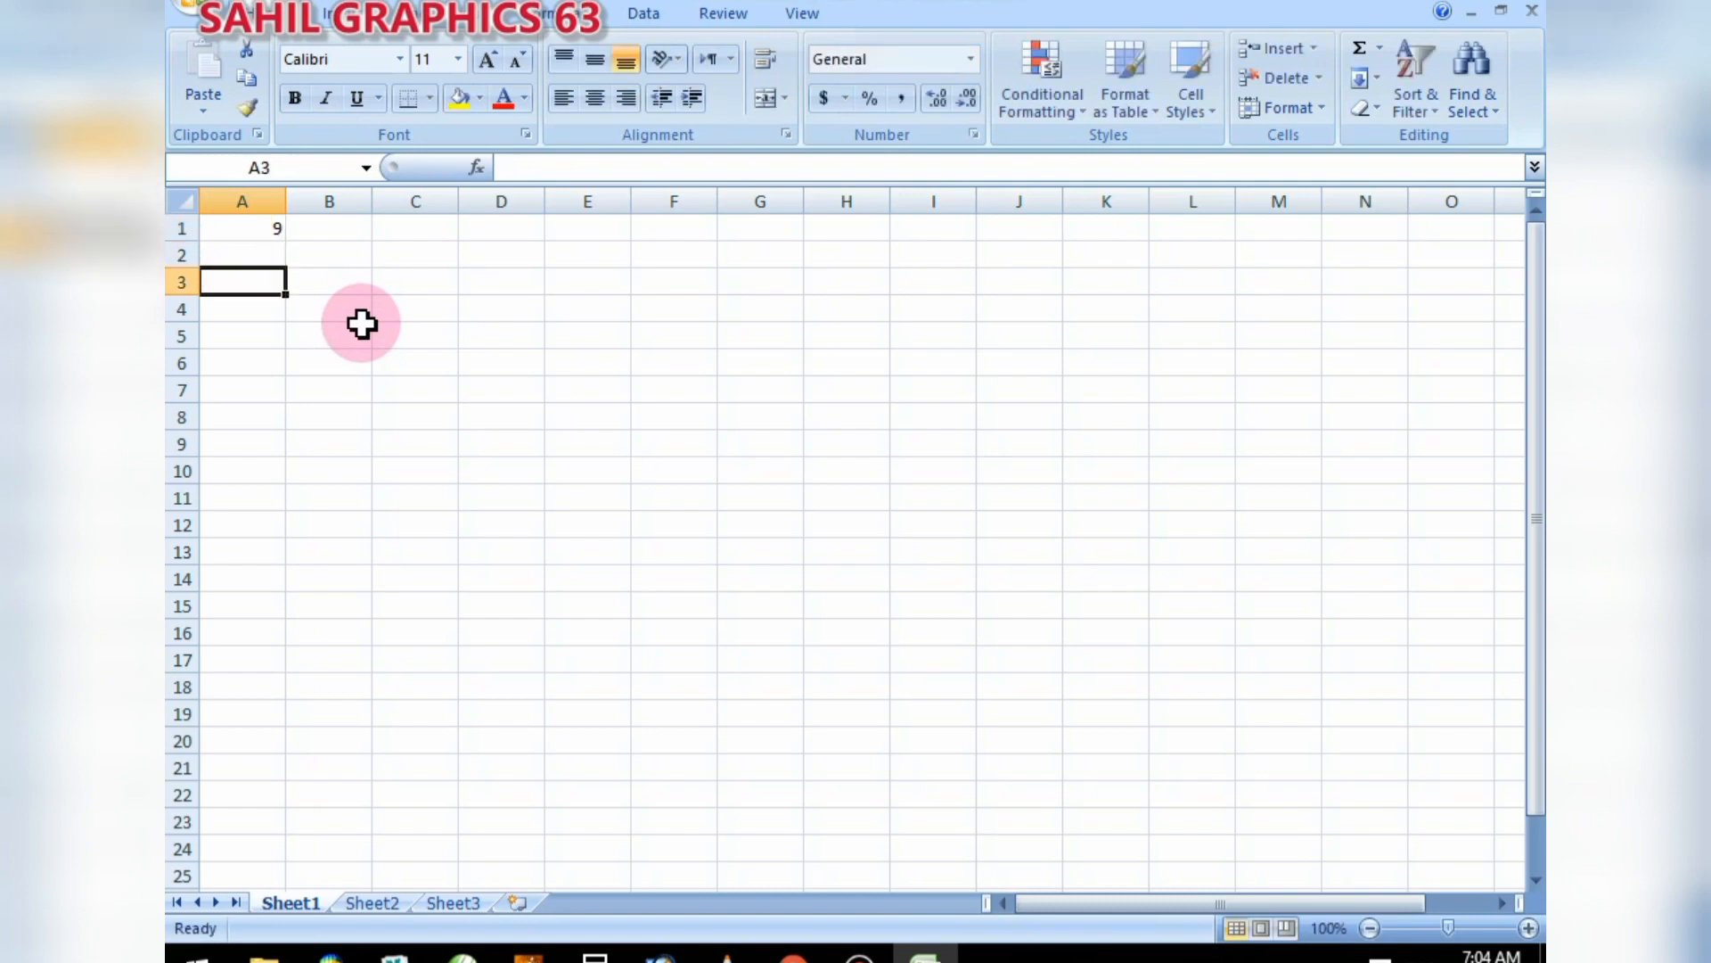
{"action": "key", "text": "BackSpace"}
{"action": "left_click", "coordinate": [242, 251]}
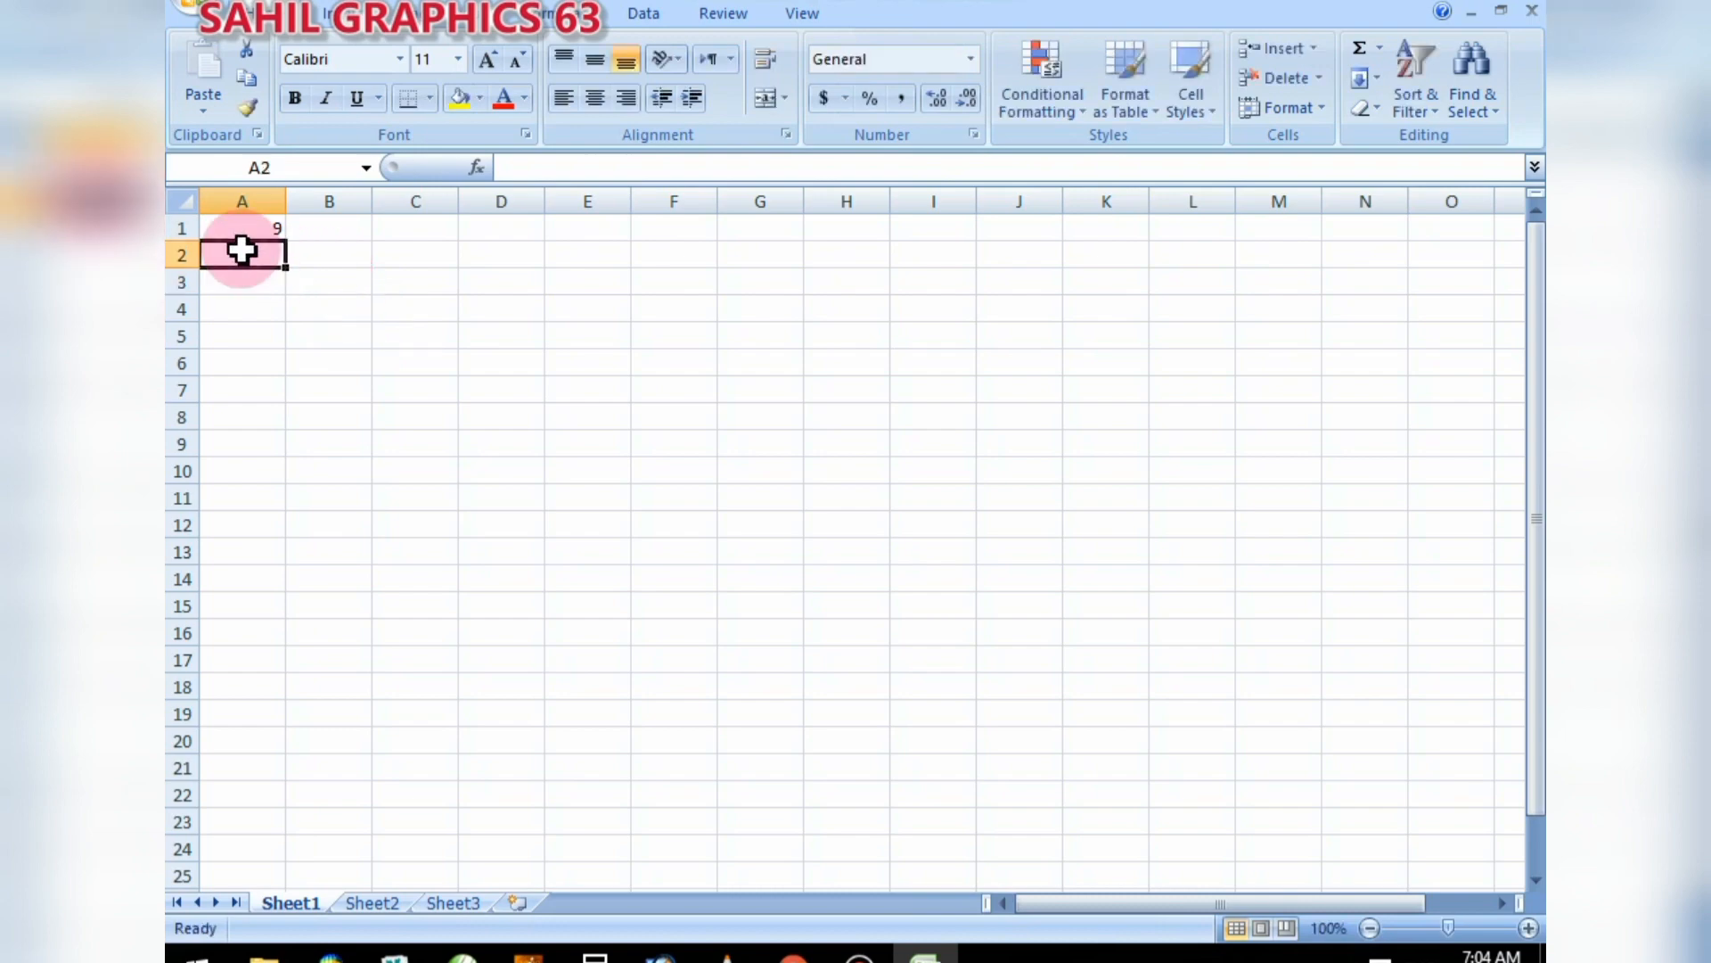
{"action": "type", "text": "44"}
{"action": "left_click", "coordinate": [241, 298]}
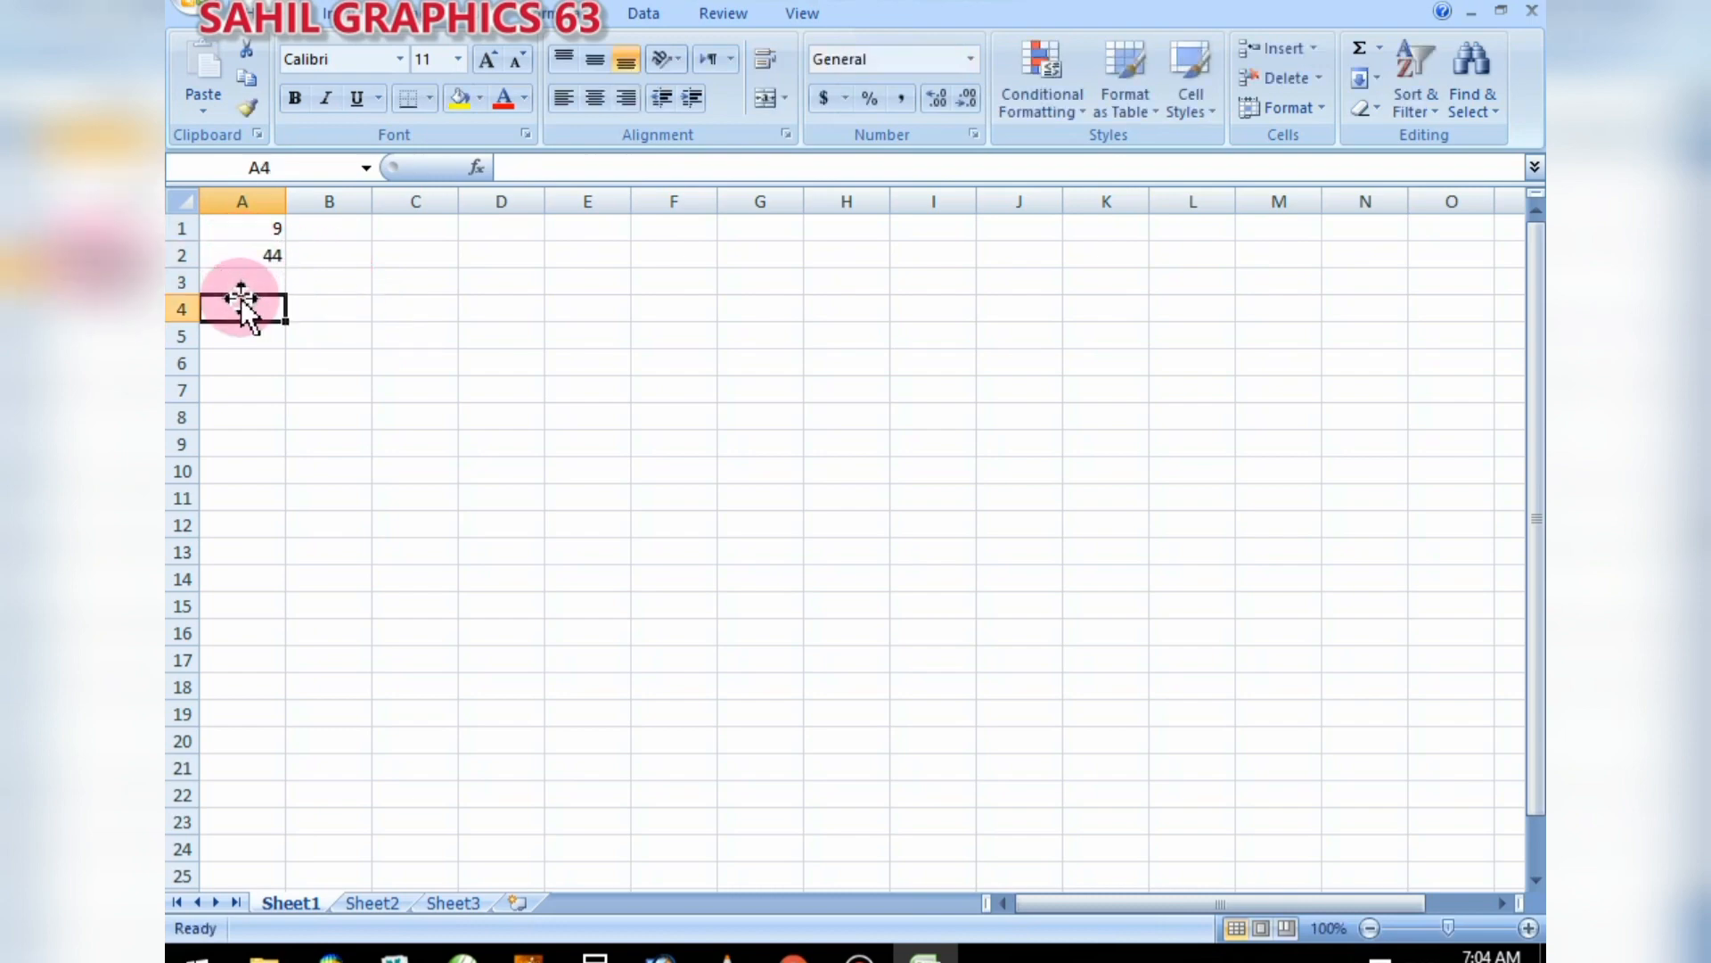
{"action": "type", "text": "21"}
{"action": "key", "text": "Return"}
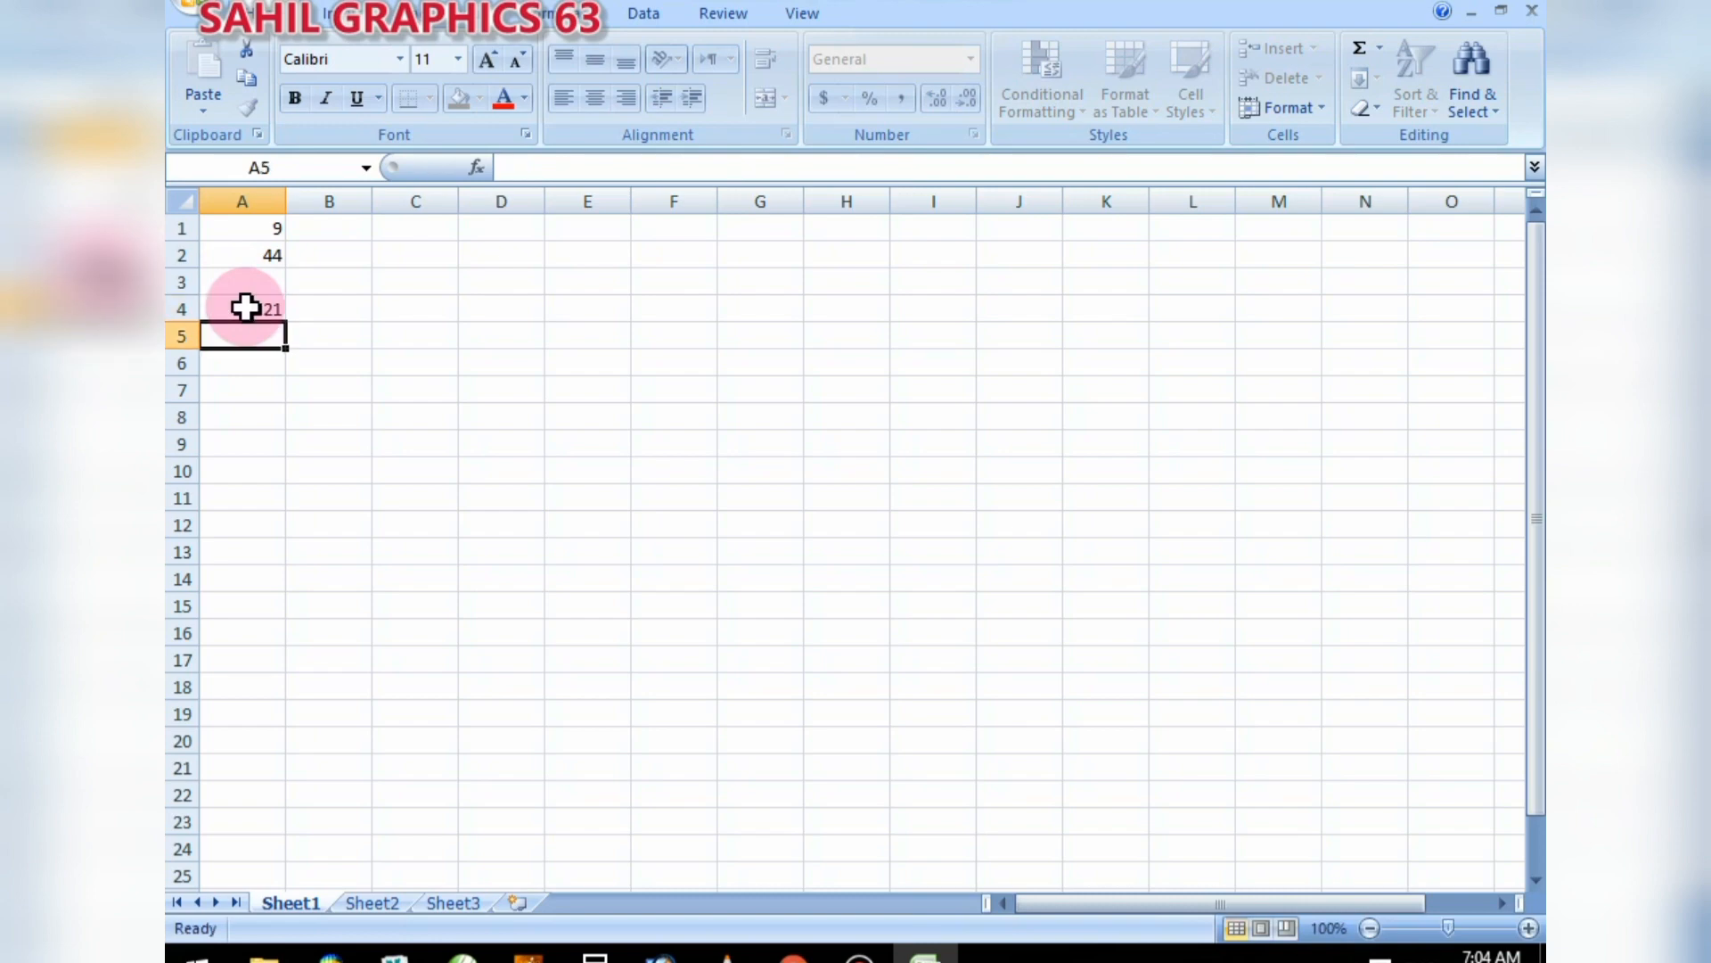
{"action": "type", "text": "11"}
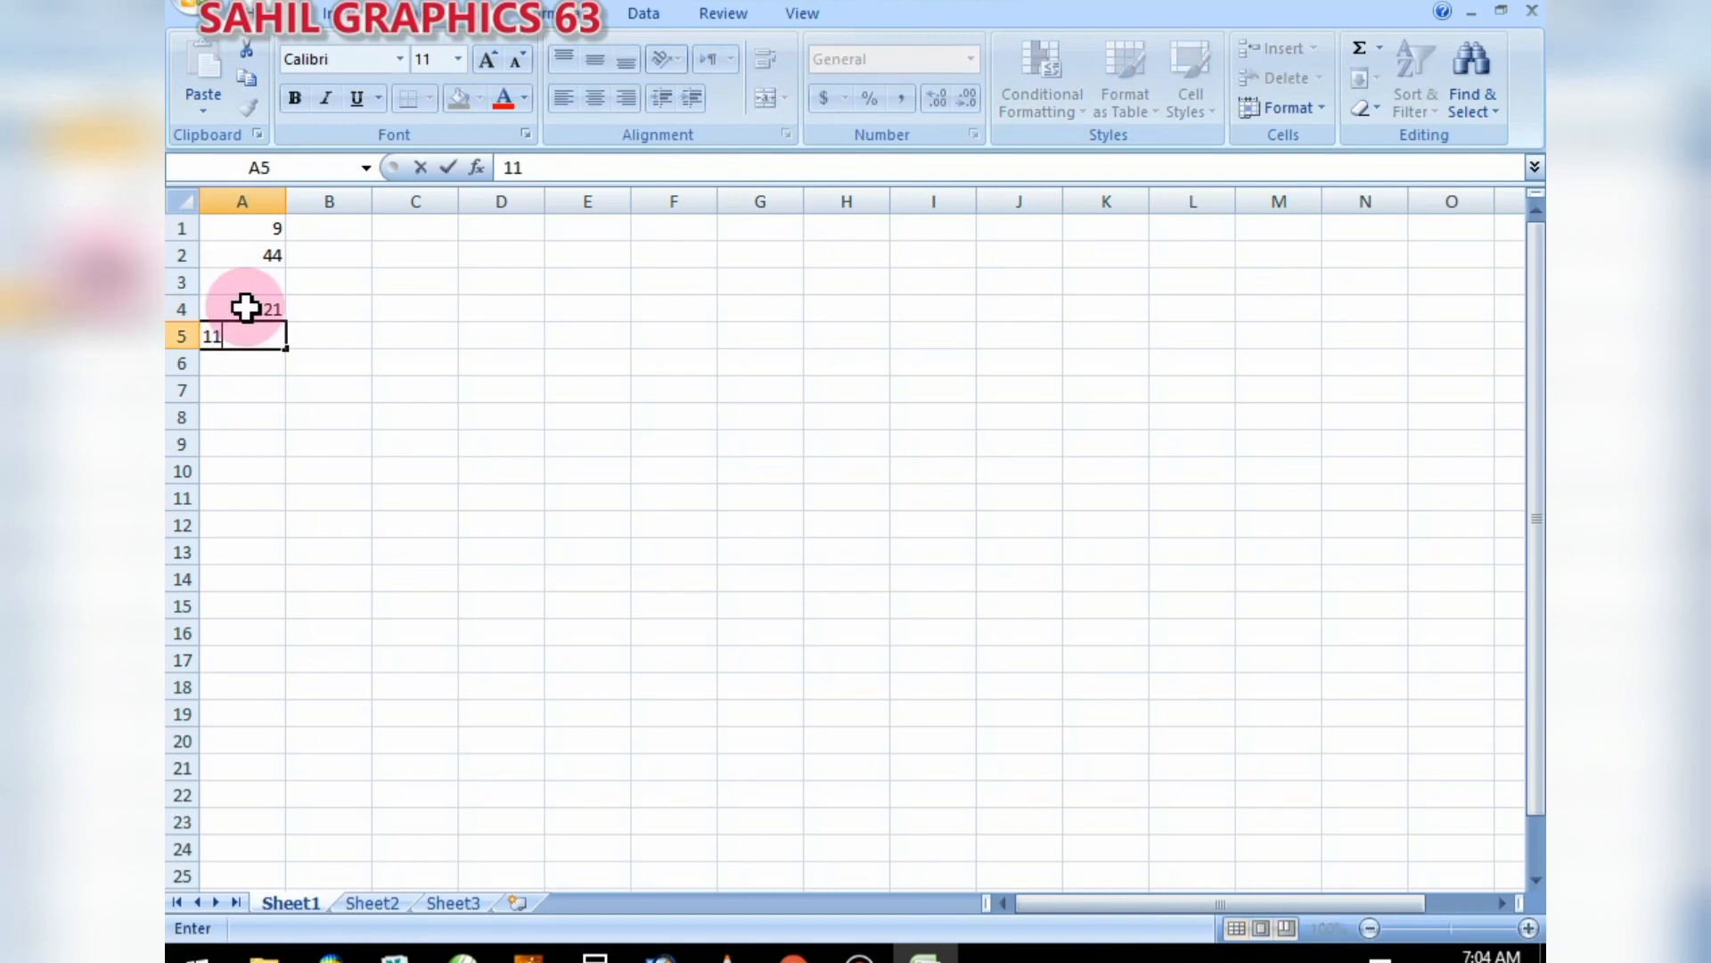
{"action": "left_click", "coordinate": [245, 285]}
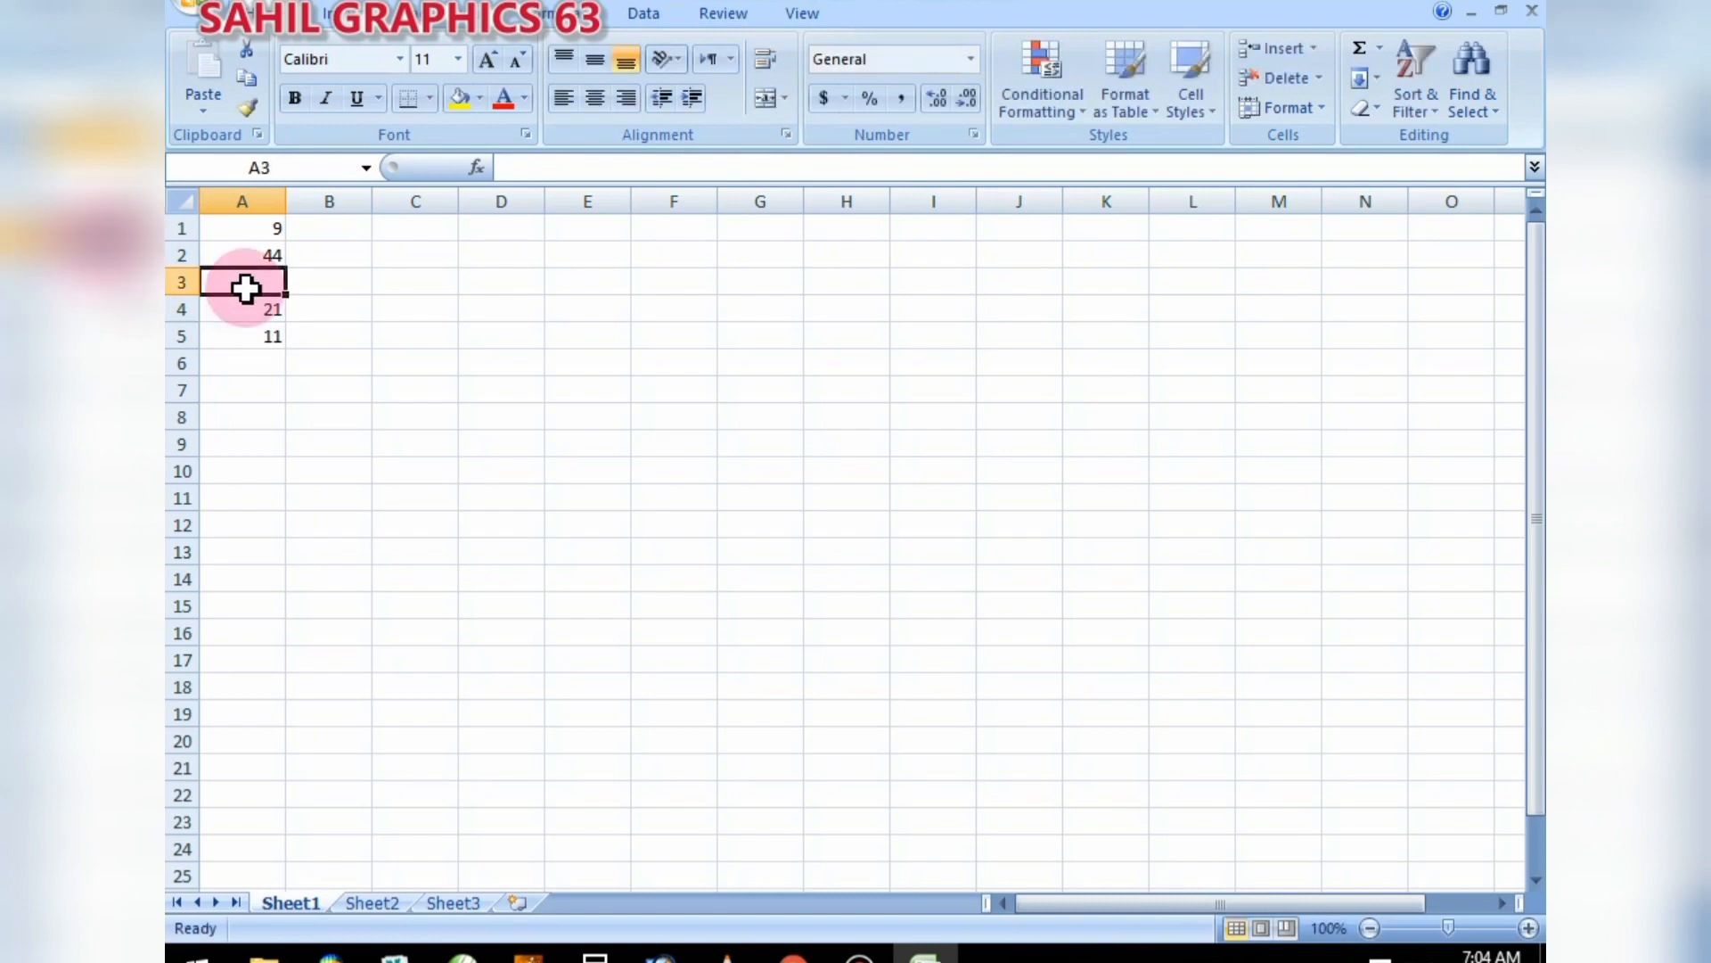
{"action": "type", "text": "58"}
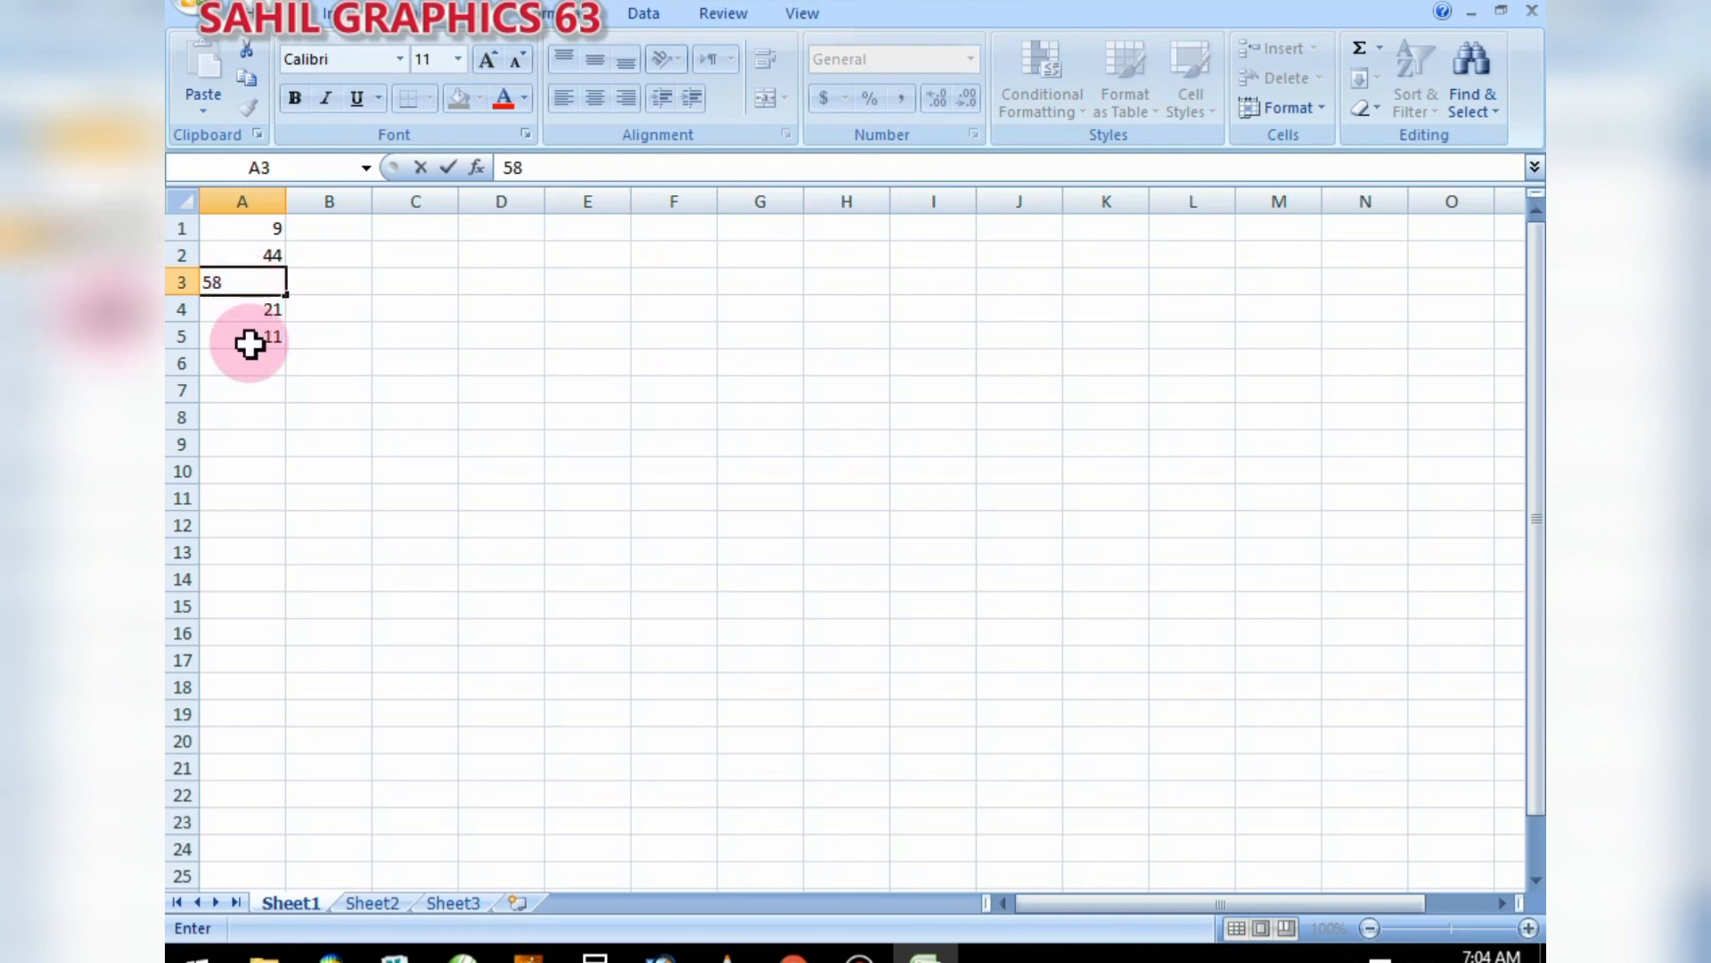
- Continue column A with the numbers 75, 63, 86 and 9996 in cells A6 to A9
{"action": "left_click", "coordinate": [254, 417]}
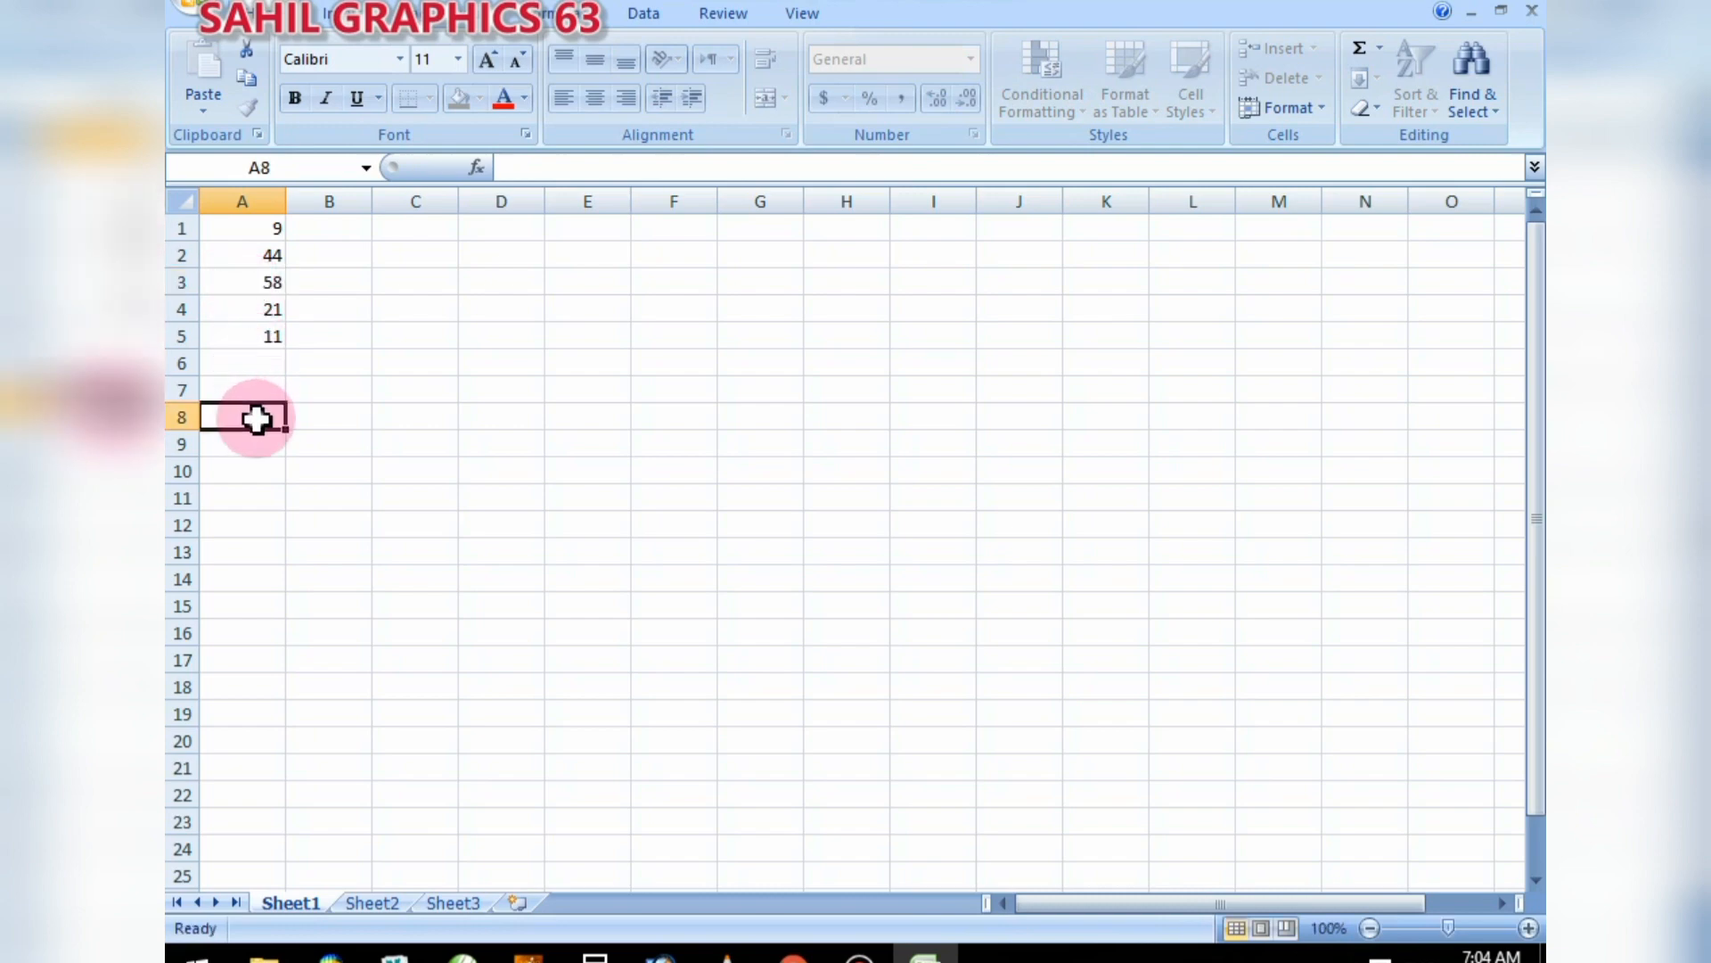
{"action": "left_click", "coordinate": [271, 359]}
{"action": "type", "text": "7"}
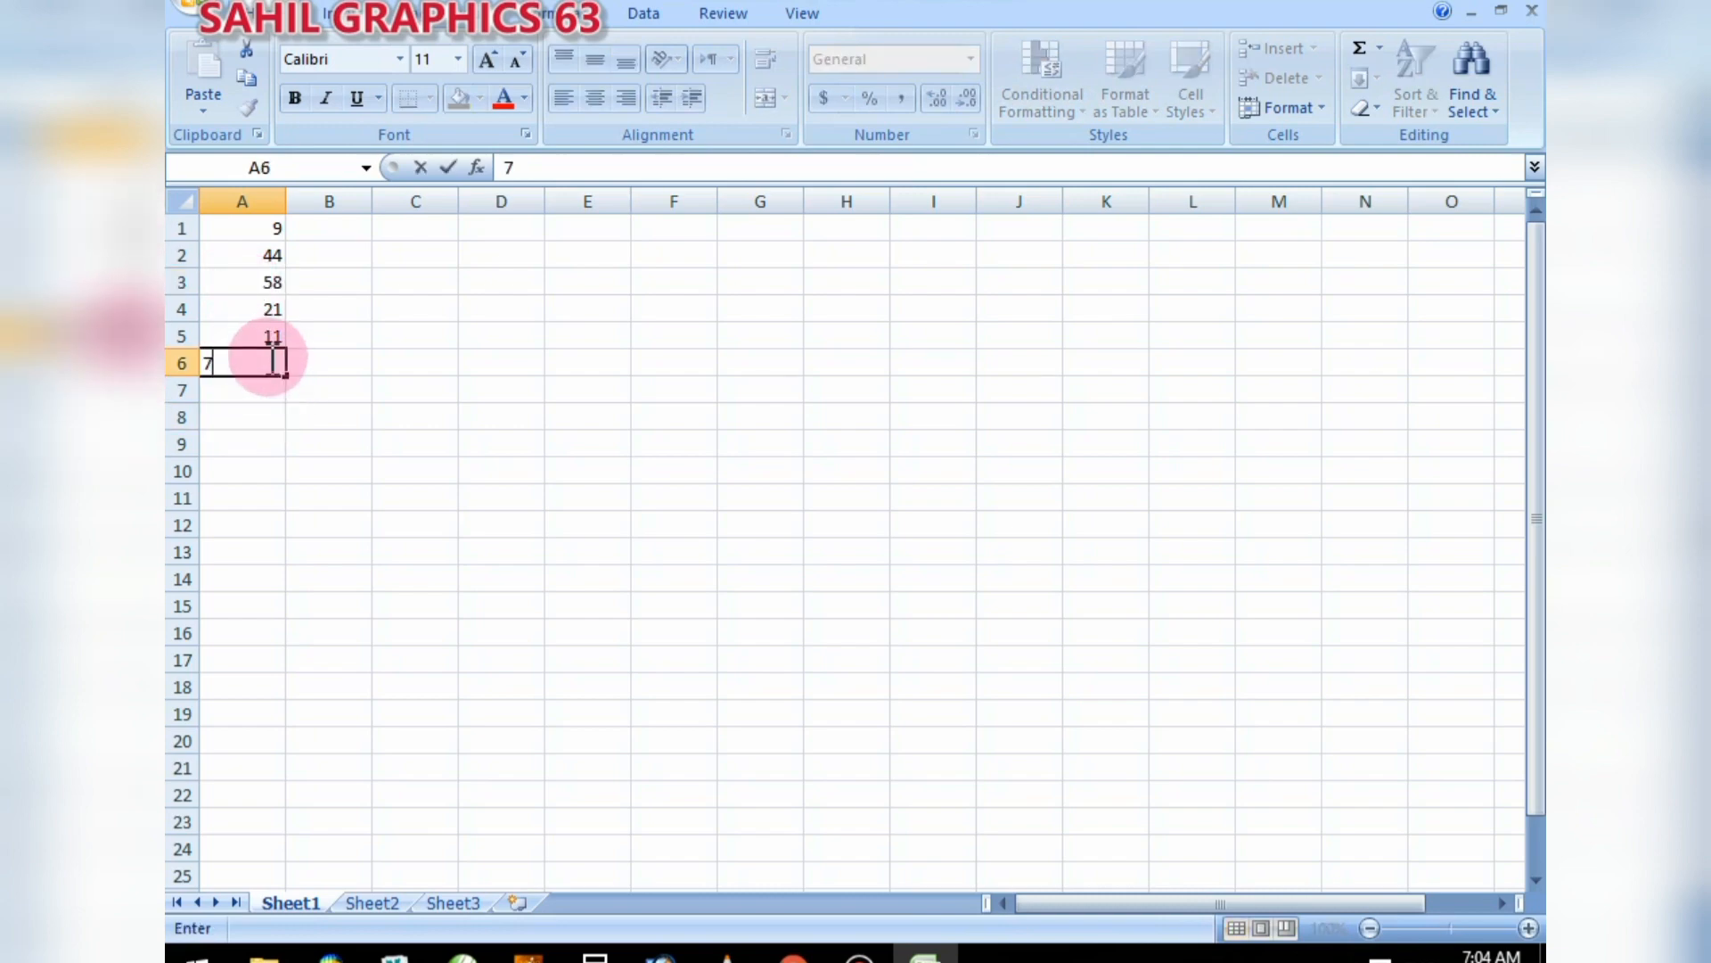
{"action": "type", "text": "5"}
{"action": "left_click", "coordinate": [261, 393]}
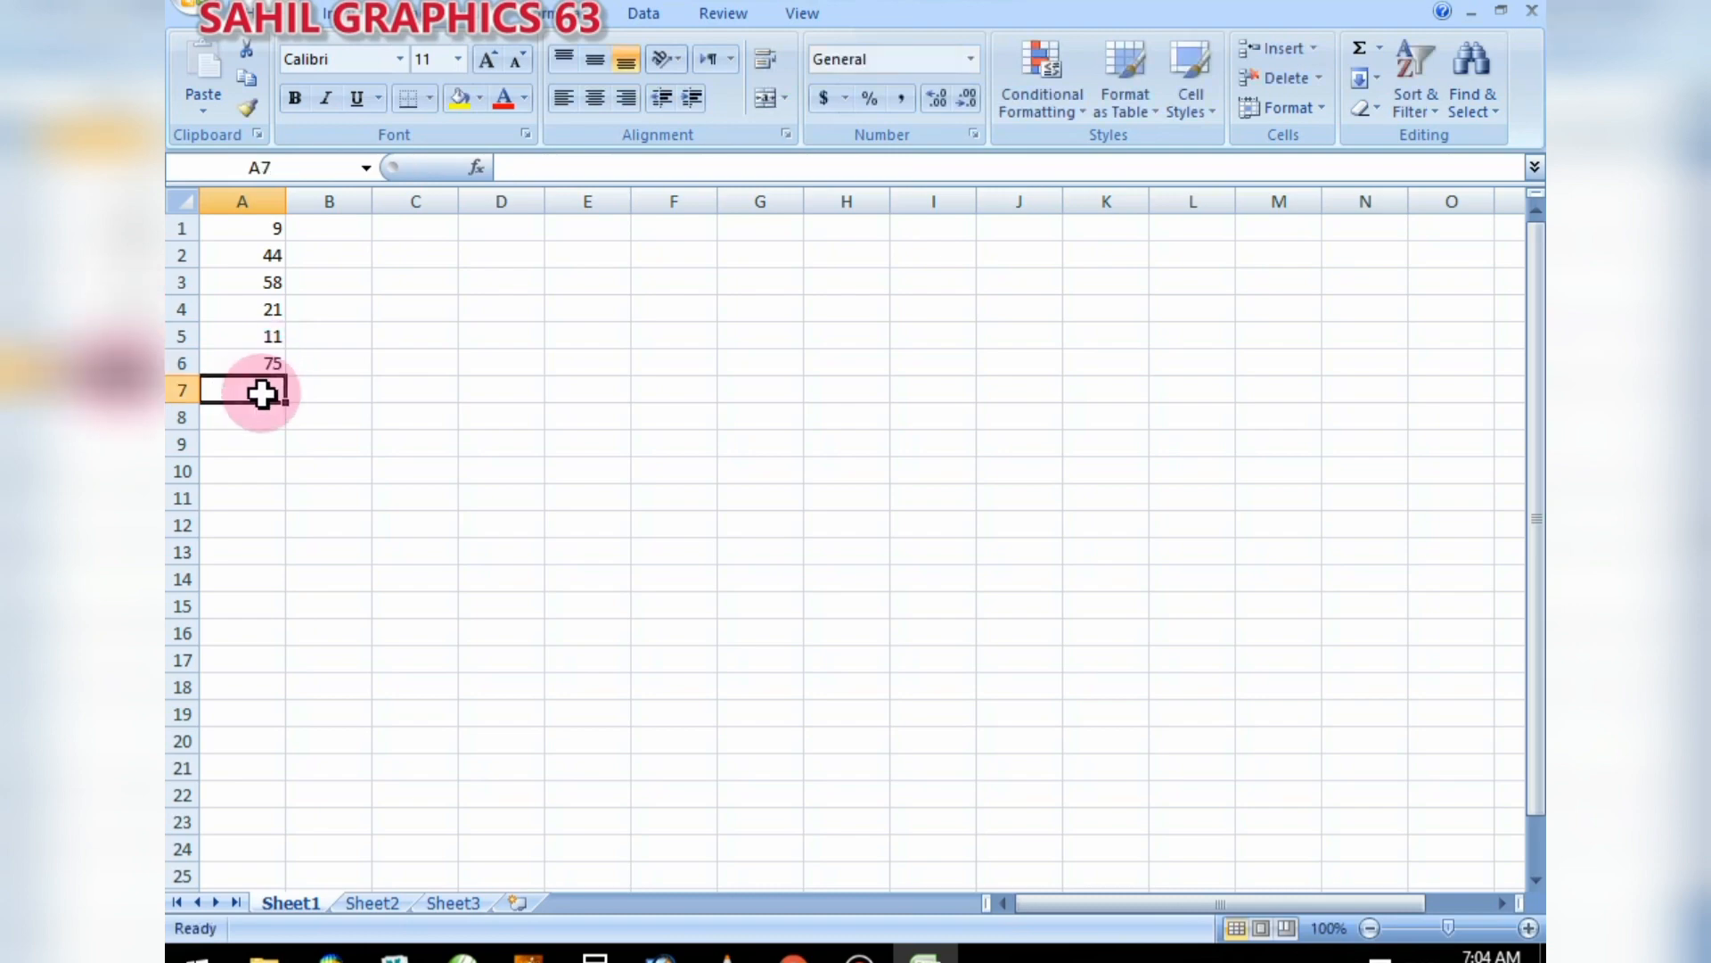
{"action": "type", "text": "63"}
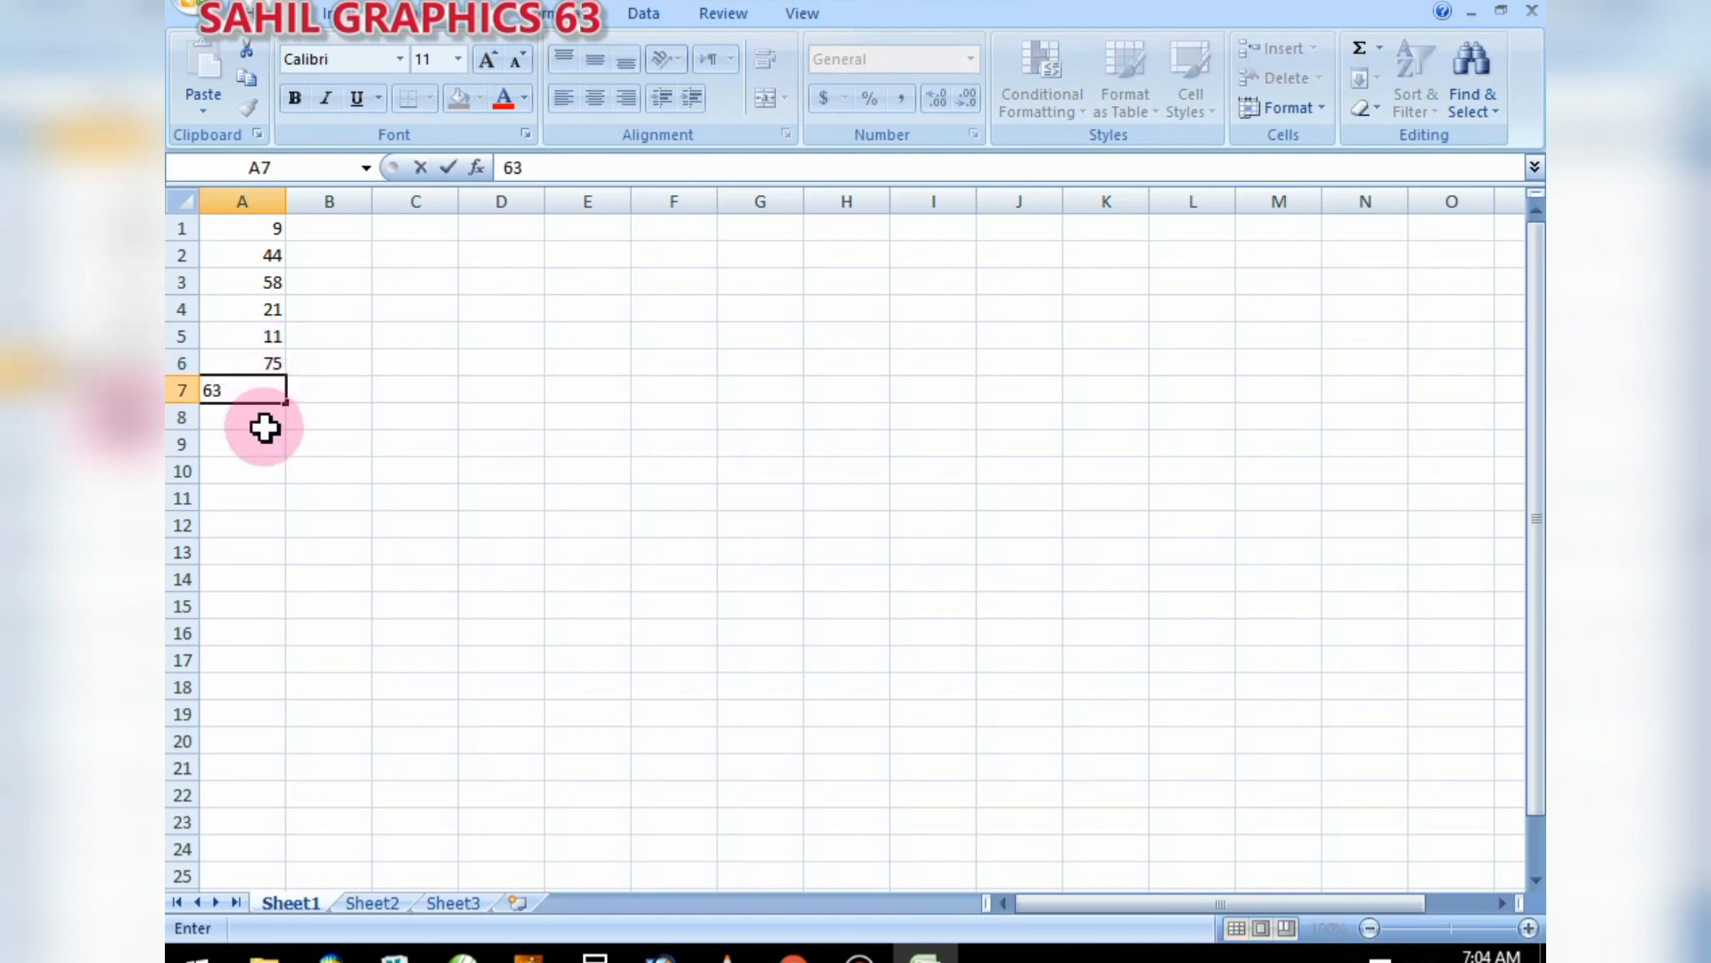
{"action": "left_click", "coordinate": [260, 437]}
{"action": "left_click", "coordinate": [272, 416]}
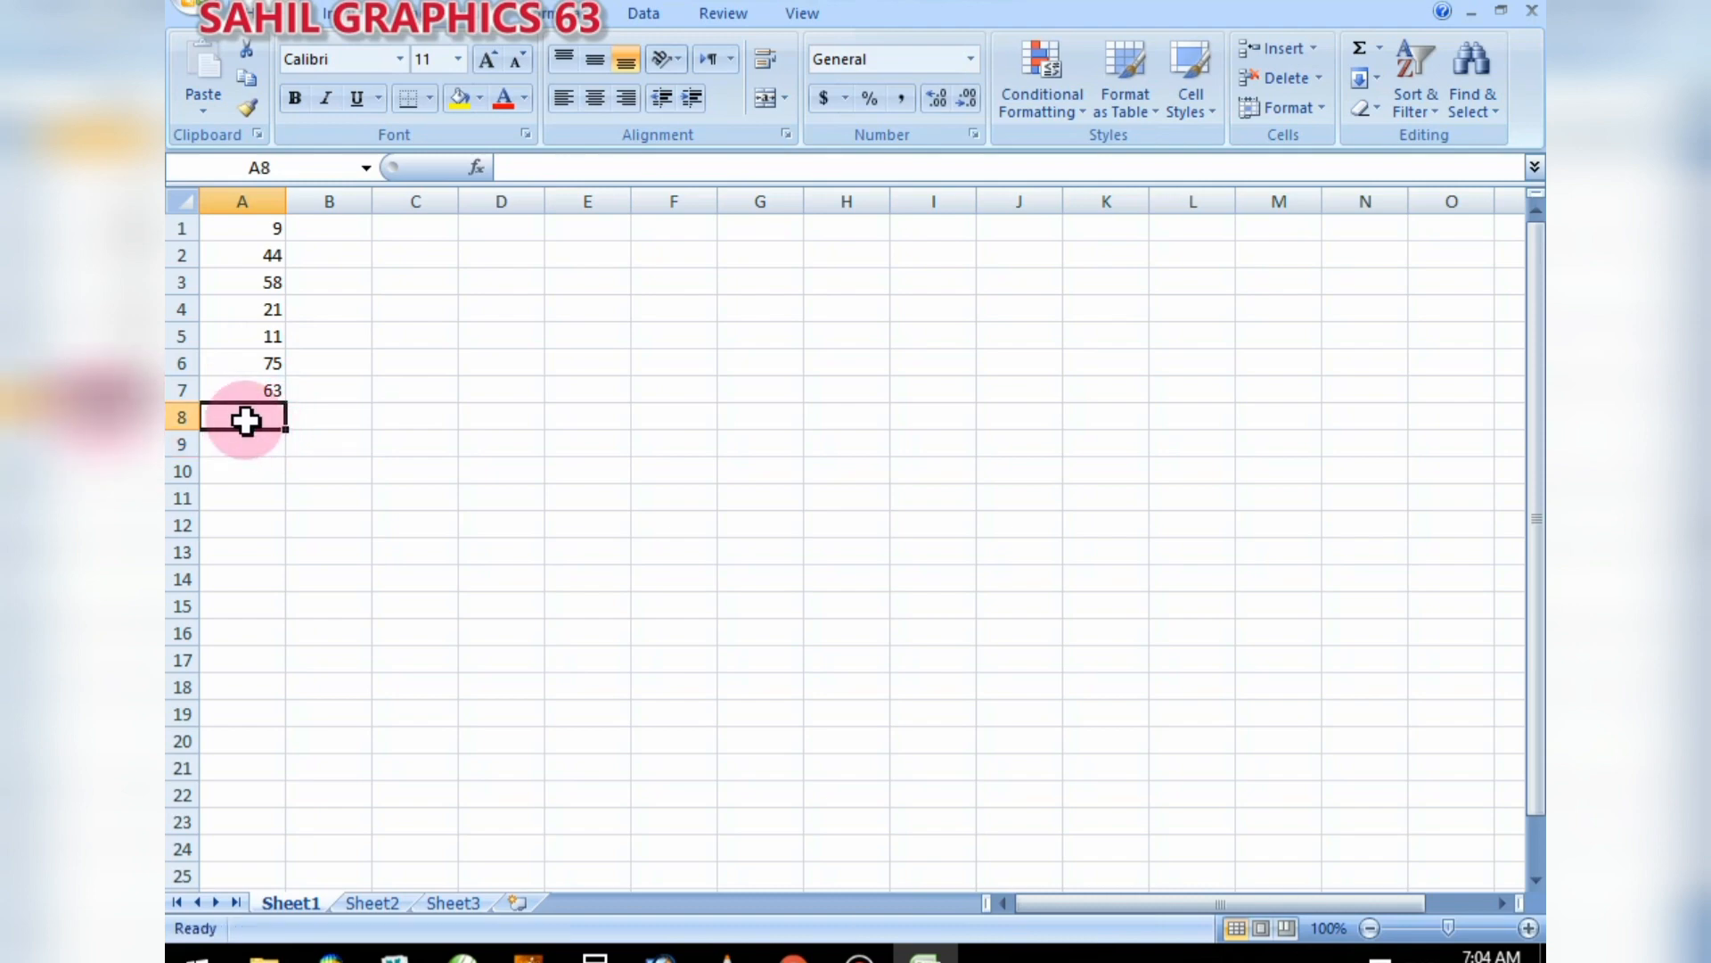
{"action": "type", "text": "86"}
{"action": "left_click", "coordinate": [245, 448]}
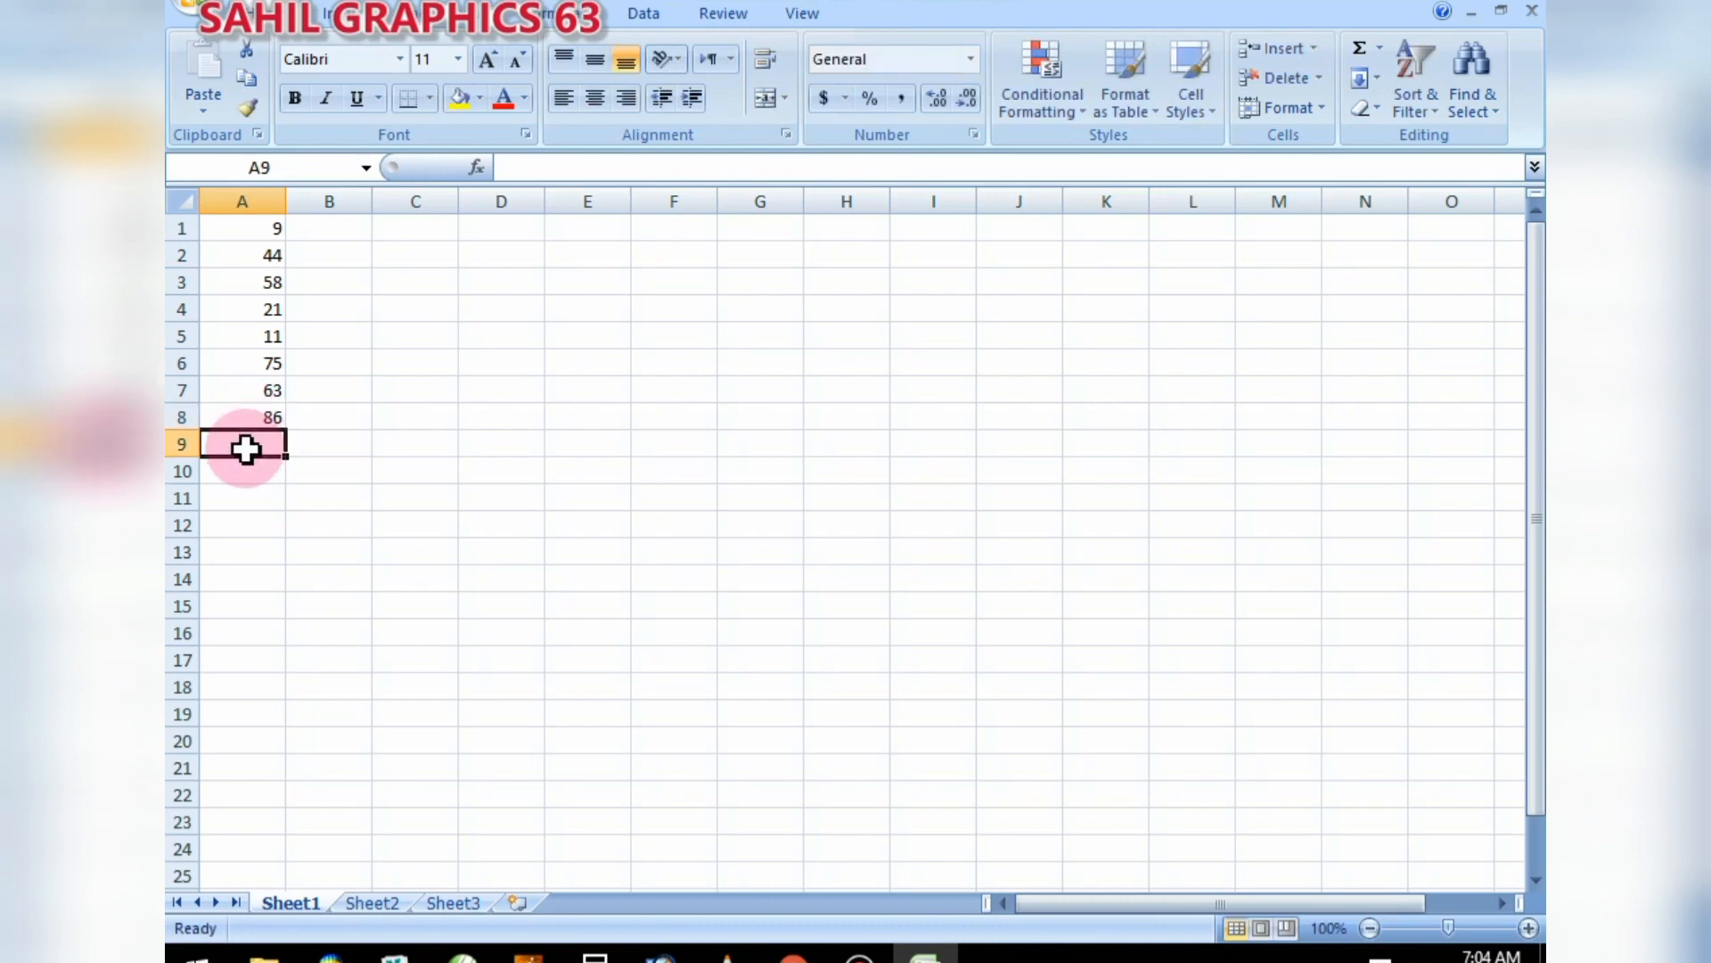
{"action": "type", "text": "9996"}
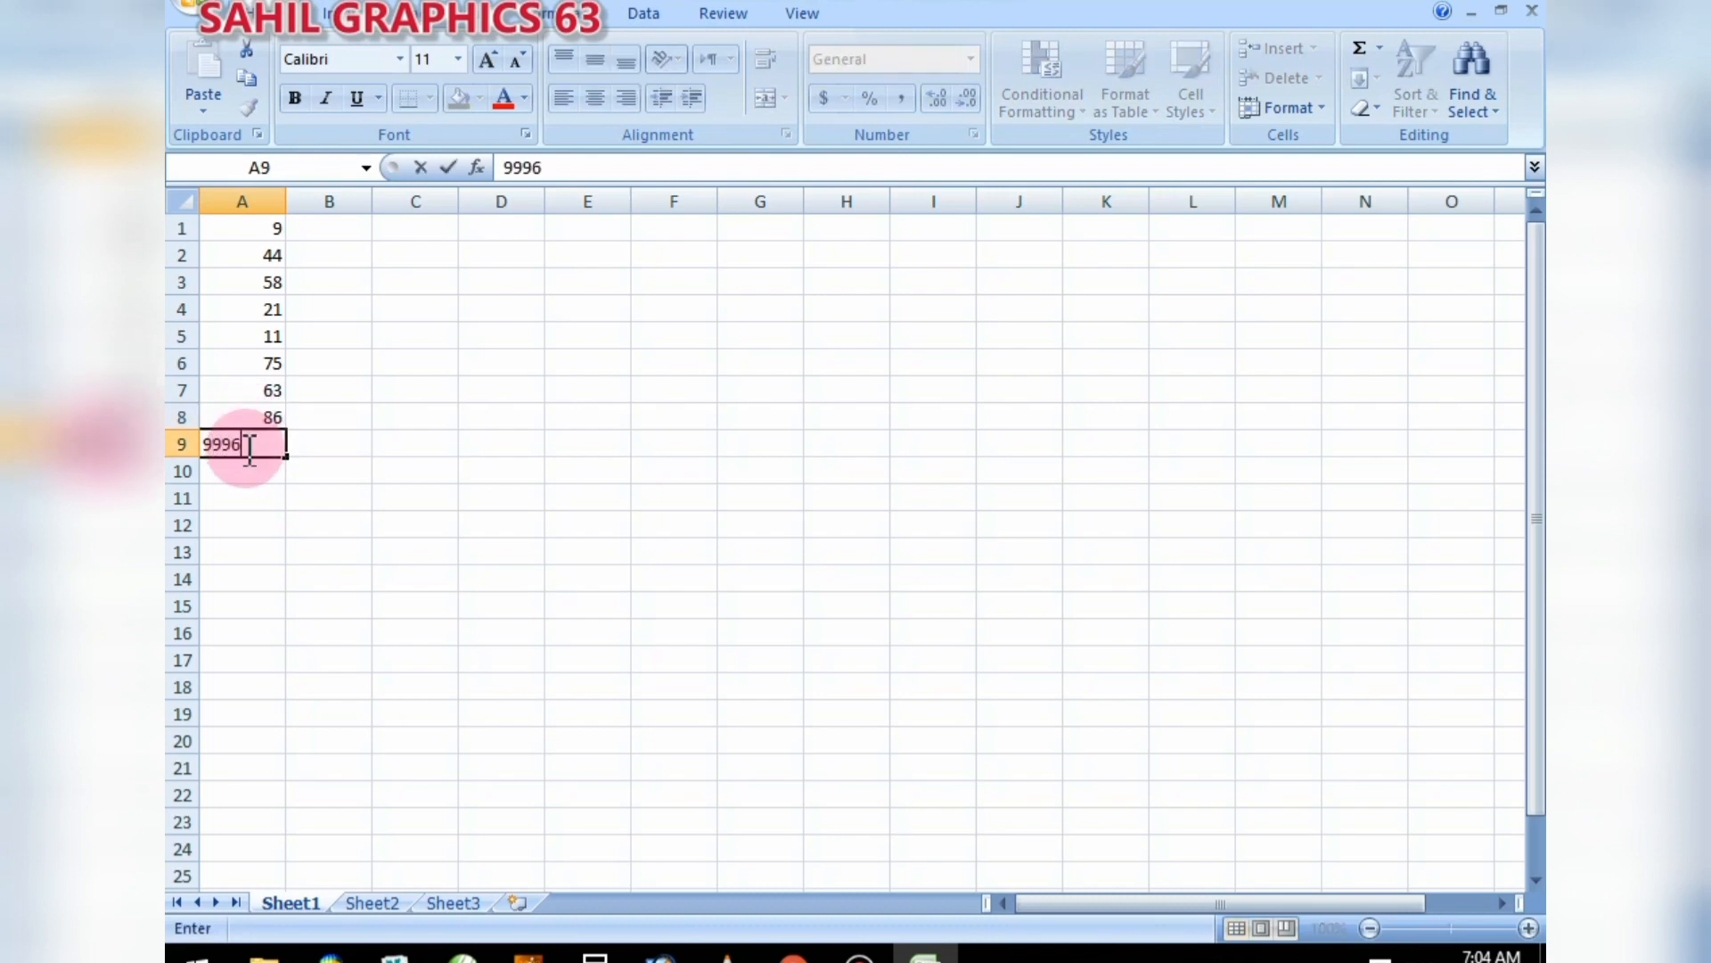
{"action": "left_click", "coordinate": [280, 472]}
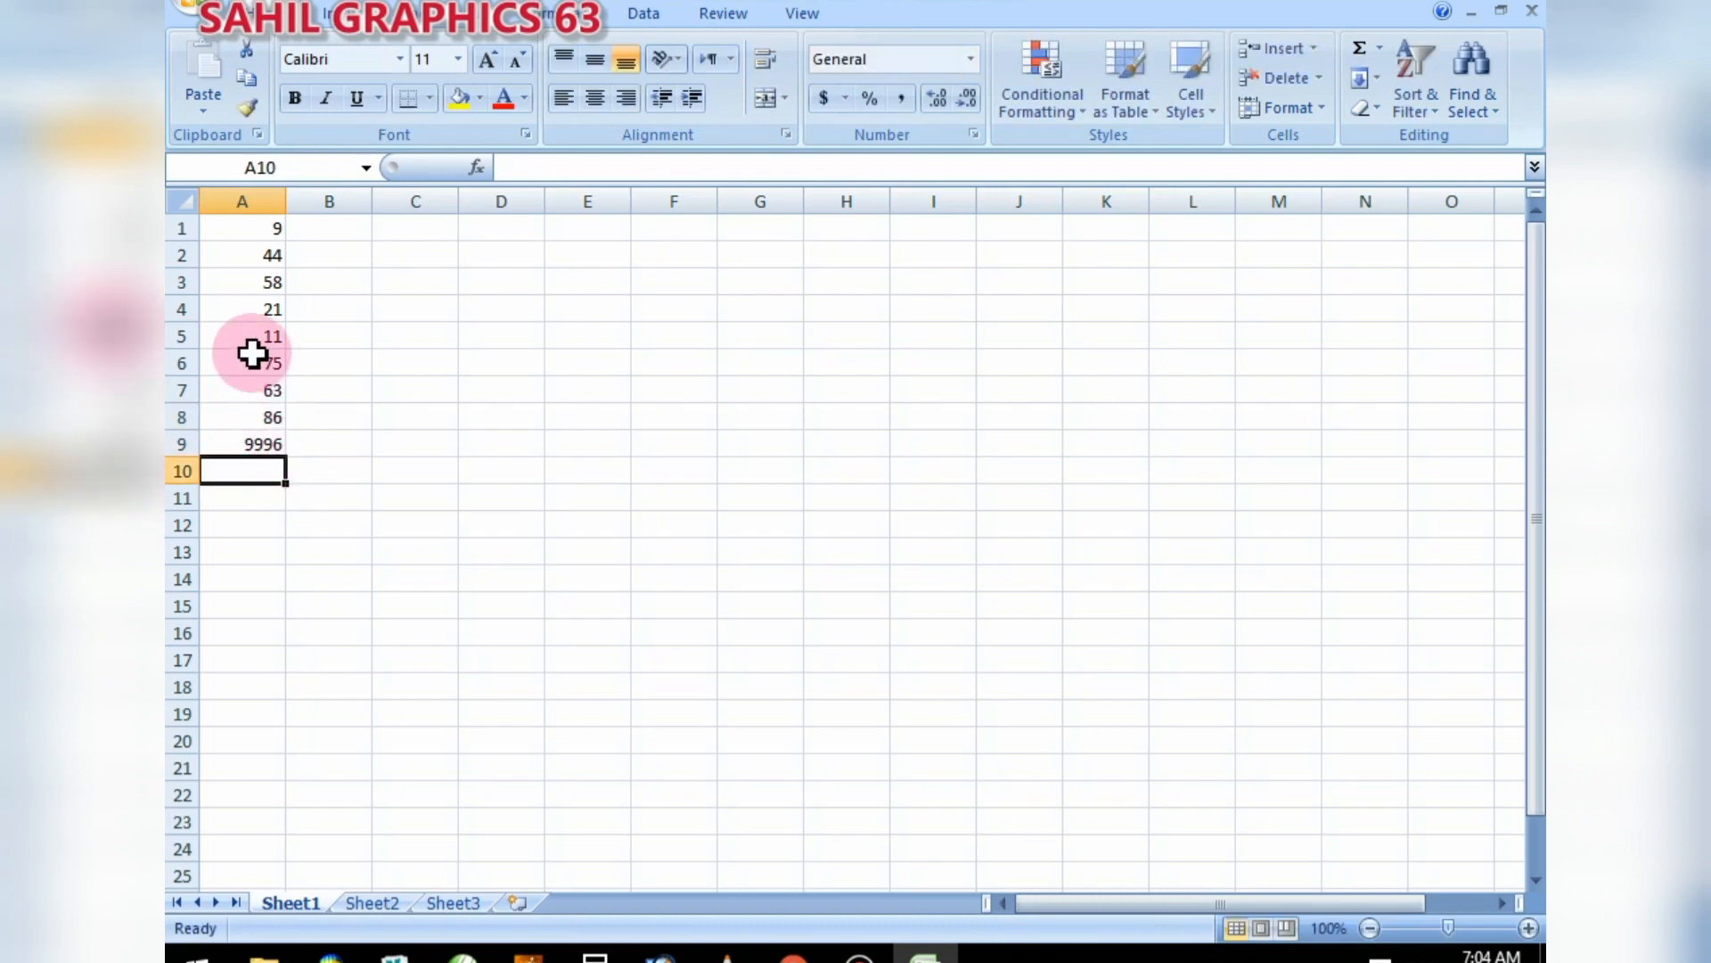
- Total the numbers in cells A1 to A9 with AutoSum, placing the sum in A10
{"action": "left_click", "coordinate": [268, 445]}
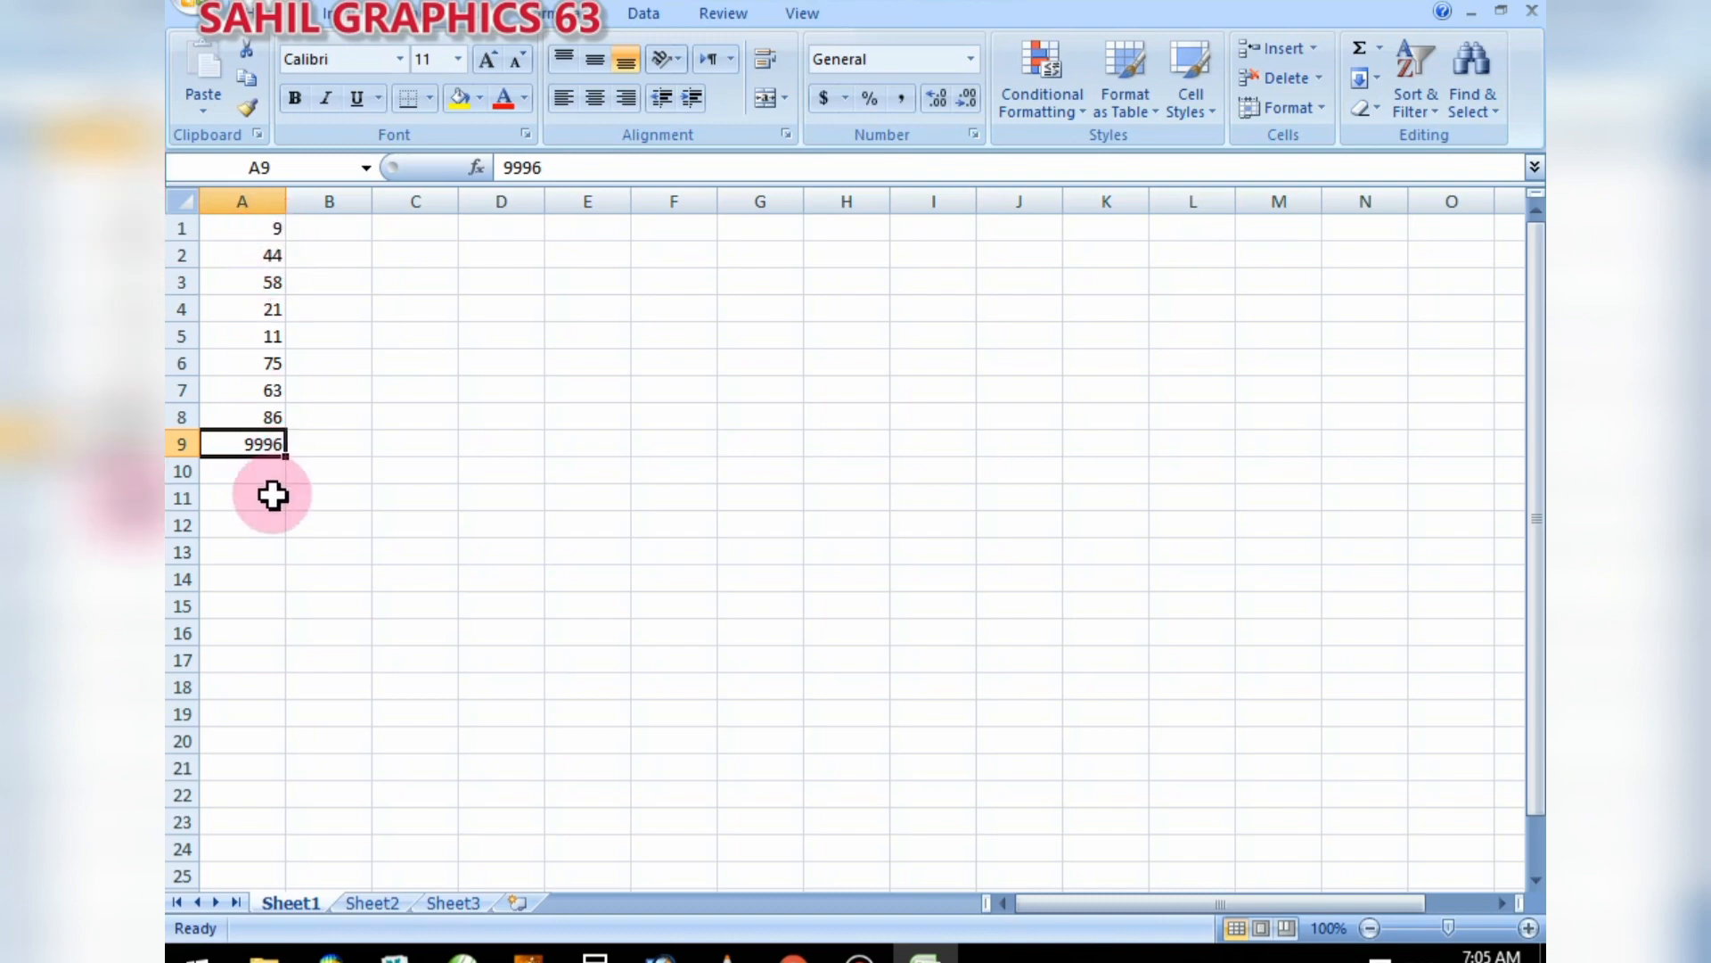
{"action": "left_click_drag", "start_coordinate": [244, 448], "coordinate": [269, 230]}
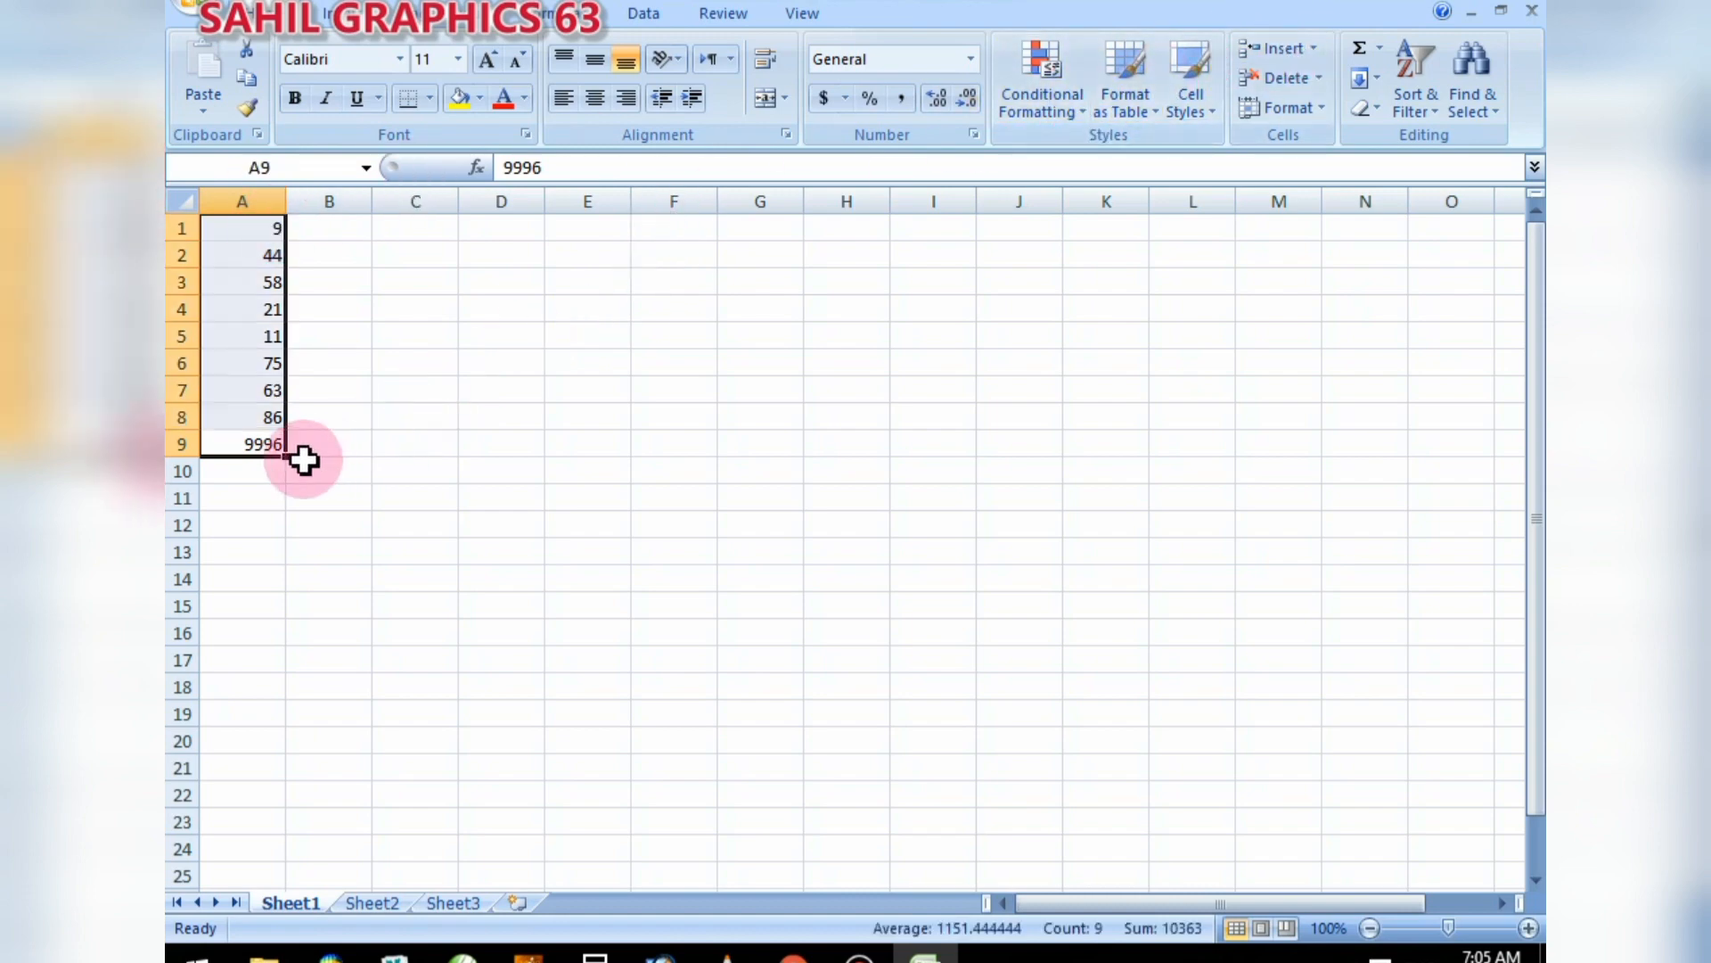
{"action": "left_click", "coordinate": [269, 446]}
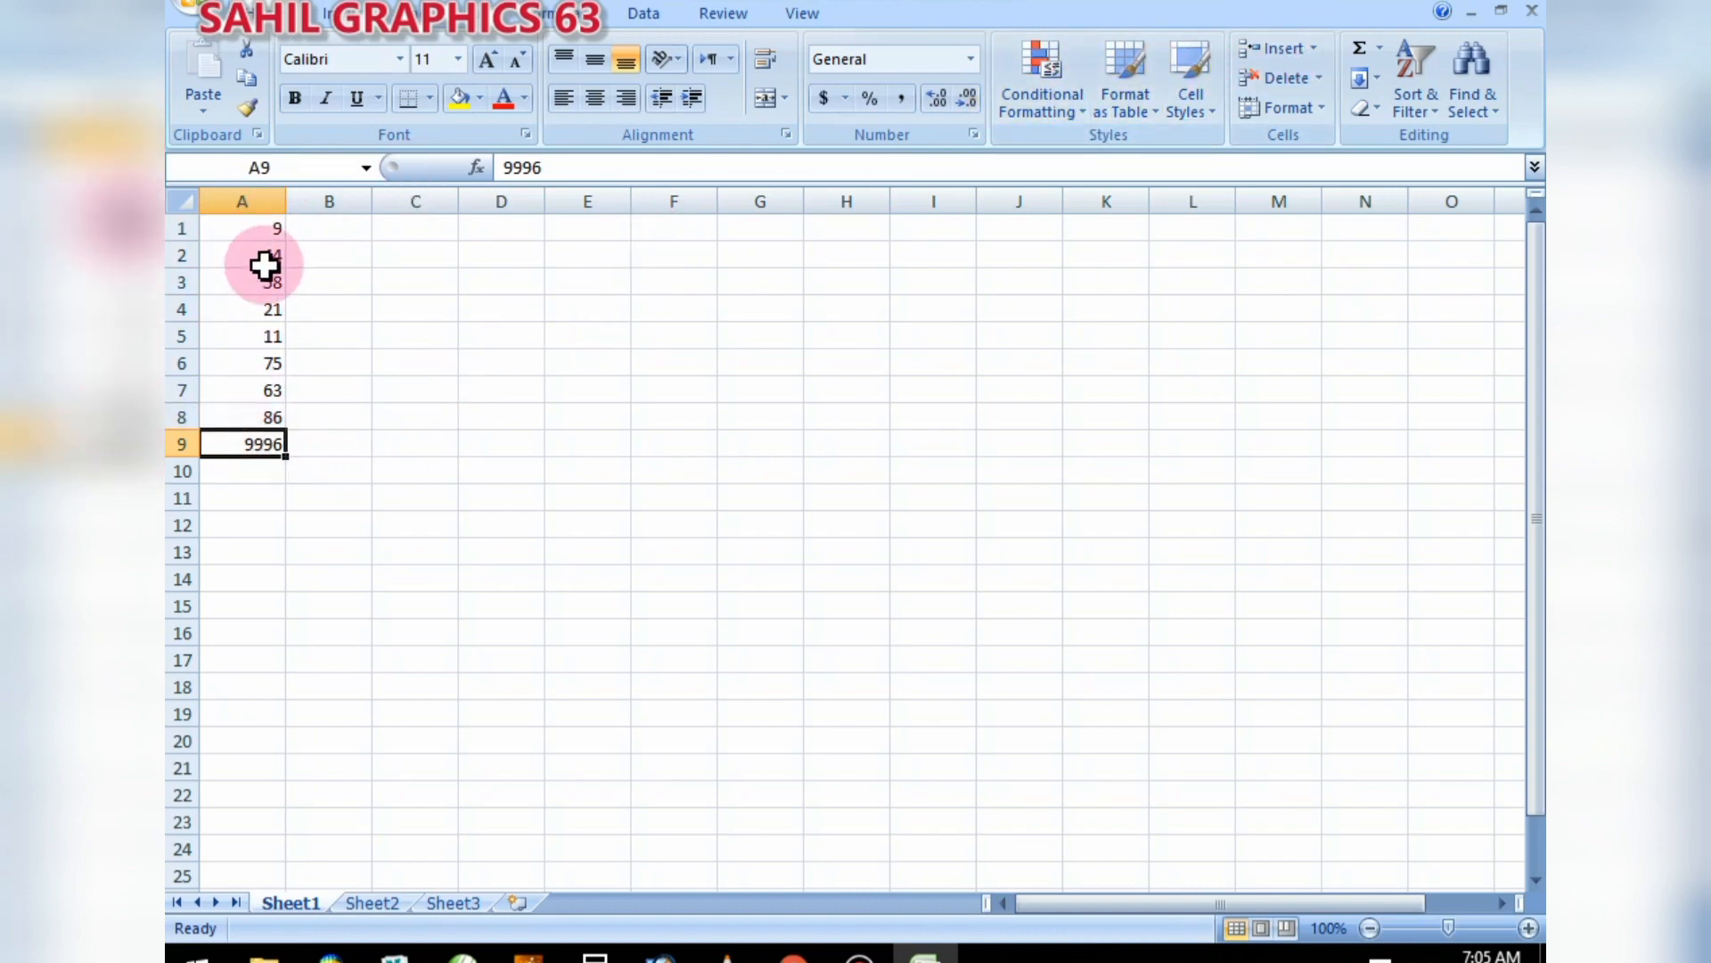
{"action": "left_click", "coordinate": [272, 234], "text": "shift"}
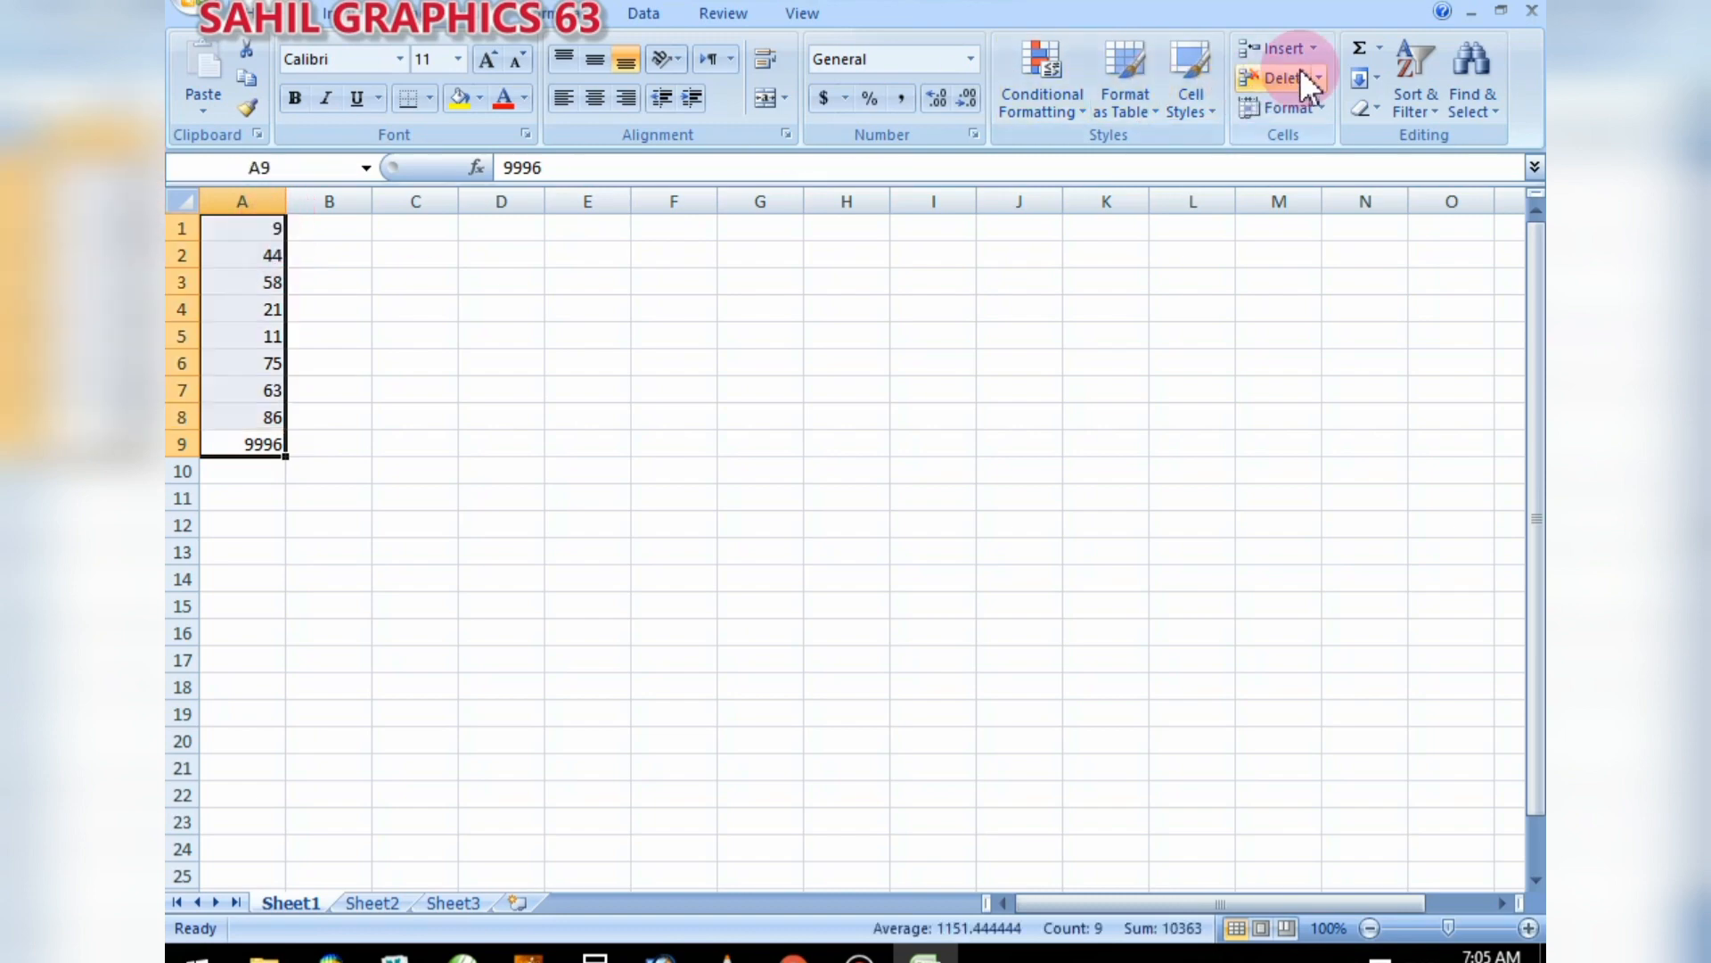
{"action": "left_click", "coordinate": [1356, 48]}
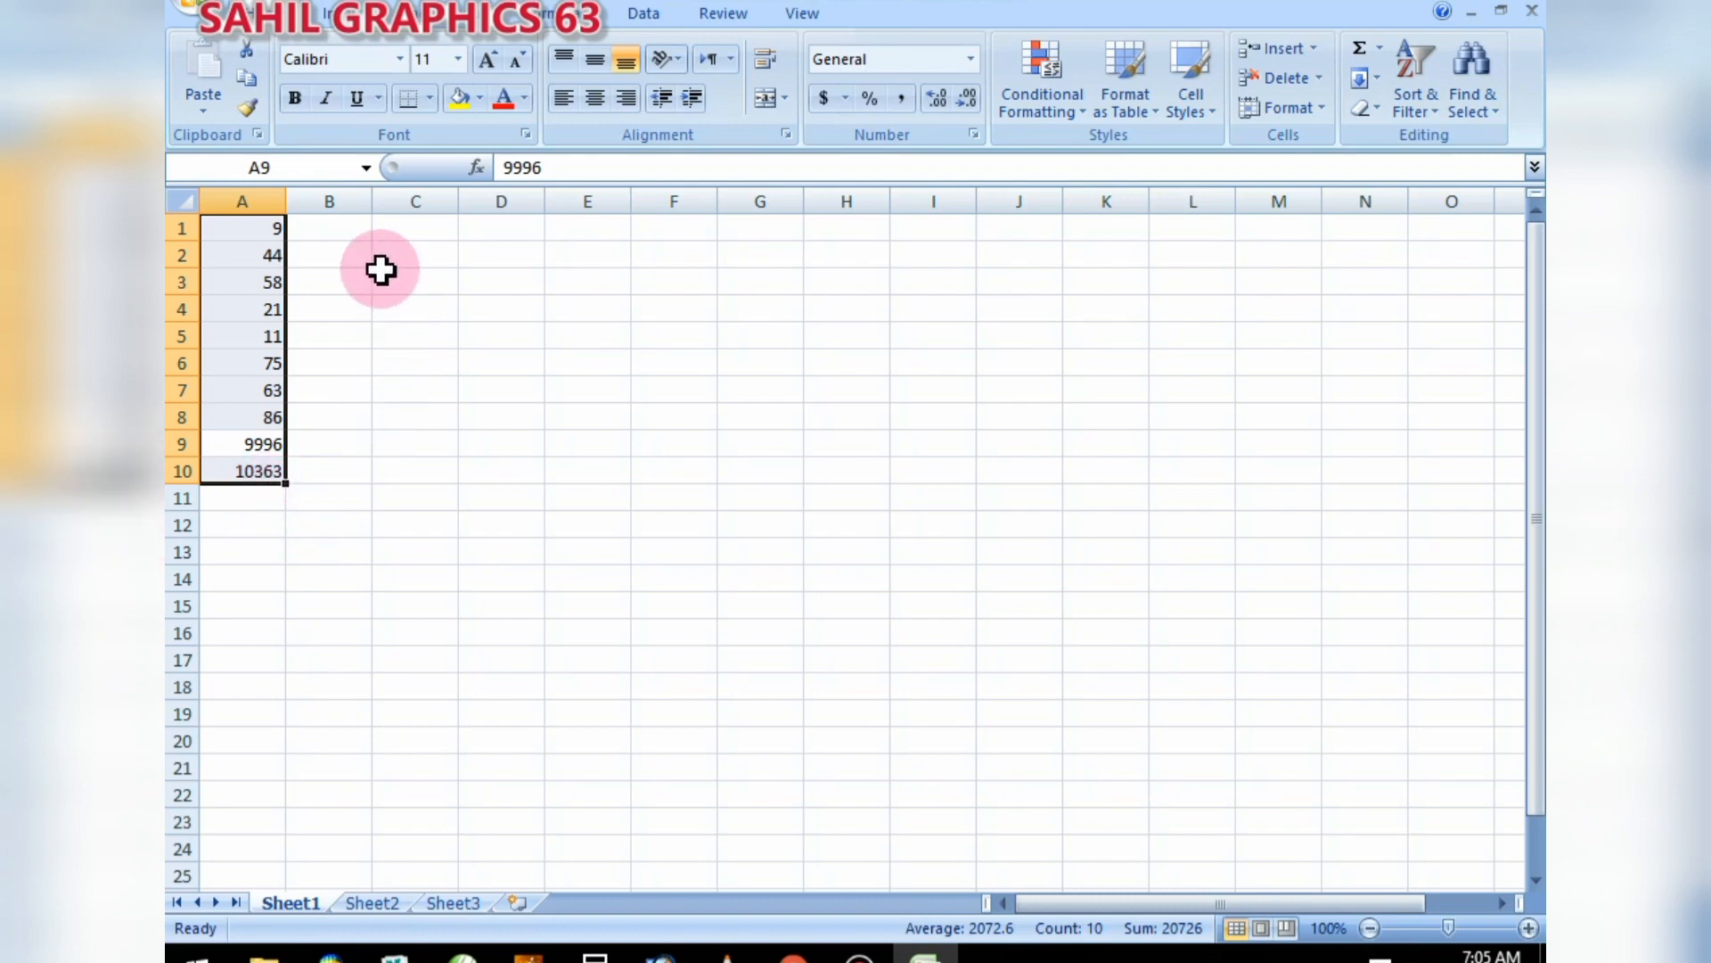
- Clear the numbers and their total from cells A1 to A10
{"action": "key", "text": "Delete"}
{"action": "left_click", "coordinate": [333, 233]}
- Enter 1 and 2 in cells A1 and A2, and extend the series down column A
{"action": "left_click", "coordinate": [257, 227]}
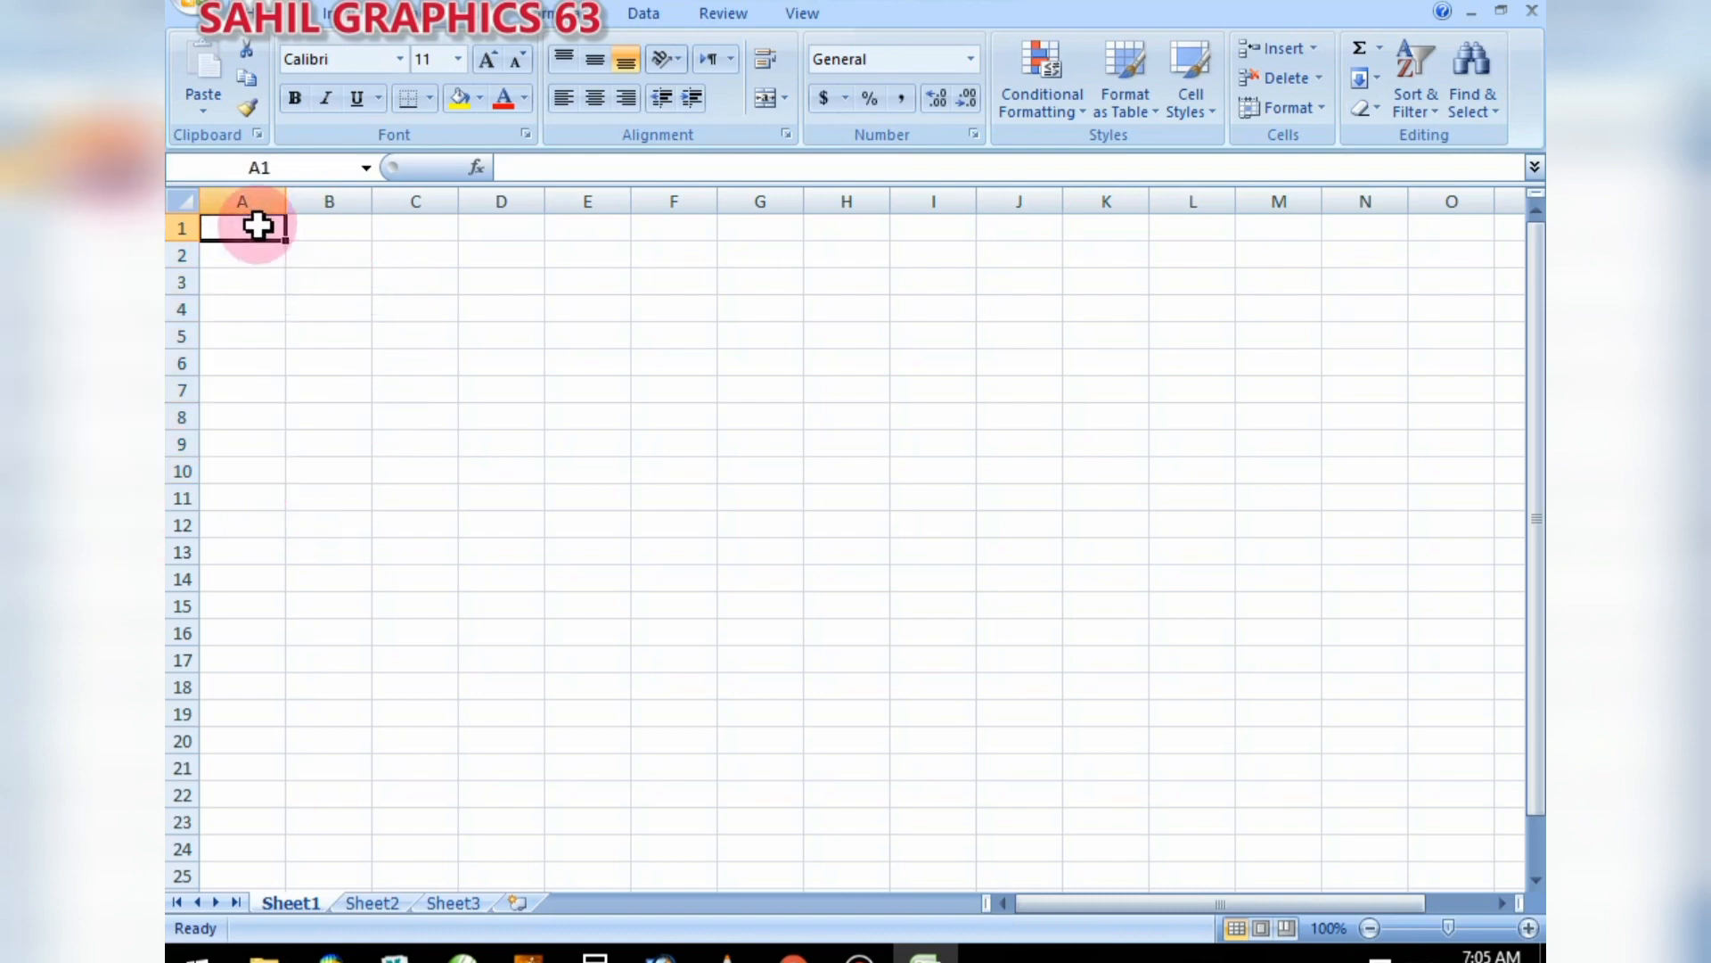
{"action": "type", "text": "1"}
{"action": "key", "text": "Return"}
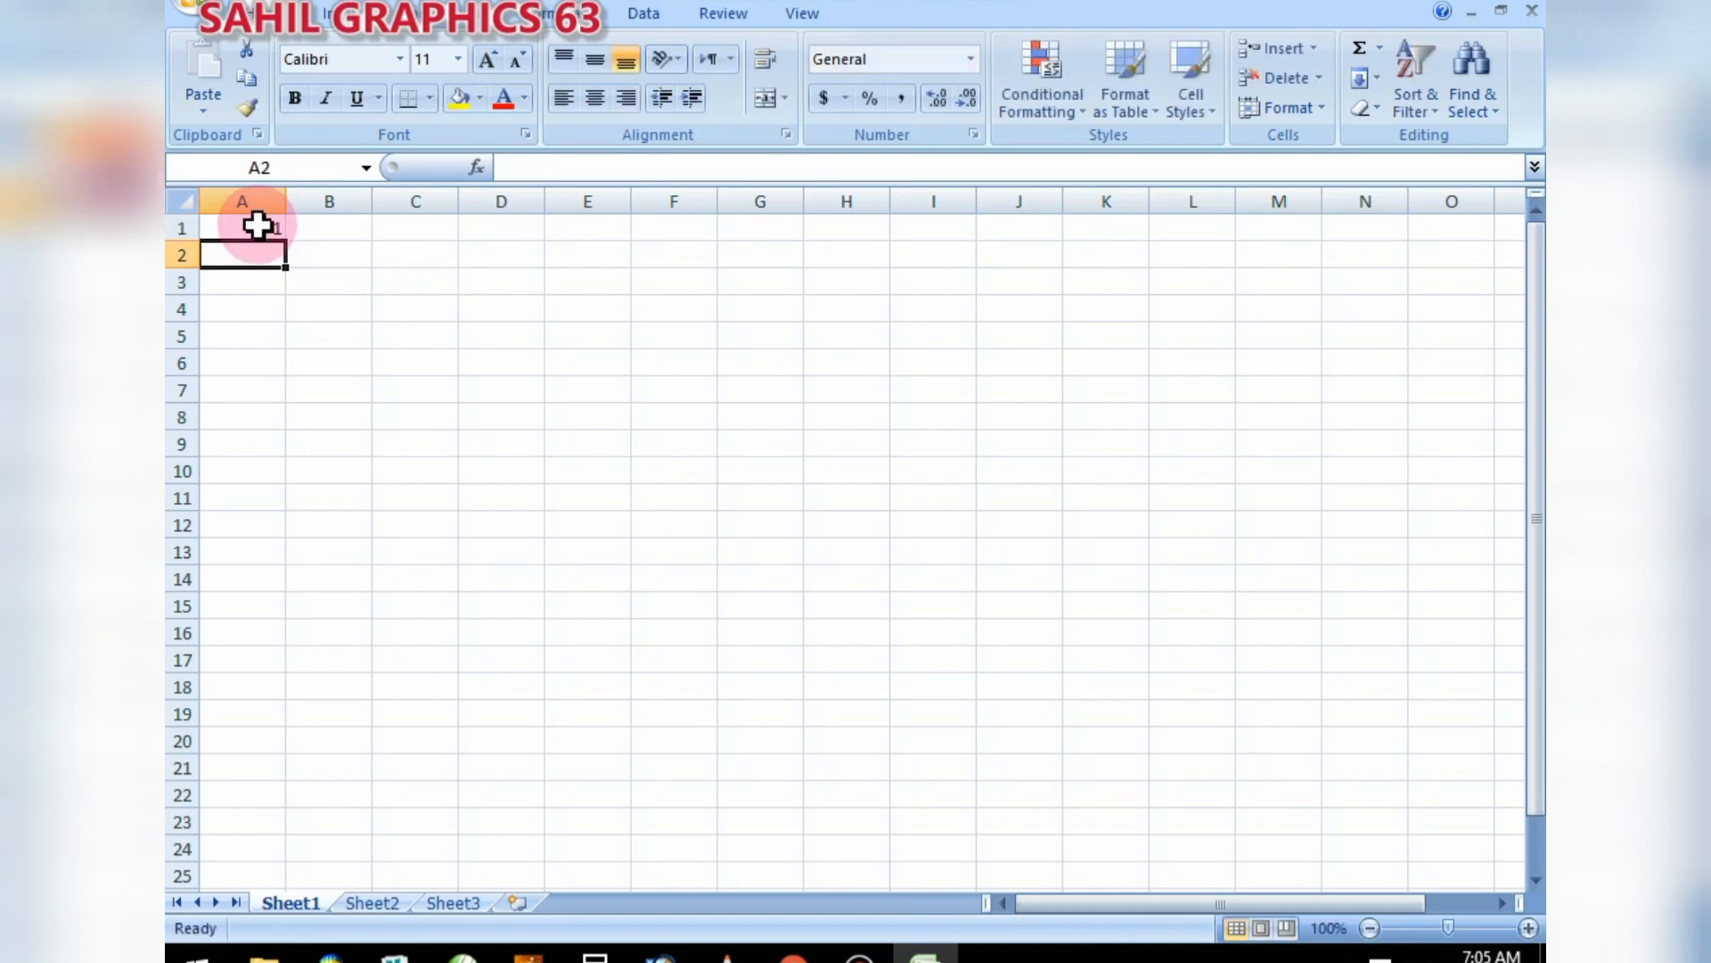
{"action": "type", "text": "2"}
{"action": "left_click", "coordinate": [257, 229]}
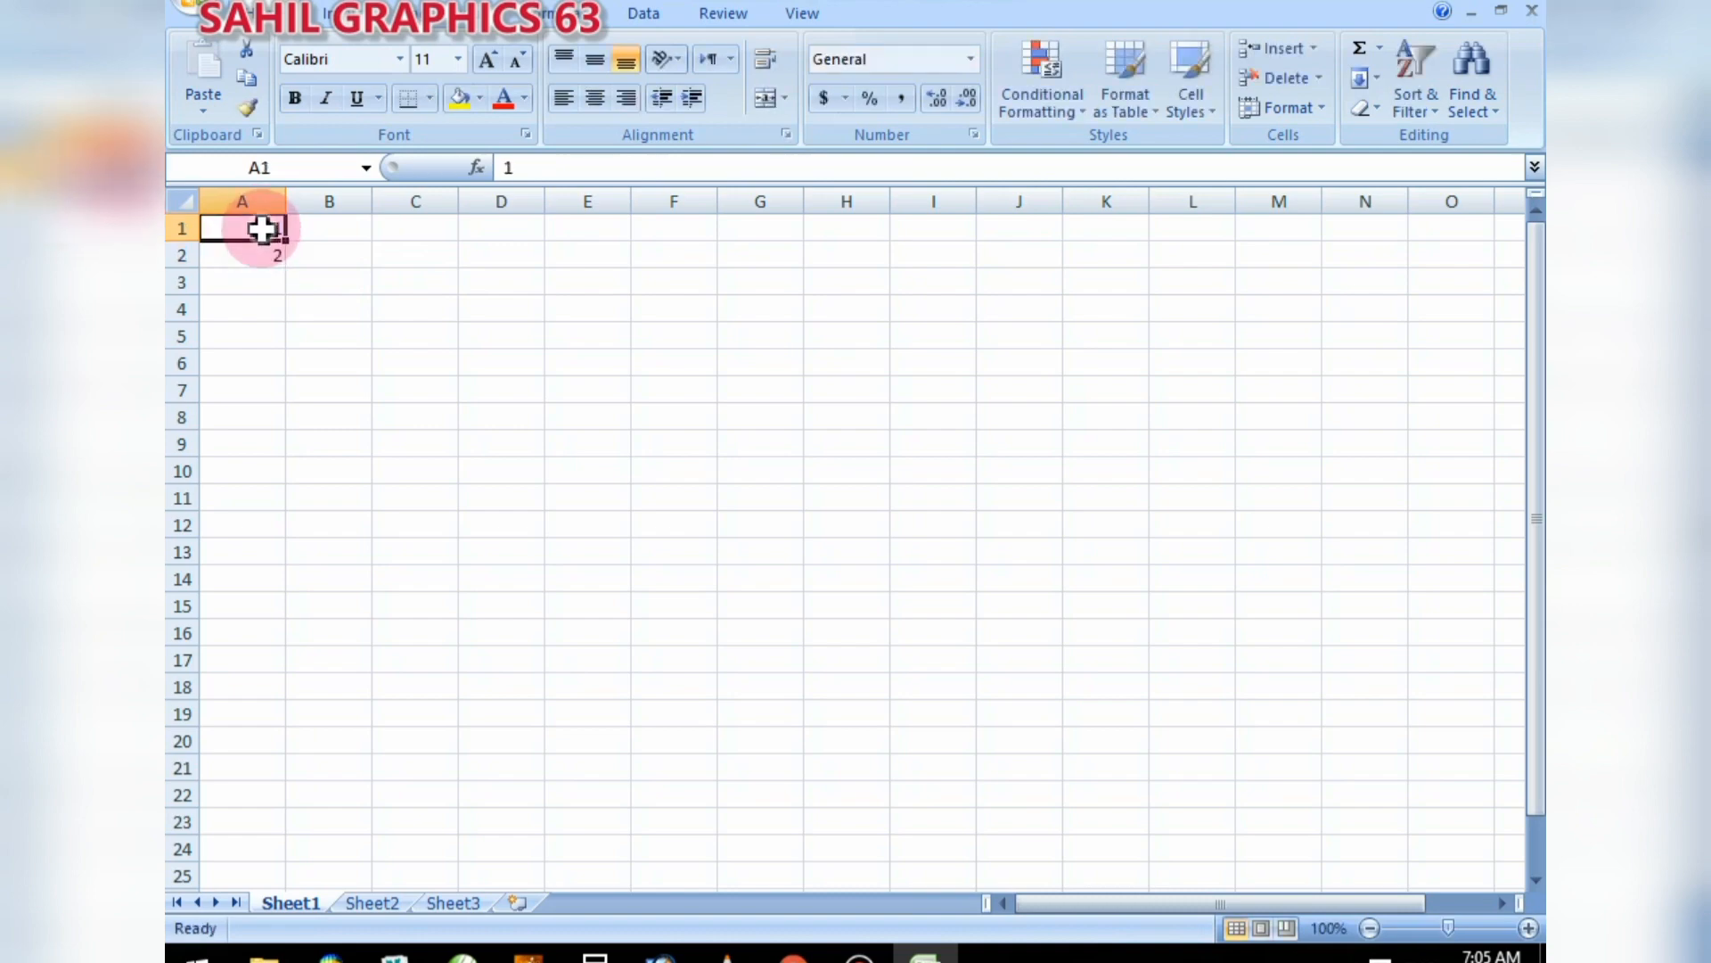
{"action": "left_click_drag", "start_coordinate": [268, 231], "coordinate": [241, 836]}
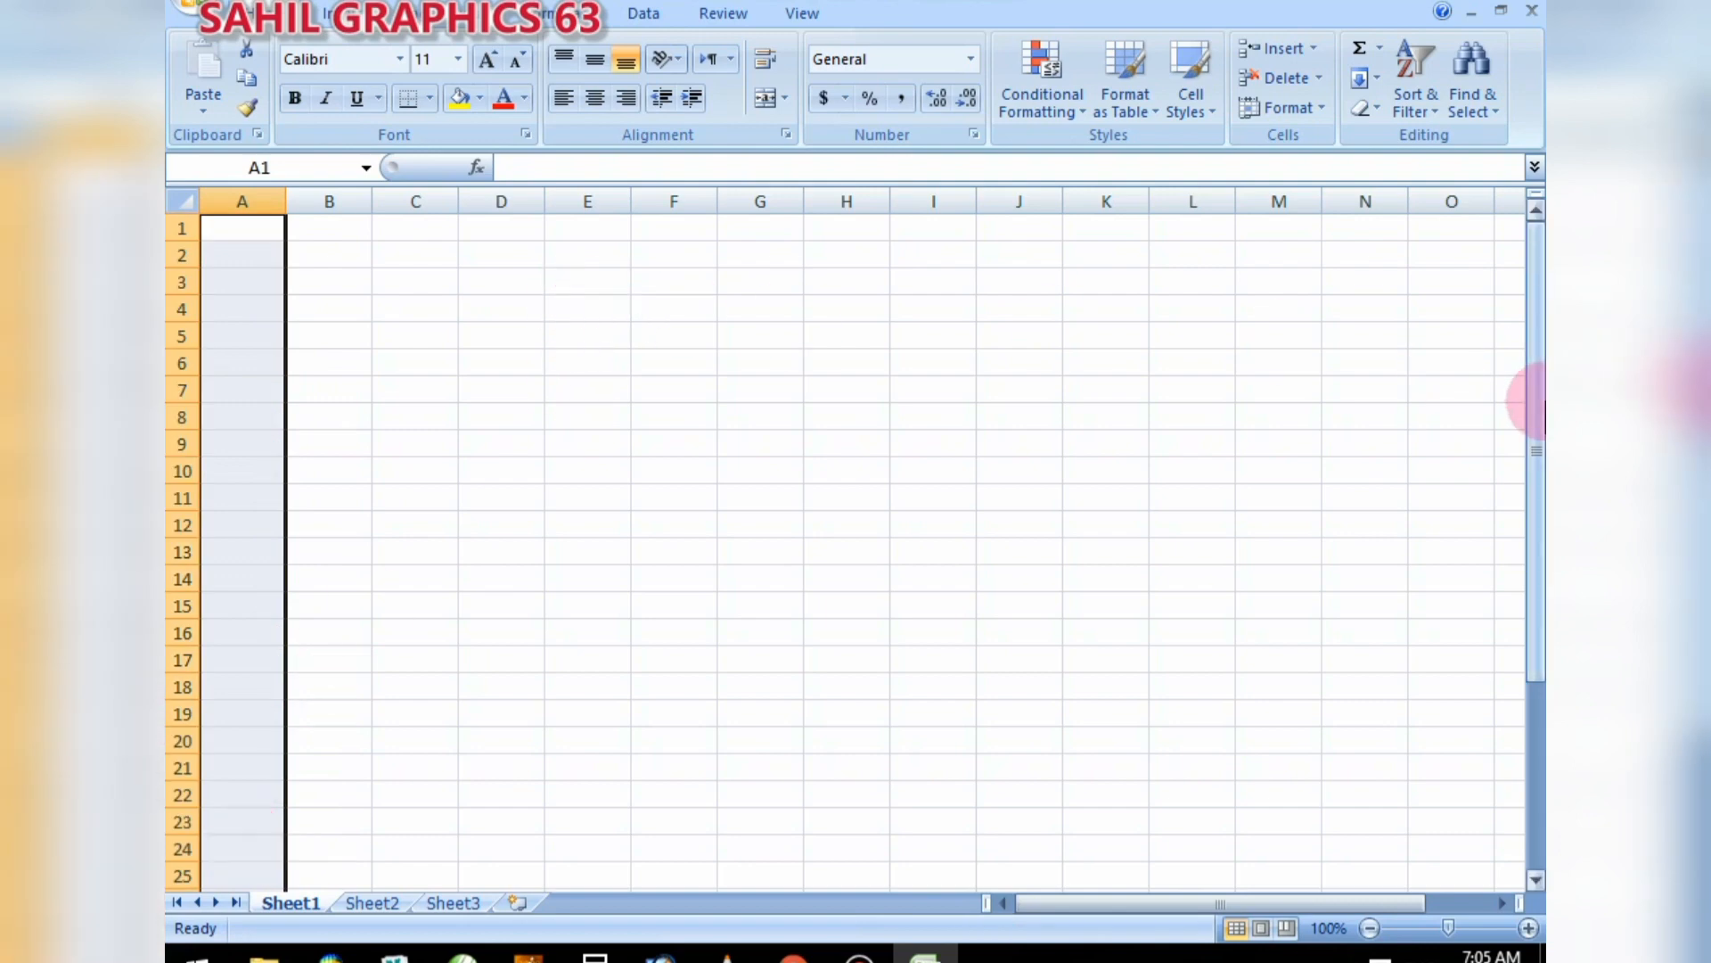
{"action": "left_click", "coordinate": [292, 232]}
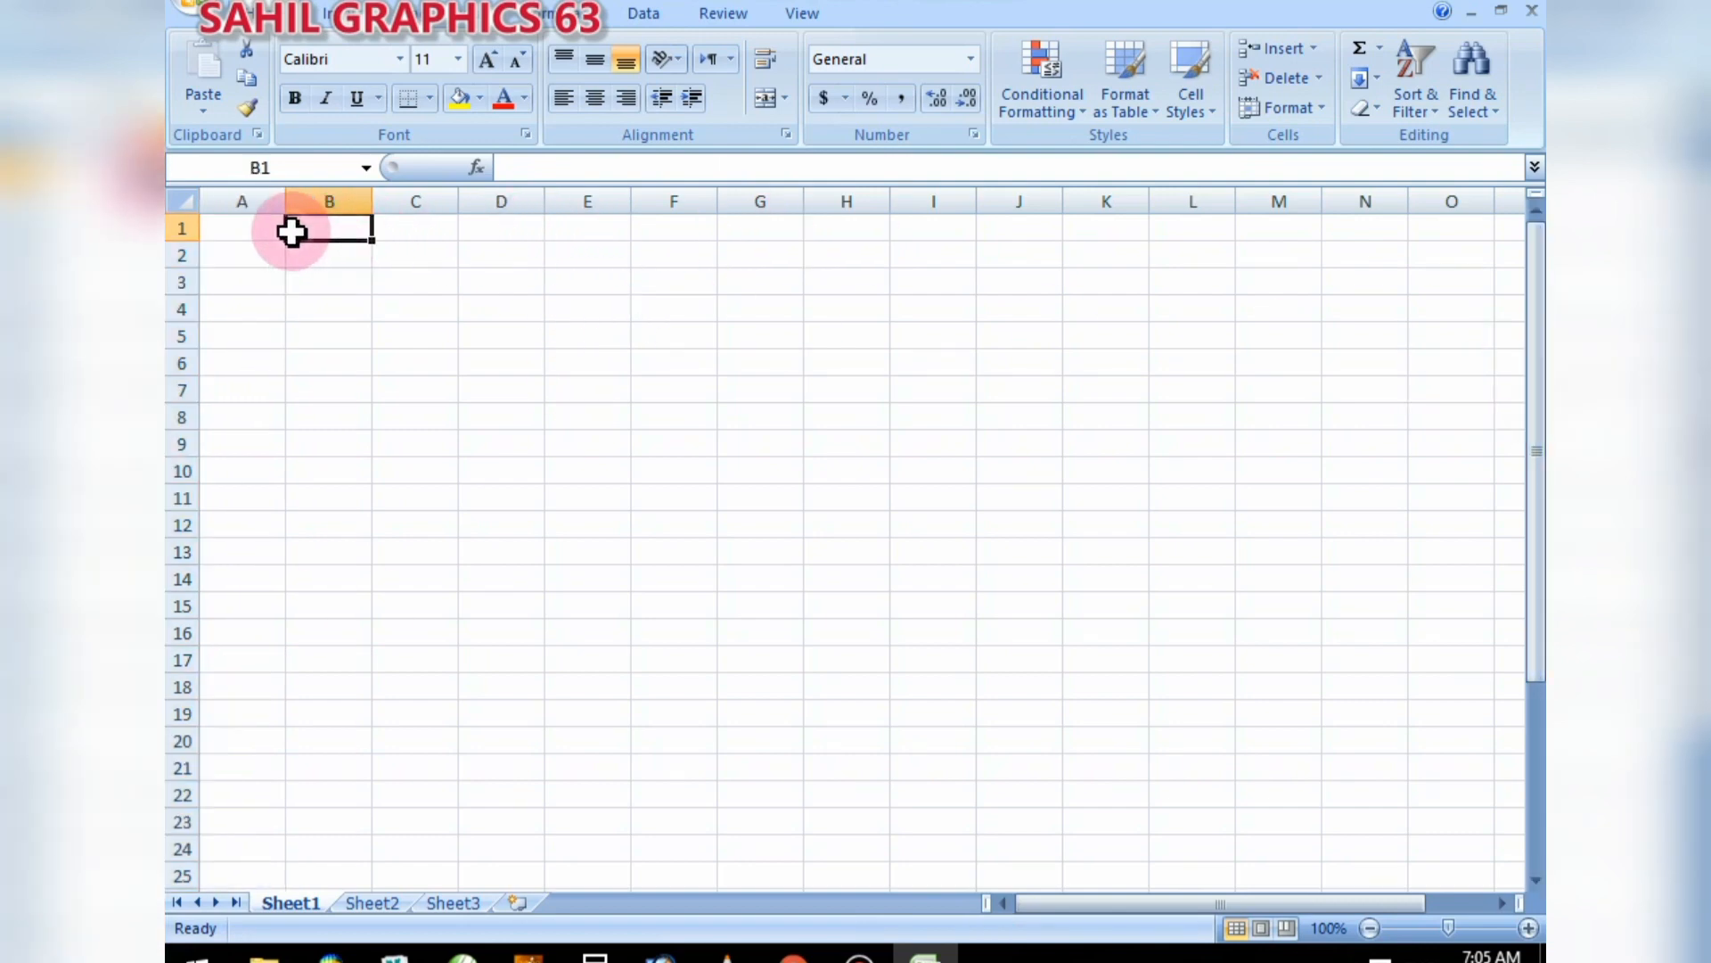
{"action": "left_click", "coordinate": [222, 224]}
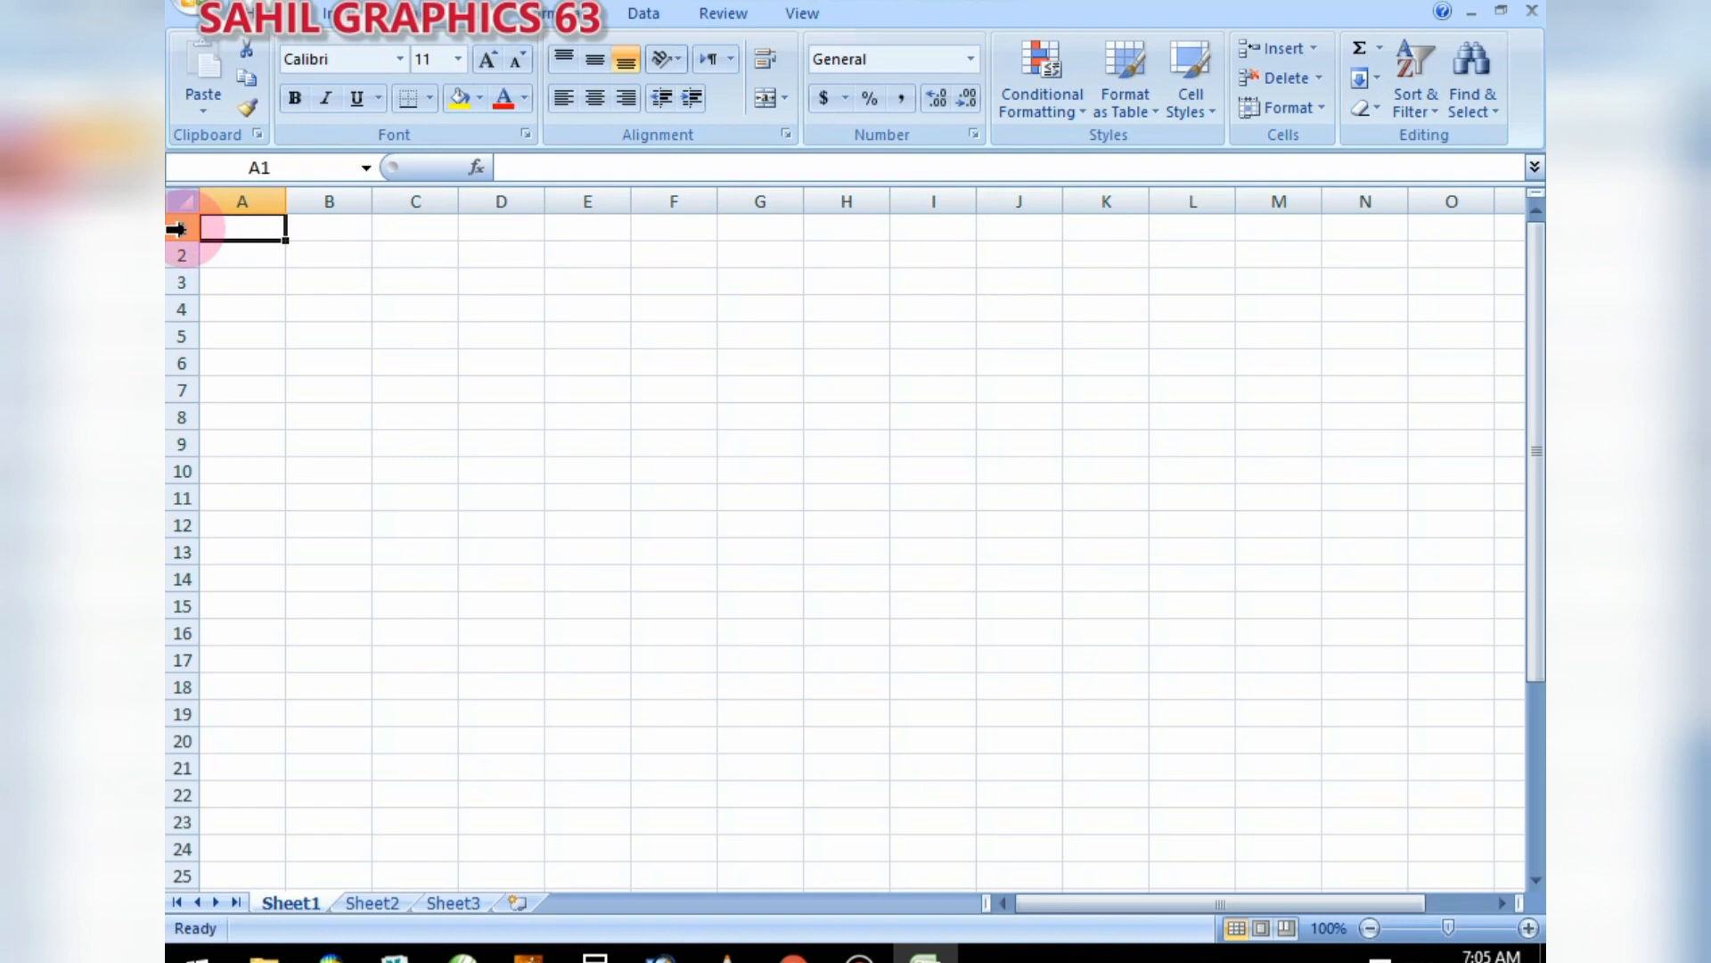
{"action": "left_click", "coordinate": [513, 361]}
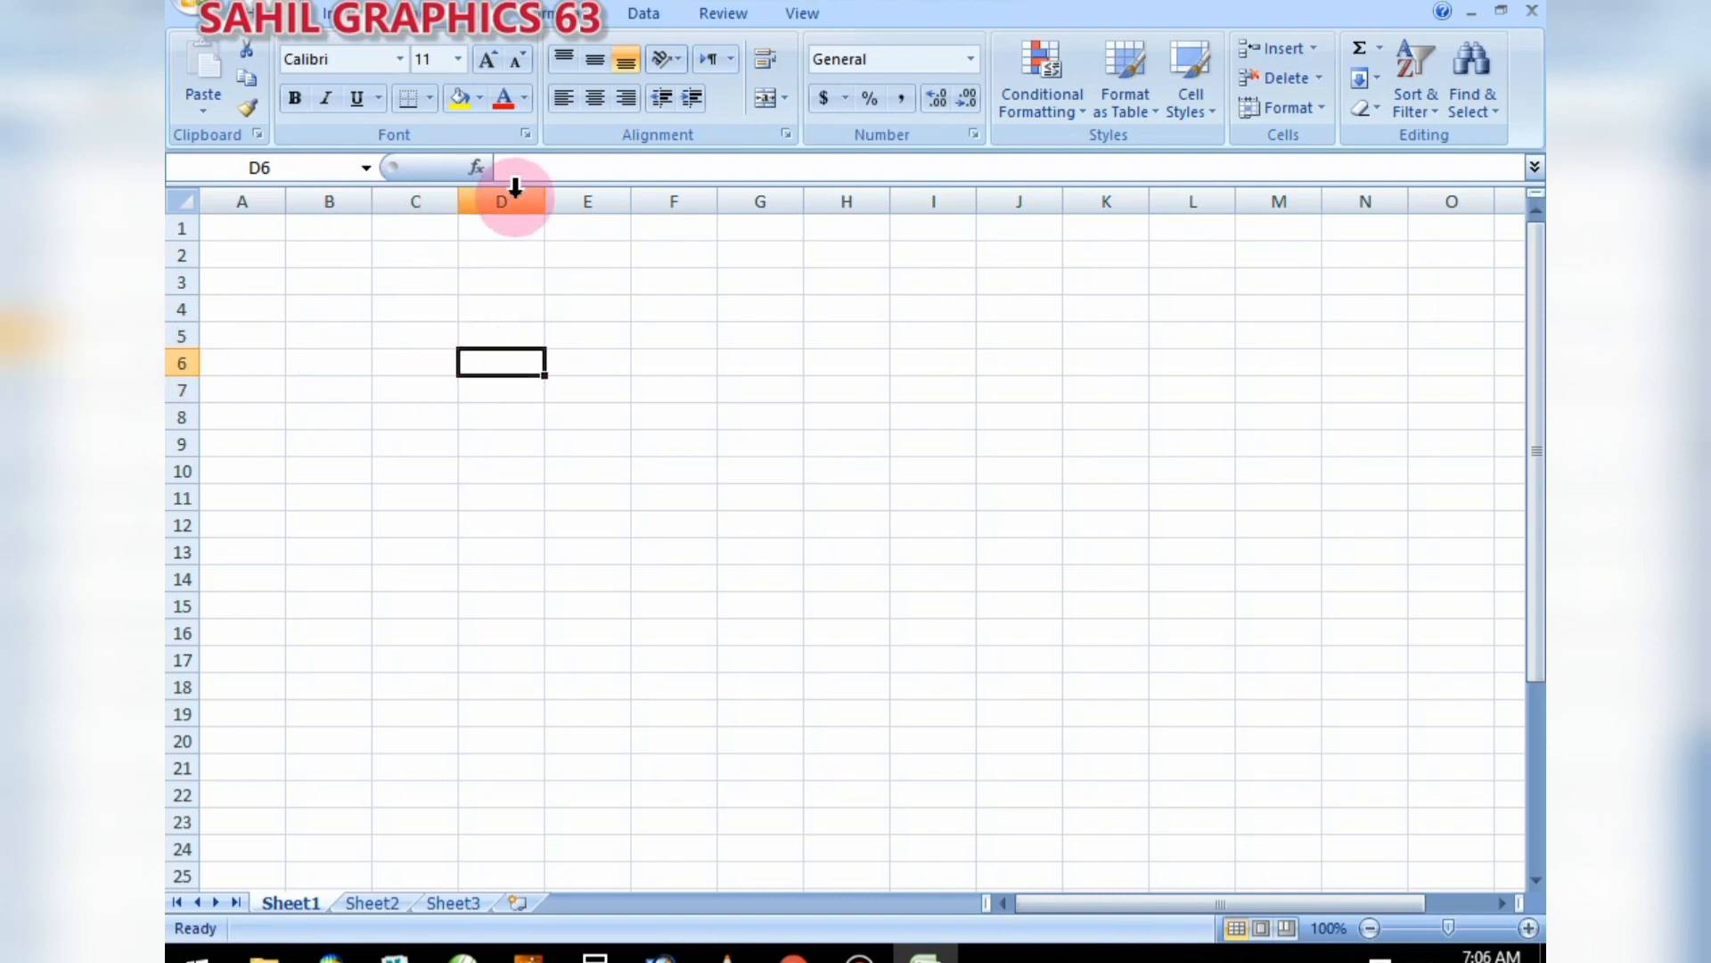
- Enter the heading "11th class result list" in cell A1
{"action": "left_click", "coordinate": [206, 230]}
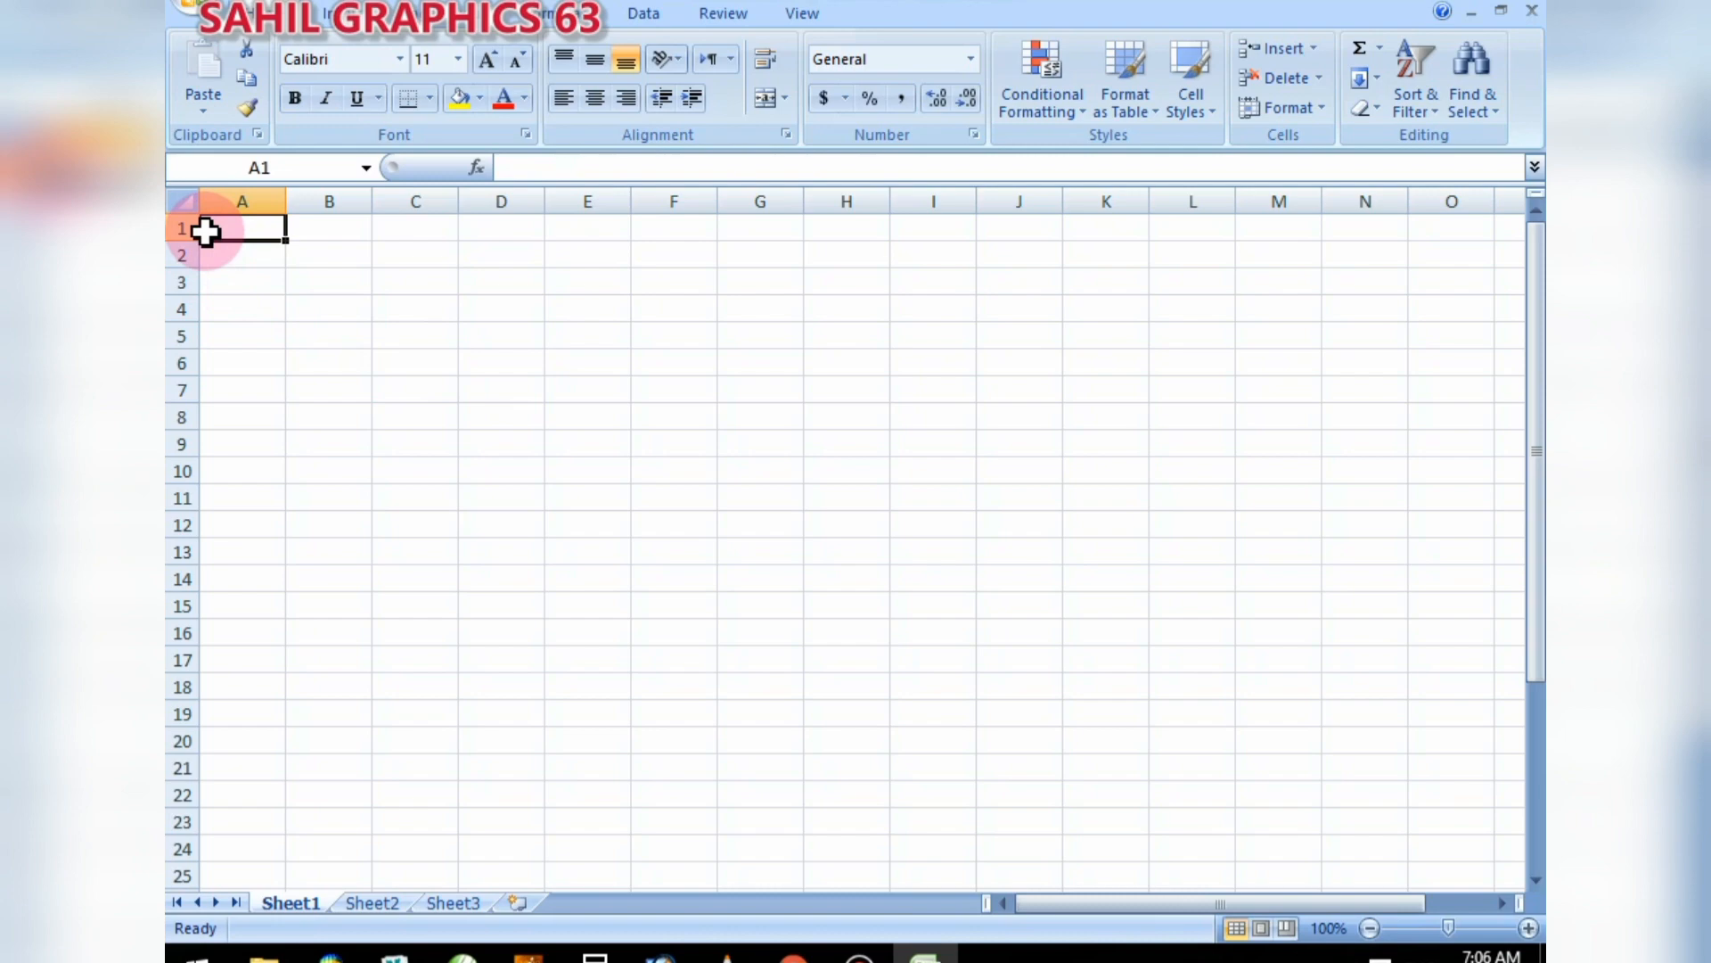
{"action": "type", "text": "11"}
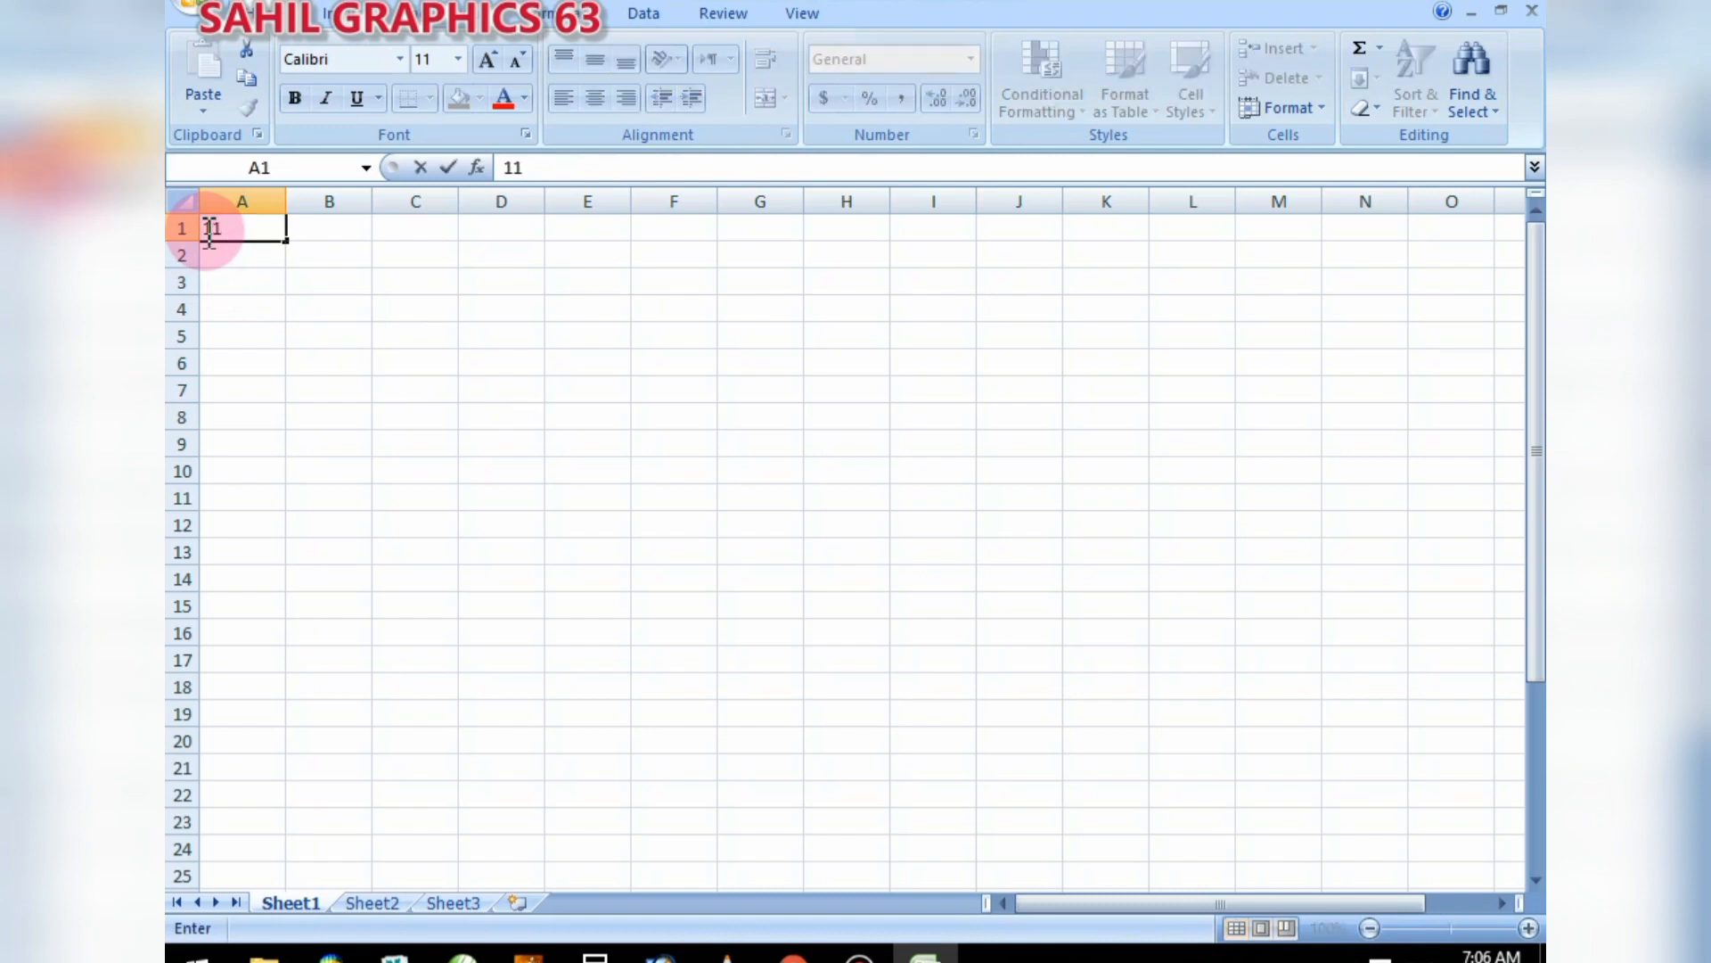
{"action": "type", "text": "th cl"}
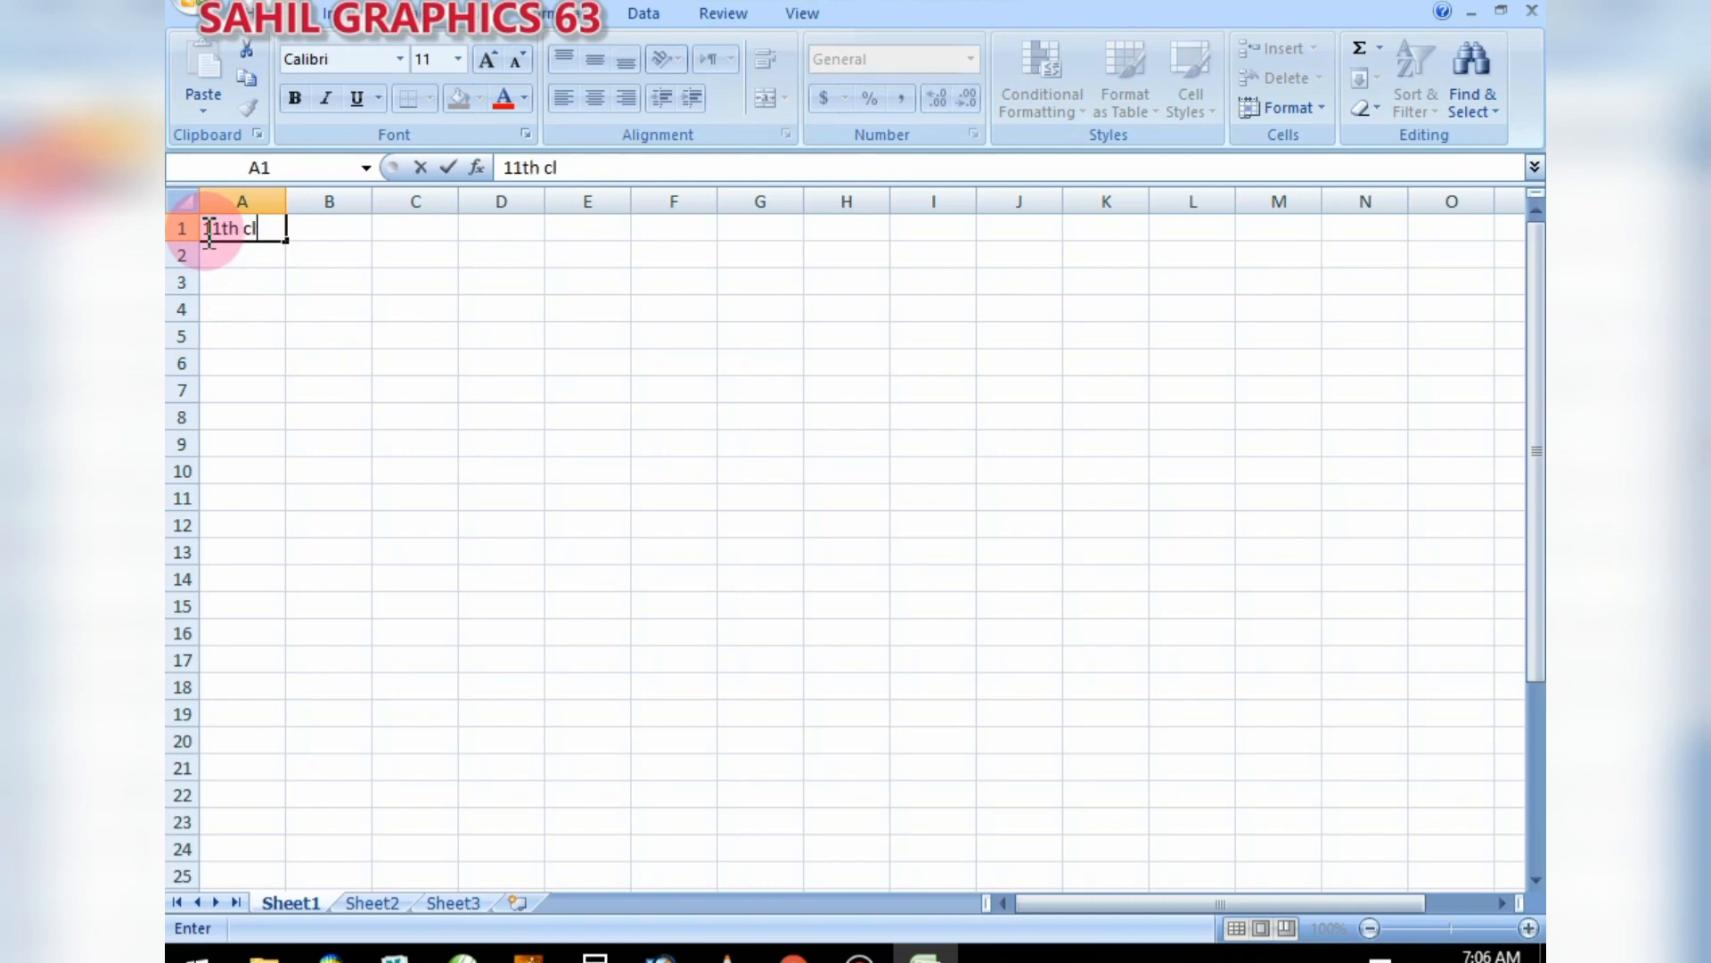
{"action": "type", "text": "ass ress"}
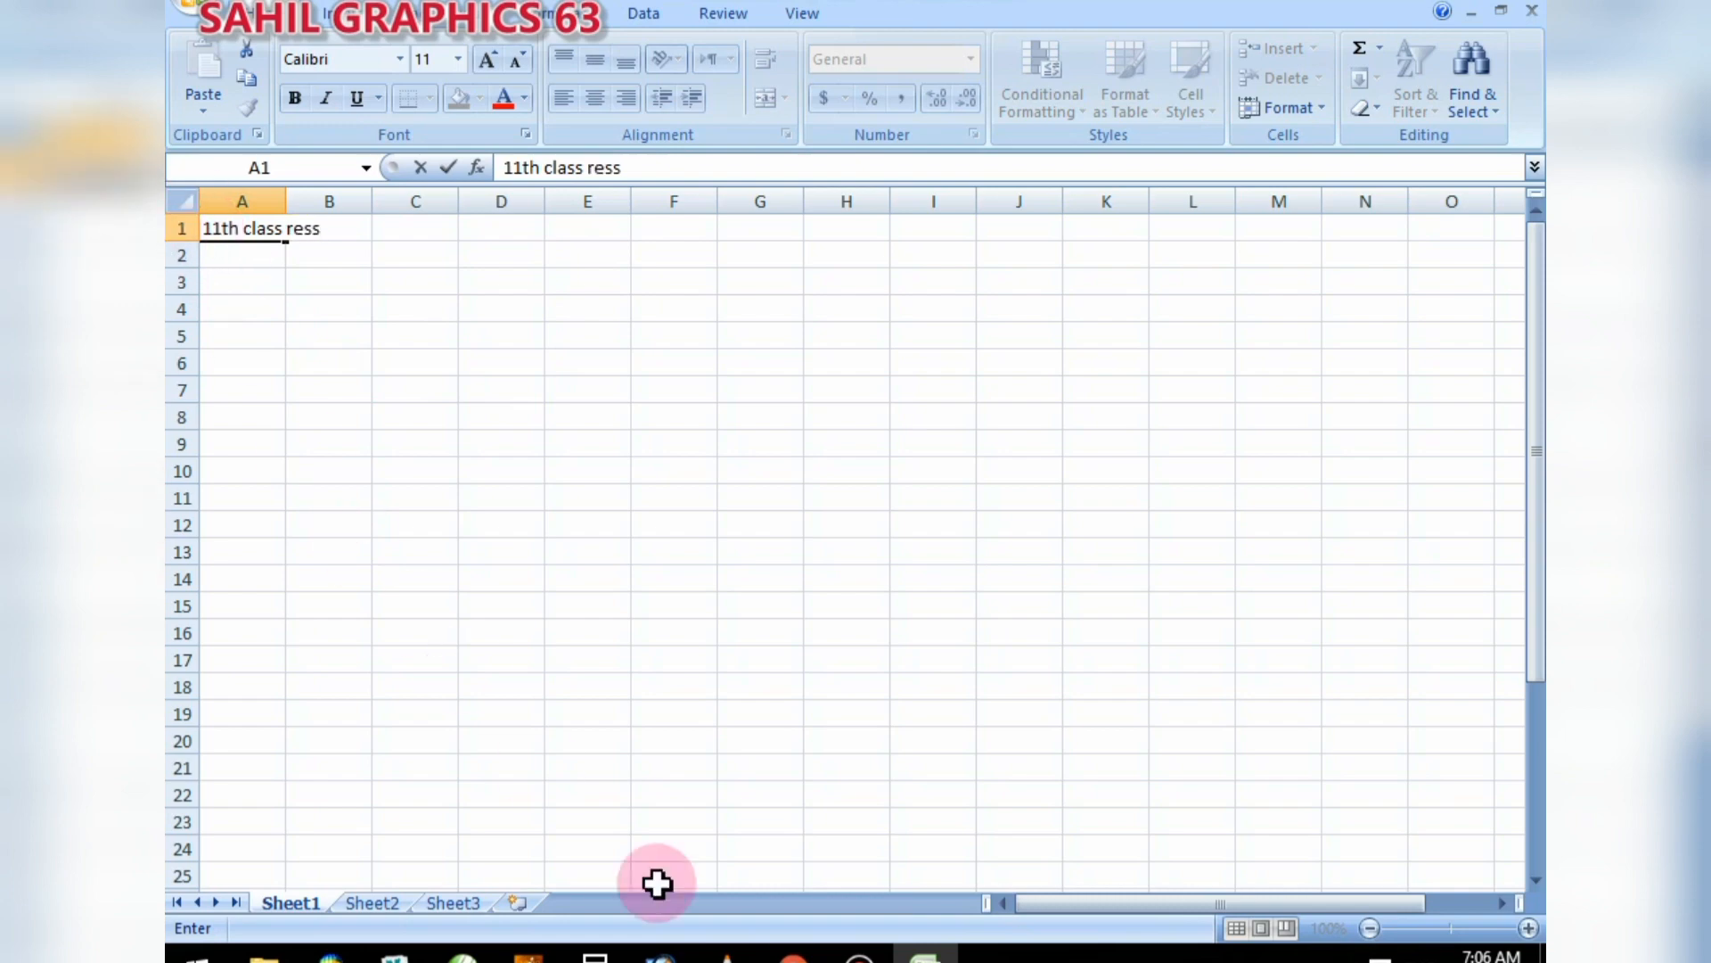
{"action": "left_click", "coordinate": [860, 957]}
{"action": "left_click", "coordinate": [912, 17]}
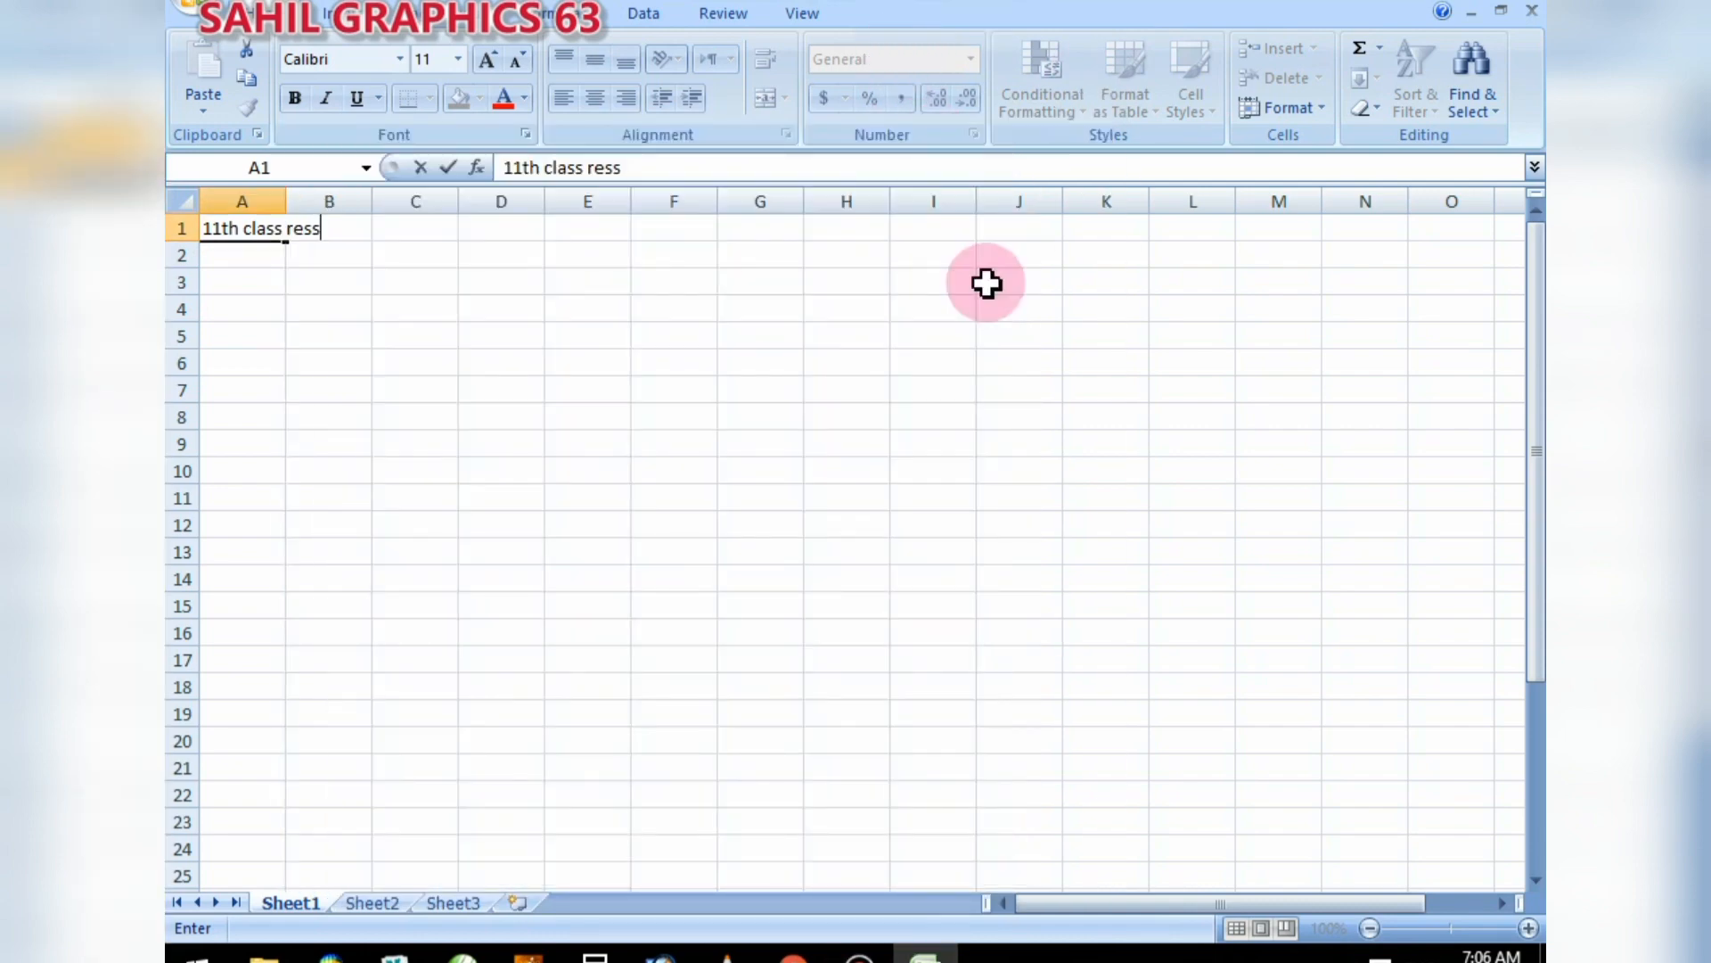
{"action": "key", "text": "BackSpace"}
{"action": "type", "text": "ult list"}
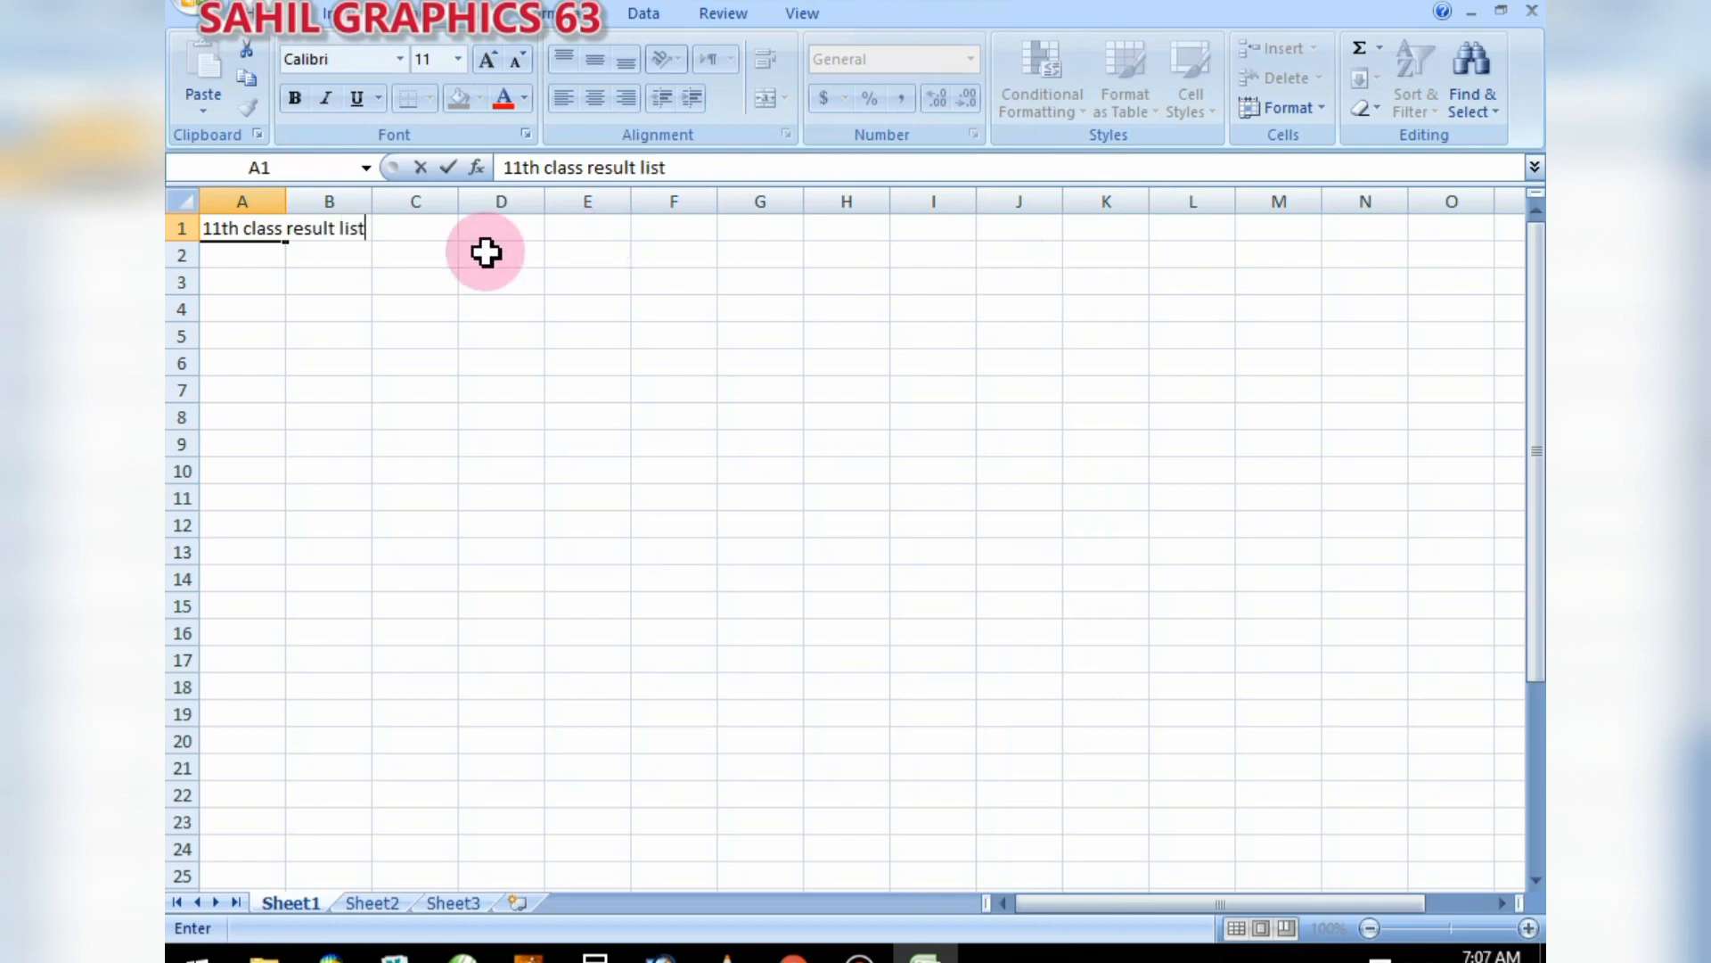
{"action": "left_click", "coordinate": [389, 230]}
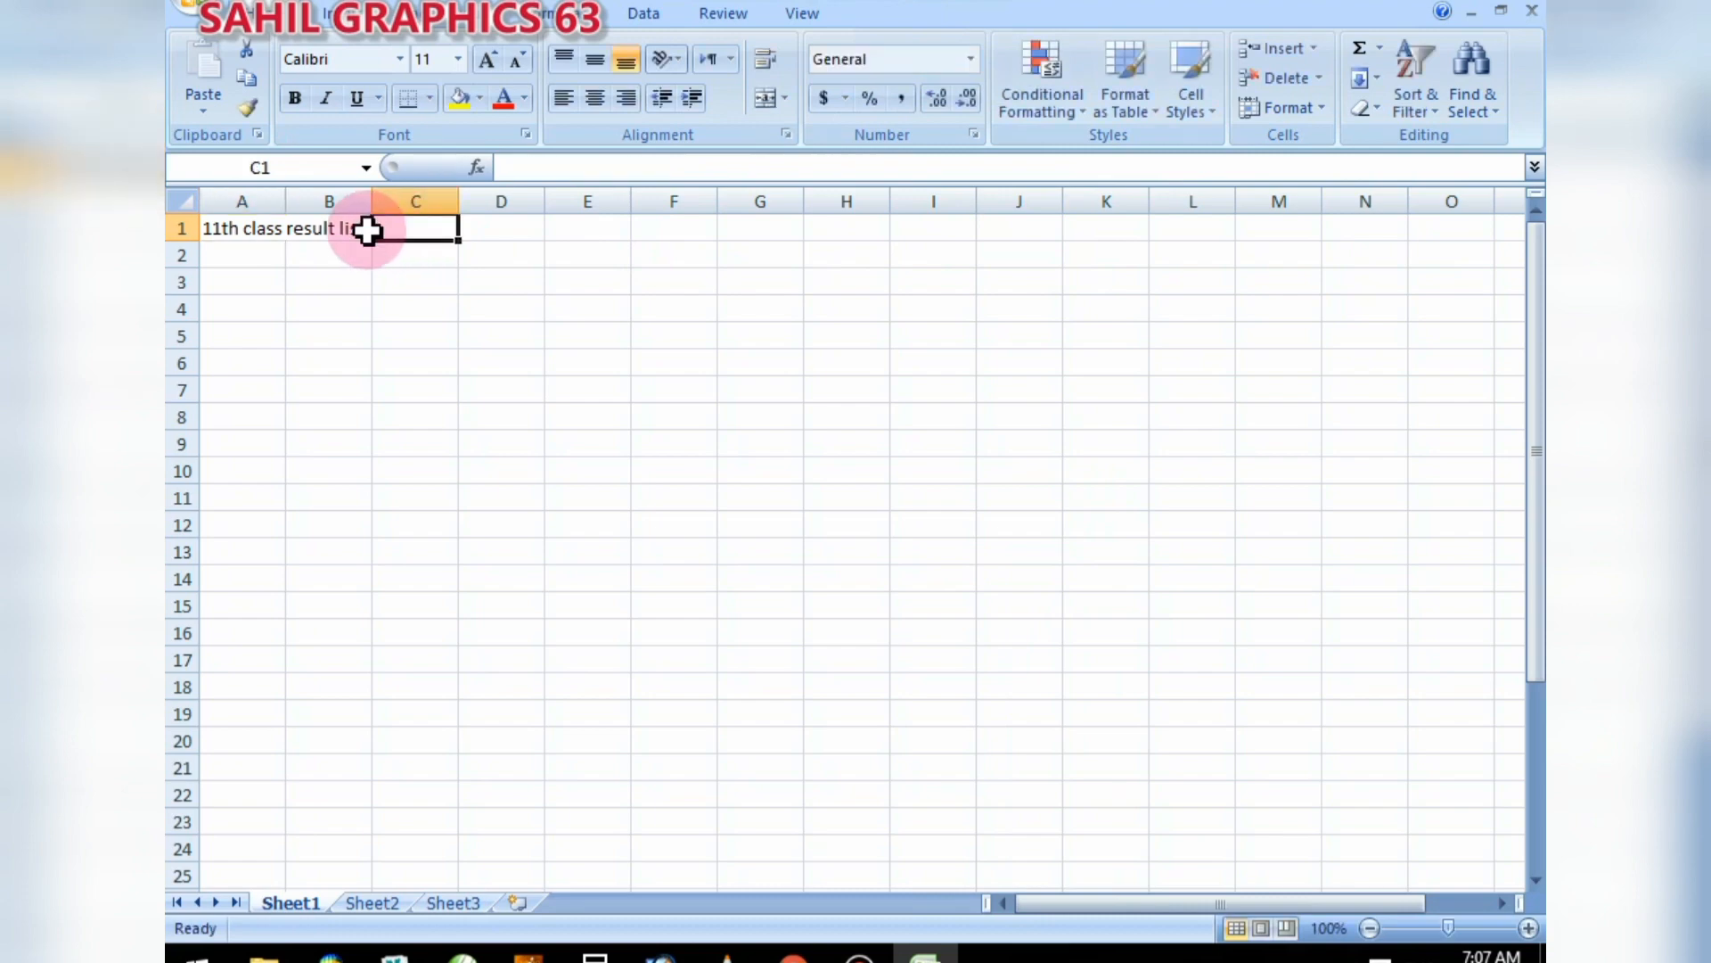
- Edit the heading in cell A1 so that "Class" starts with a capital letter
{"action": "left_click", "coordinate": [363, 230]}
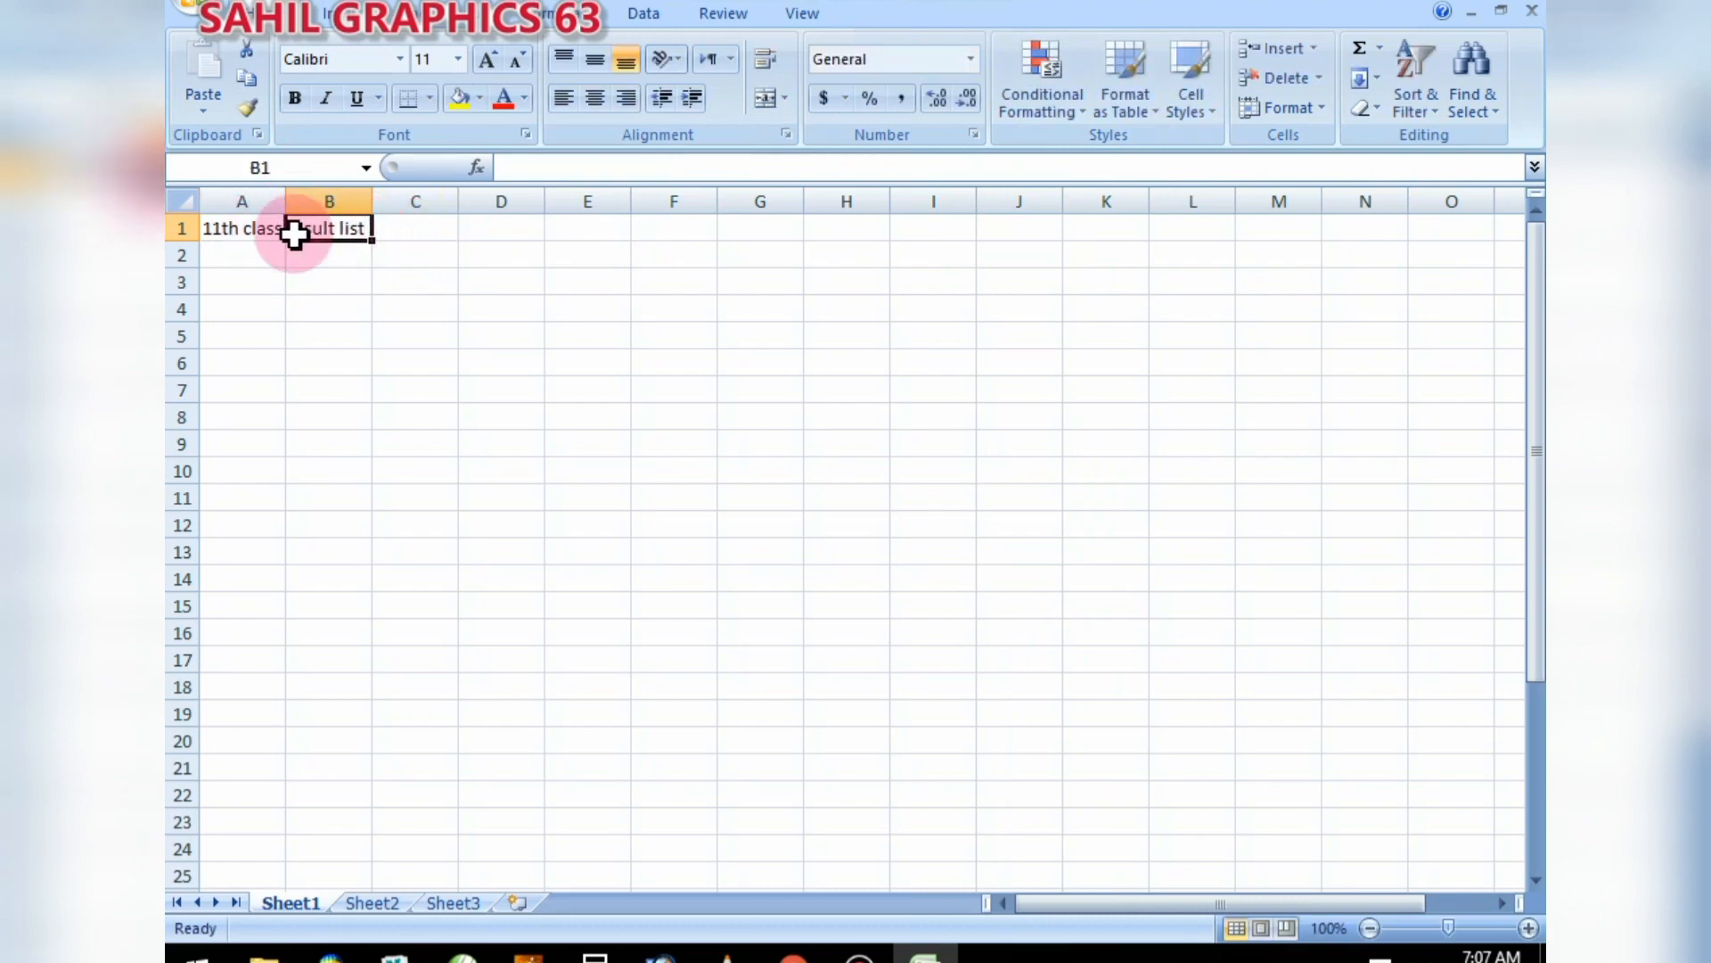
{"action": "double_click", "coordinate": [296, 232]}
{"action": "left_click", "coordinate": [255, 230]}
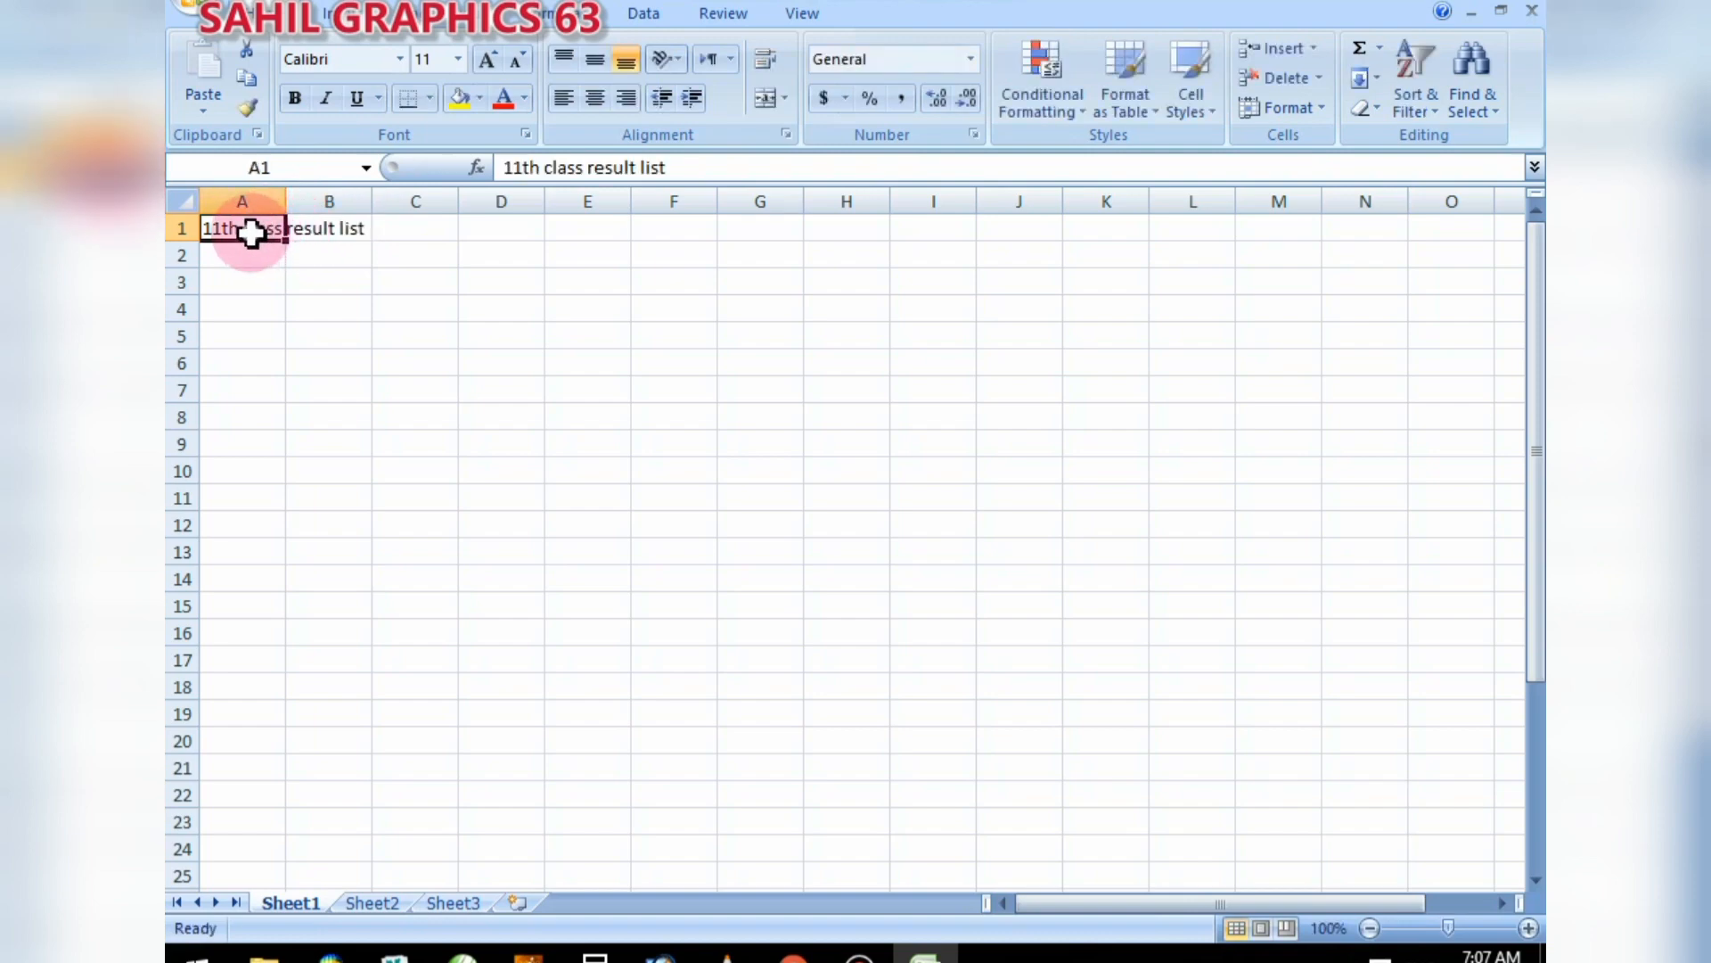
{"action": "left_click", "coordinate": [498, 167]}
{"action": "left_click", "coordinate": [552, 167]}
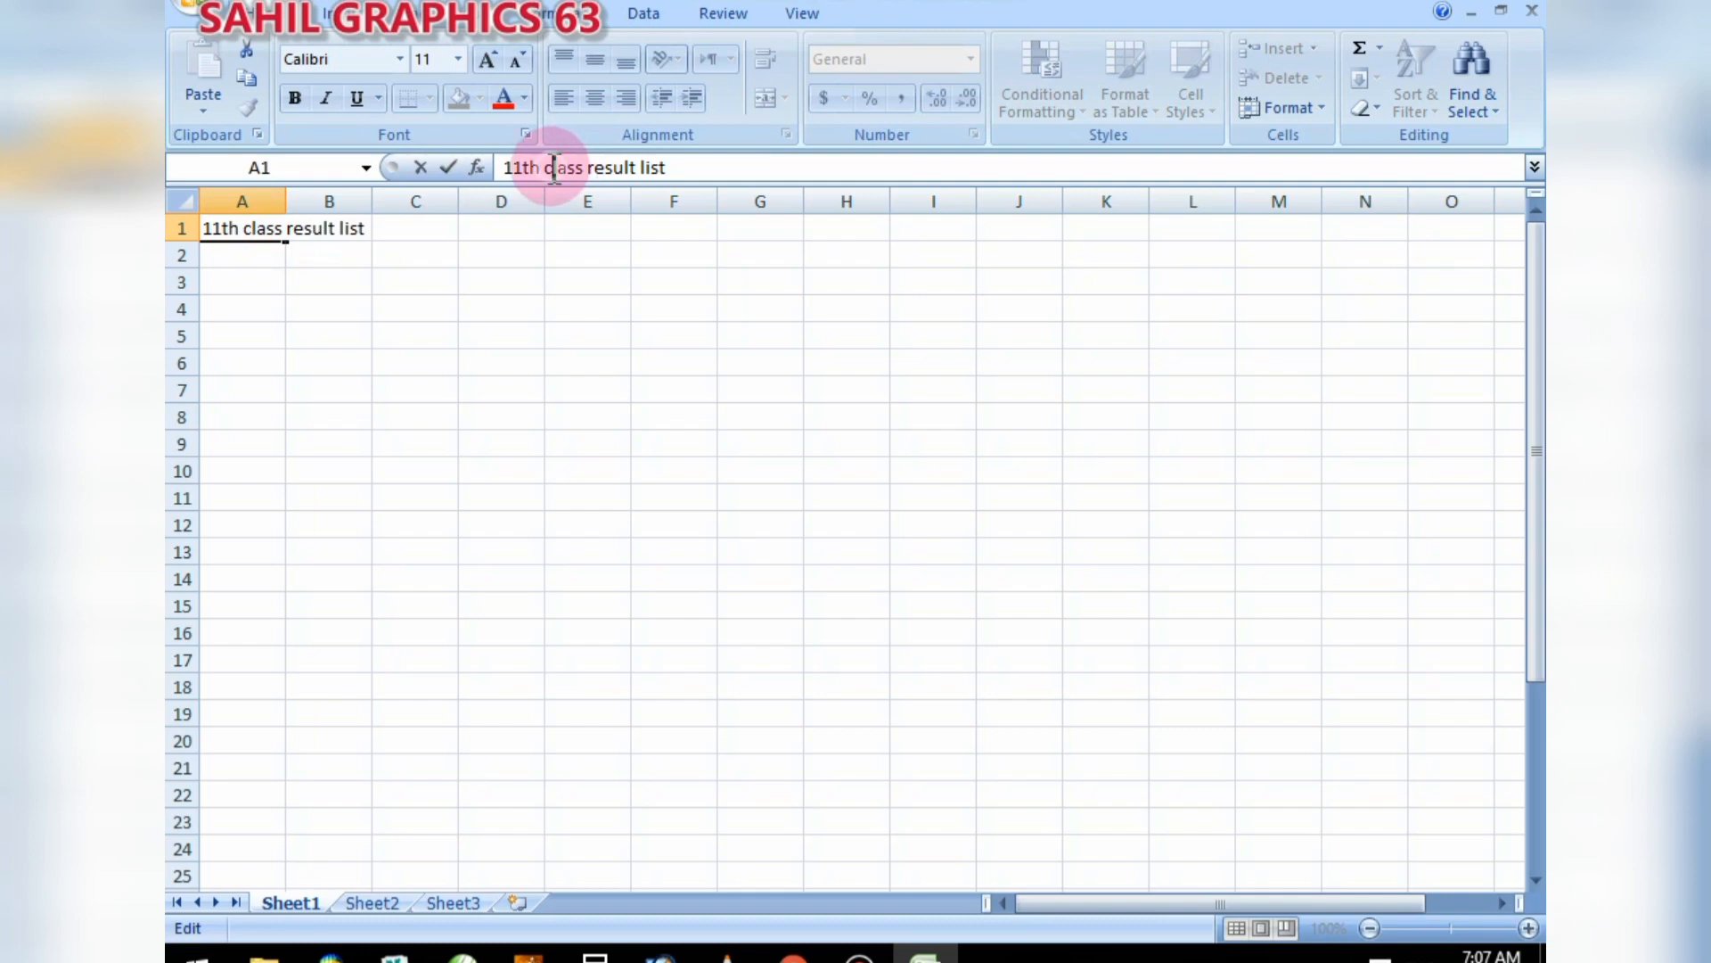
{"action": "key", "text": "BackSpace"}
{"action": "type", "text": "C"}
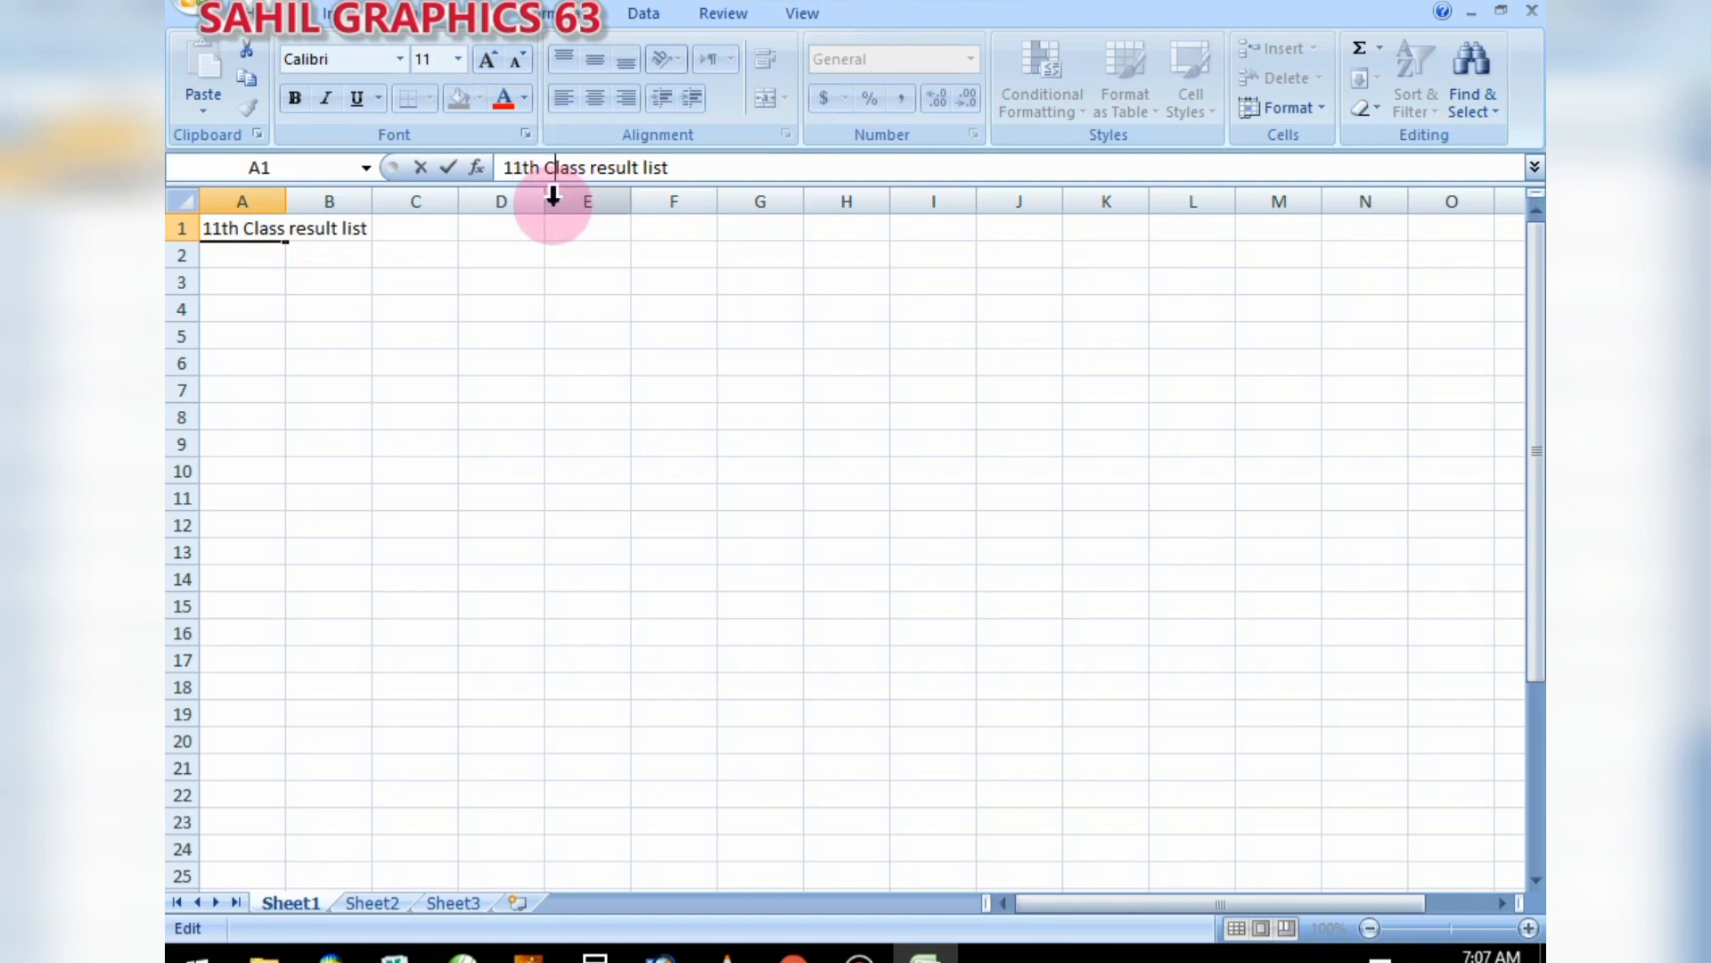
- Capitalise the first letters of "Result" and "List" in the A1 heading
{"action": "left_click", "coordinate": [604, 167]}
{"action": "key", "text": "BackSpace"}
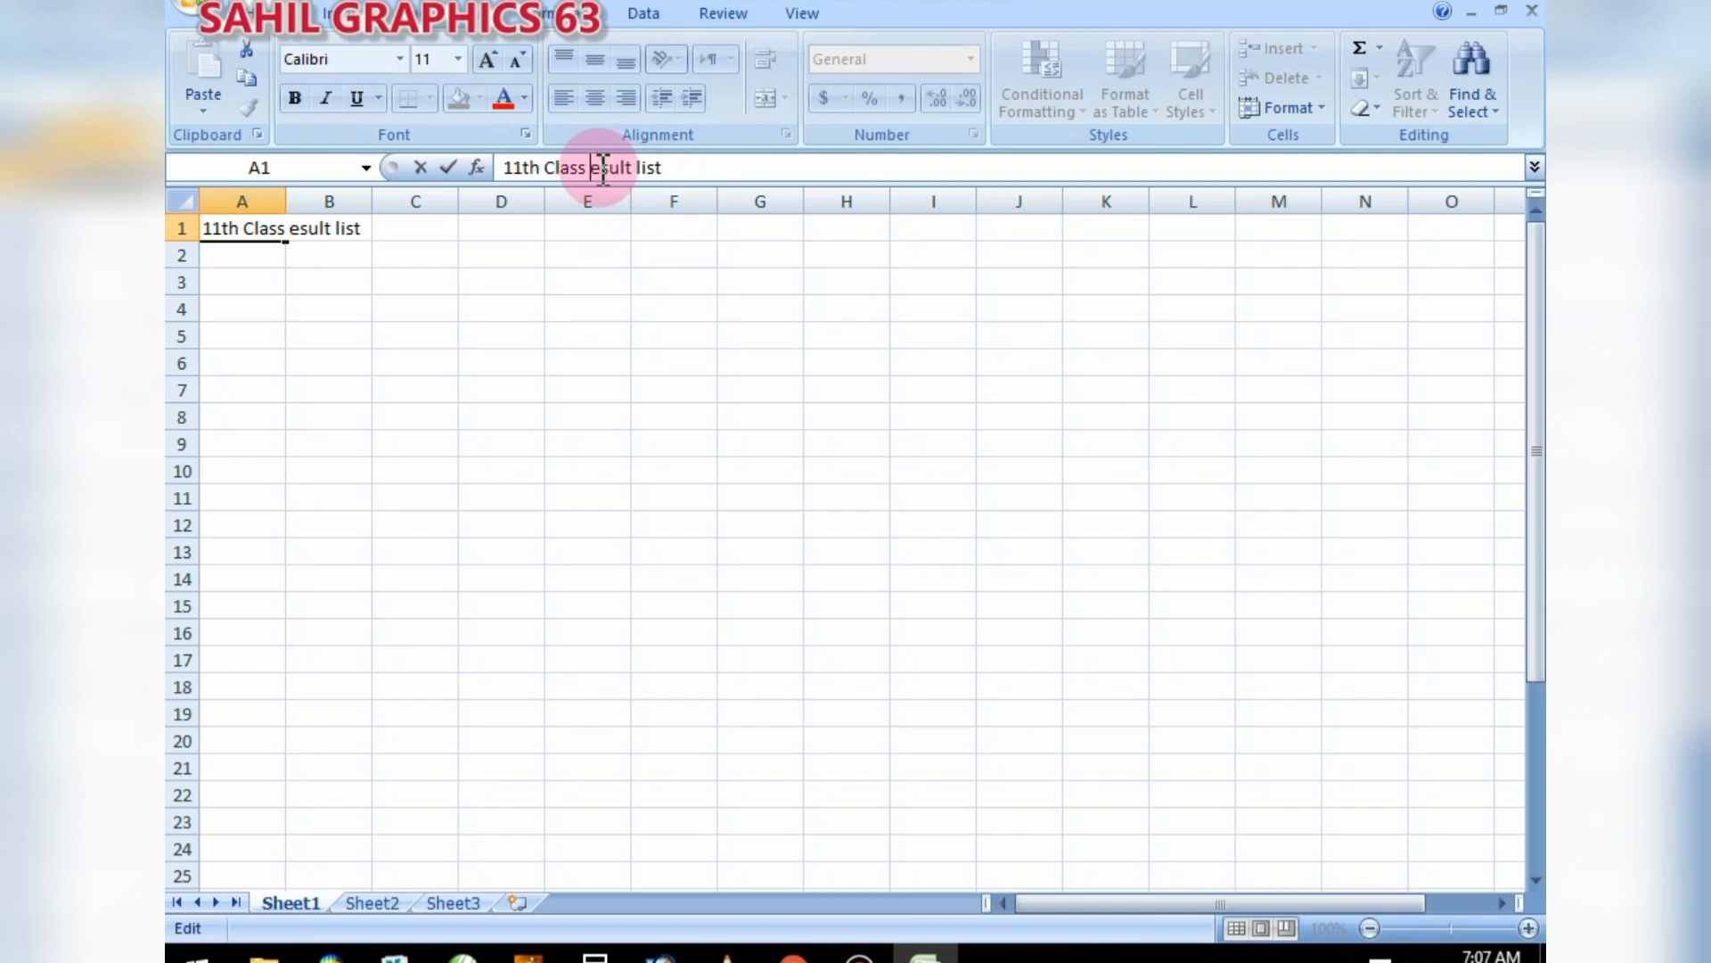
{"action": "type", "text": "R"}
{"action": "left_click", "coordinate": [654, 168]}
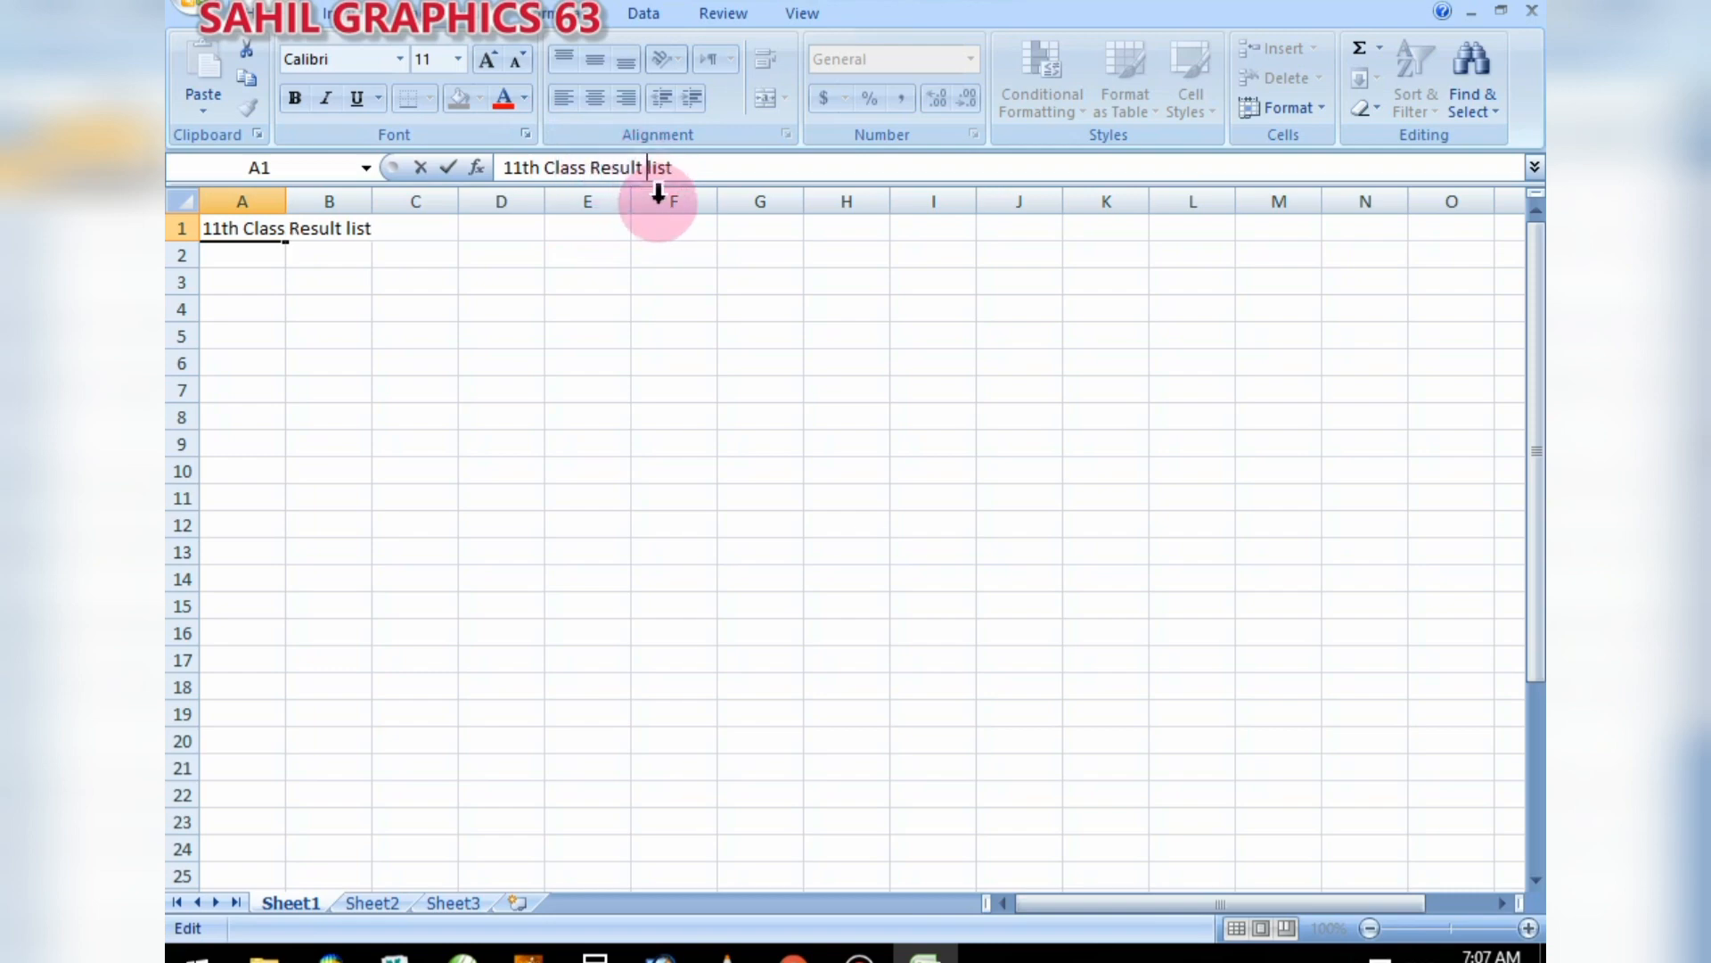
{"action": "key", "text": "BackSpace"}
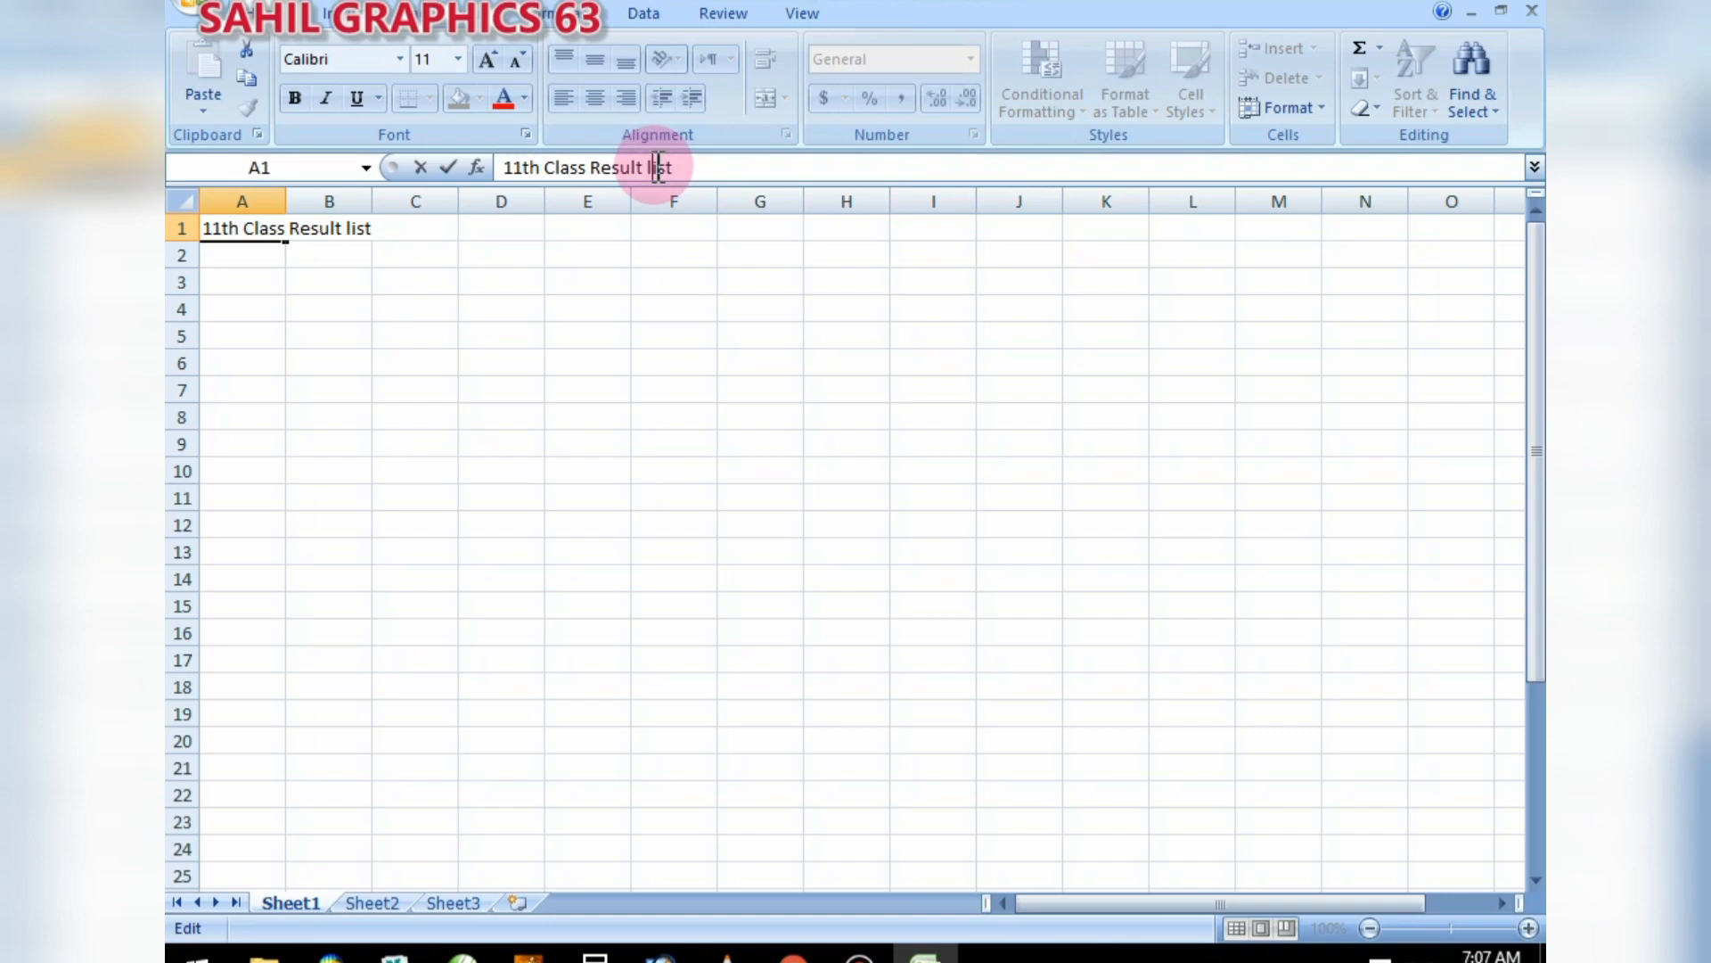
{"action": "key", "text": "Delete"}
{"action": "type", "text": "L"}
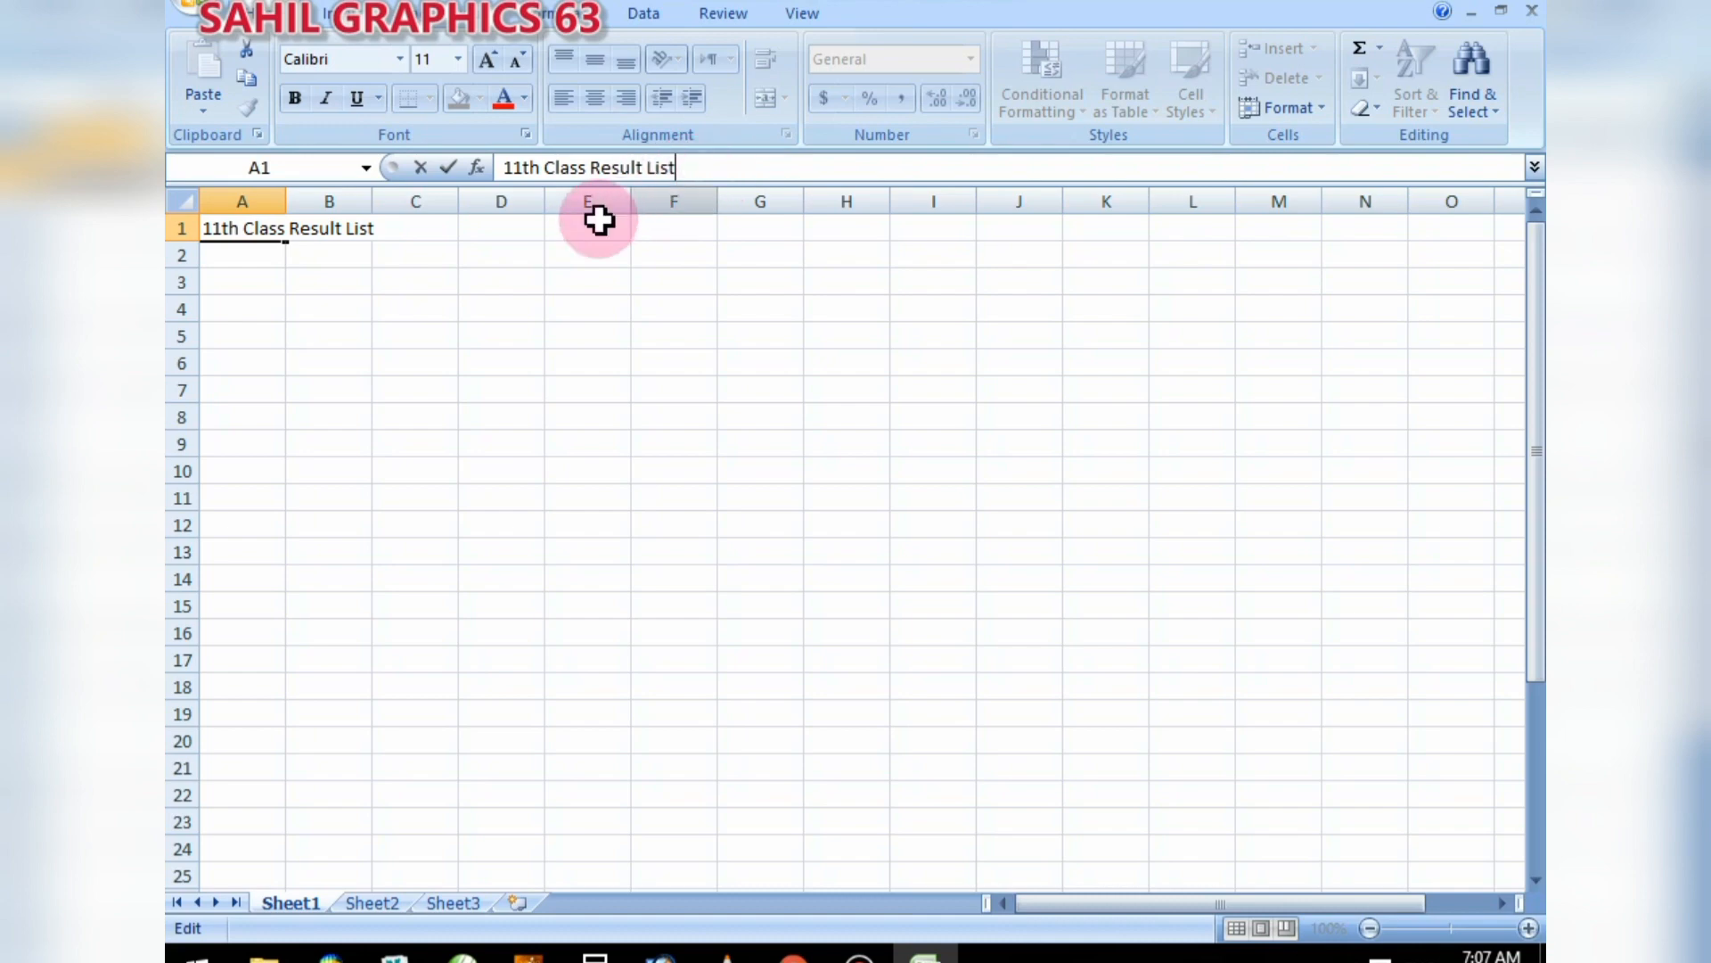
- Enter the column headers "name" in cell A2 and "father name" in cell B2
{"action": "left_click", "coordinate": [266, 268]}
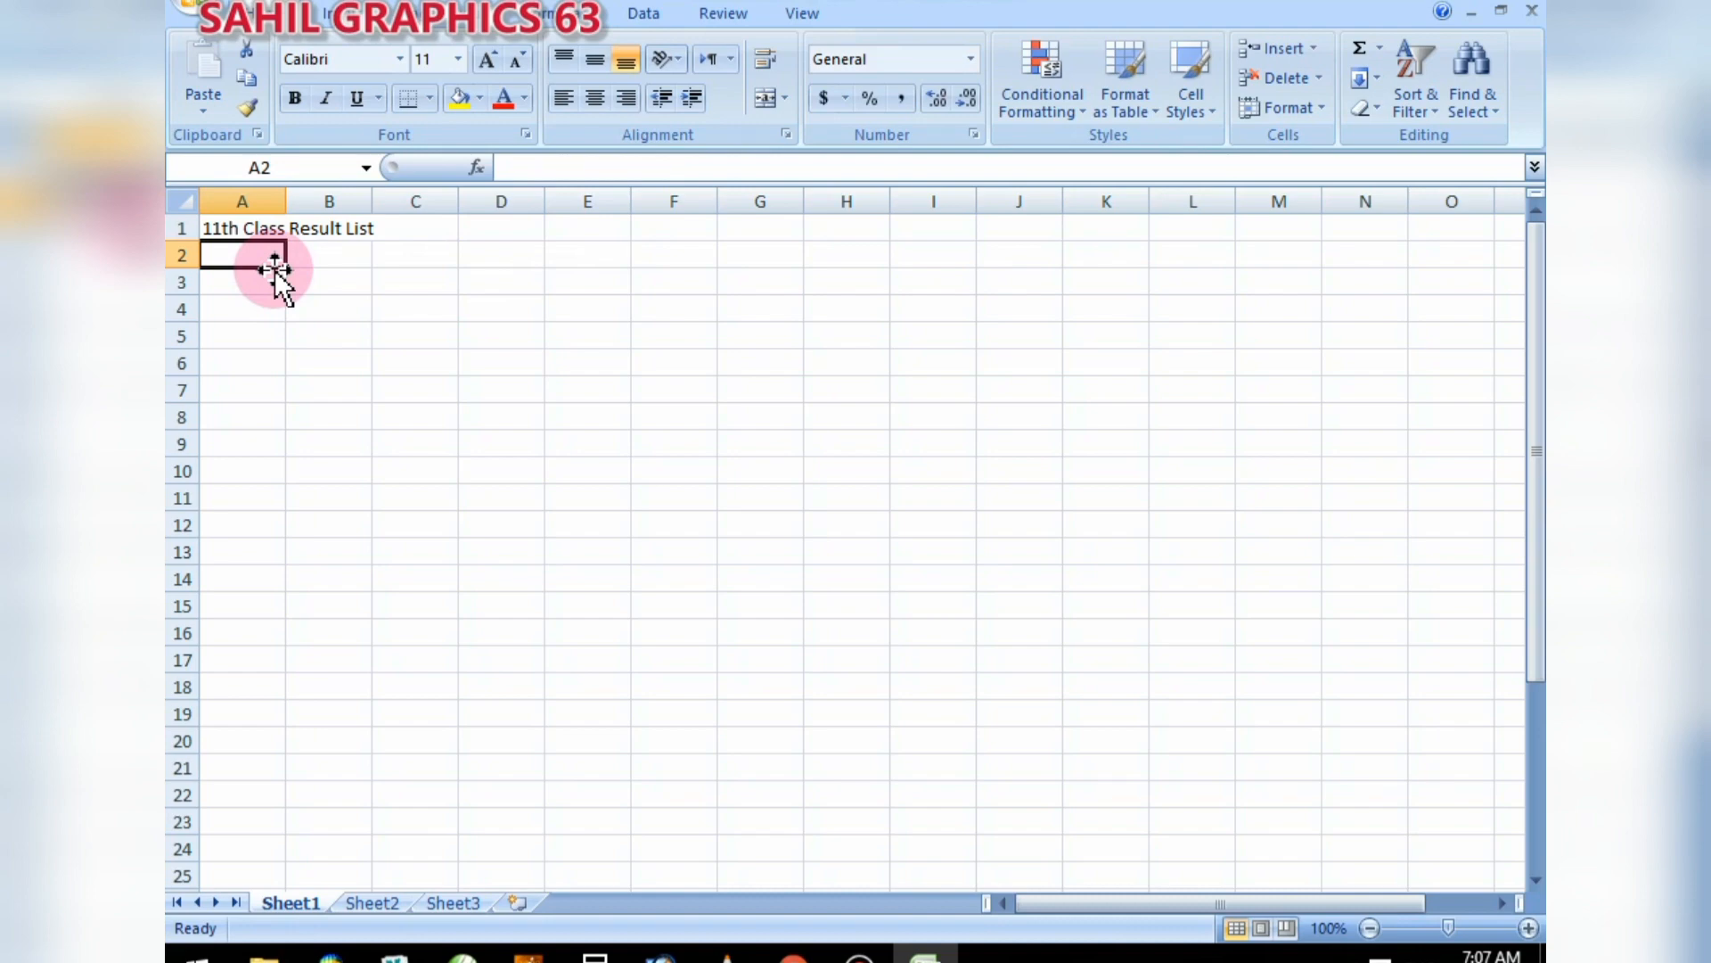
{"action": "type", "text": "name"}
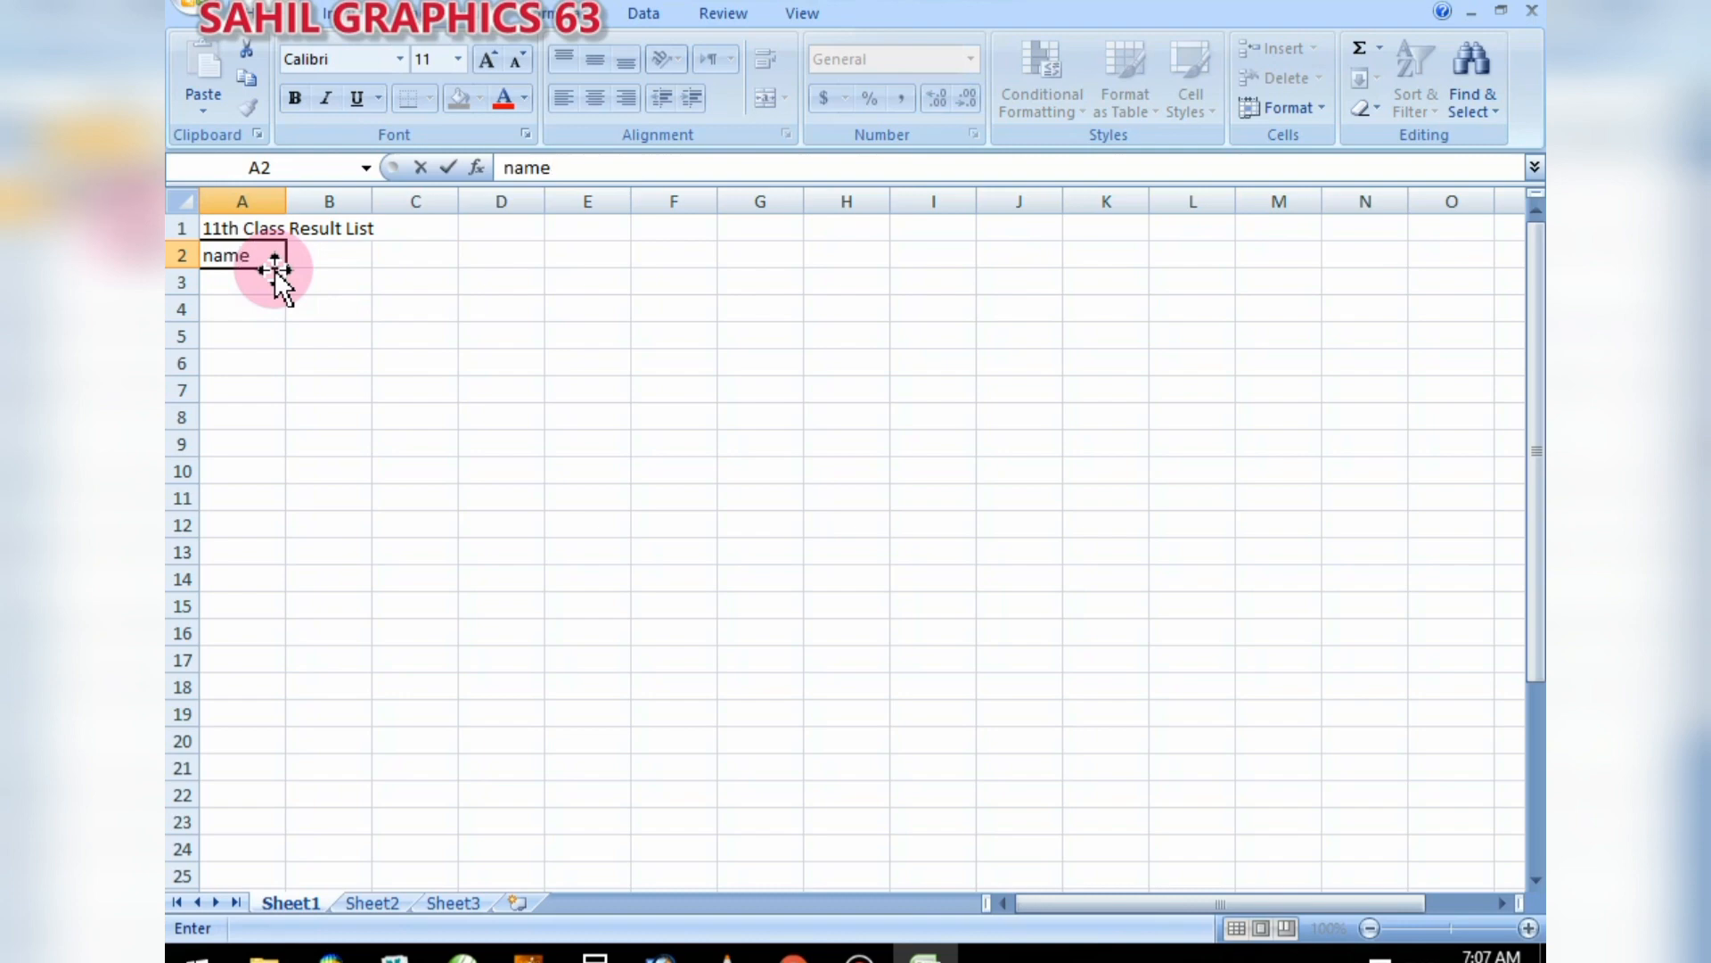
{"action": "key", "text": "Return"}
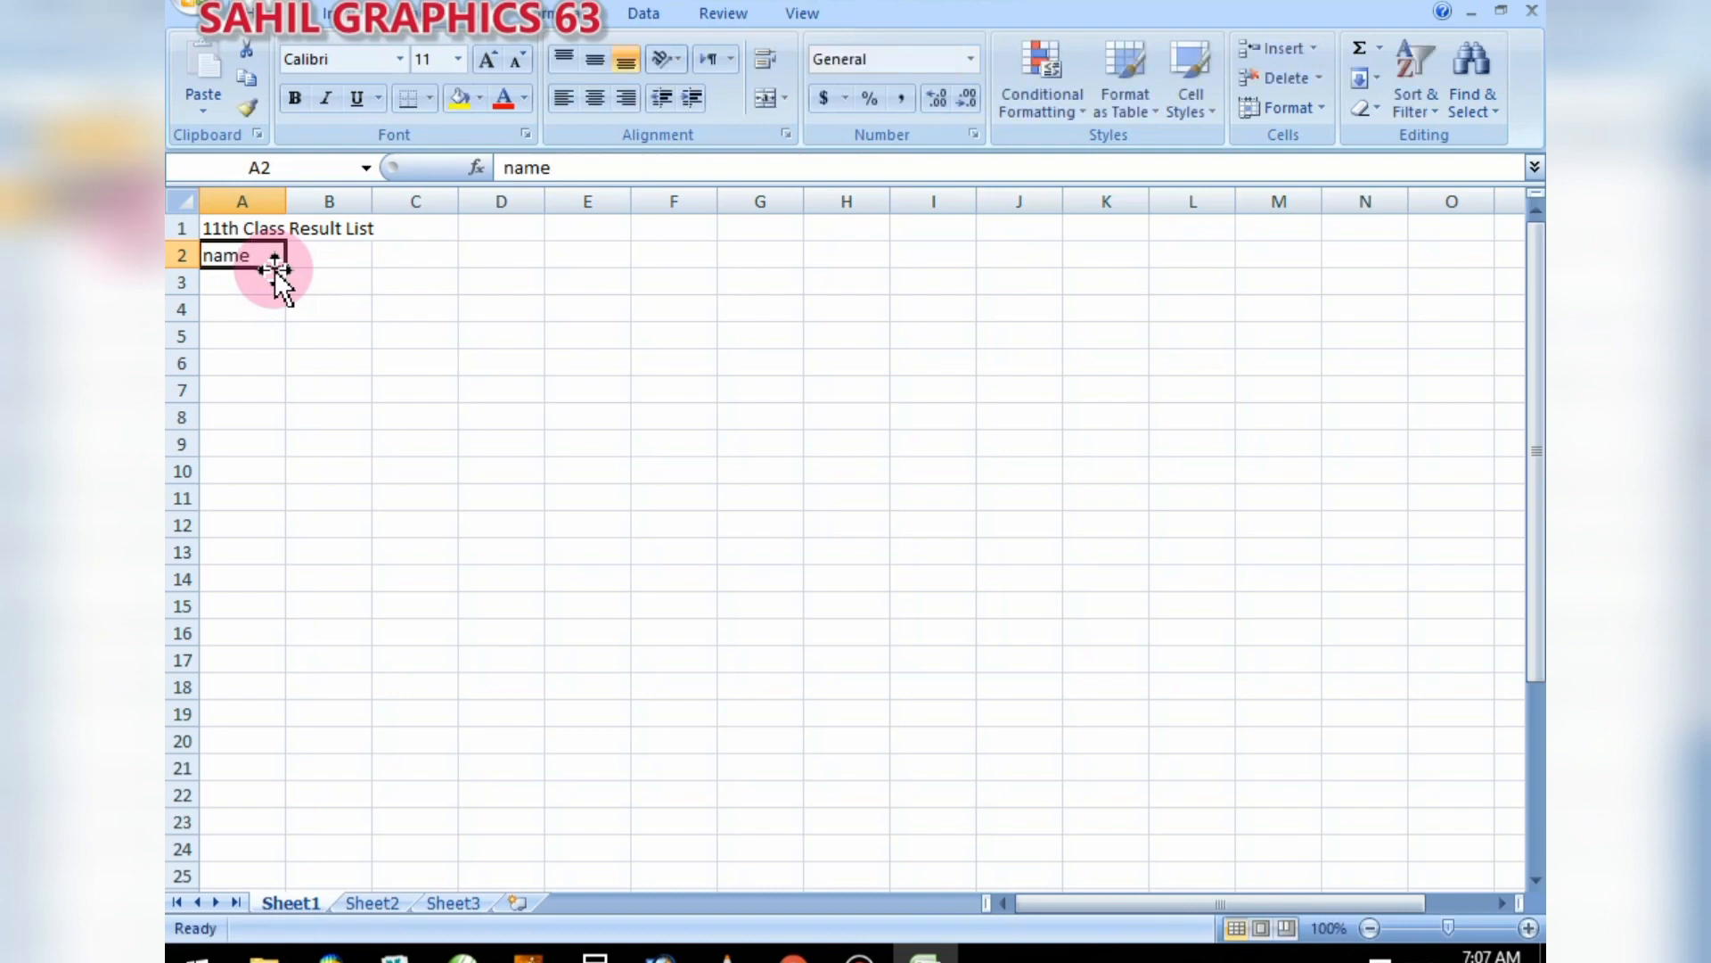
{"action": "left_click", "coordinate": [312, 269]}
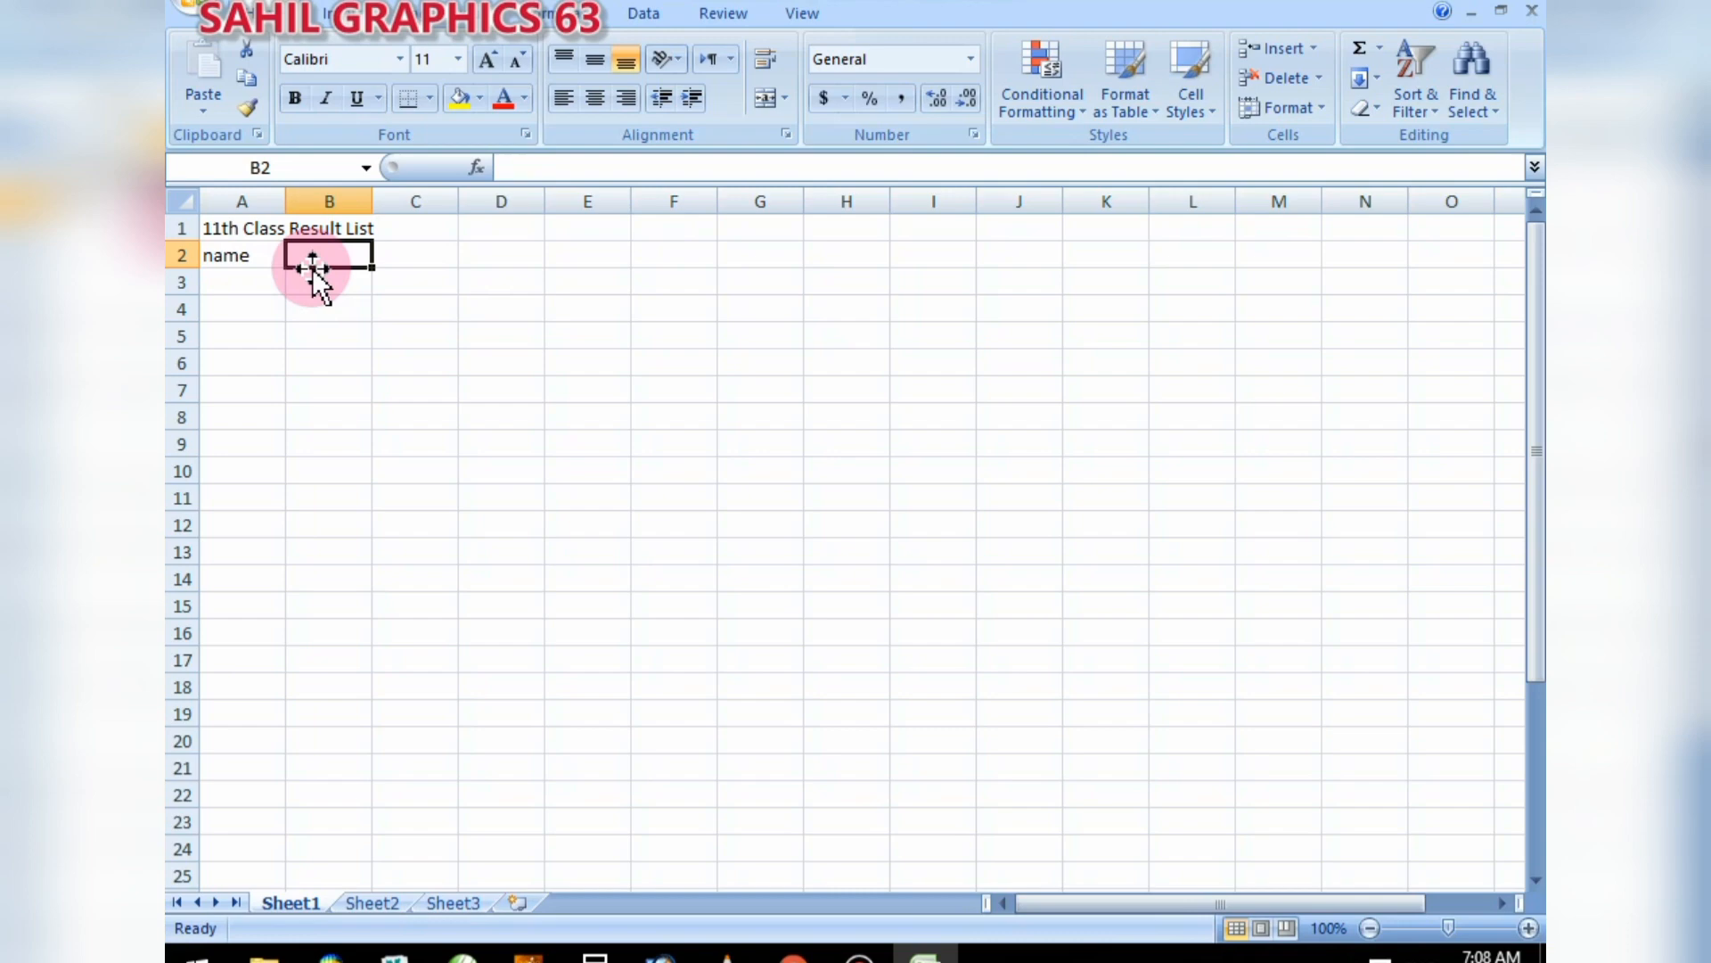
{"action": "type", "text": "f"}
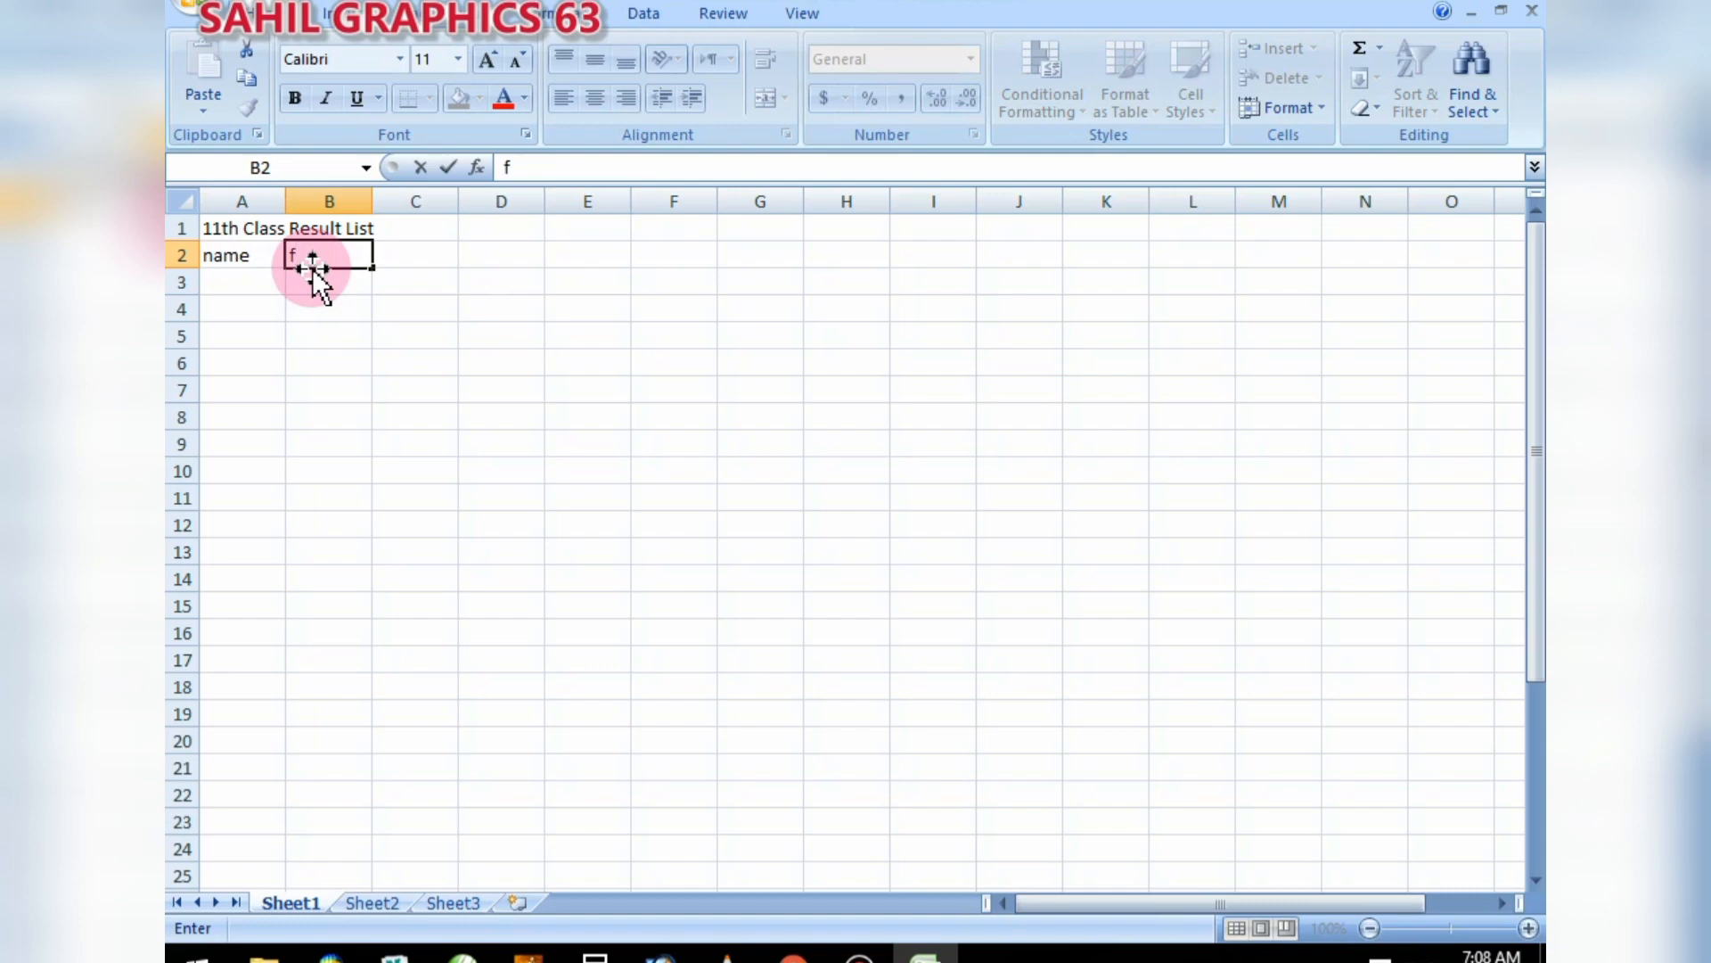
{"action": "type", "text": "ather name"}
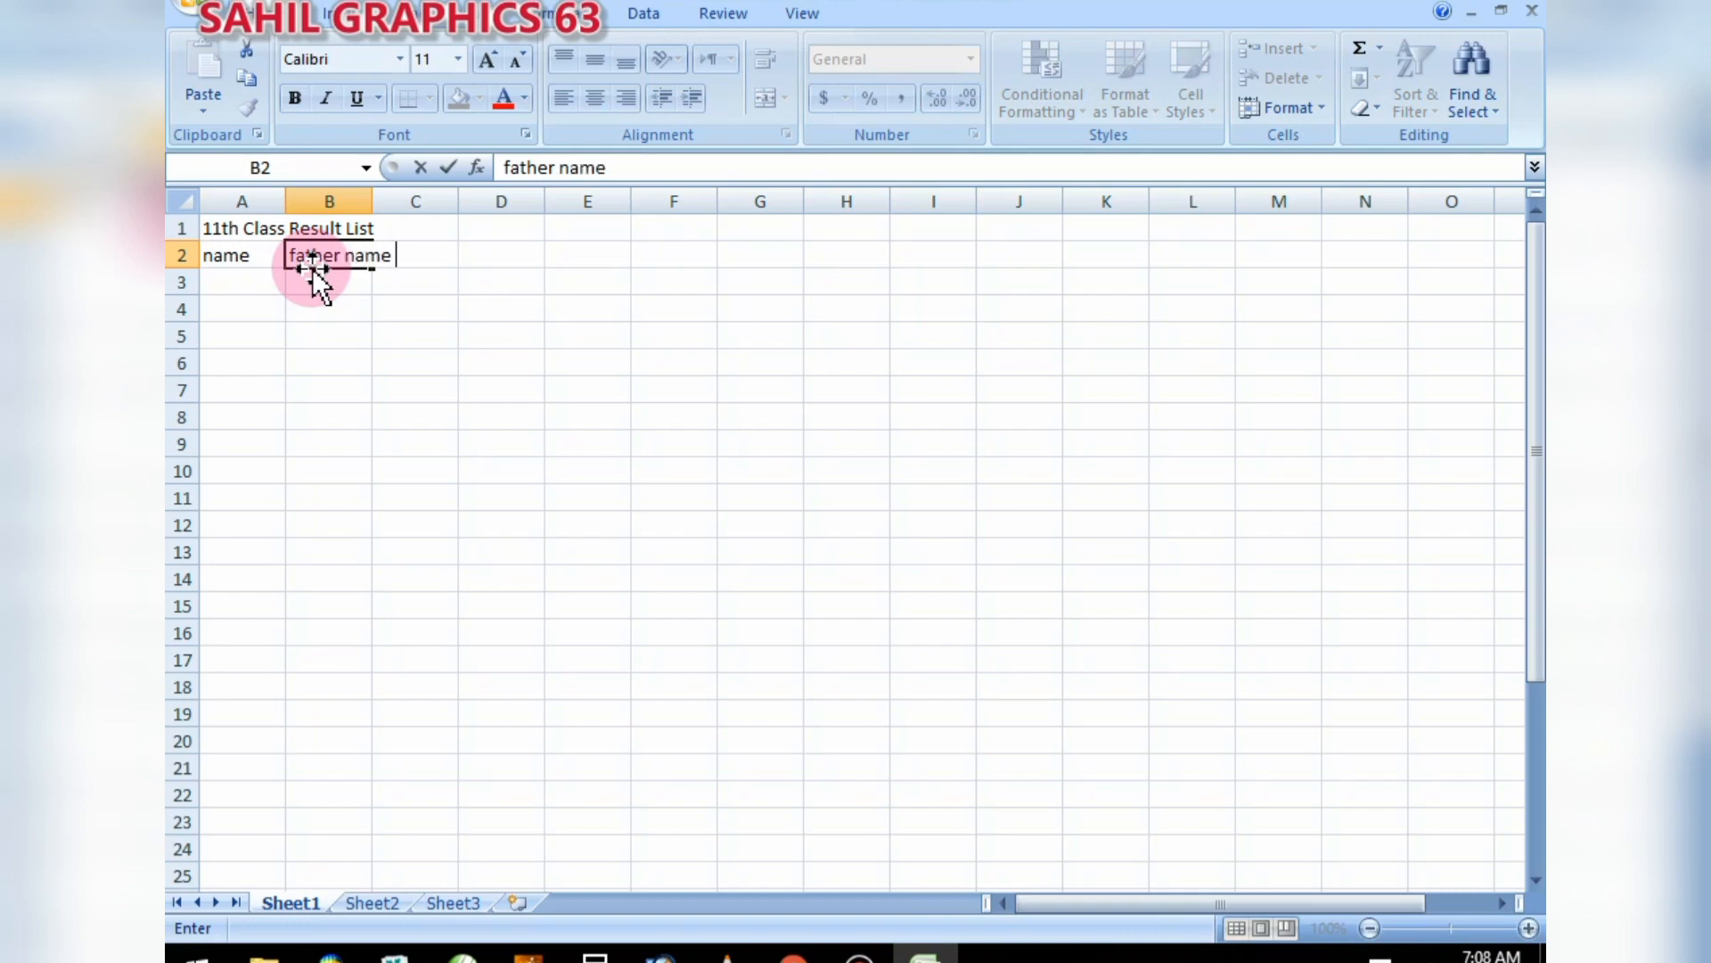
{"action": "key", "text": "Tab"}
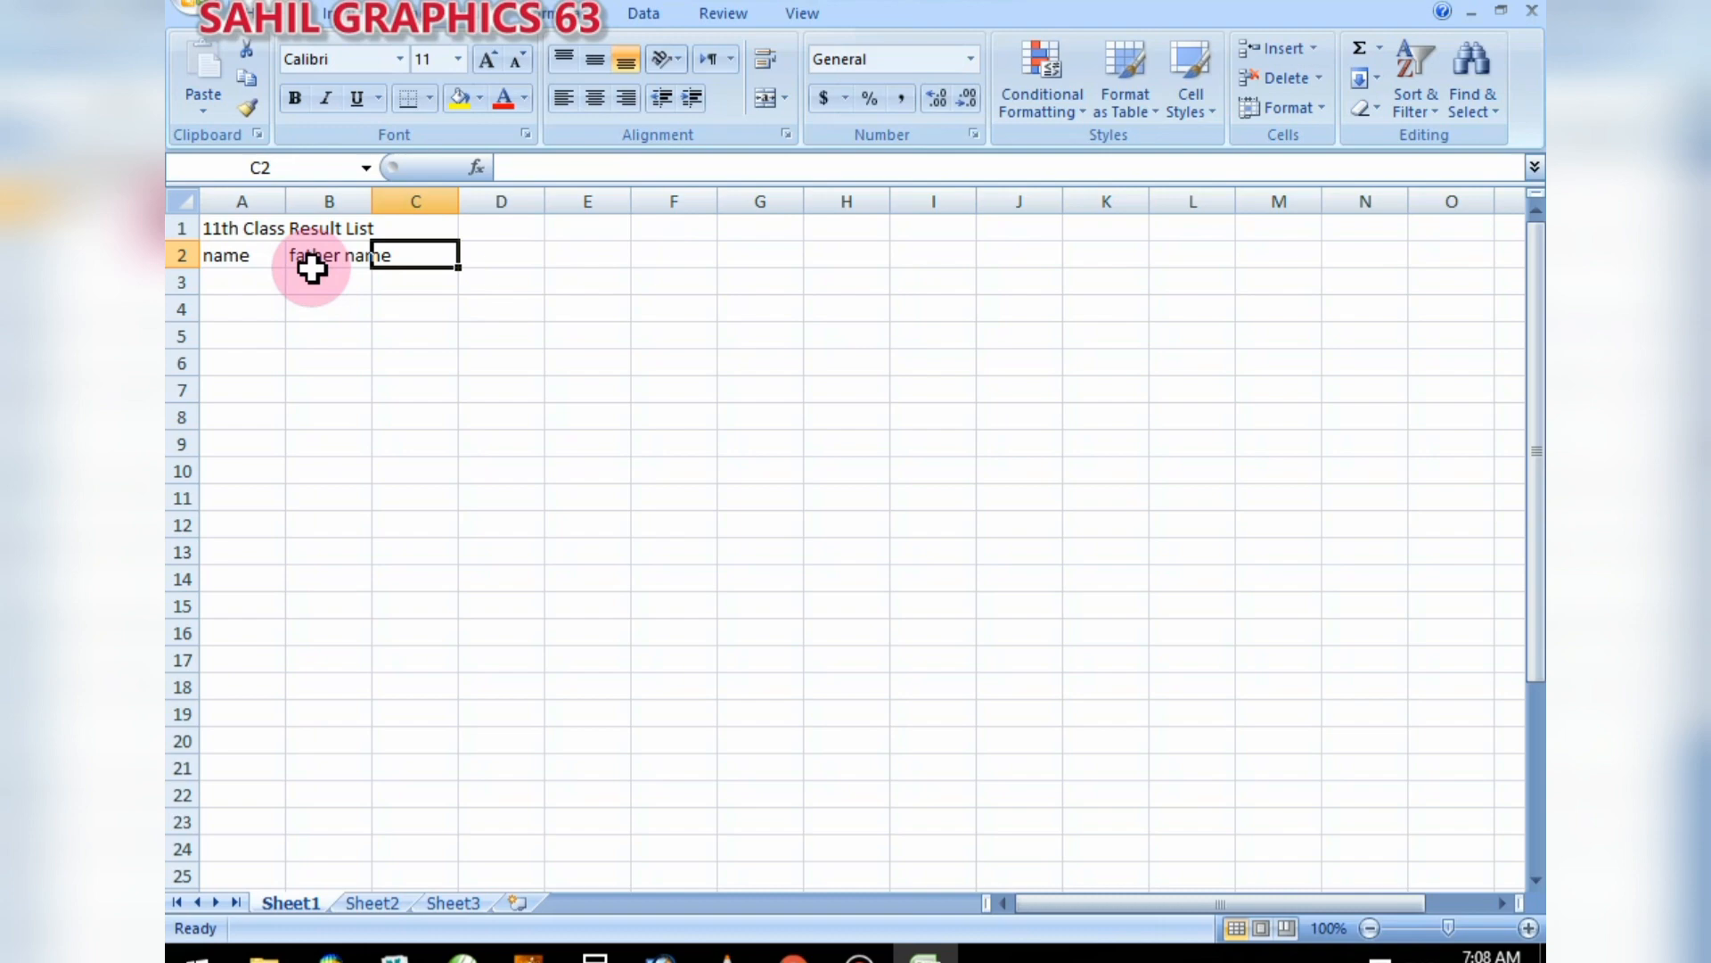
- Add the column headers "obtd mark" in cell C2 and "total marks" in cell D2
{"action": "type", "text": "o"}
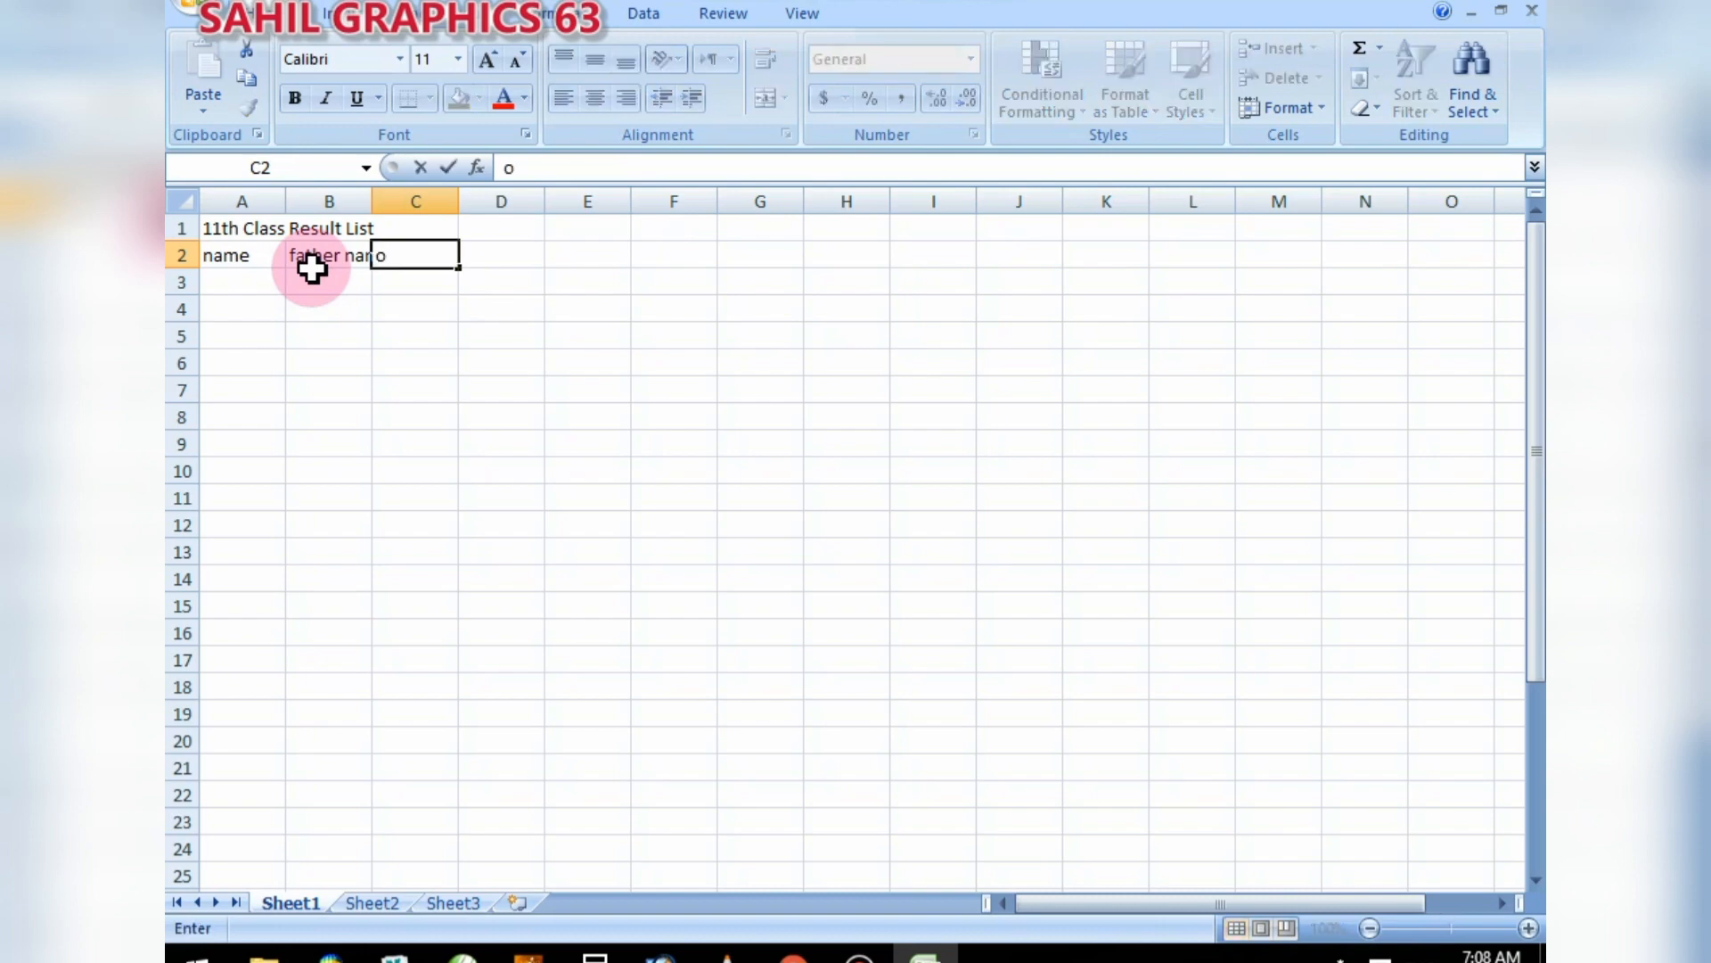
{"action": "type", "text": "btd mark"}
{"action": "key", "text": "Tab"}
{"action": "type", "text": "m"}
{"action": "key", "text": "BackSpace"}
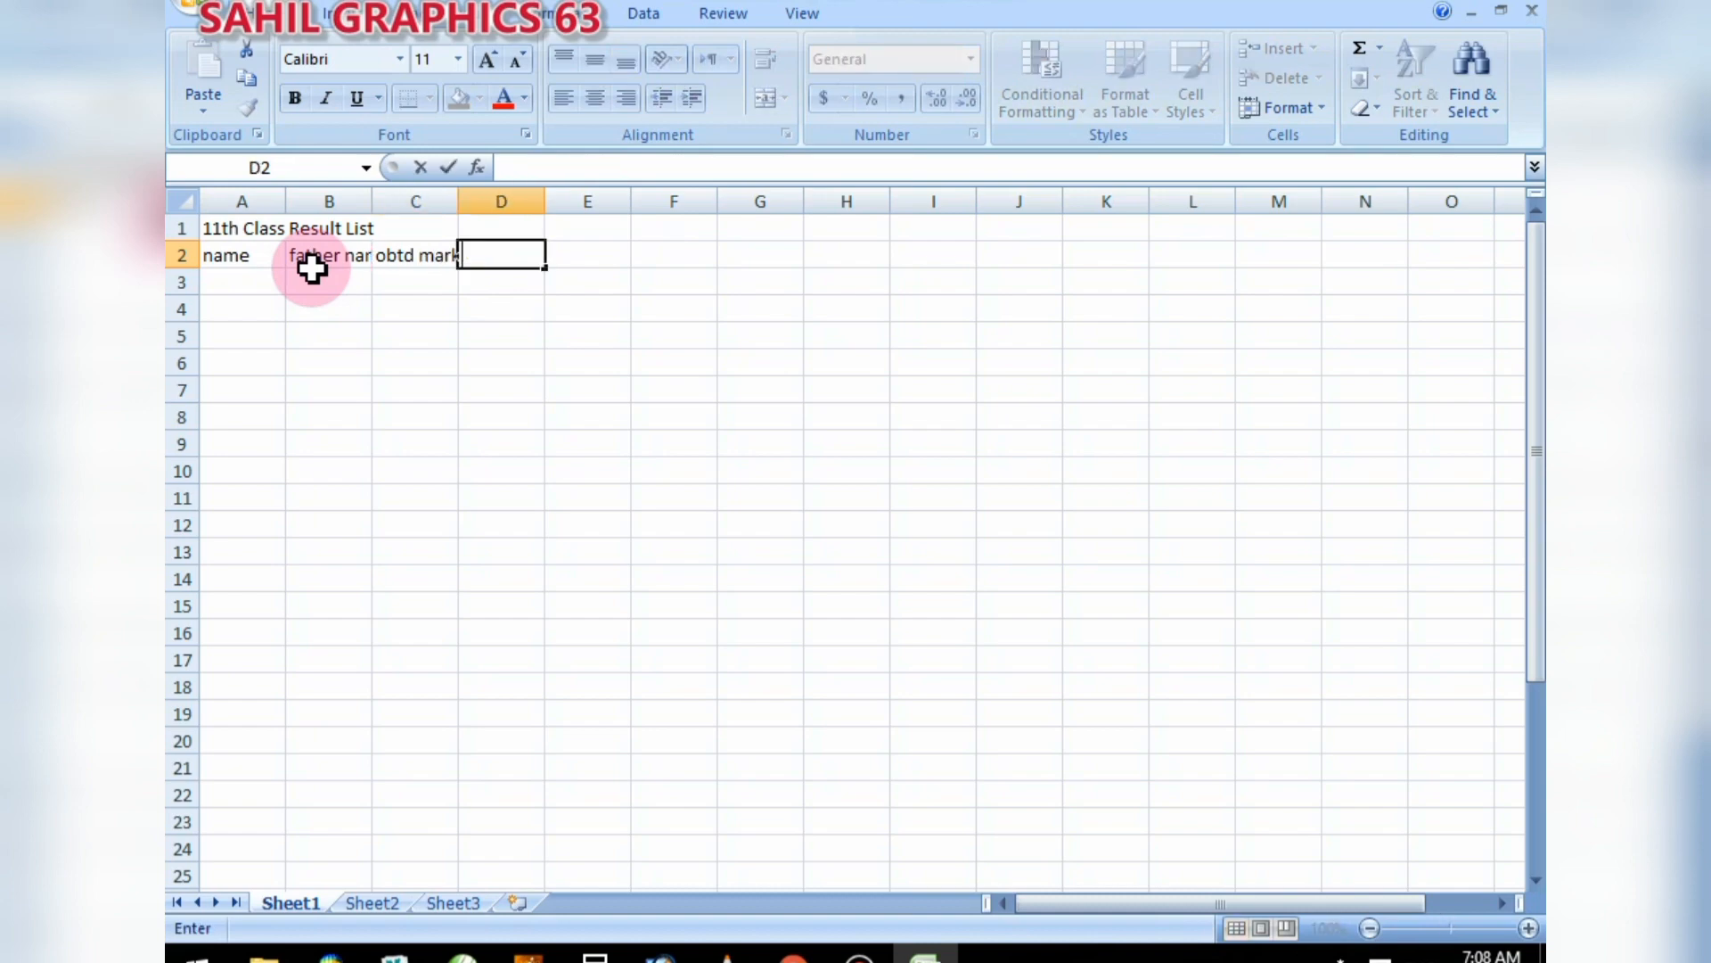
{"action": "type", "text": "total marrrk"}
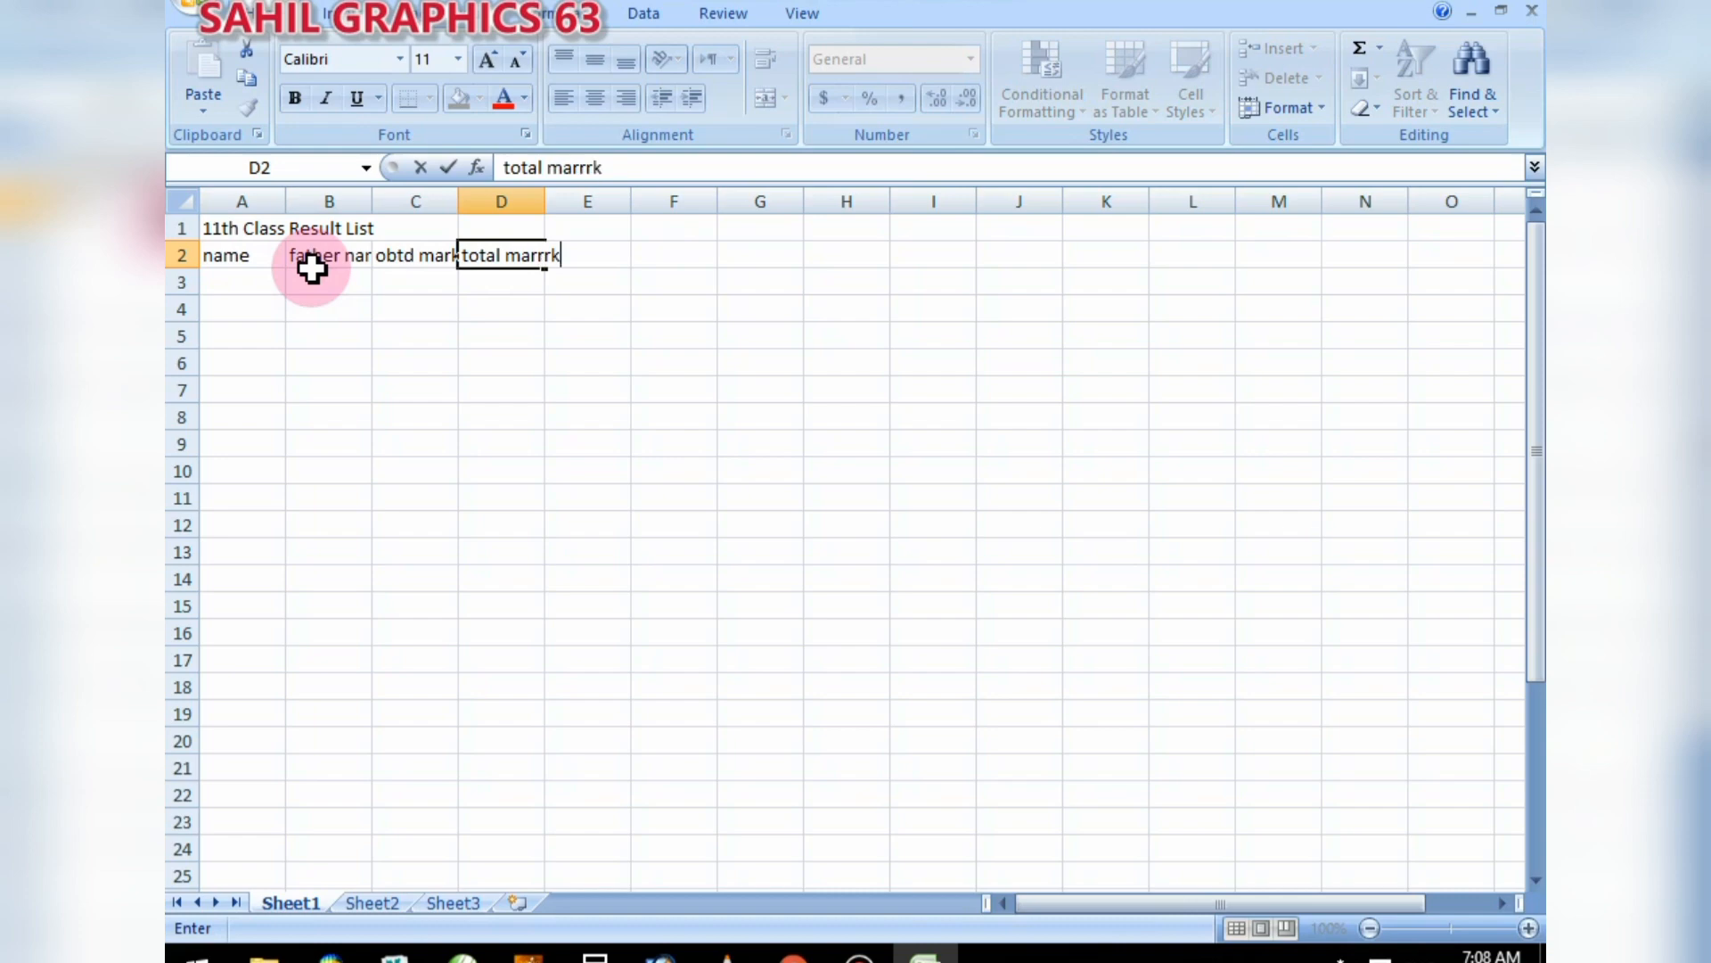
{"action": "key", "text": "BackSpace"}
{"action": "key", "text": "BackSpace"}
{"action": "key", "text": "BackSpace"}
{"action": "type", "text": "ks"}
{"action": "key", "text": "Tab"}
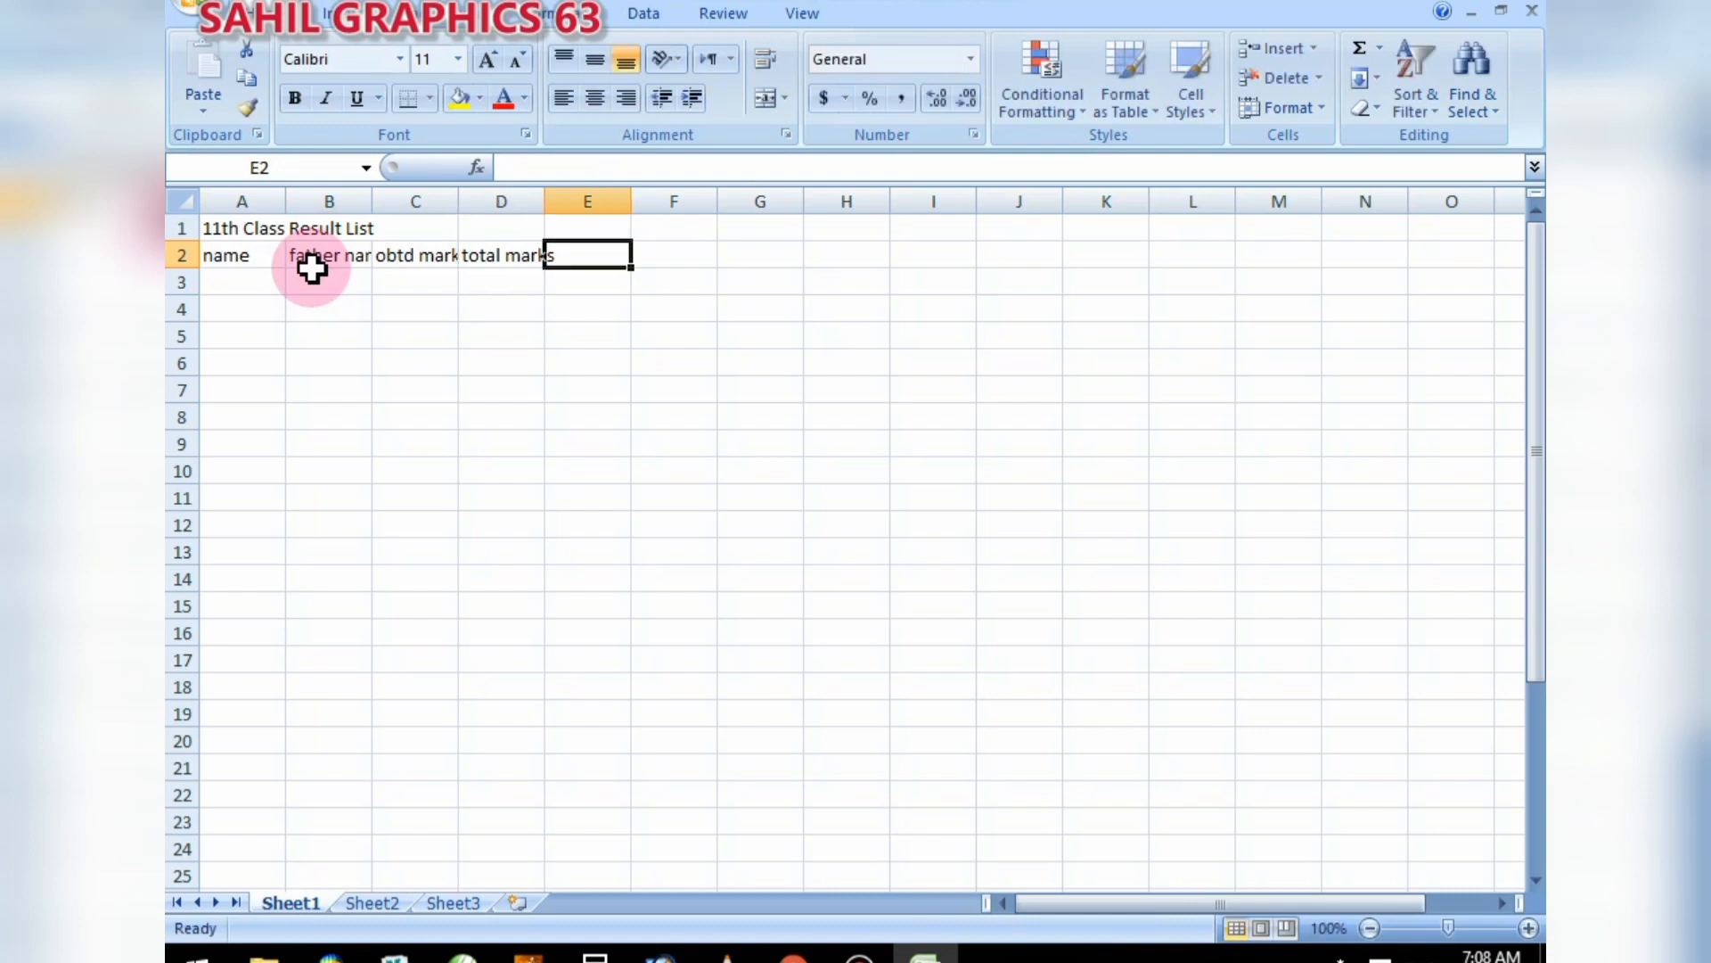
- Add the column headers "pecentage" in cell E2 and "grade" in cell F2
{"action": "type", "text": "PEC"}
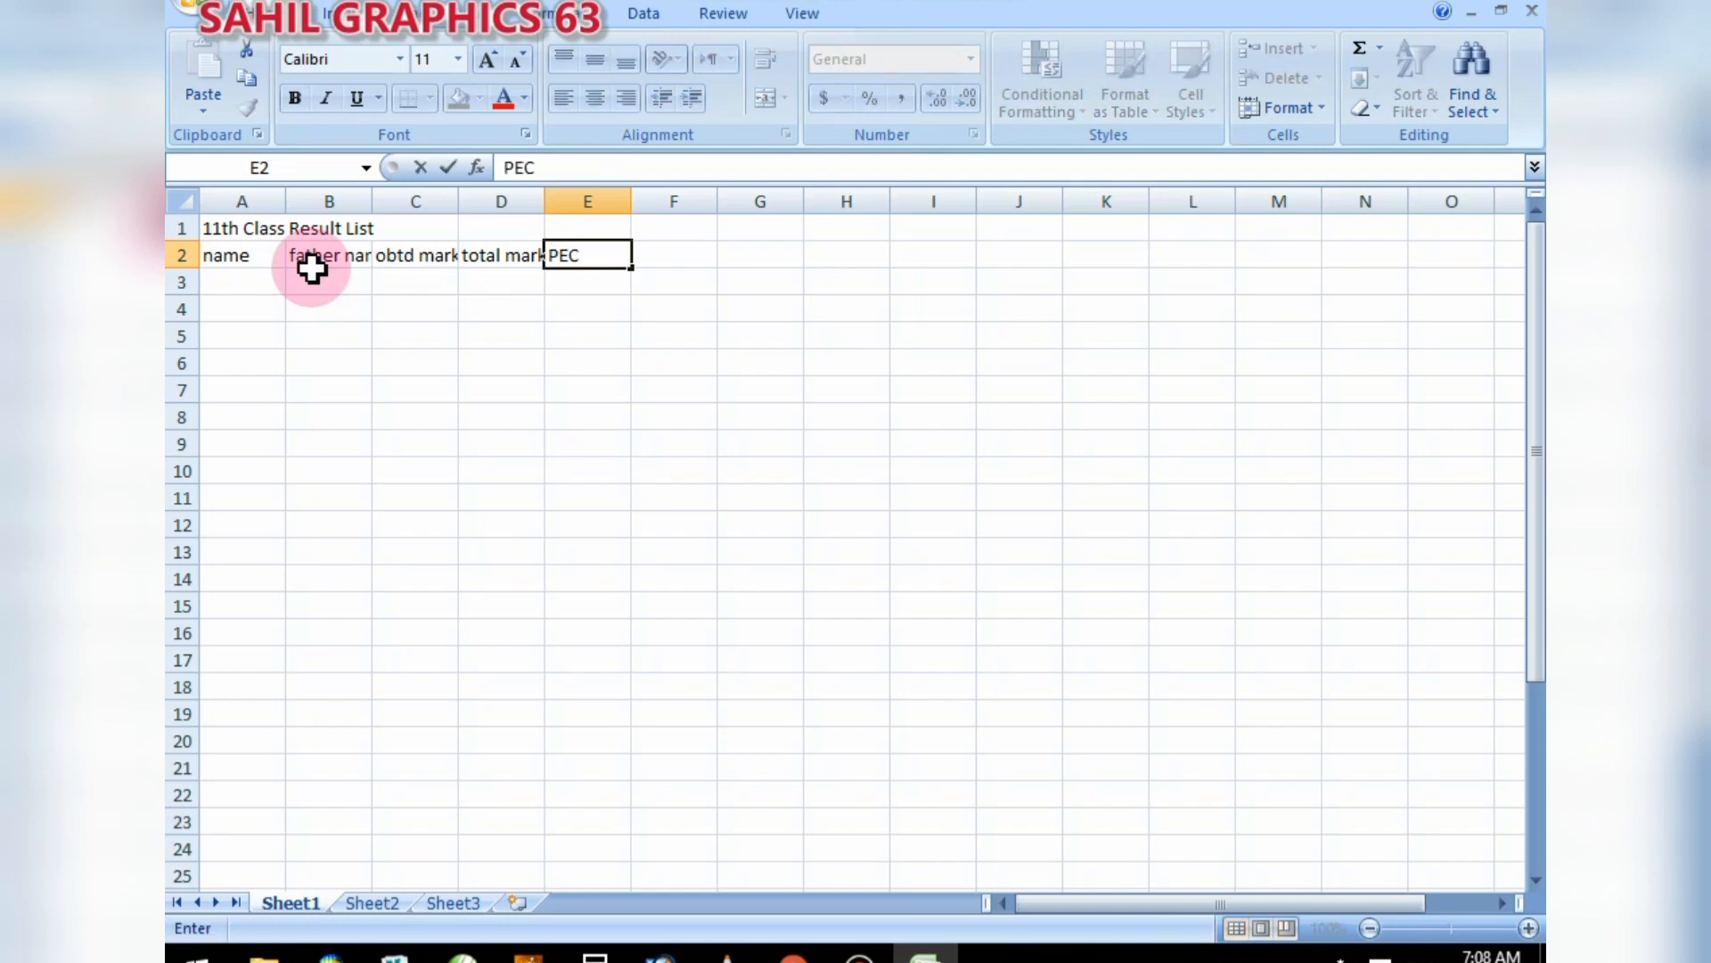
{"action": "type", "text": "EN"}
{"action": "key", "text": "BackSpace"}
{"action": "key", "text": "BackSpace"}
{"action": "key", "text": "BackSpace"}
{"action": "key", "text": "BackSpace"}
{"action": "key", "text": "BackSpace"}
{"action": "type", "text": "pecentag"}
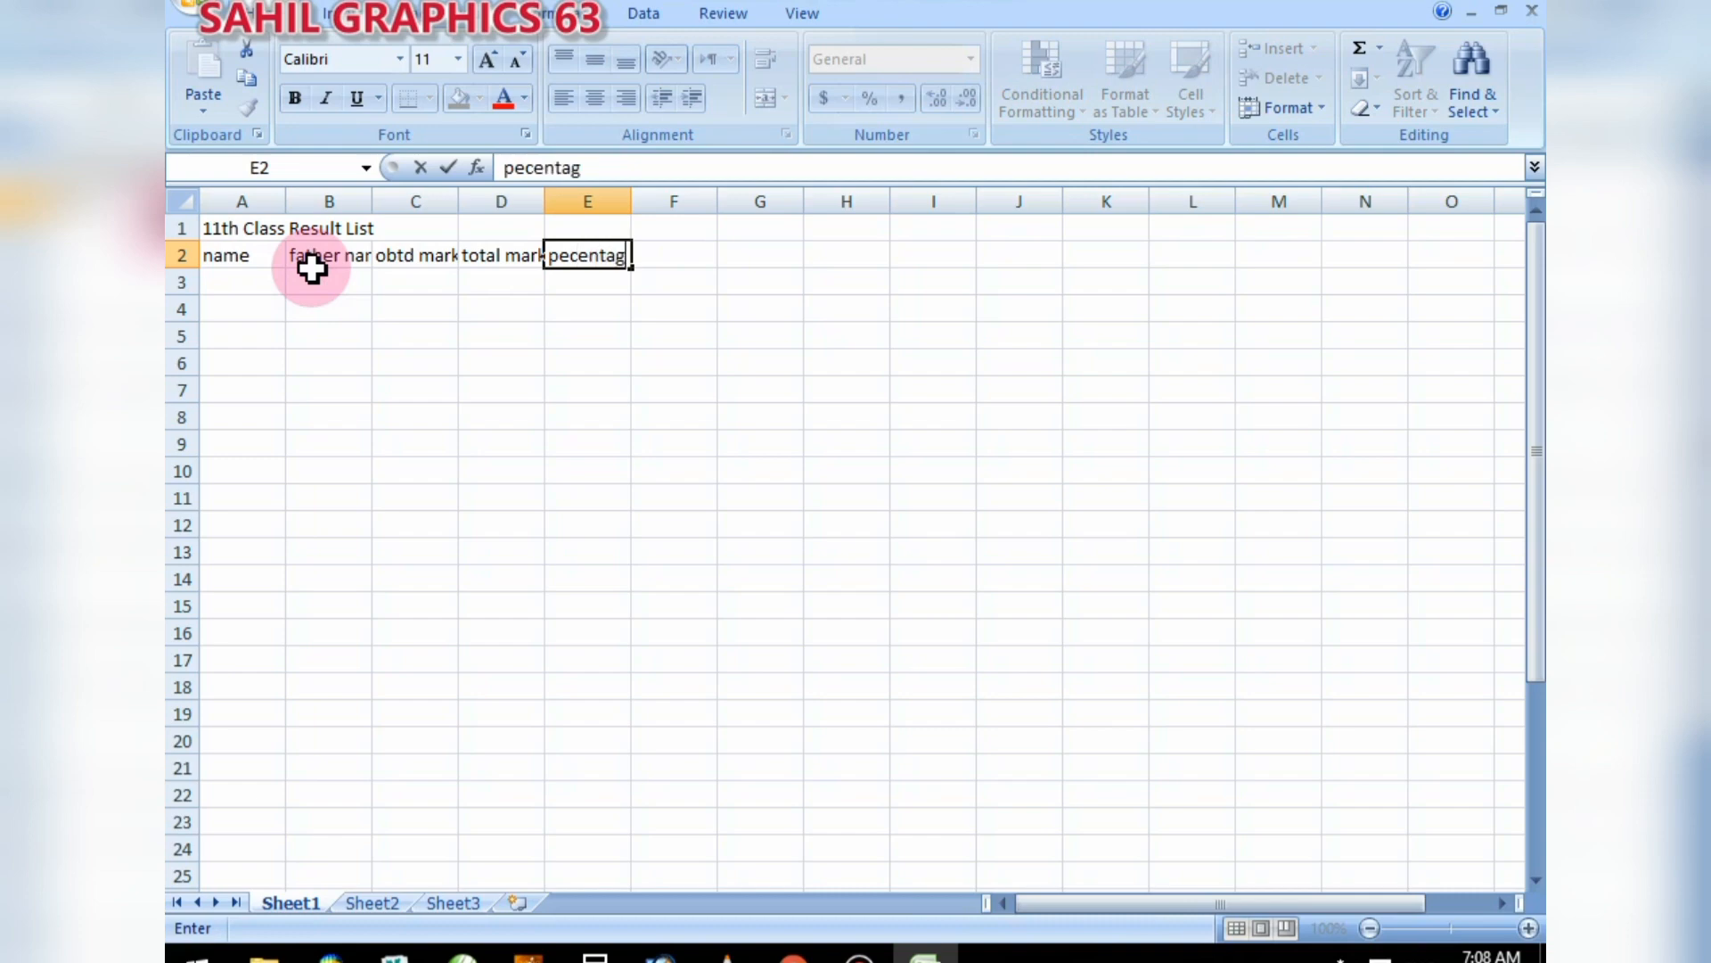
{"action": "type", "text": "e"}
{"action": "key", "text": "Tab"}
{"action": "type", "text": "grad"}
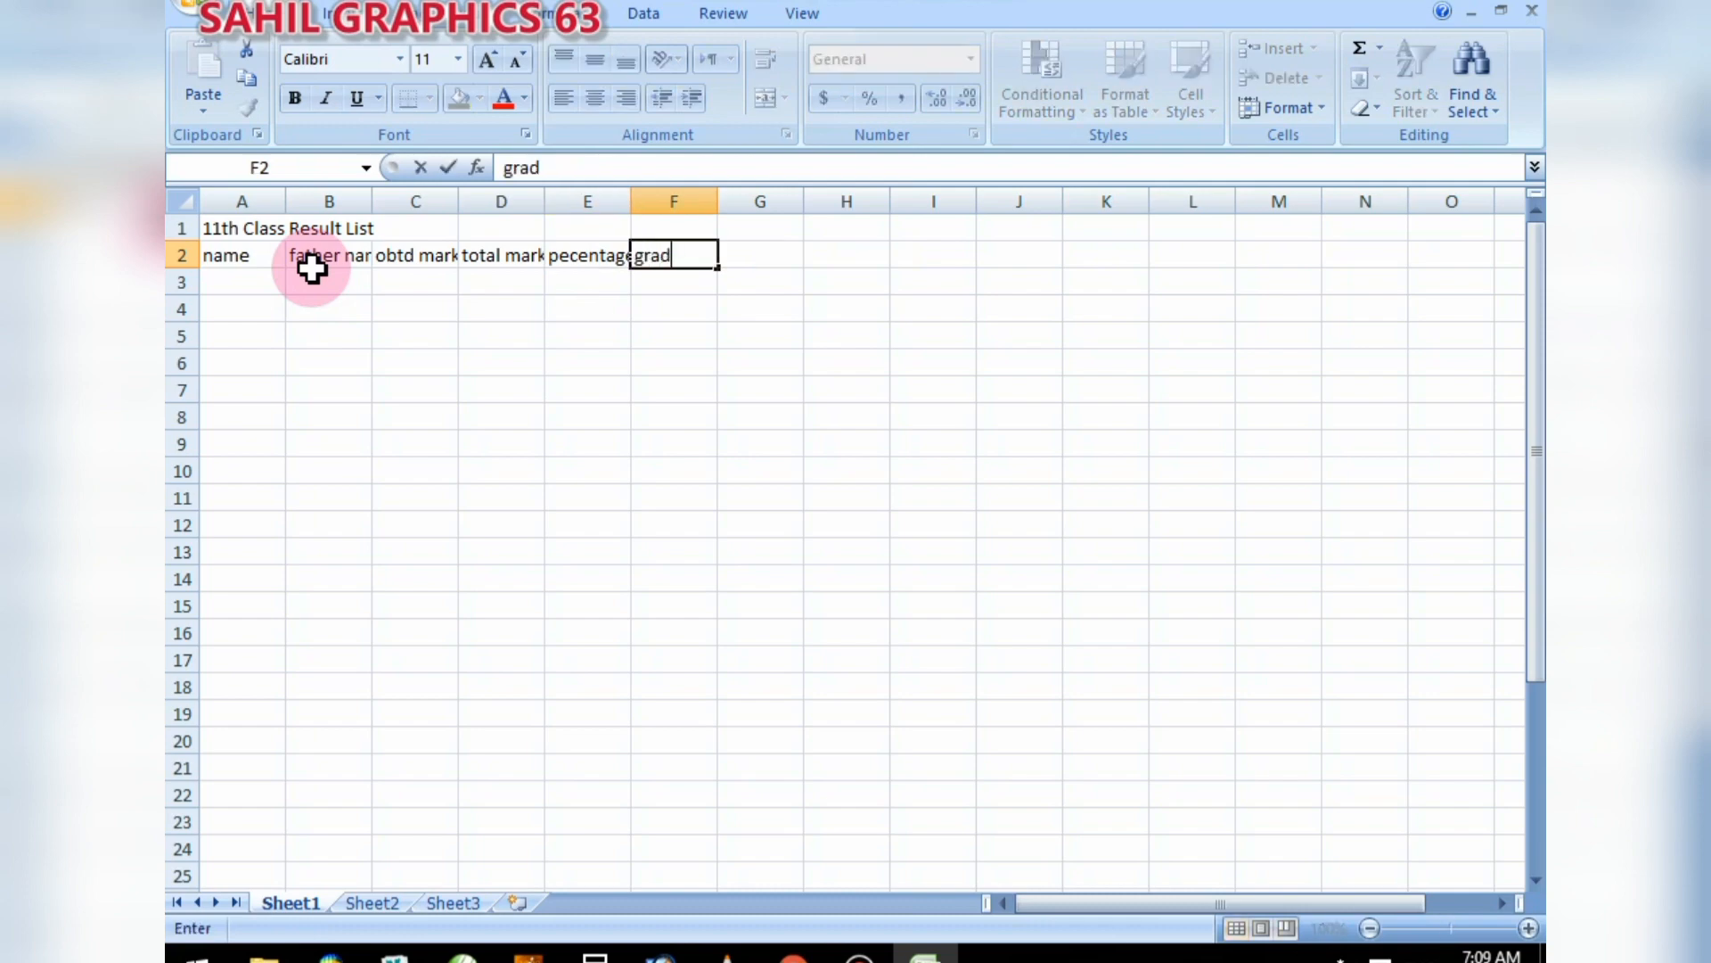
{"action": "type", "text": "e"}
{"action": "left_click", "coordinate": [788, 314]}
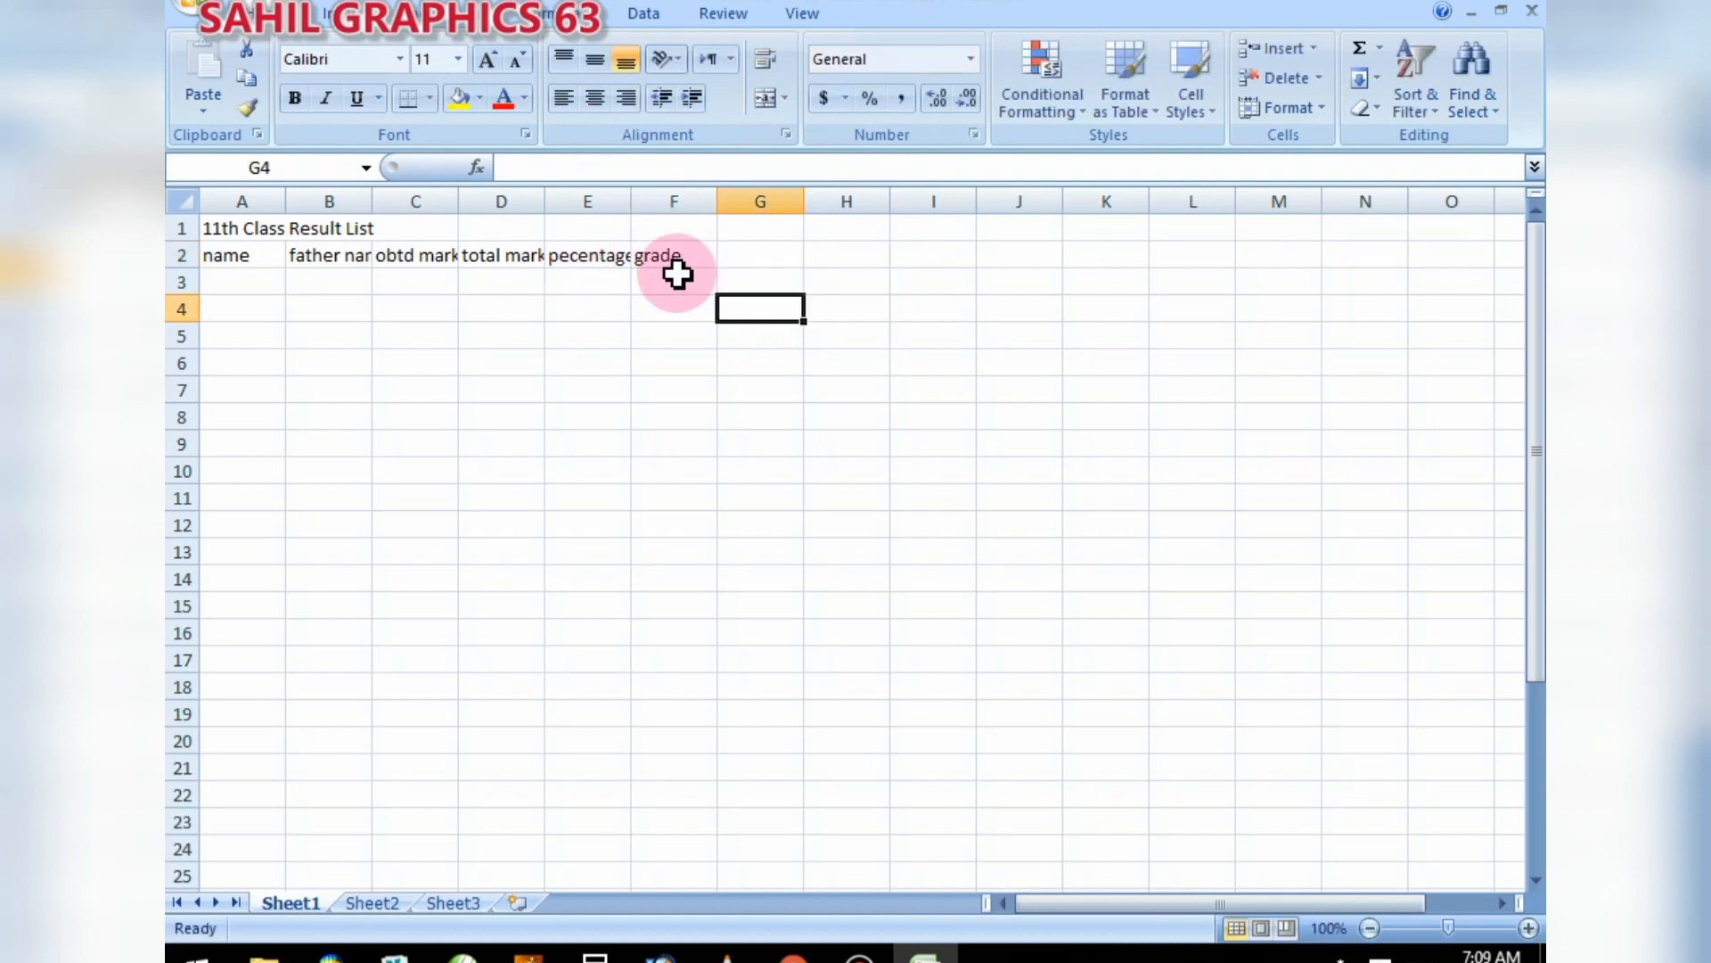
- Make the "11th Class Result List" heading in A1 bold with font size 20
{"action": "left_click", "coordinate": [263, 283]}
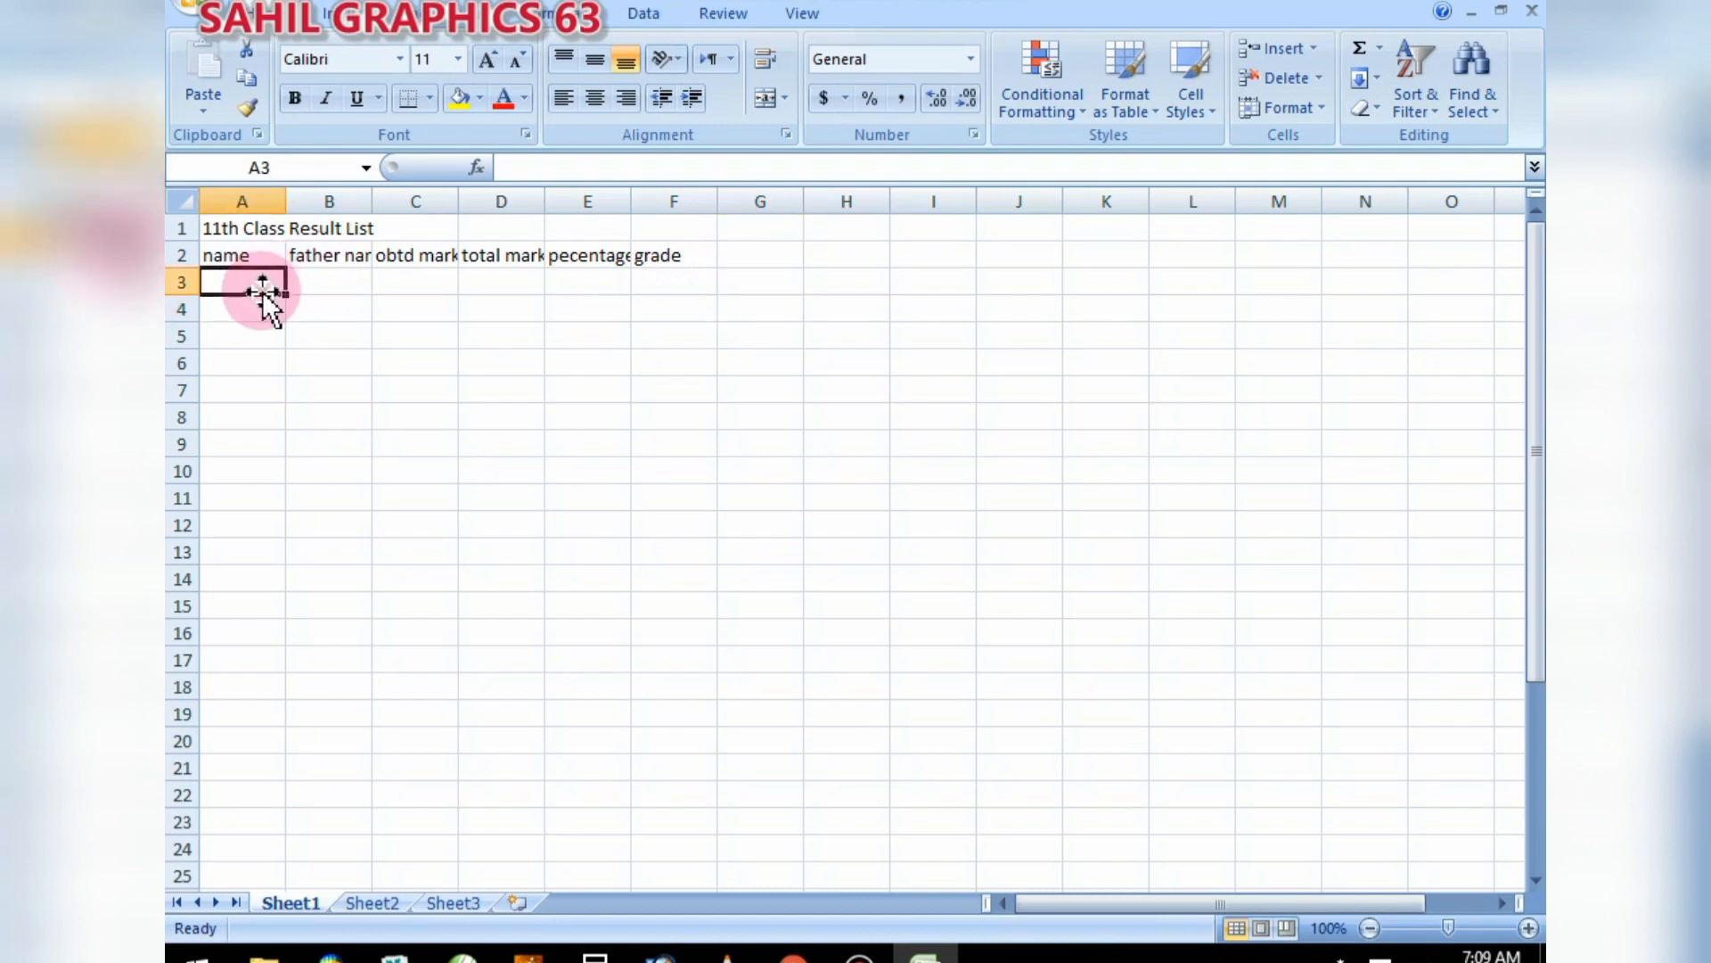
{"action": "left_click", "coordinate": [361, 233]}
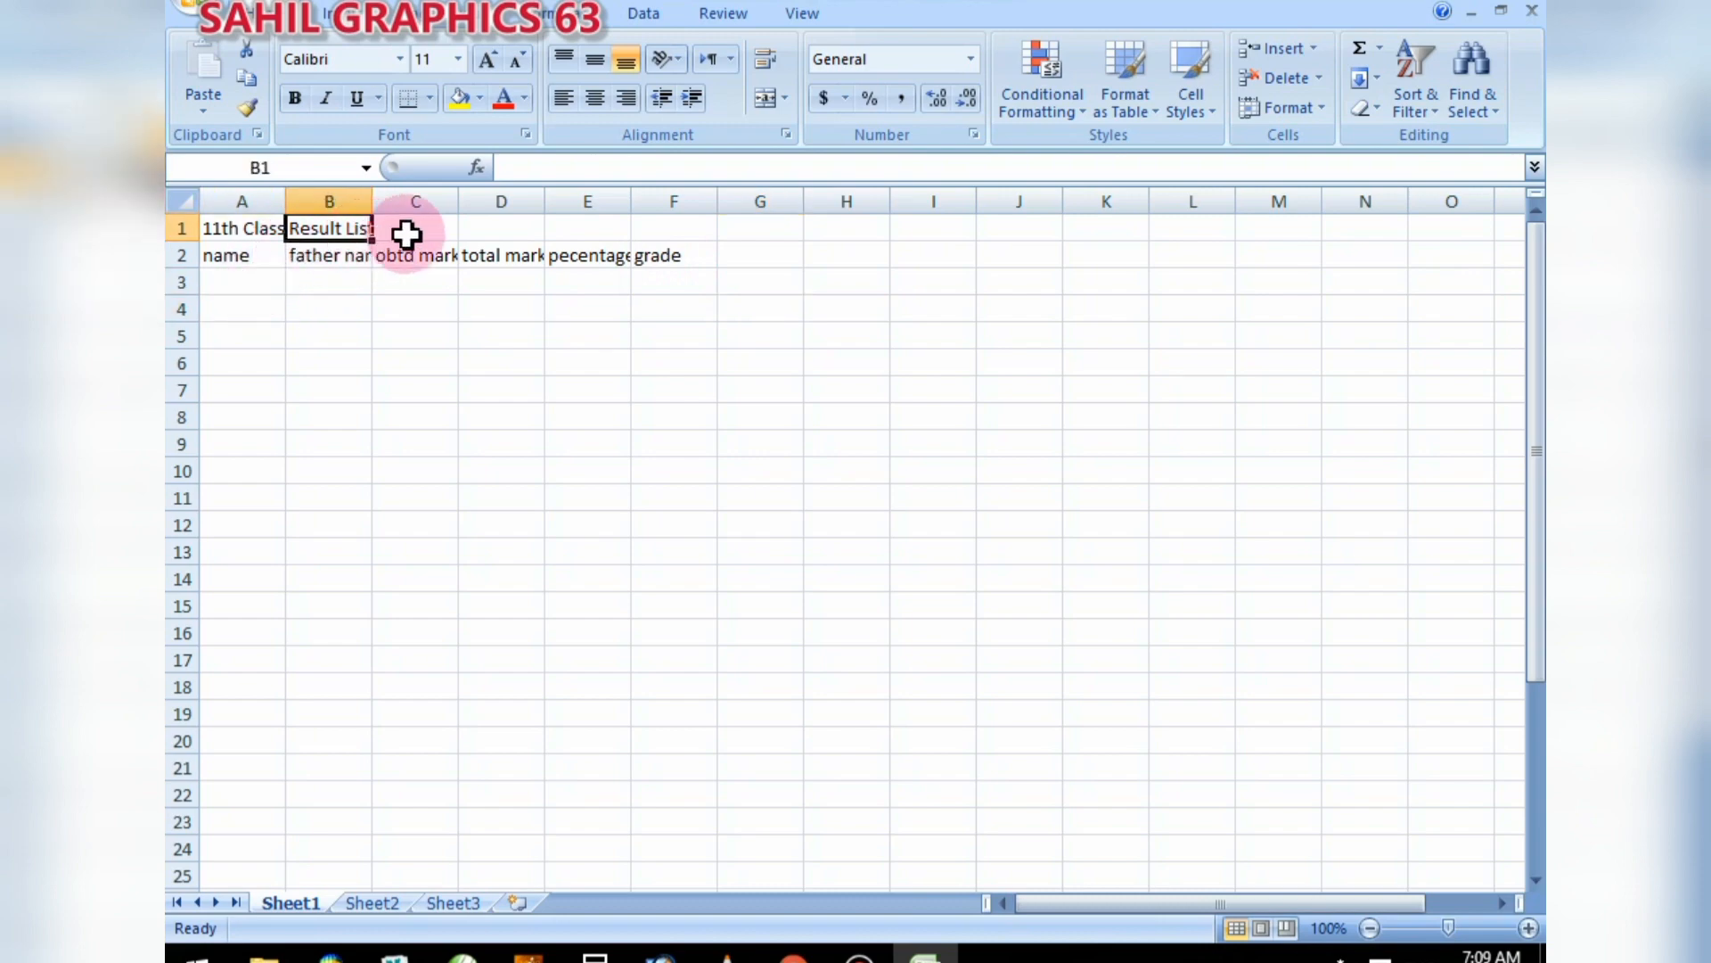
{"action": "left_click", "coordinate": [392, 232]}
{"action": "left_click", "coordinate": [344, 230]}
{"action": "left_click", "coordinate": [236, 230]}
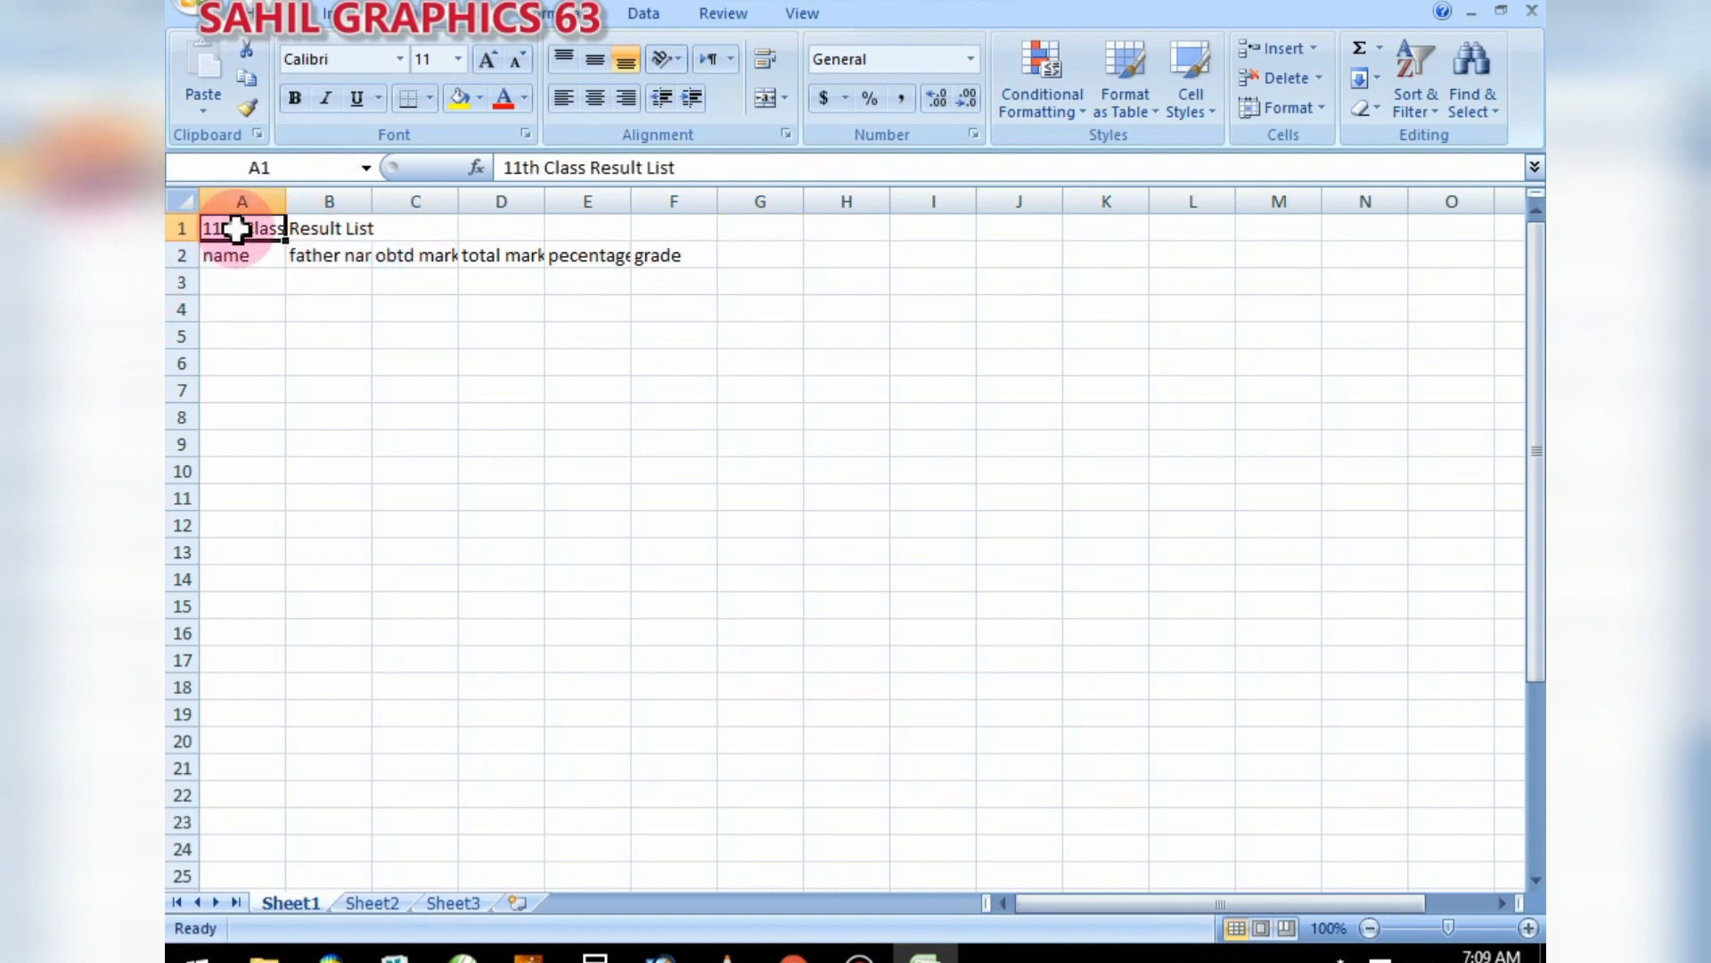
{"action": "left_click", "coordinate": [297, 98]}
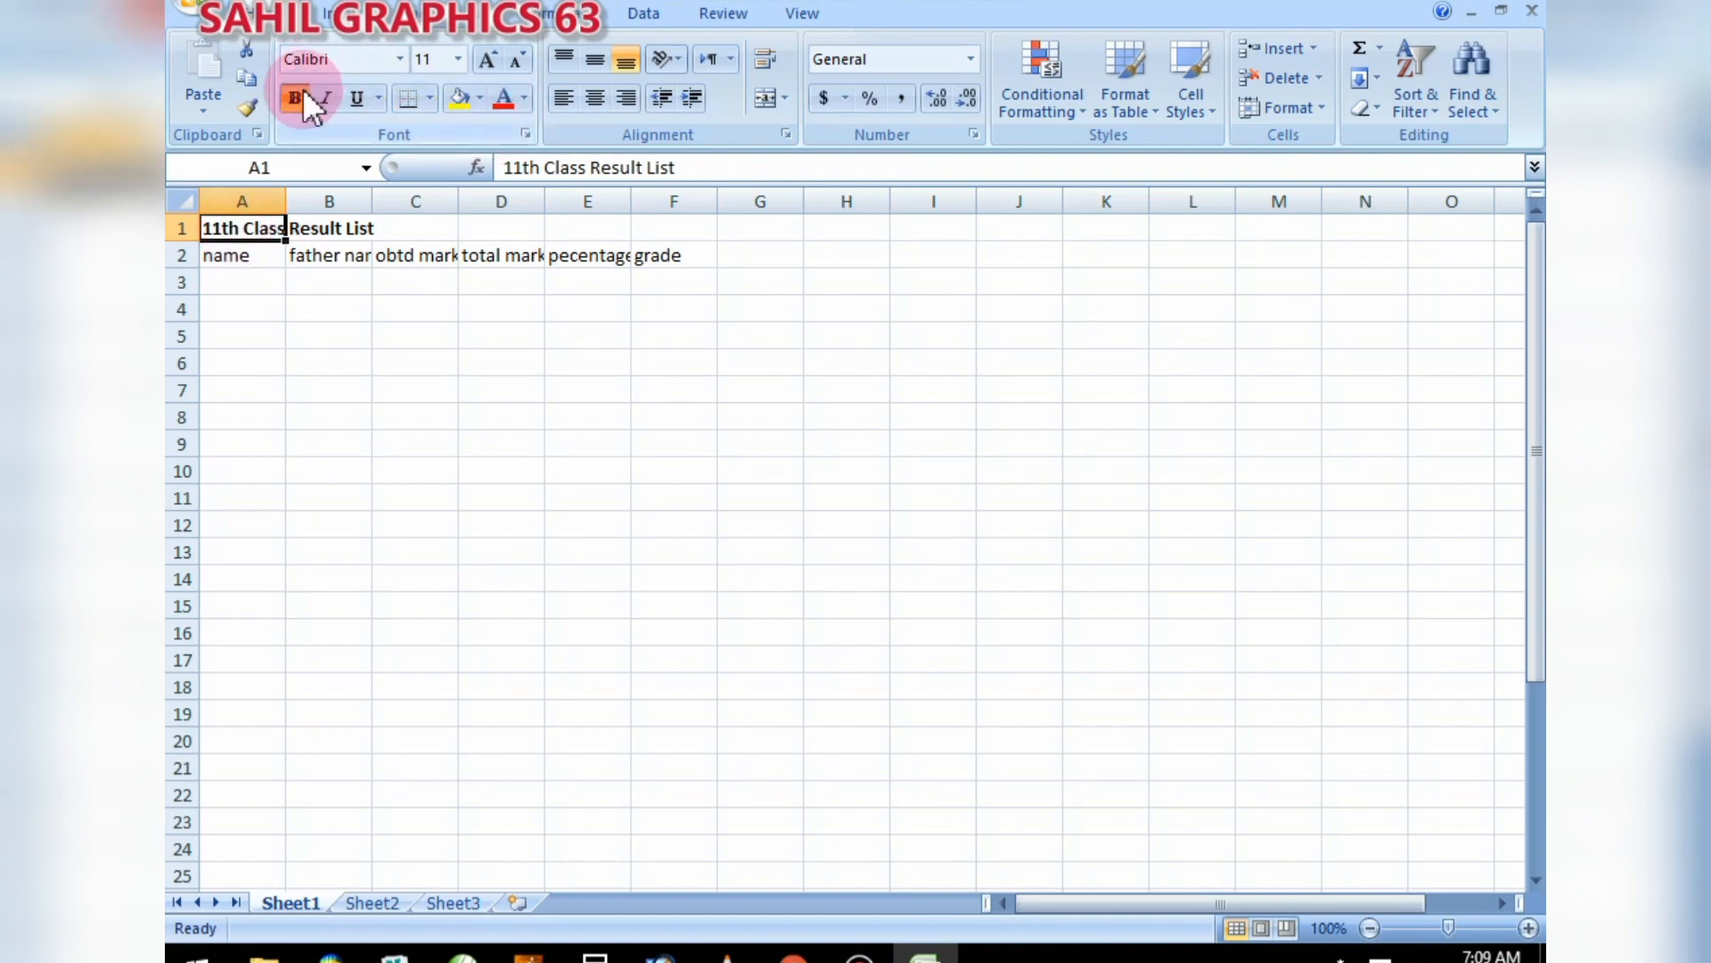
{"action": "left_click", "coordinate": [460, 60]}
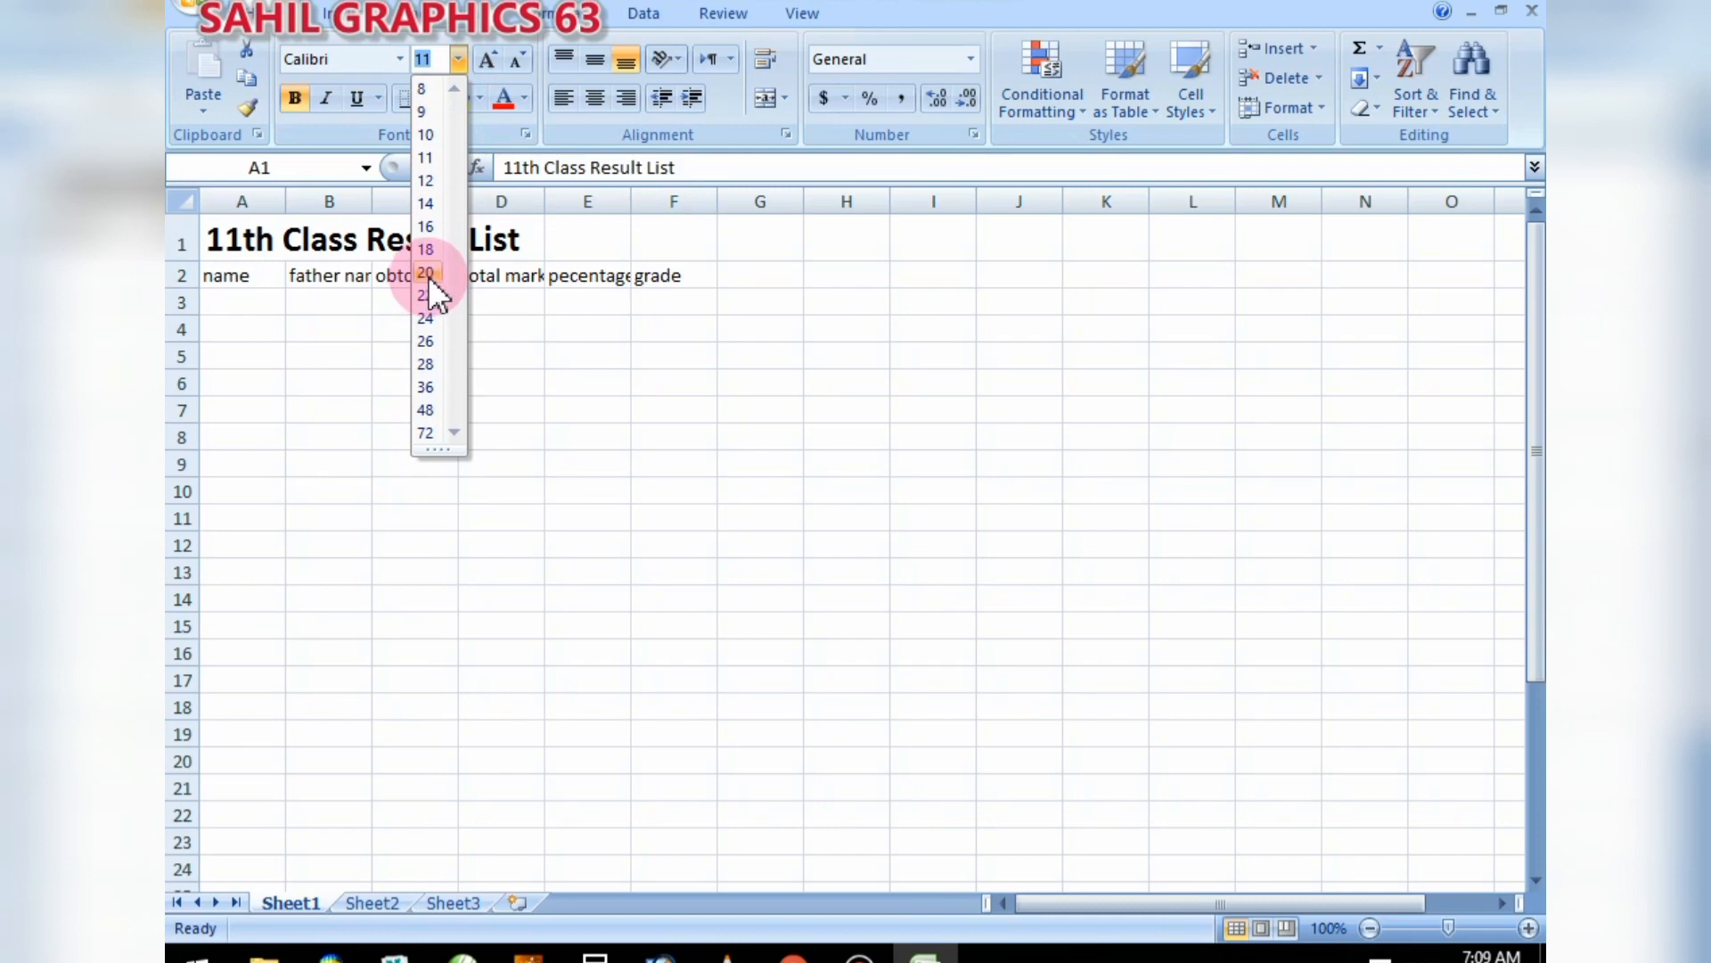
{"action": "left_click", "coordinate": [427, 272]}
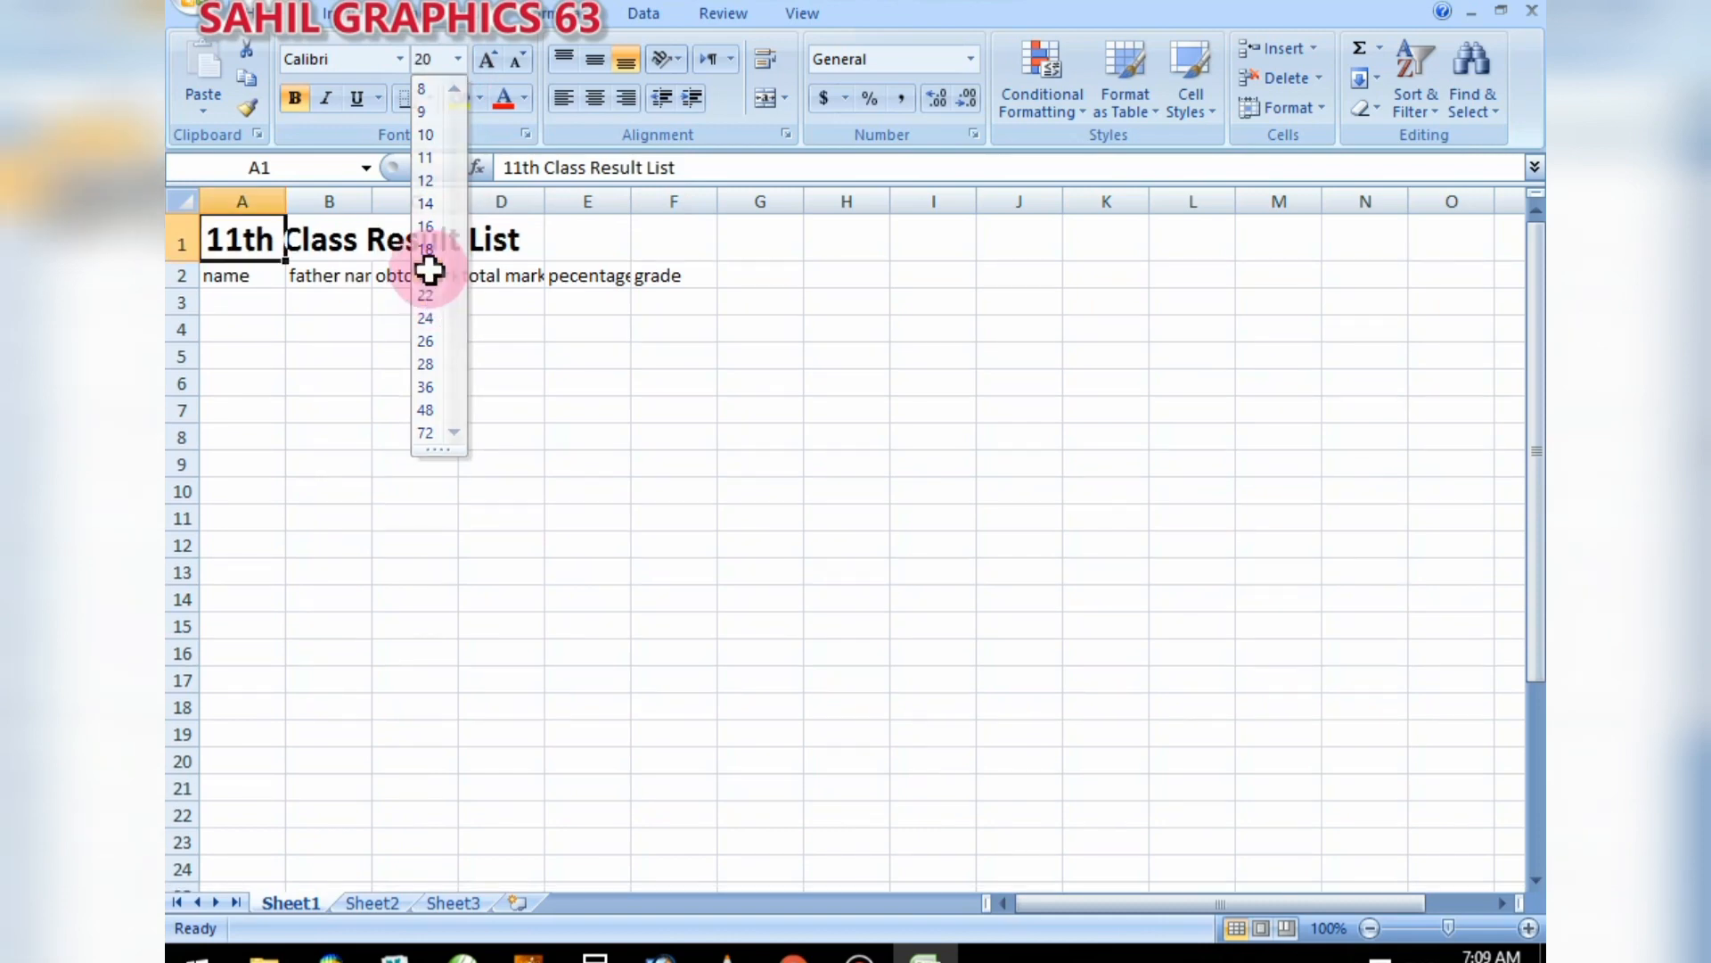
{"action": "left_click", "coordinate": [465, 249]}
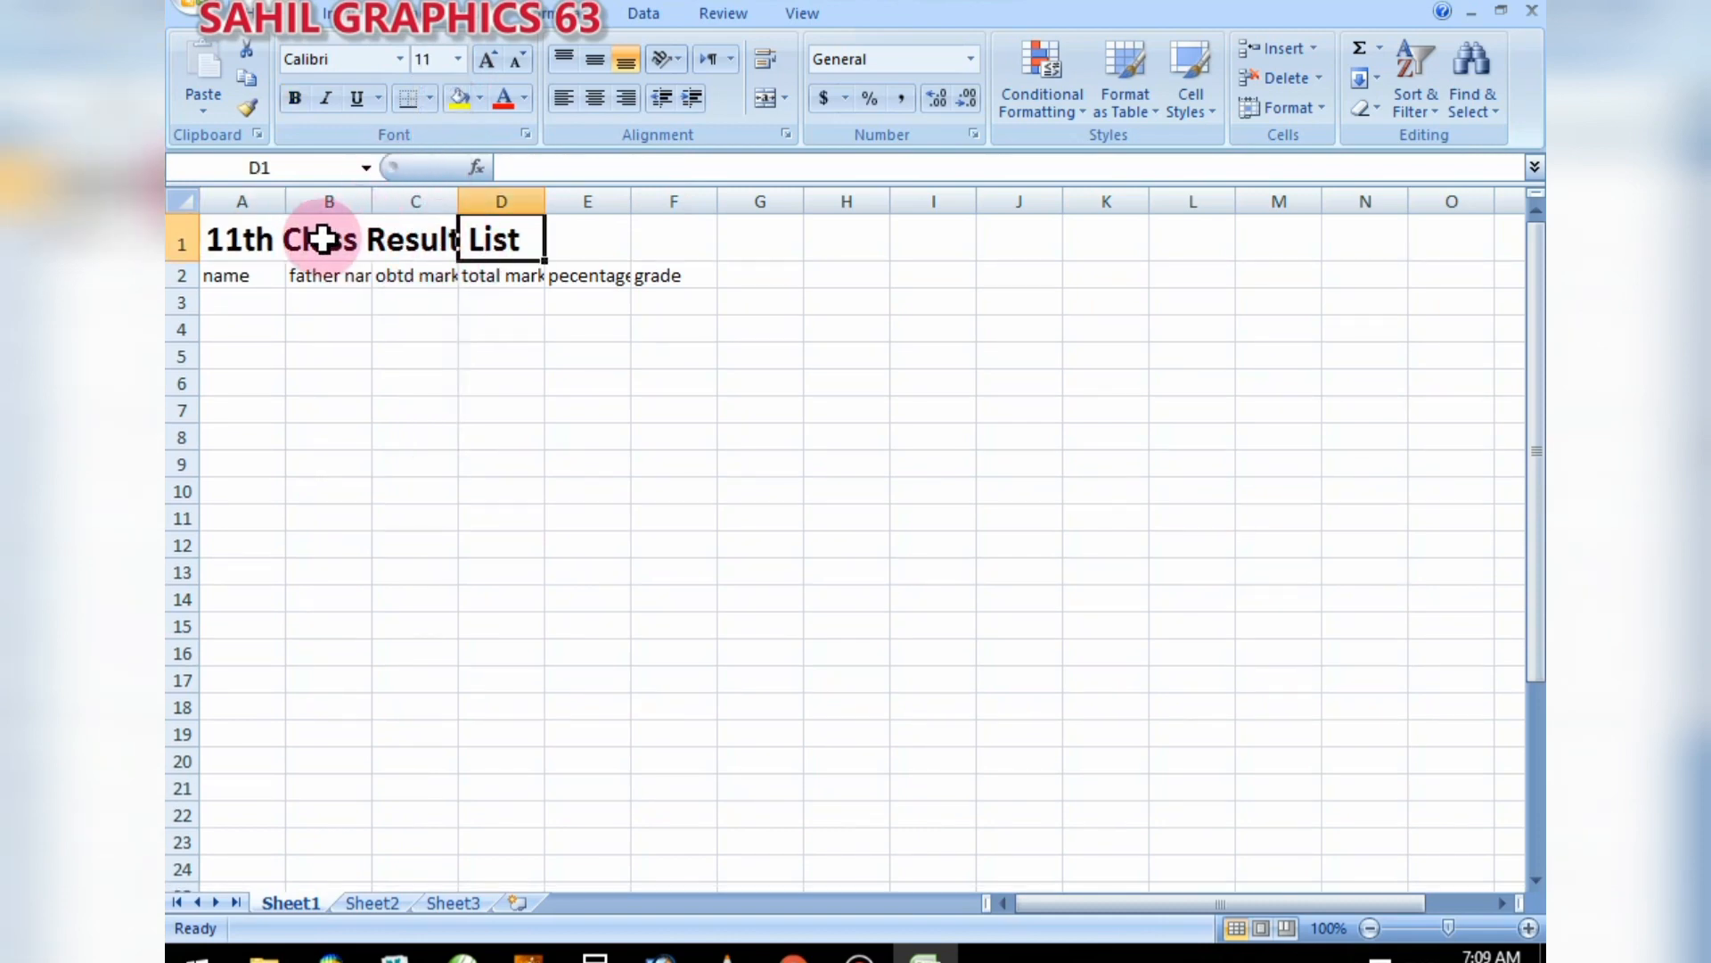
- Set the font of the A1 heading to Arial Black
{"action": "left_click", "coordinate": [221, 233]}
{"action": "left_click", "coordinate": [356, 60]}
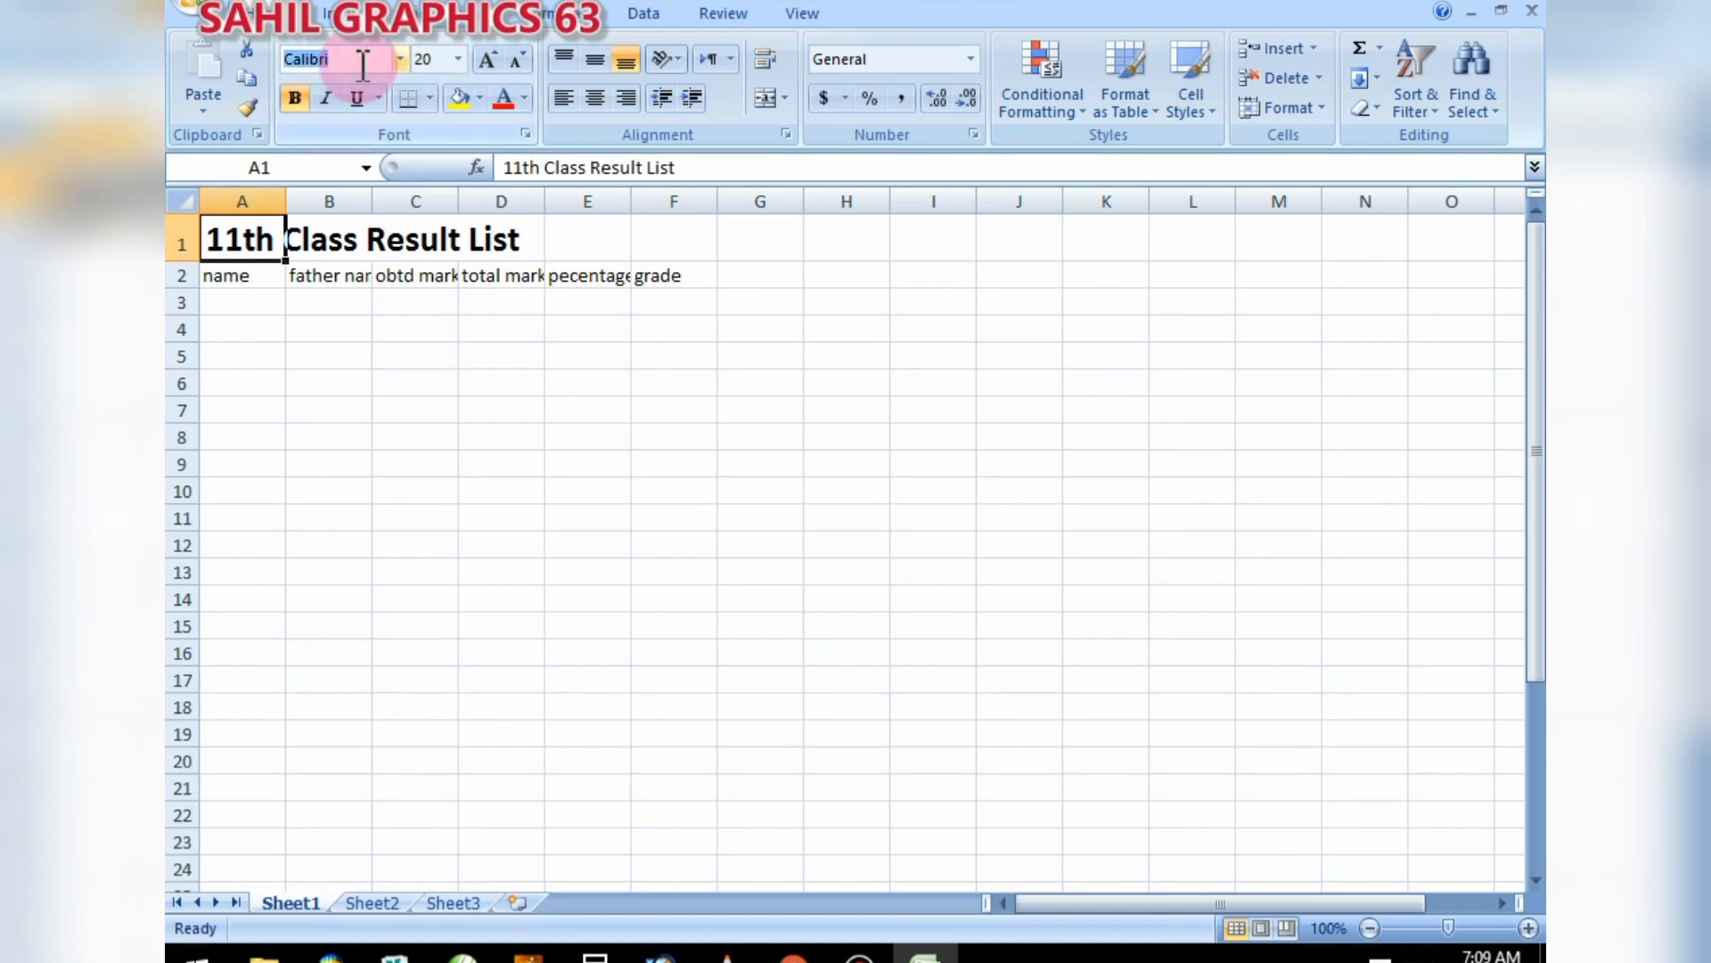
{"action": "key", "text": "BackSpace"}
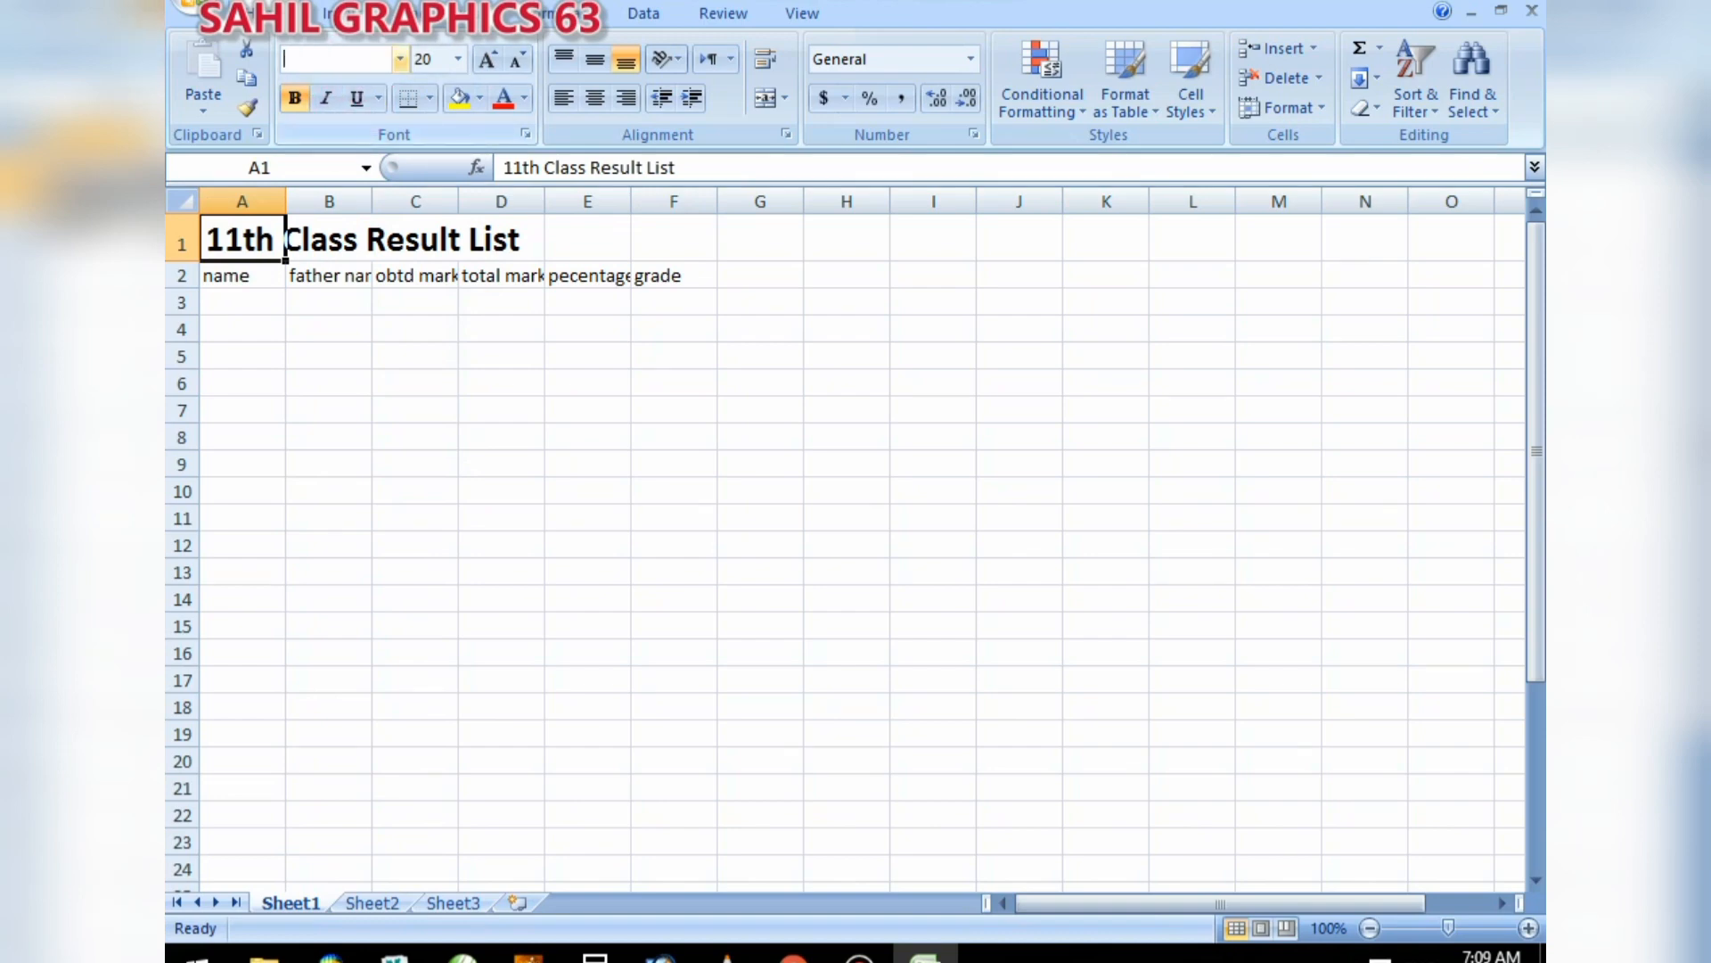
{"action": "type", "text": "Ar"}
{"action": "key", "text": "BackSpace"}
{"action": "key", "text": "BackSpace"}
{"action": "key", "text": "BackSpace"}
{"action": "type", "text": "A"}
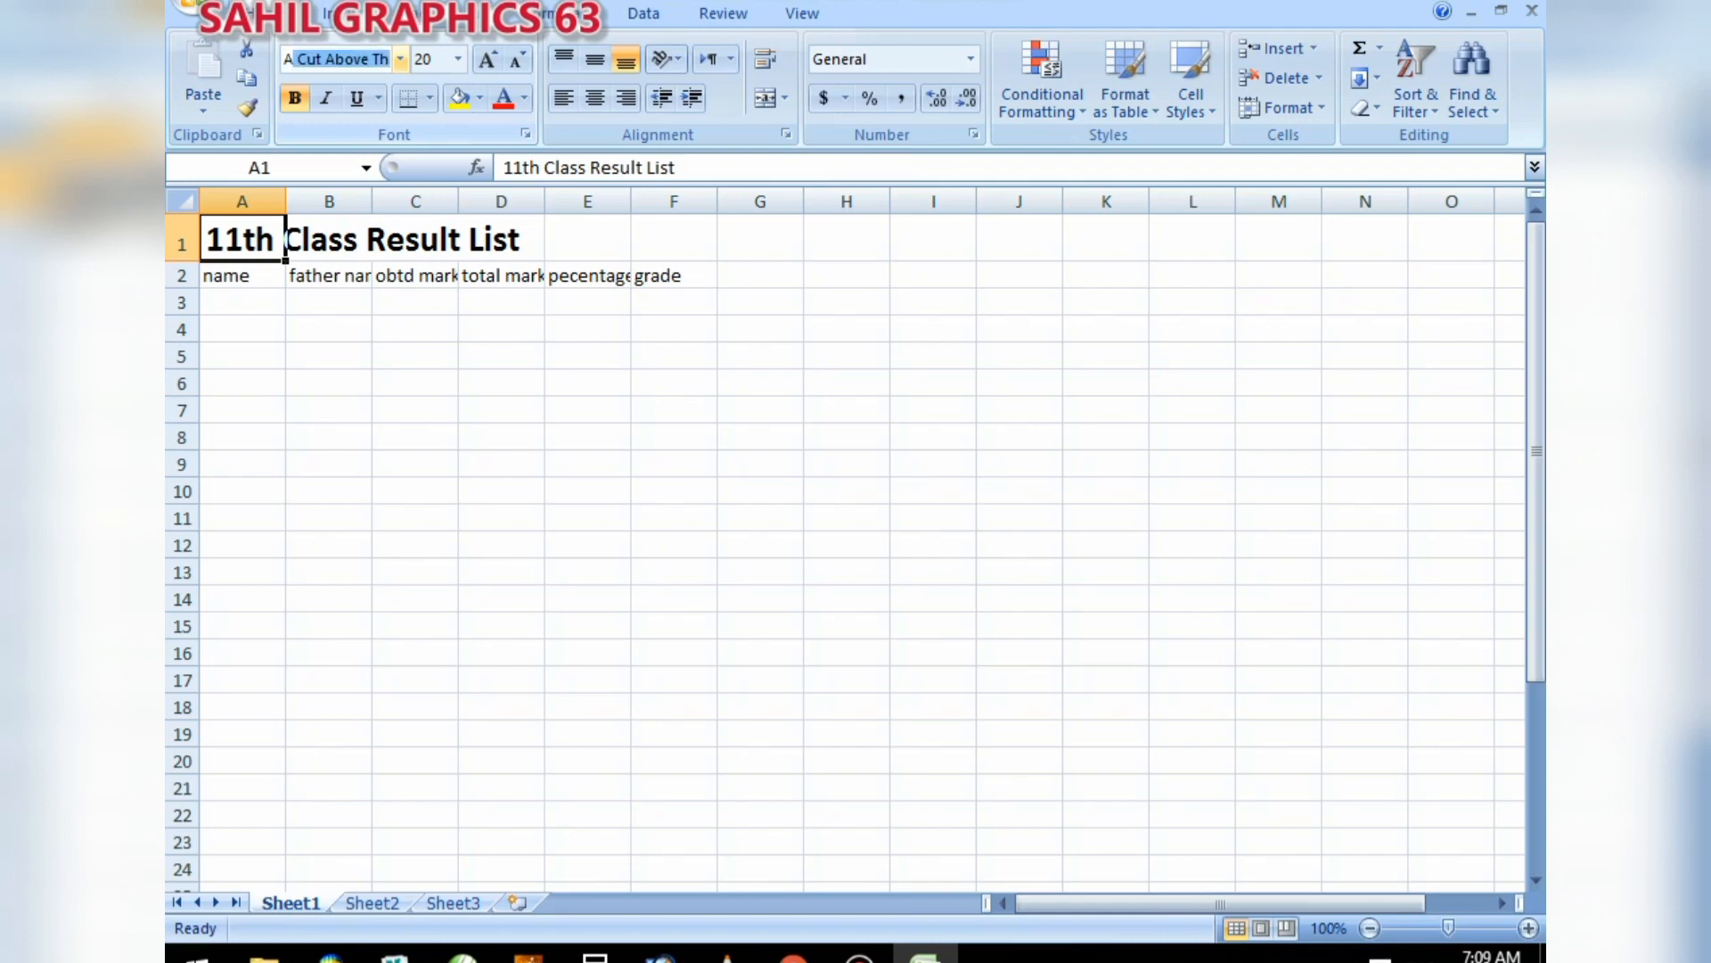
{"action": "key", "text": "BackSpace"}
{"action": "key", "text": "BackSpace"}
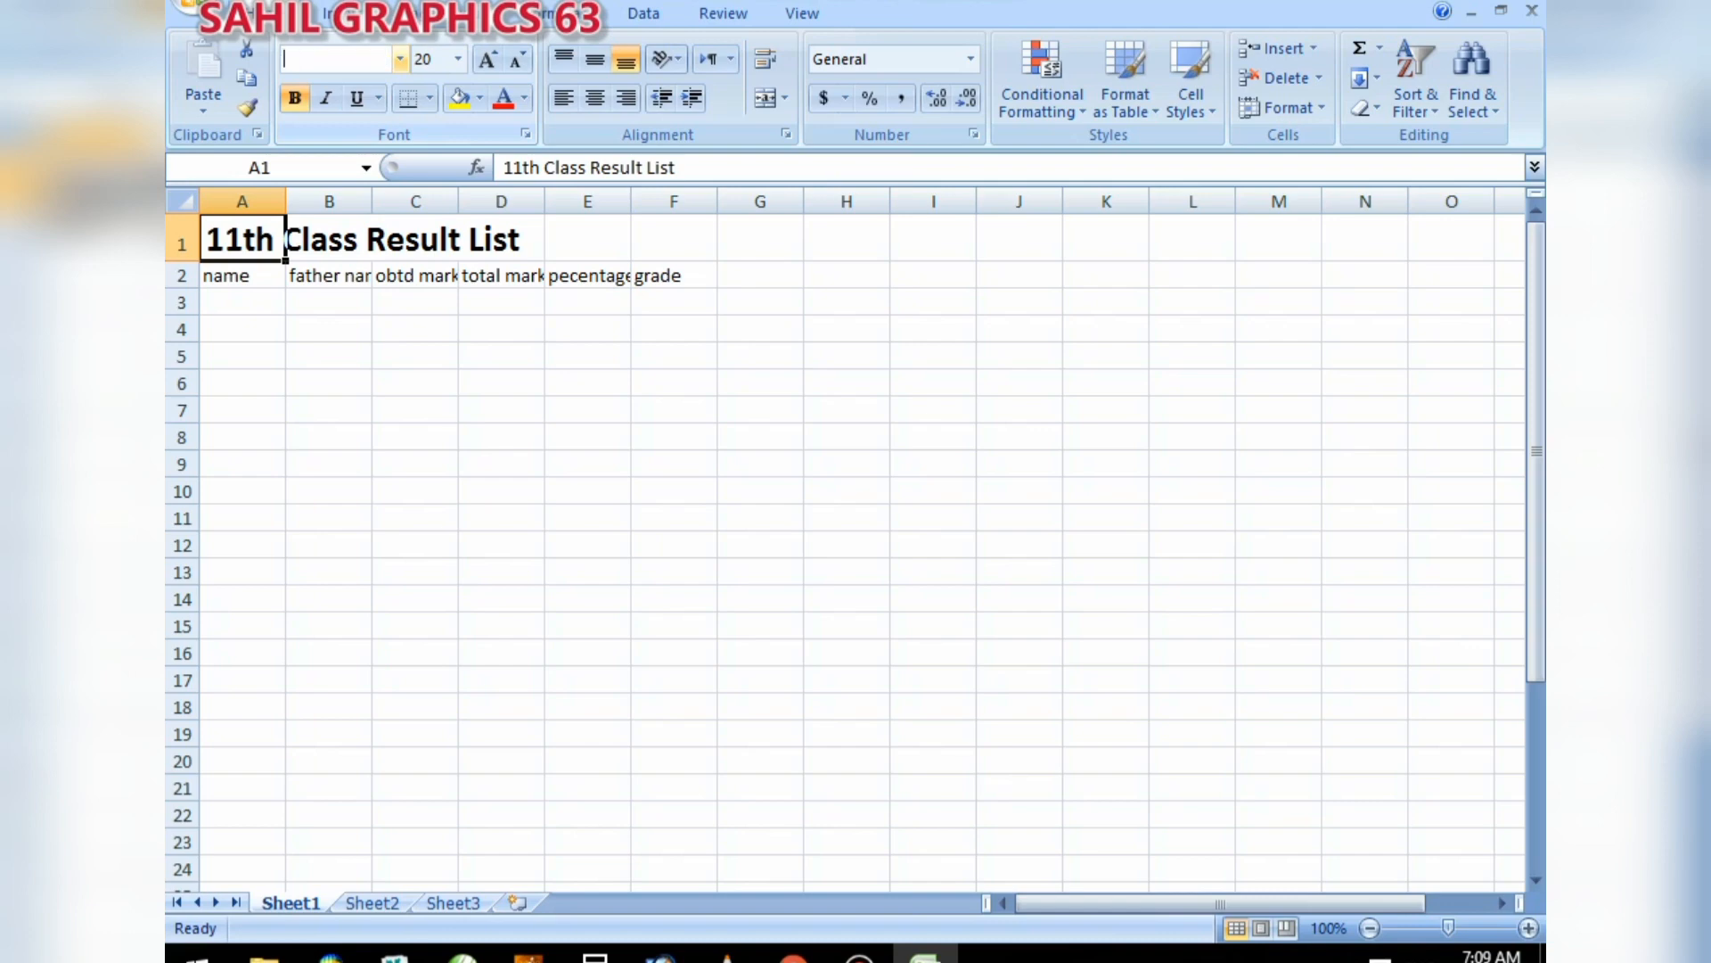
{"action": "type", "text": "A"}
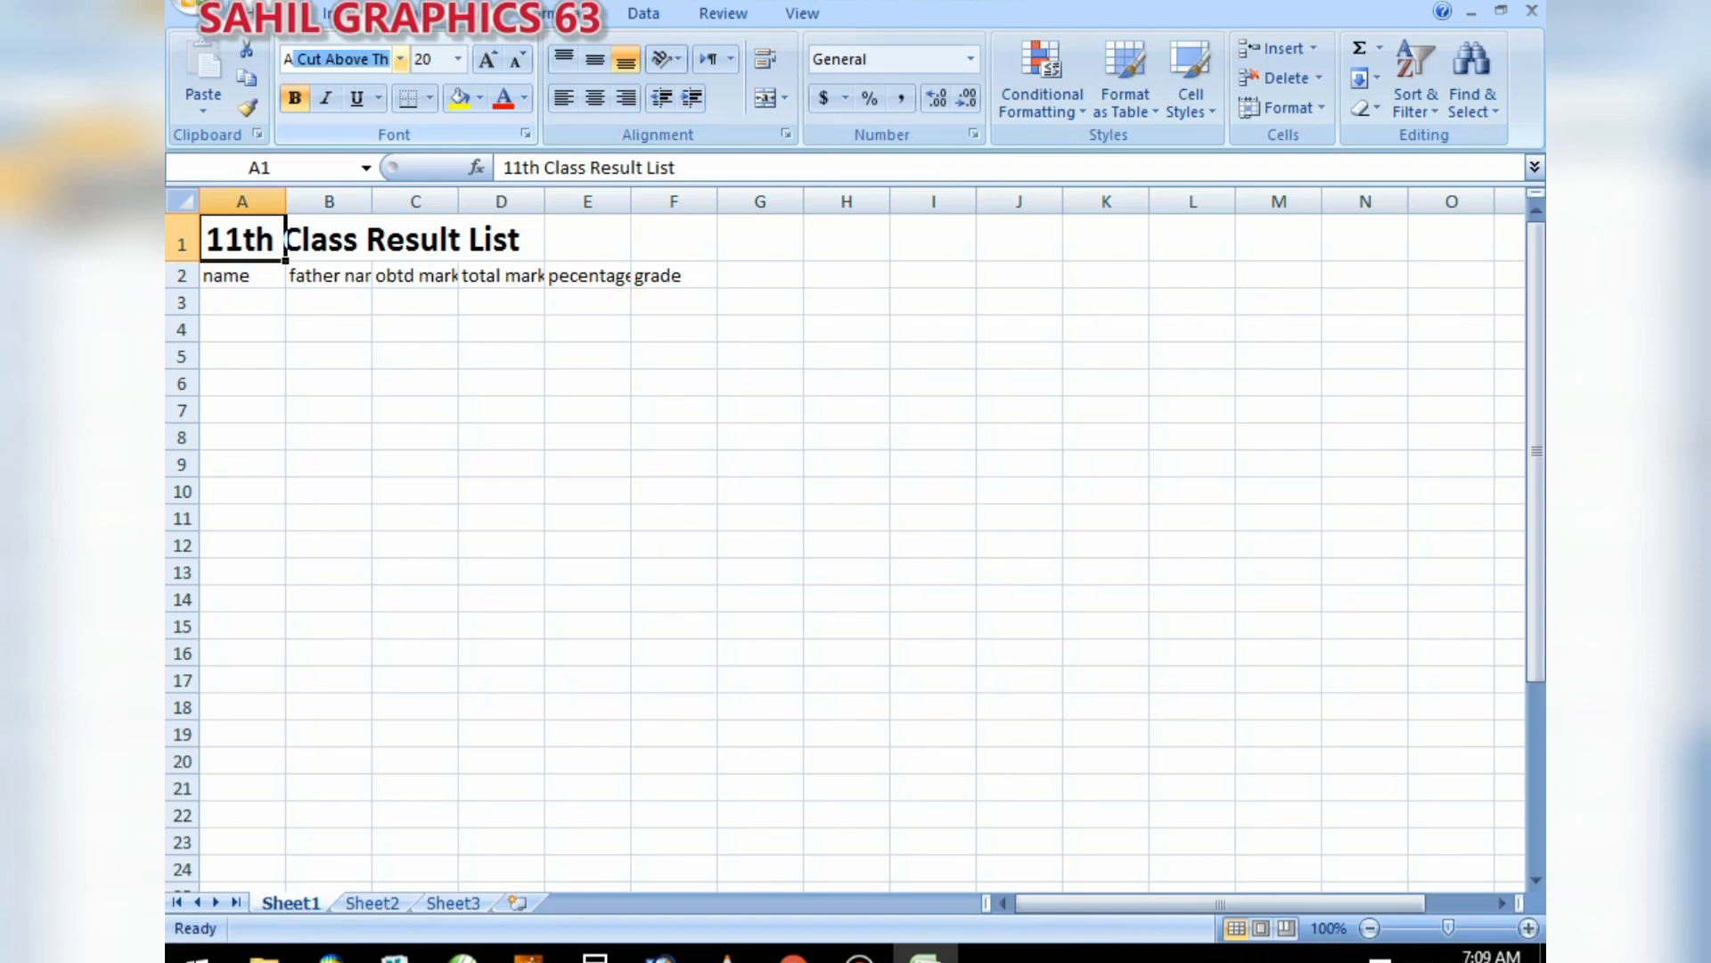
{"action": "key", "text": "BackSpace"}
{"action": "key", "text": "BackSpace"}
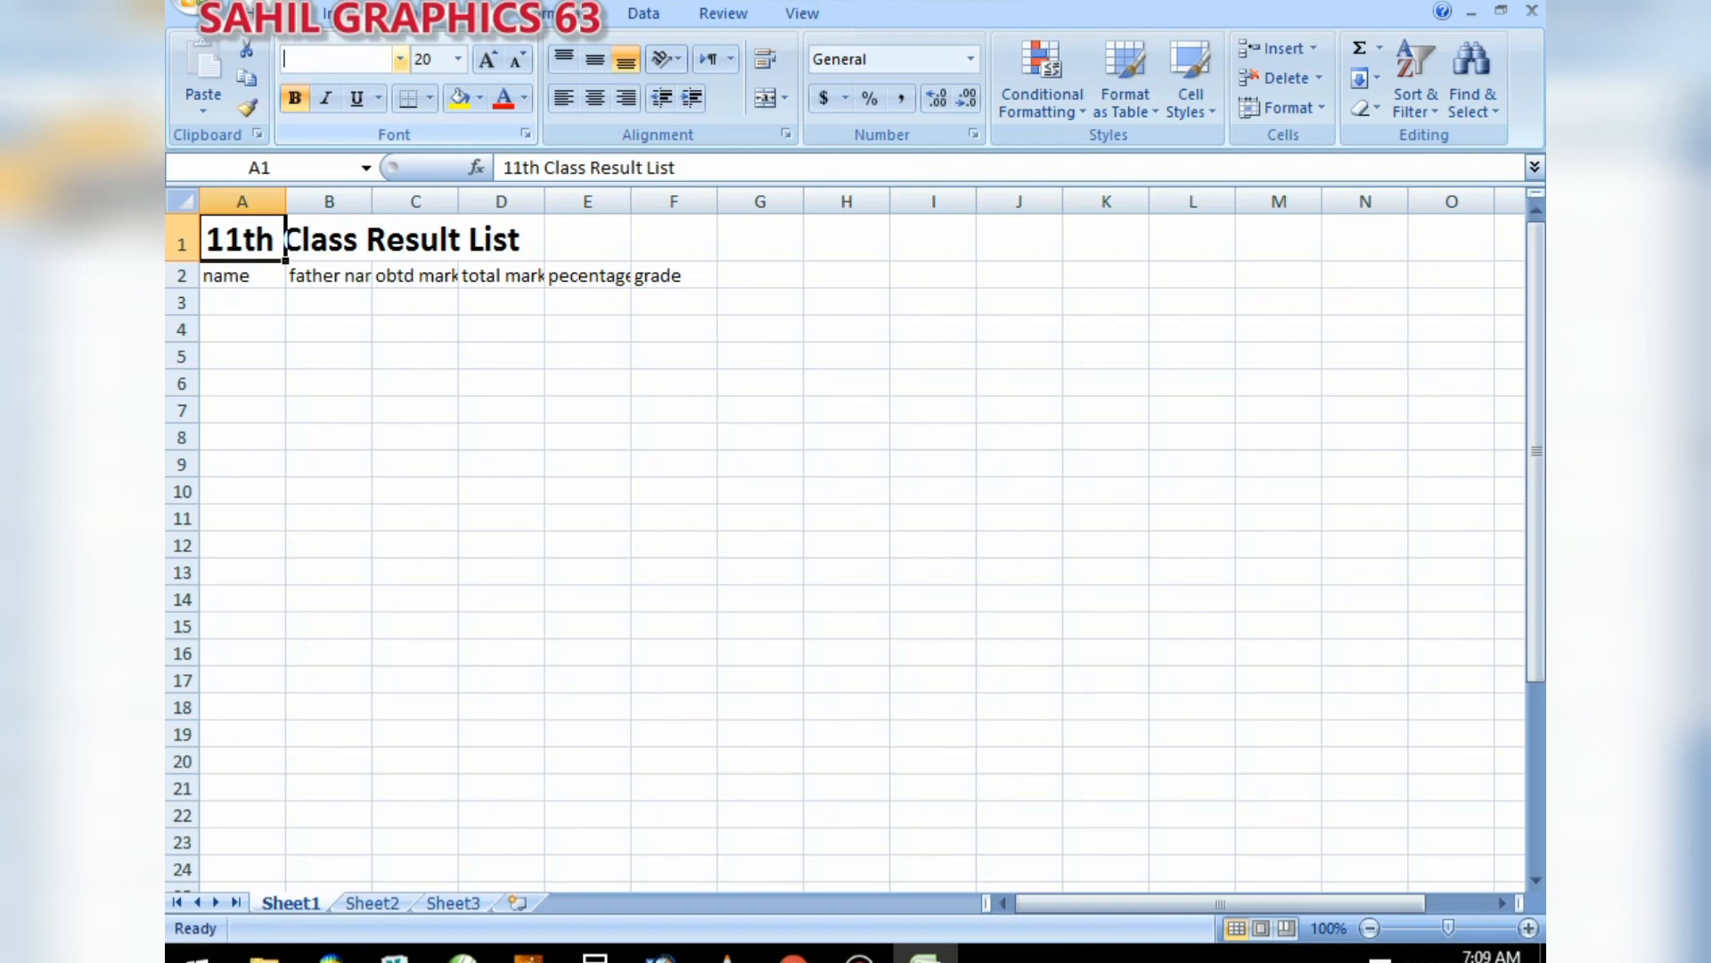
{"action": "type", "text": "A"}
{"action": "key", "text": "BackSpace"}
{"action": "key", "text": "BackSpace"}
{"action": "type", "text": "A"}
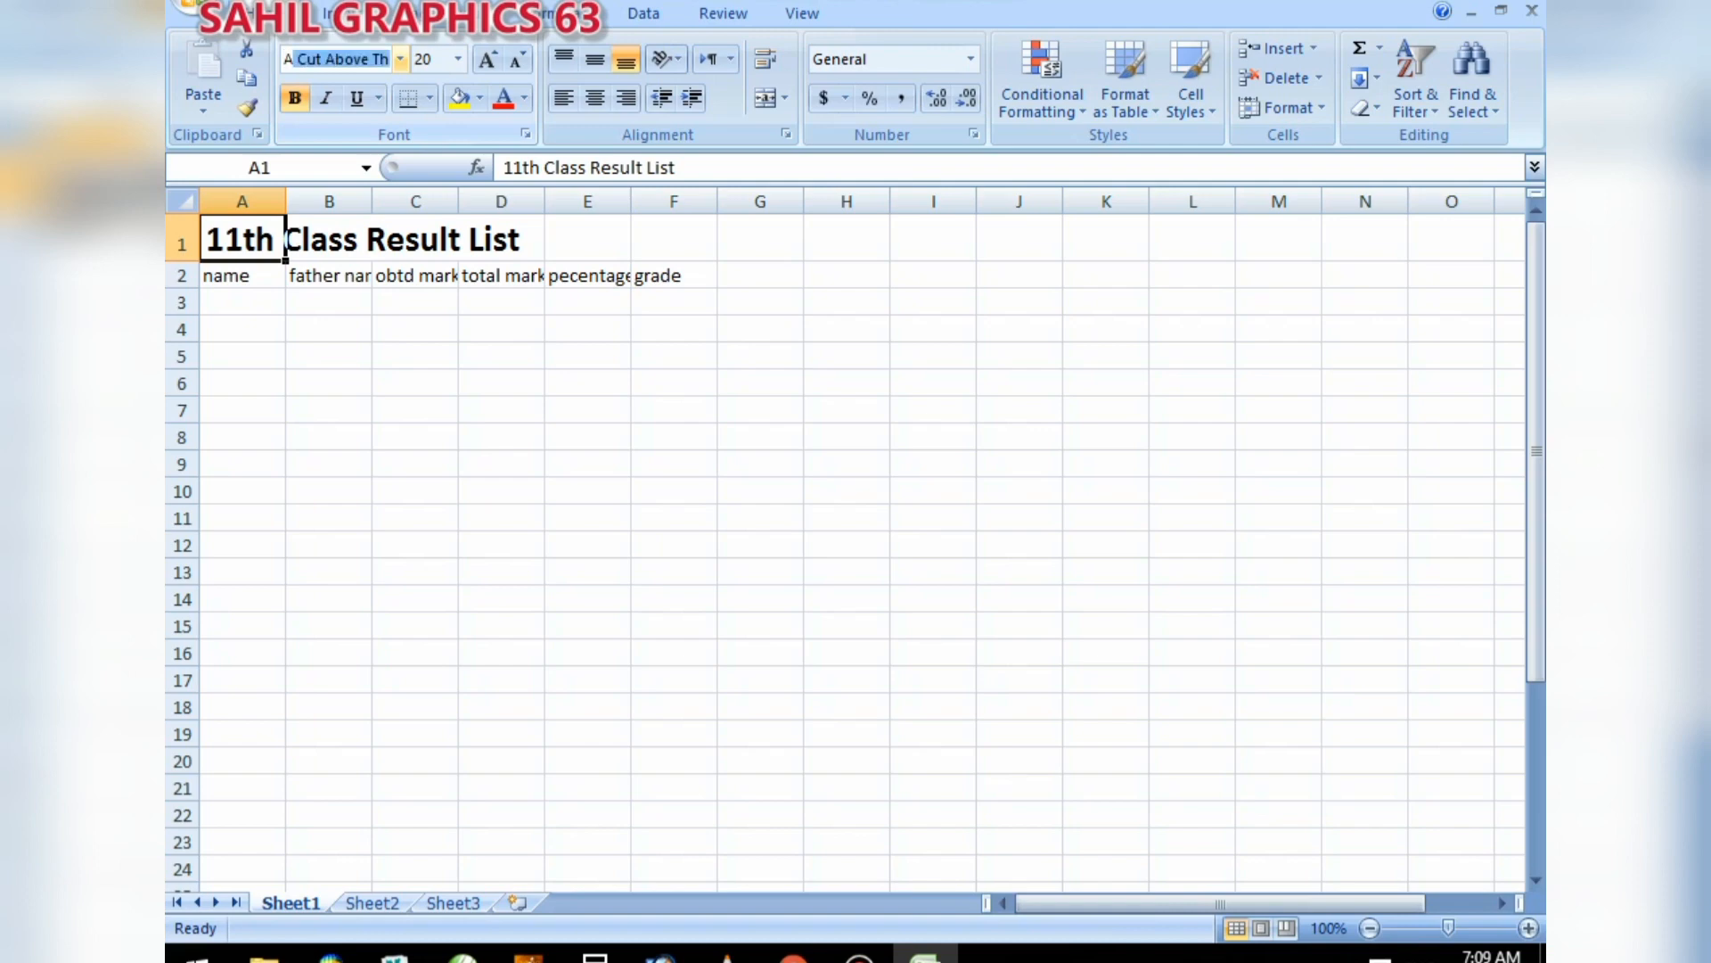
{"action": "type", "text": "r"}
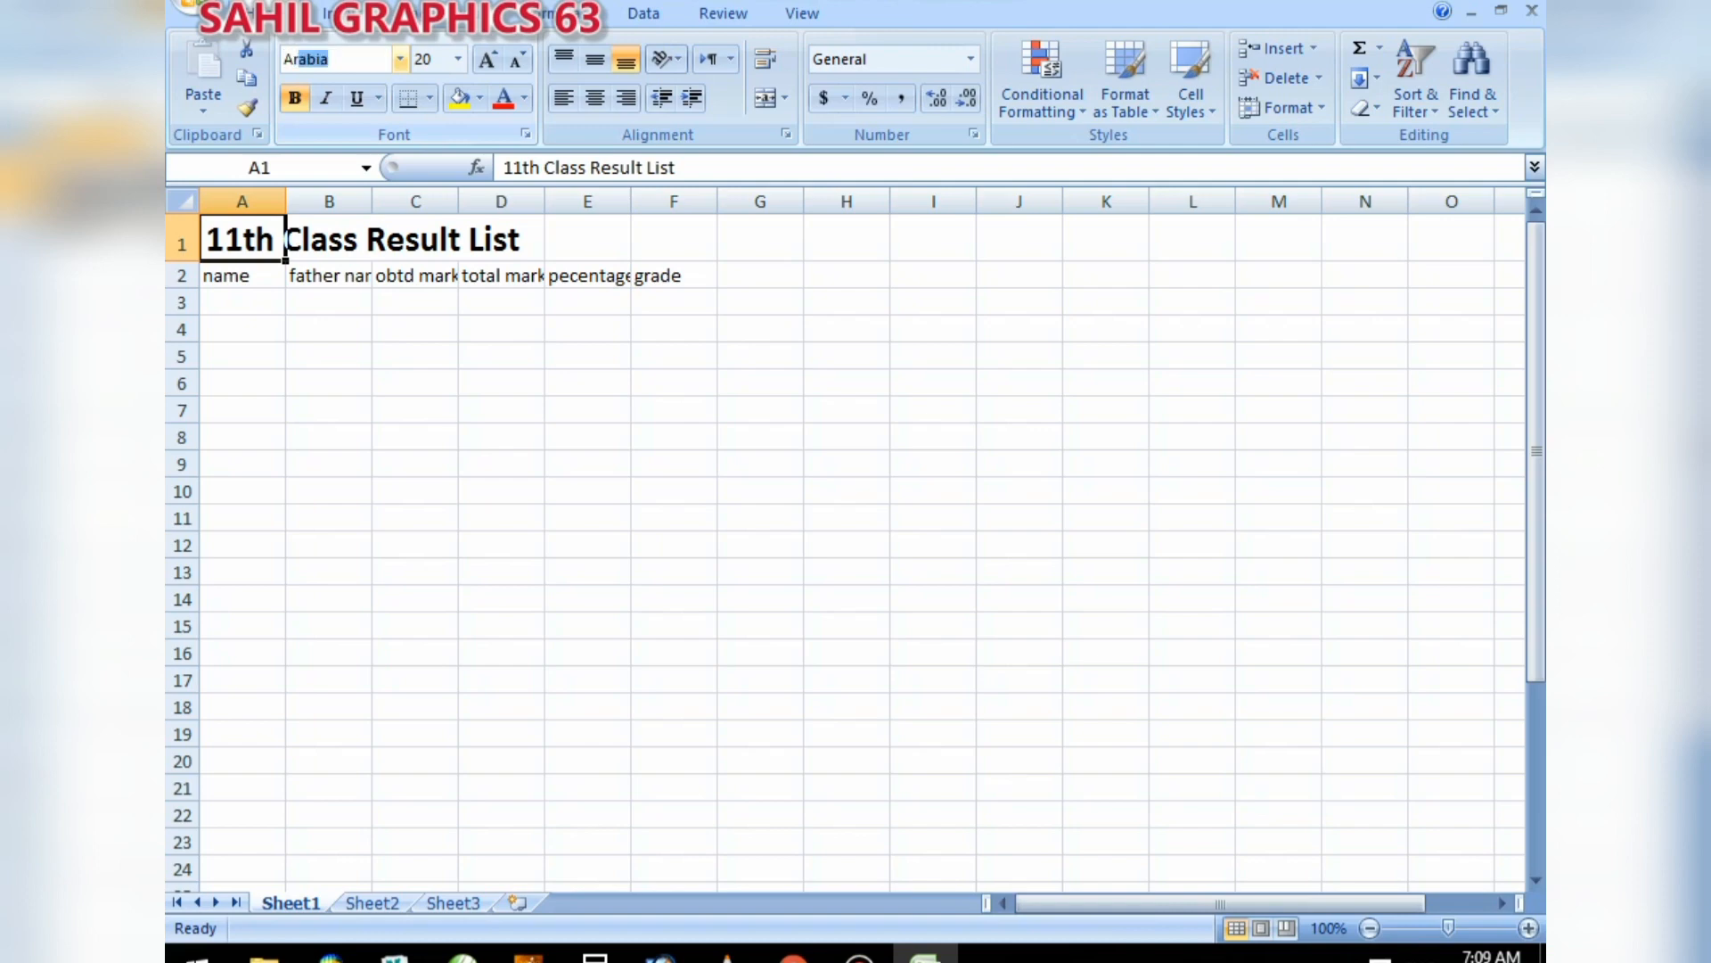
{"action": "key", "text": "BackSpace"}
{"action": "key", "text": "BackSpace"}
{"action": "key", "text": "BackSpace"}
{"action": "type", "text": "Arial Black"}
{"action": "key", "text": "Return"}
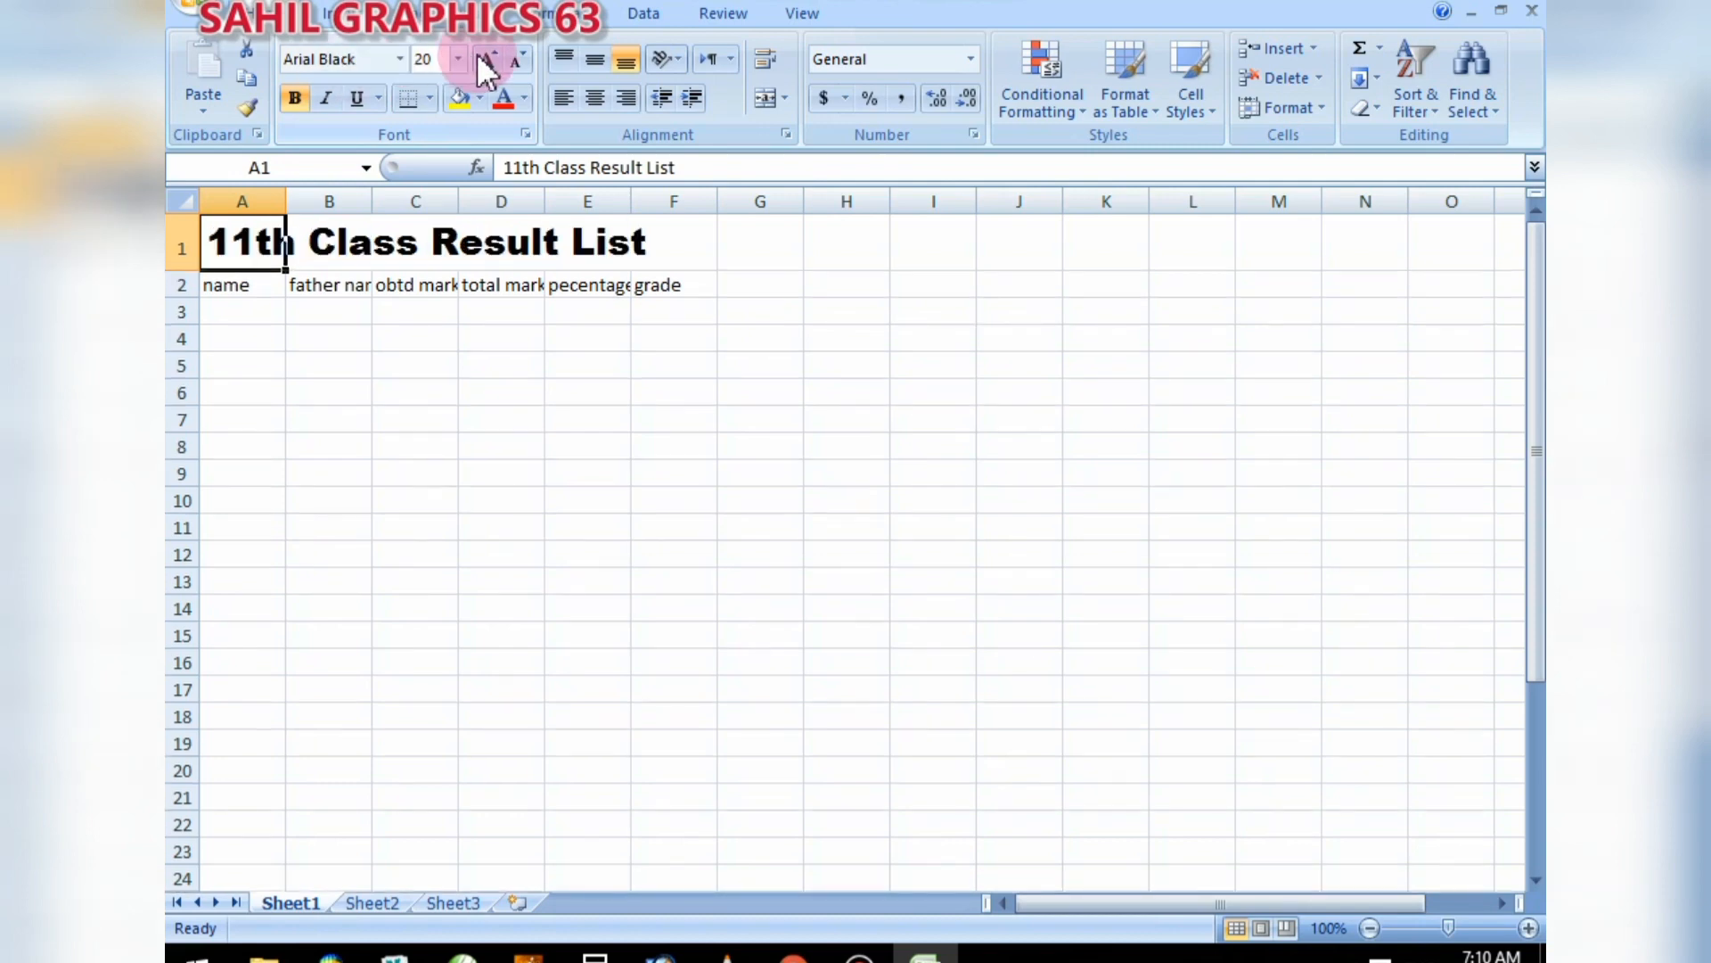
- Widen columns B to E so each column header in row 2 fits its cell
{"action": "left_click", "coordinate": [666, 282]}
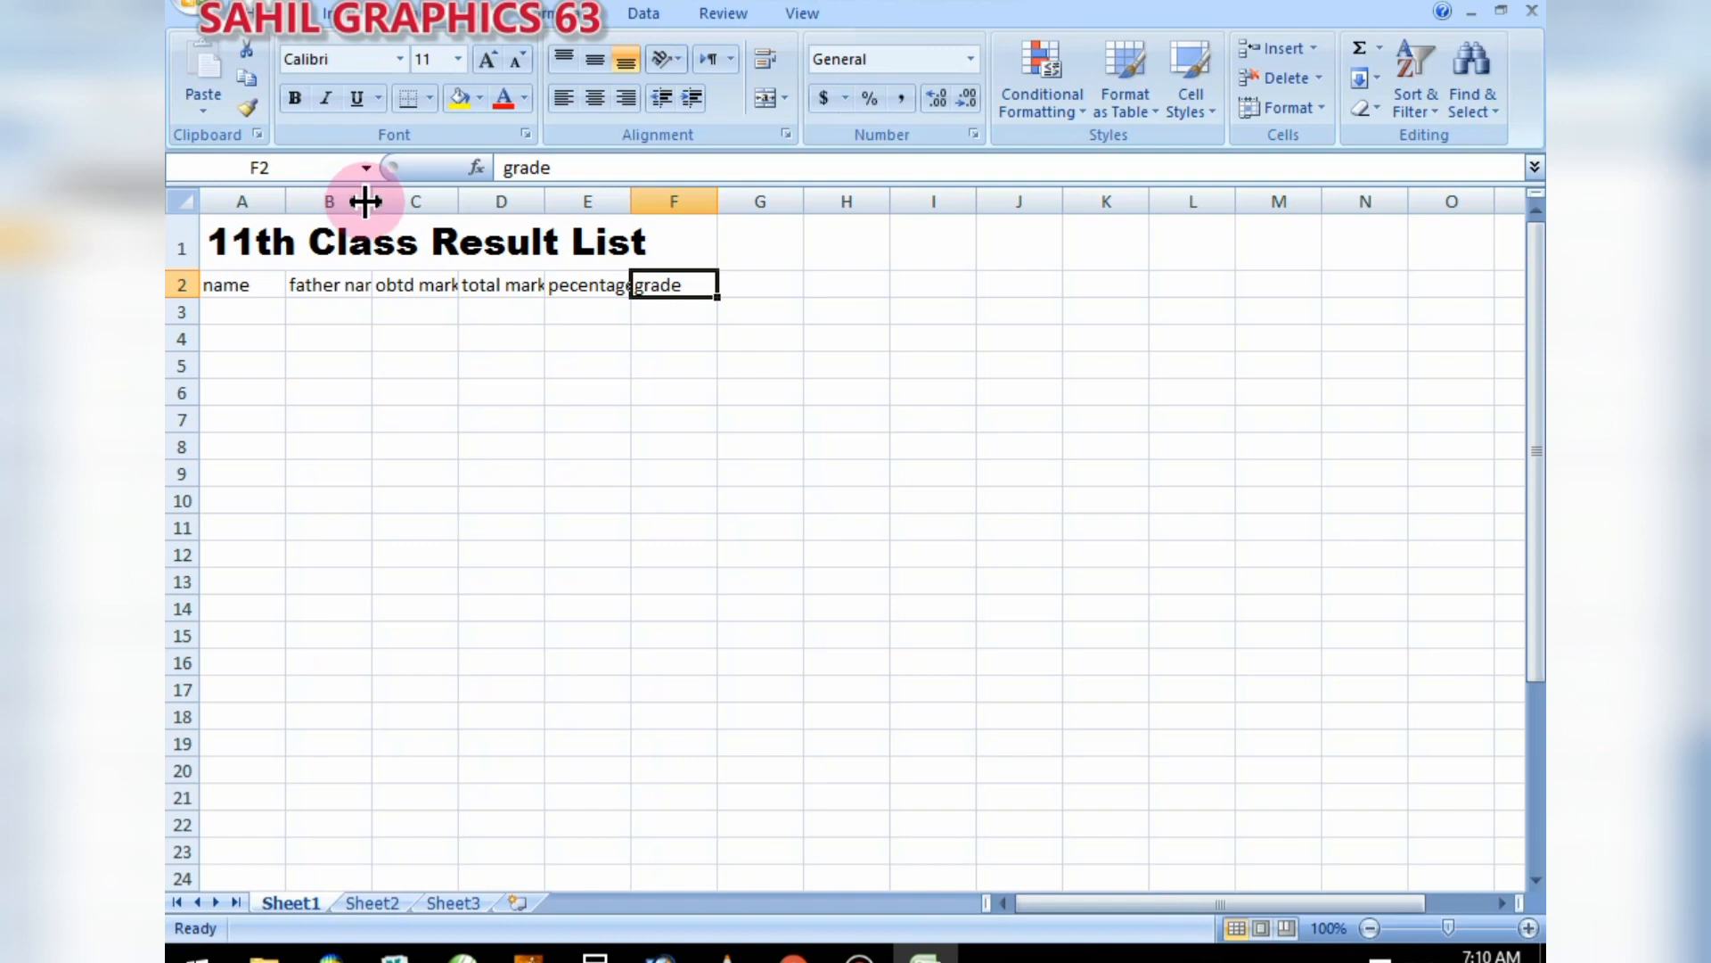
{"action": "left_click_drag", "start_coordinate": [374, 200], "coordinate": [375, 200]}
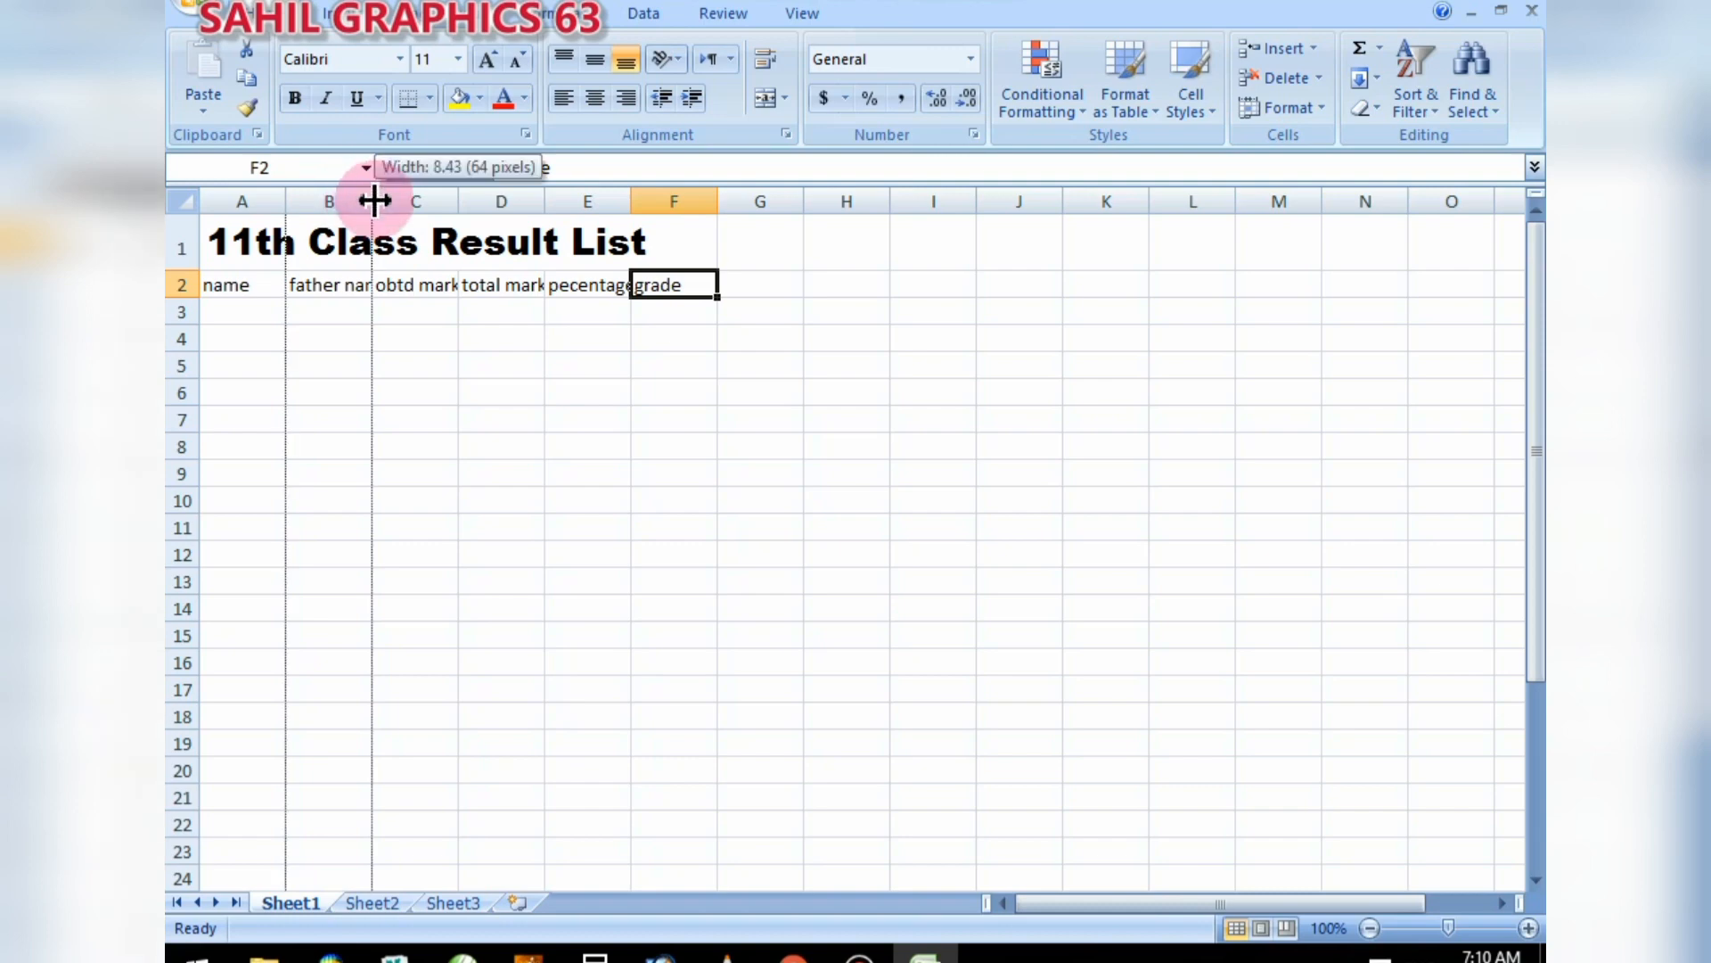
{"action": "left_click_drag", "start_coordinate": [373, 200], "coordinate": [718, 202]}
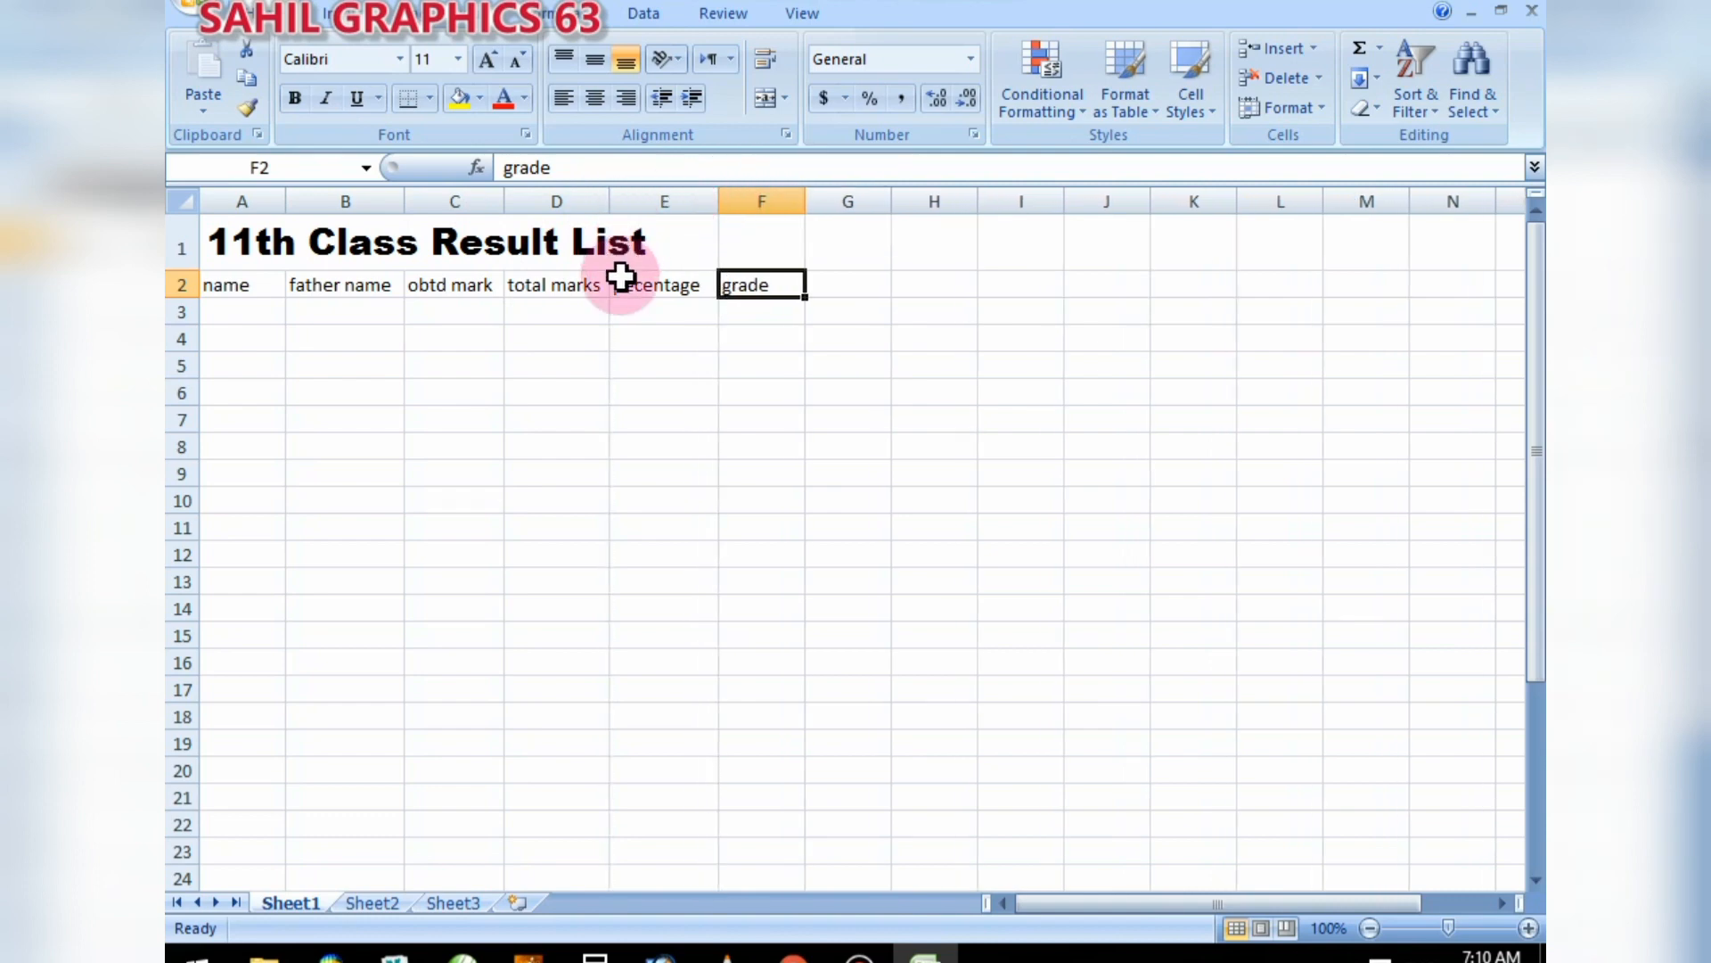
- Make the column headers in A2:F2 bold
{"action": "left_click", "coordinate": [246, 292]}
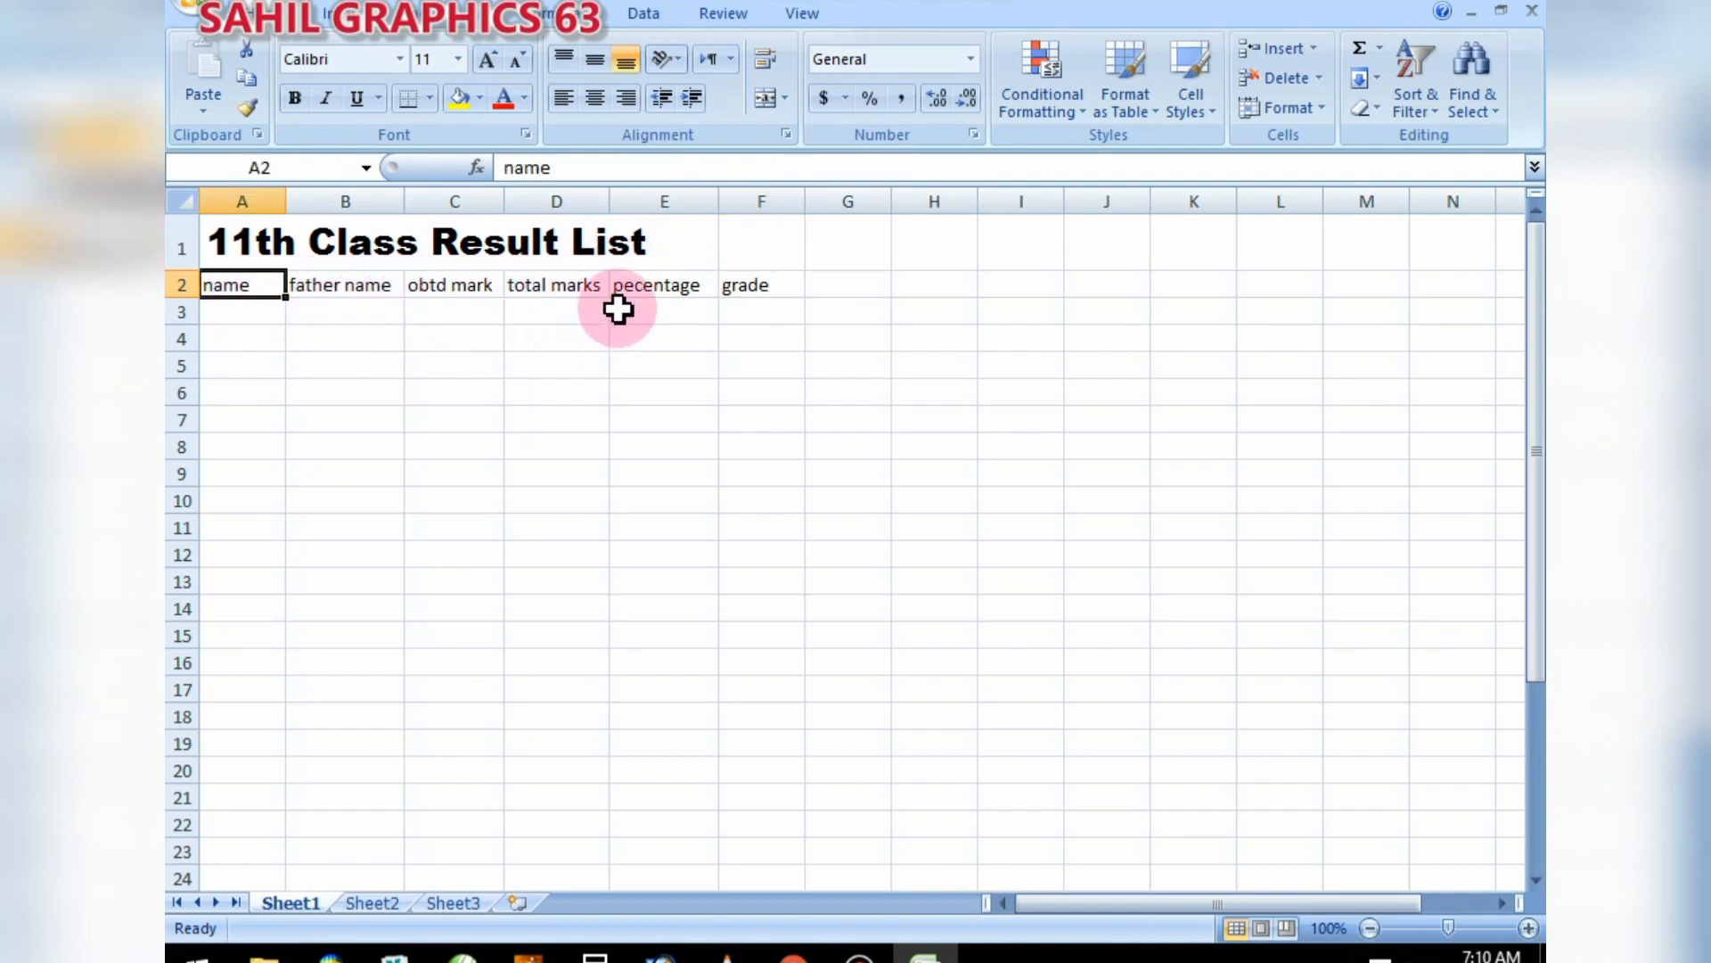
{"action": "left_click", "coordinate": [747, 291], "text": "shift"}
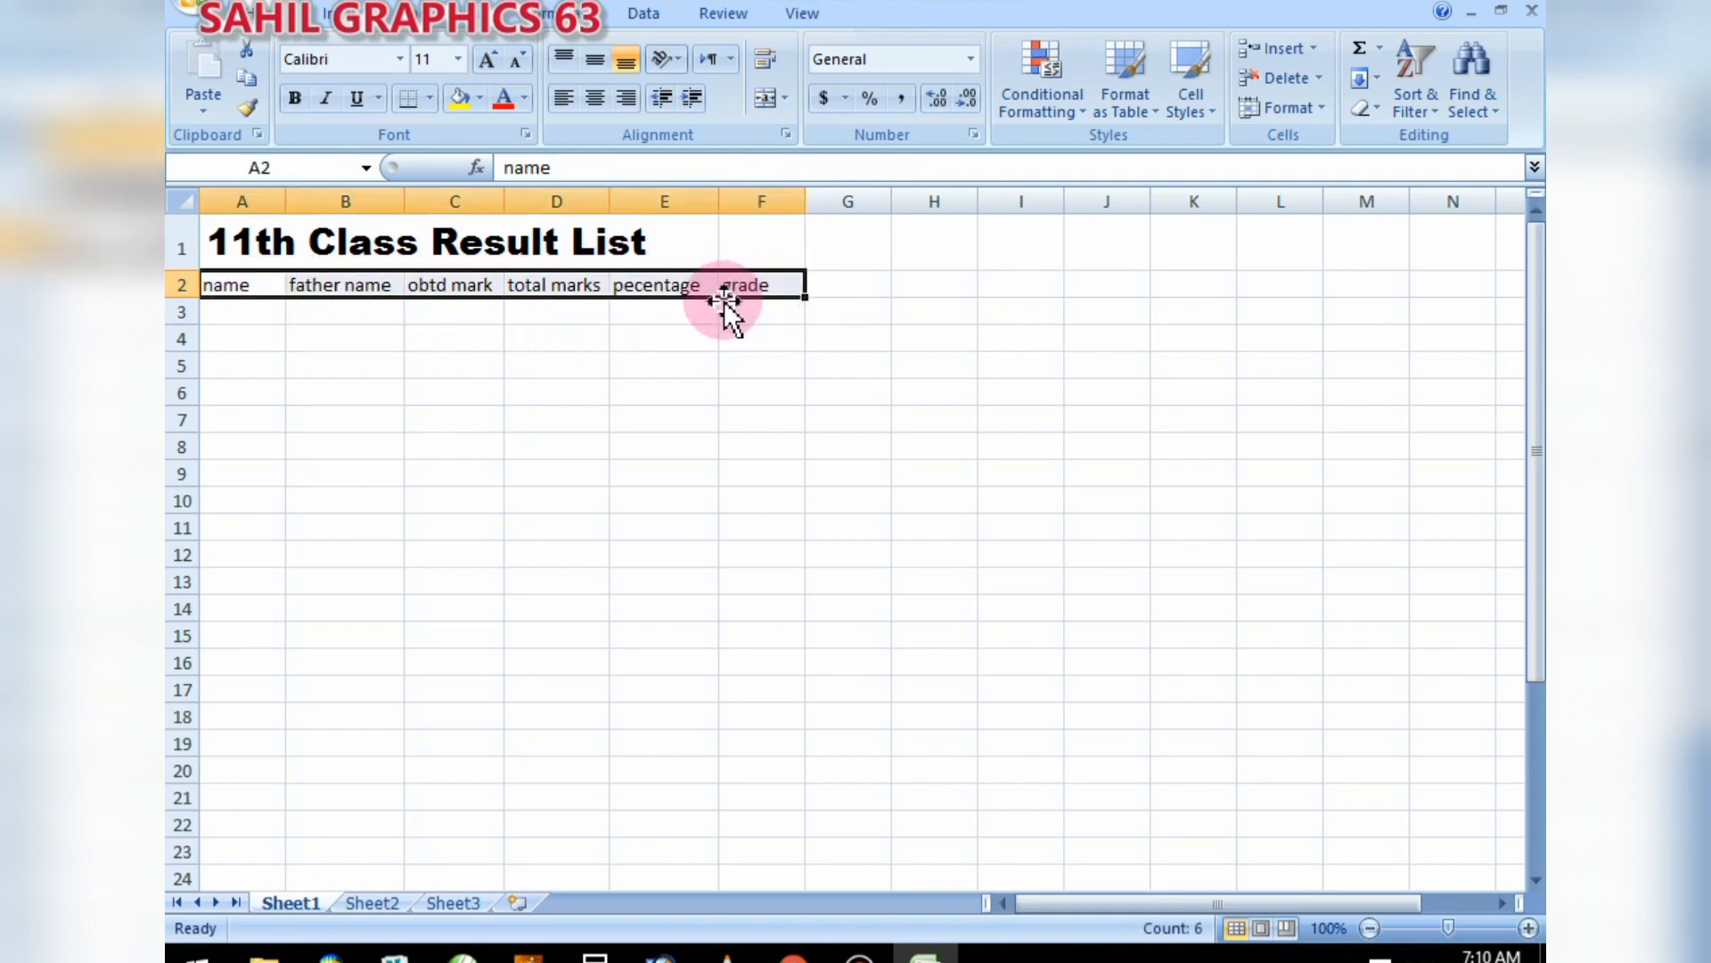
{"action": "left_click", "coordinate": [295, 97]}
- Fill the heading cell A1 with yellow
{"action": "left_click", "coordinate": [484, 234]}
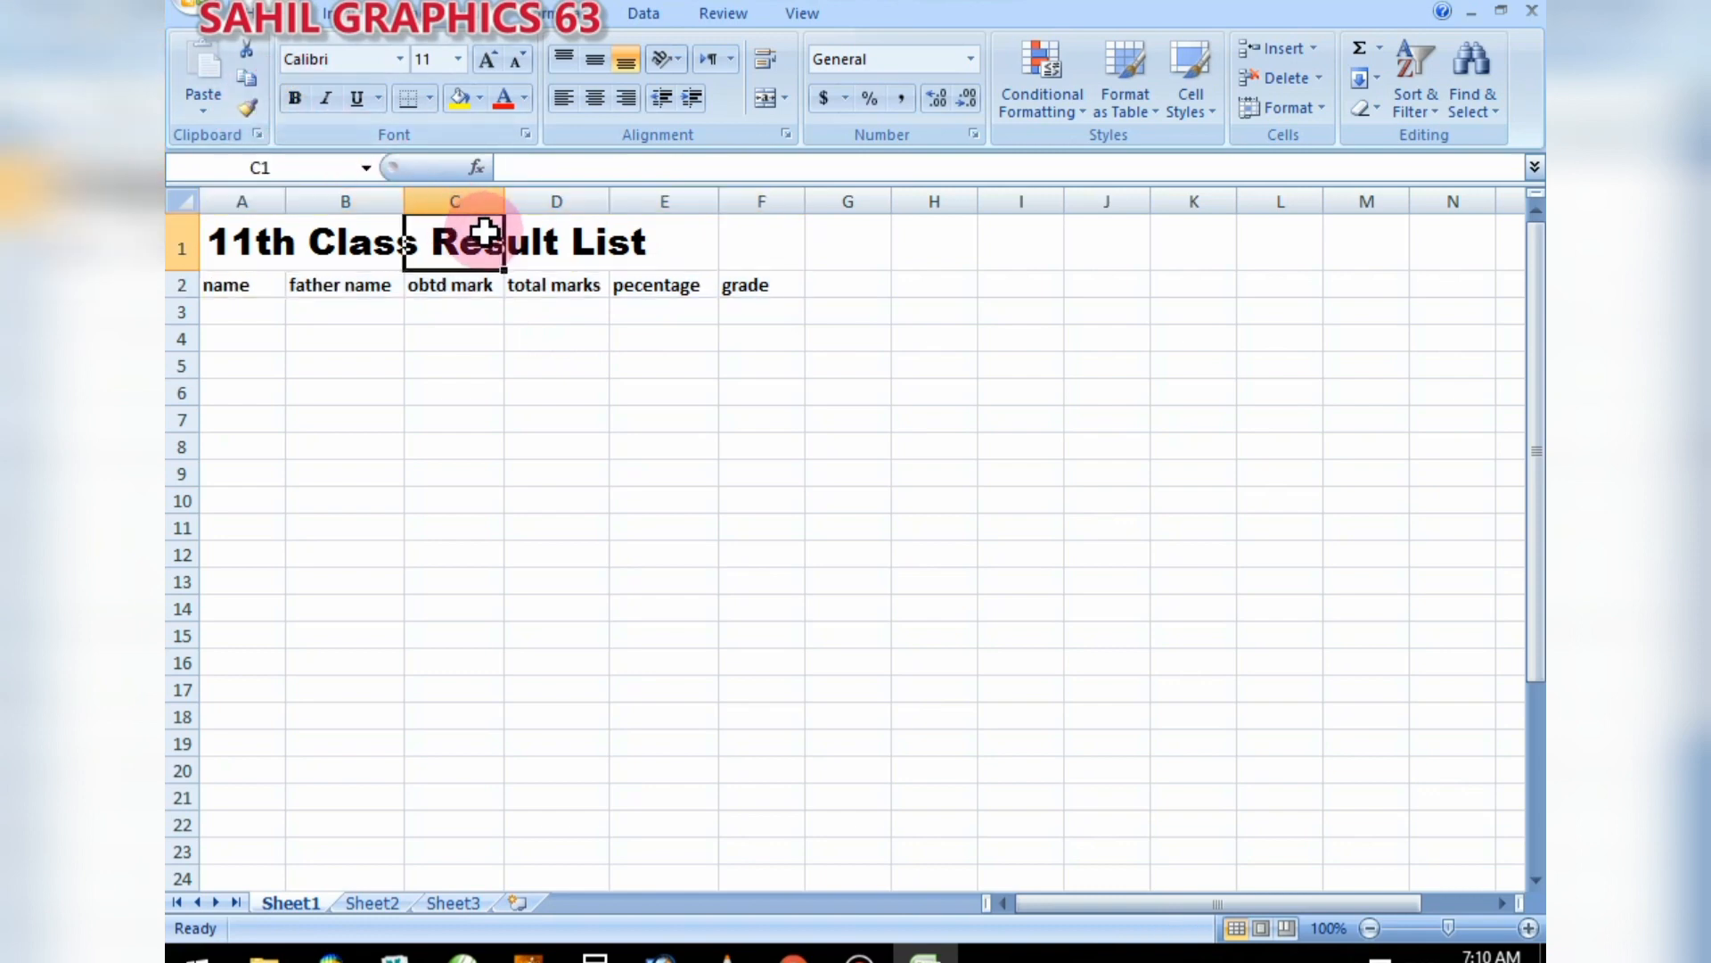
{"action": "left_click", "coordinate": [573, 237]}
{"action": "left_click", "coordinate": [239, 252]}
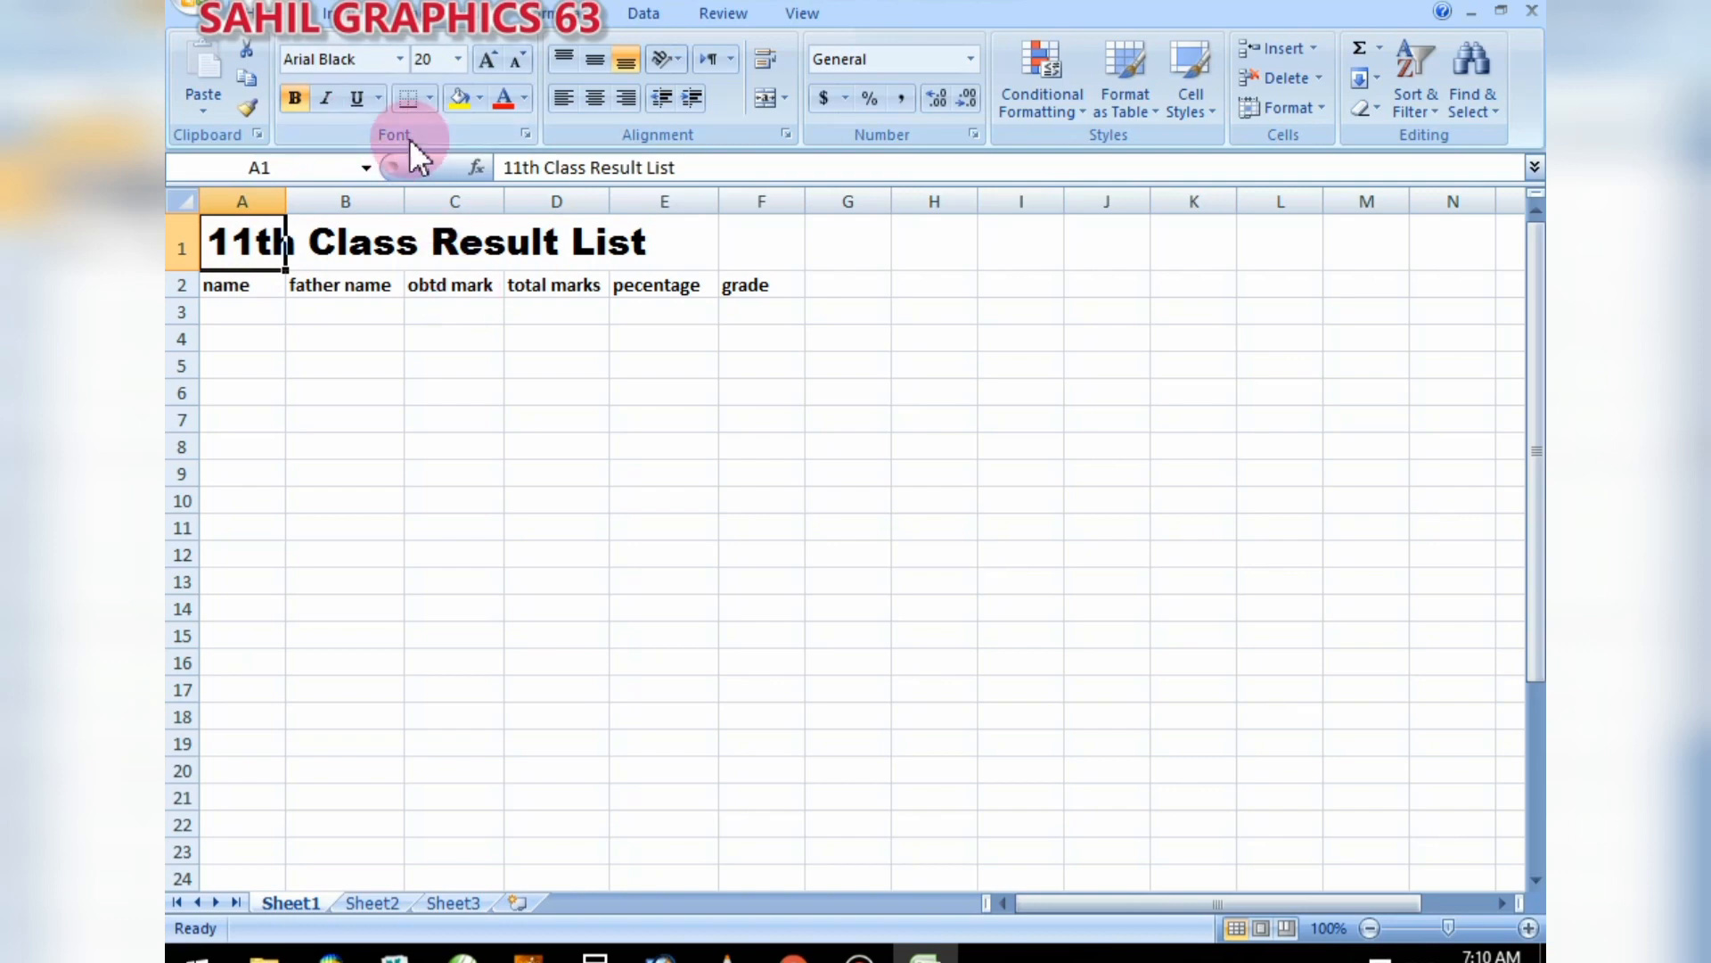
{"action": "left_click", "coordinate": [460, 98]}
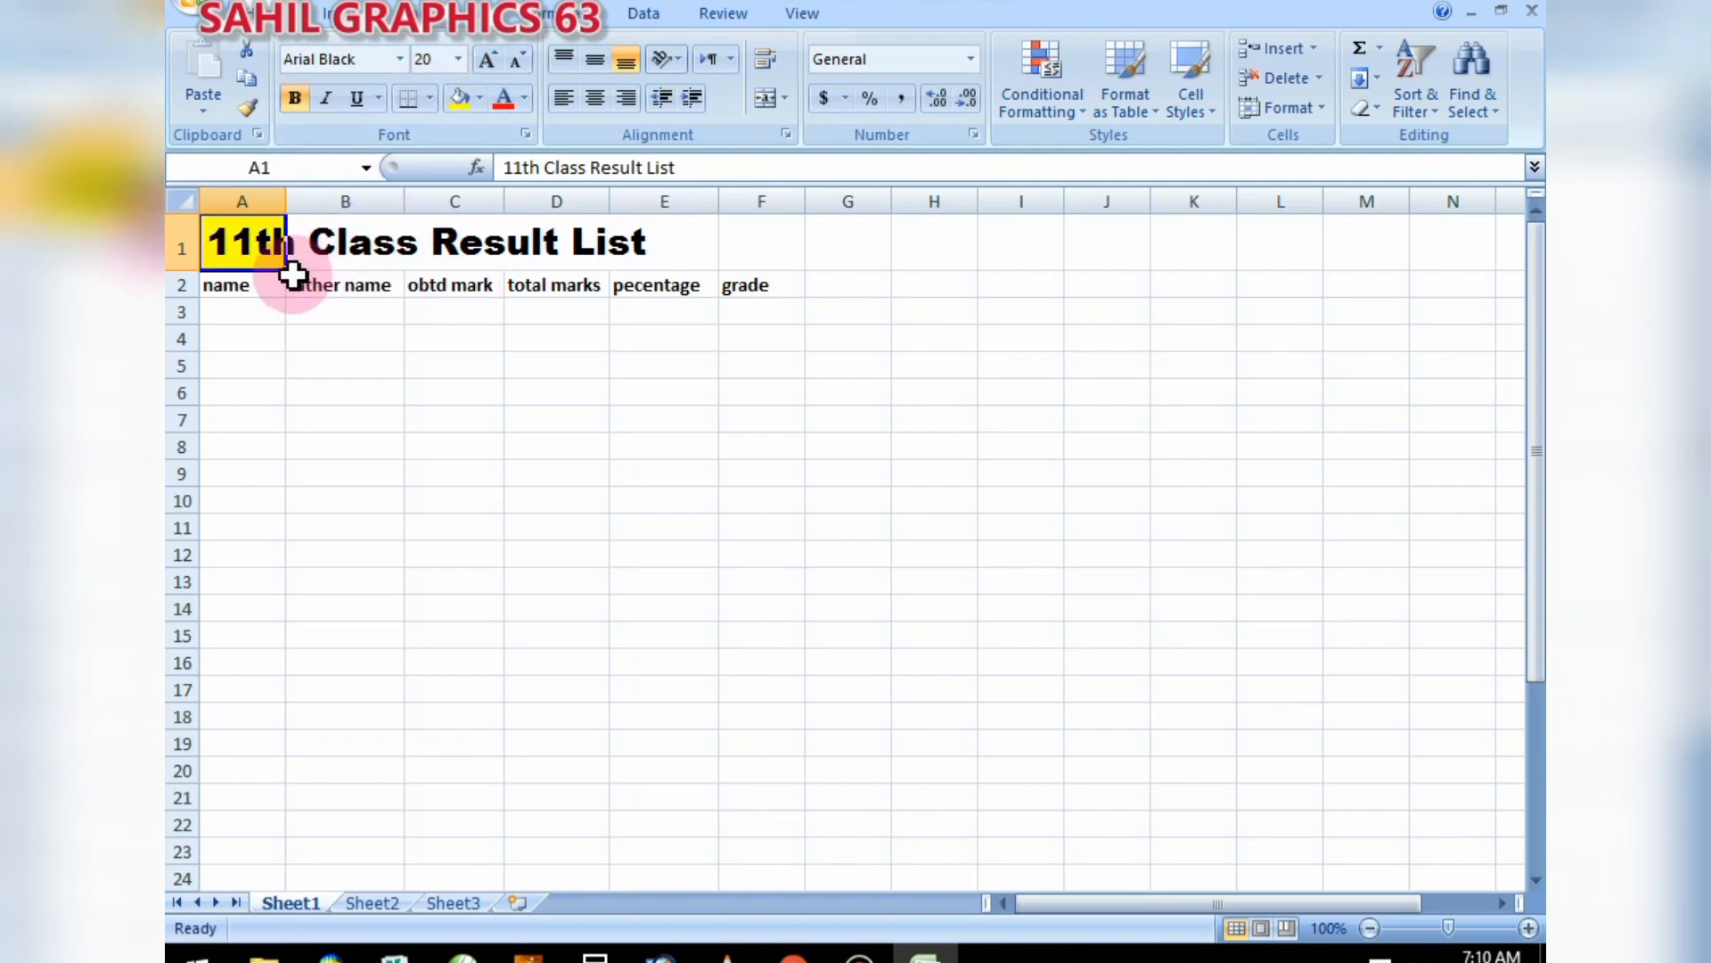
- Fill the heading range A1:E1 with yellow, and change that fill to grey
{"action": "left_click_drag", "start_coordinate": [281, 266], "coordinate": [633, 252]}
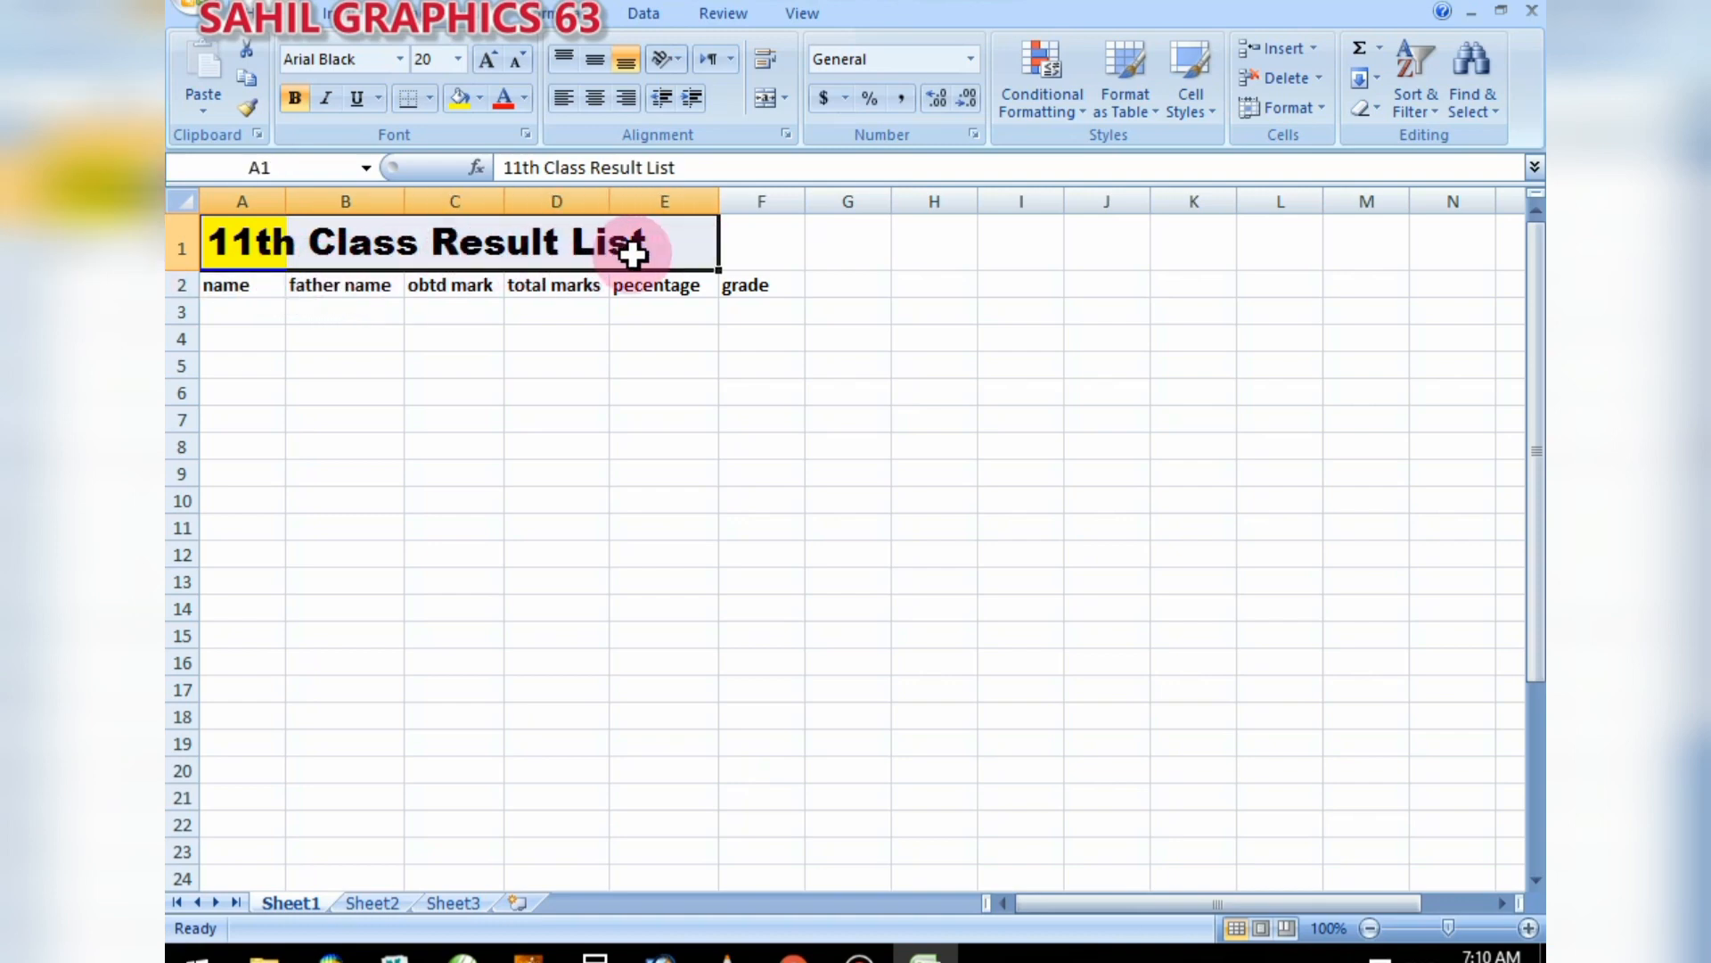
{"action": "left_click", "coordinate": [459, 98]}
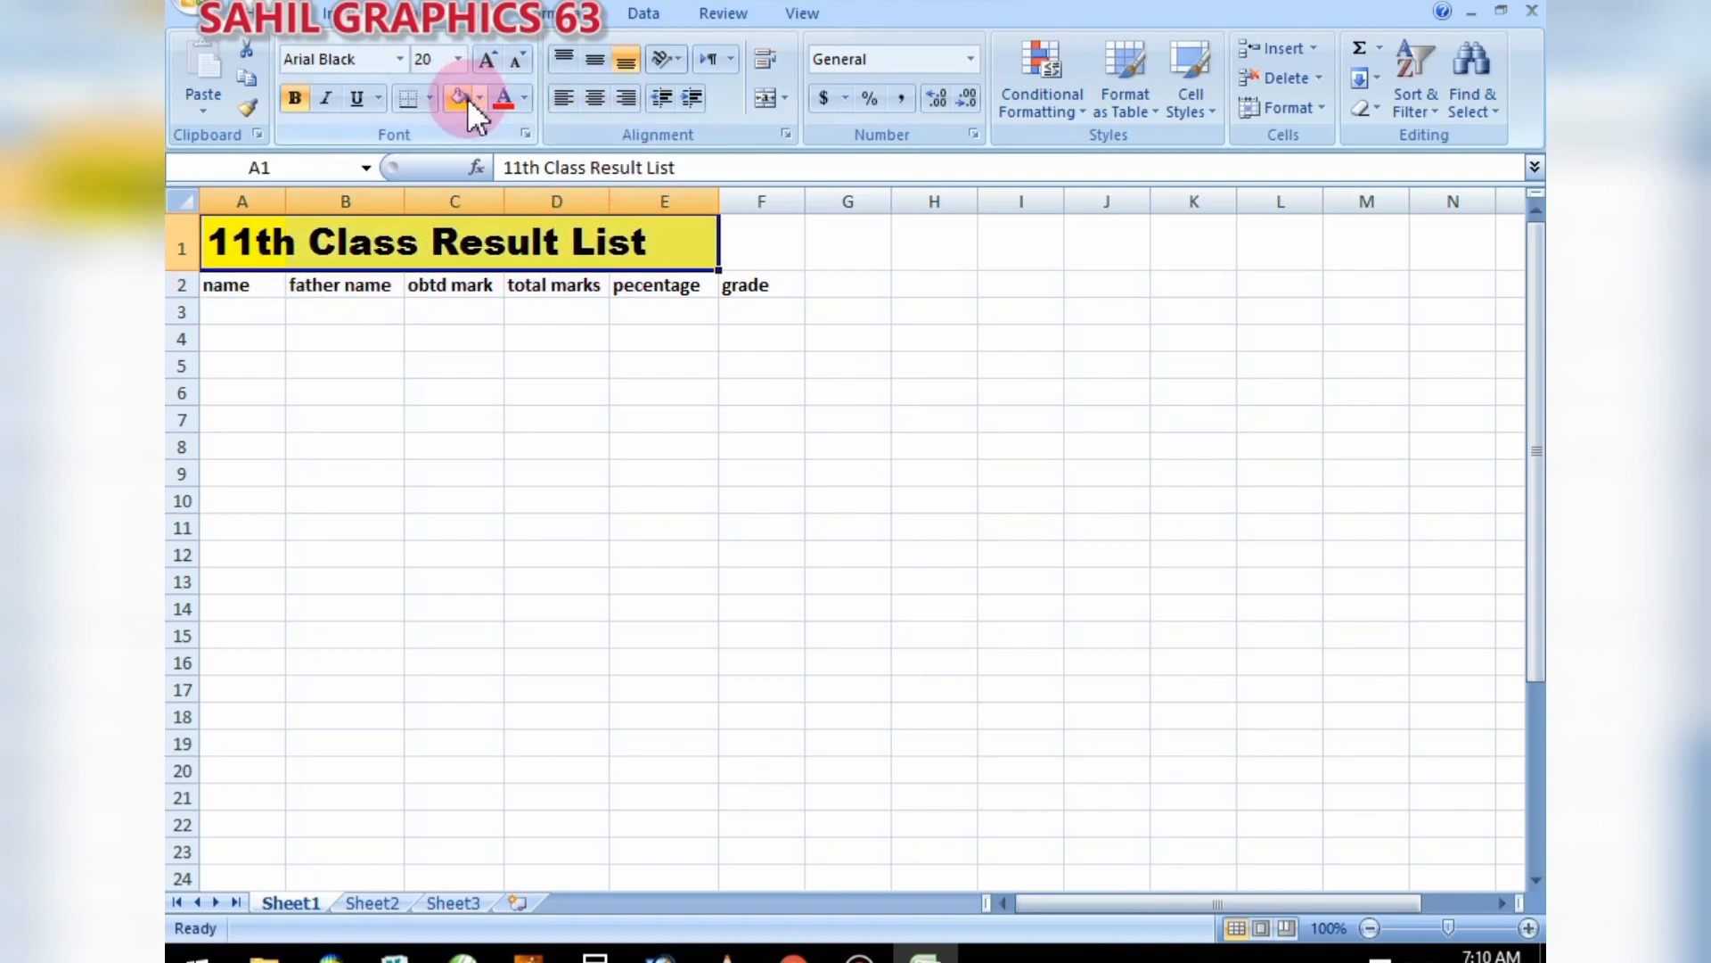
{"action": "left_click", "coordinate": [484, 95]}
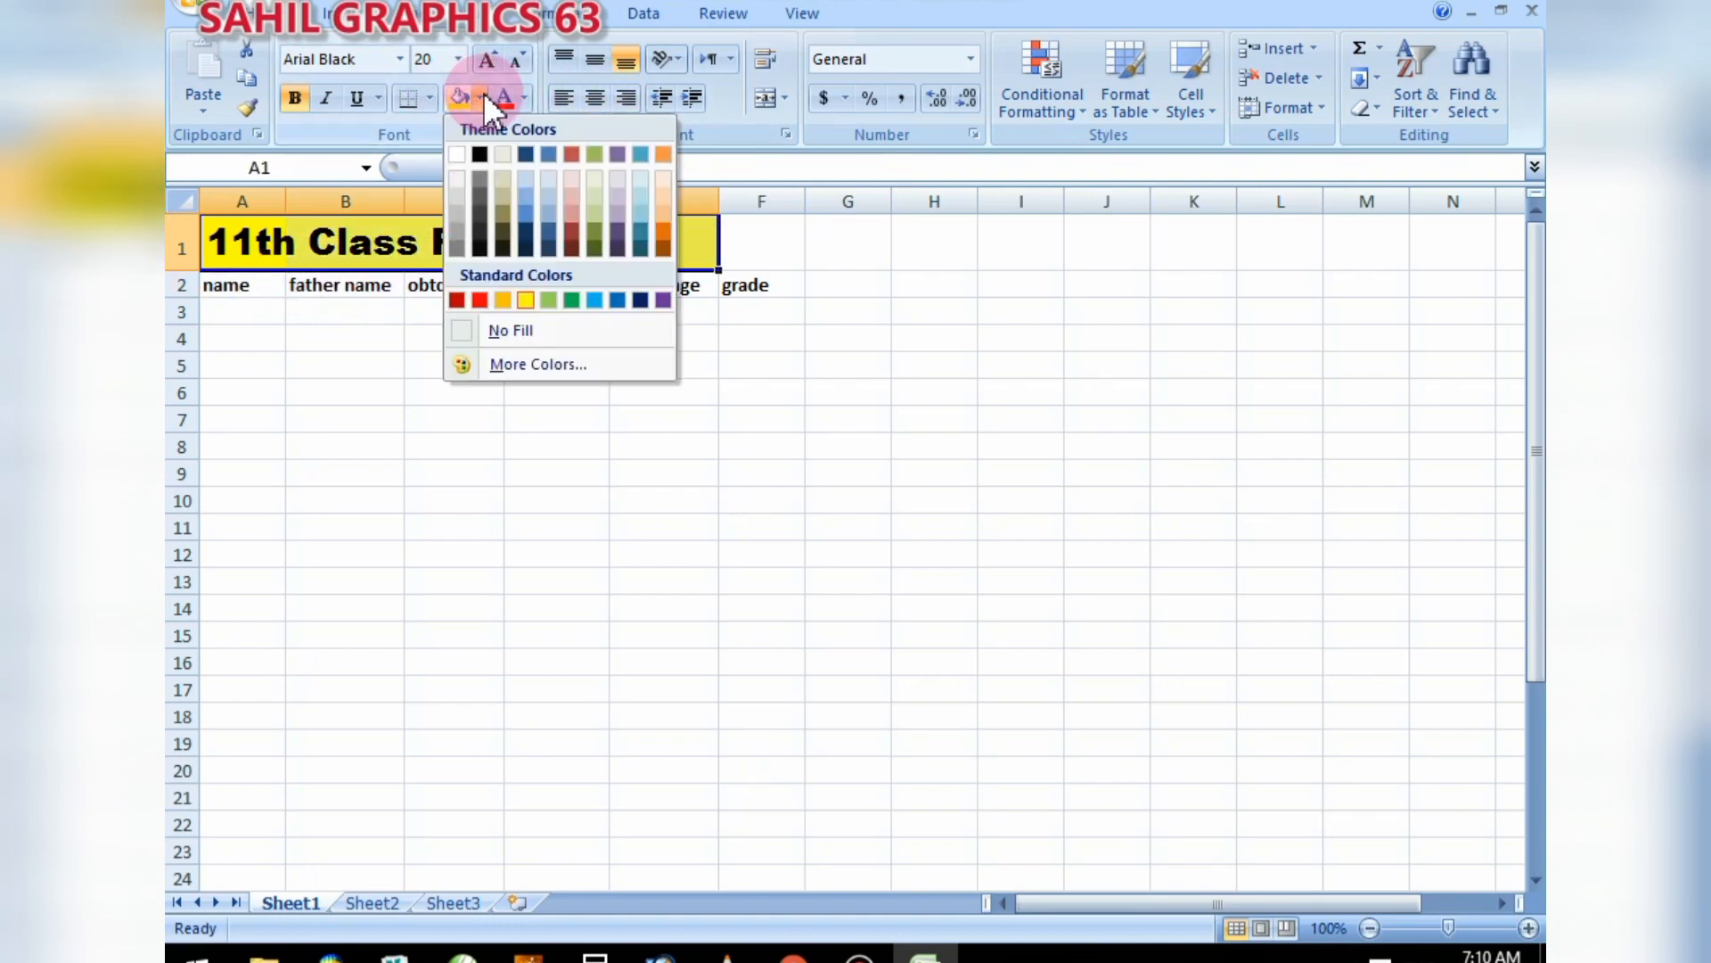
{"action": "left_click", "coordinate": [463, 211]}
{"action": "left_click", "coordinate": [466, 386]}
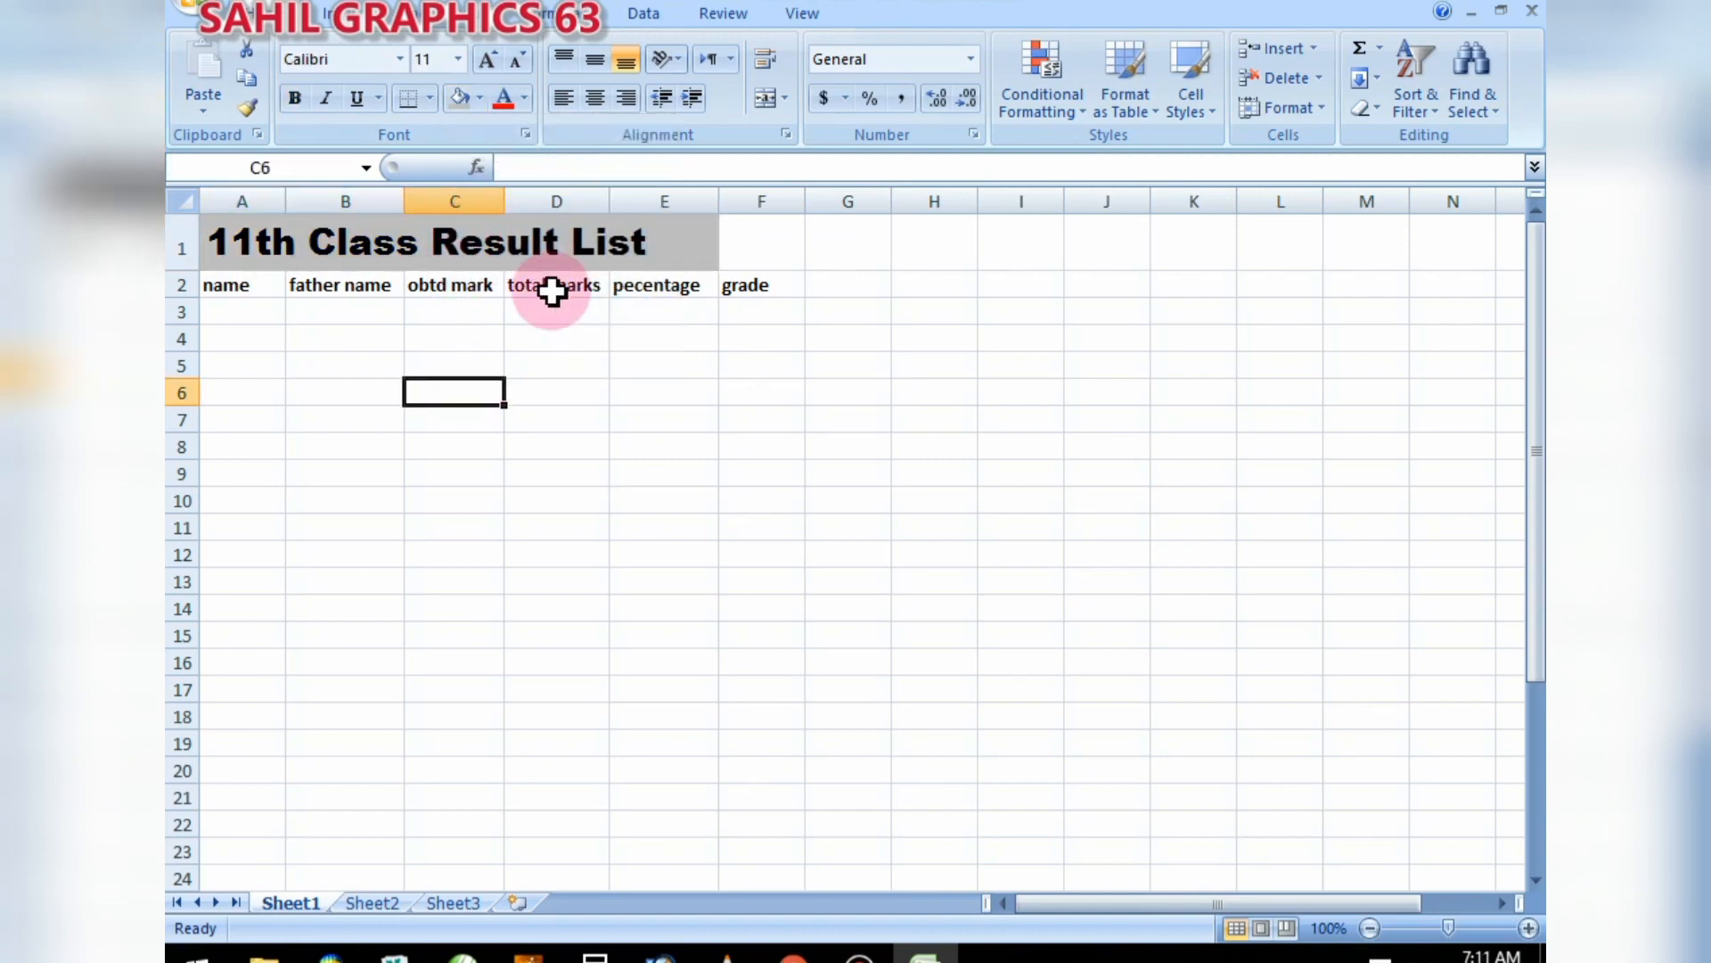
- Capitalise the first letter of the F2 column header so it reads "Grade"
{"action": "left_click", "coordinate": [525, 306]}
{"action": "left_click", "coordinate": [762, 287]}
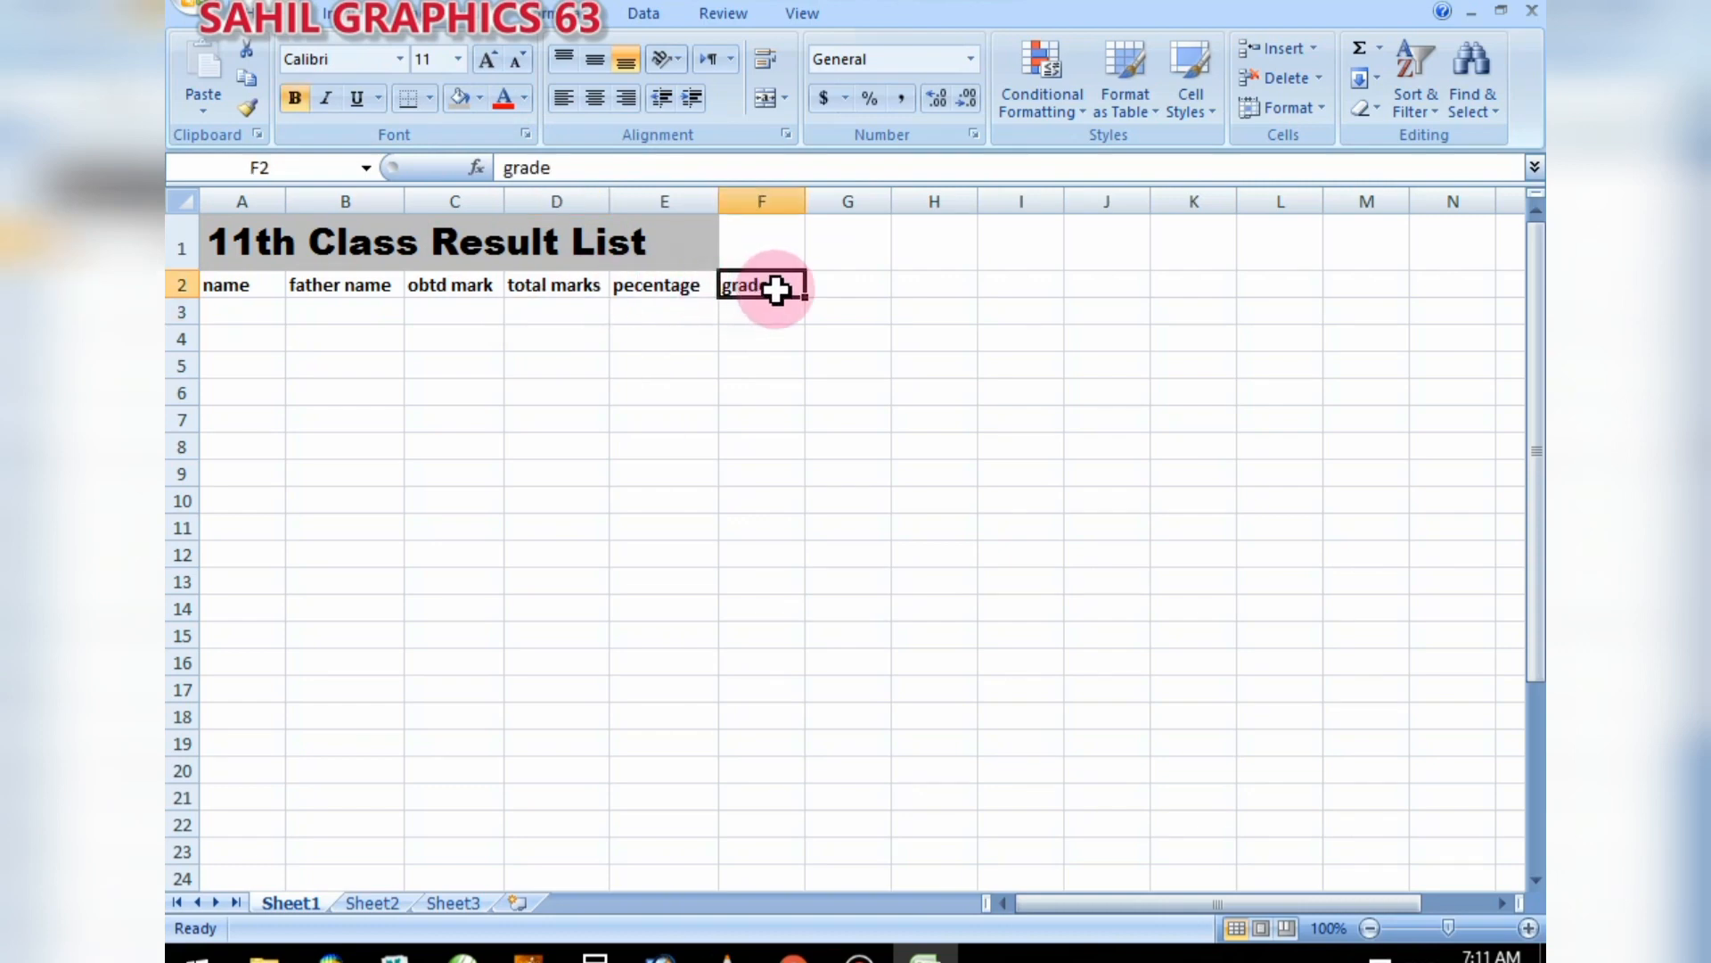
{"action": "double_click", "coordinate": [738, 284]}
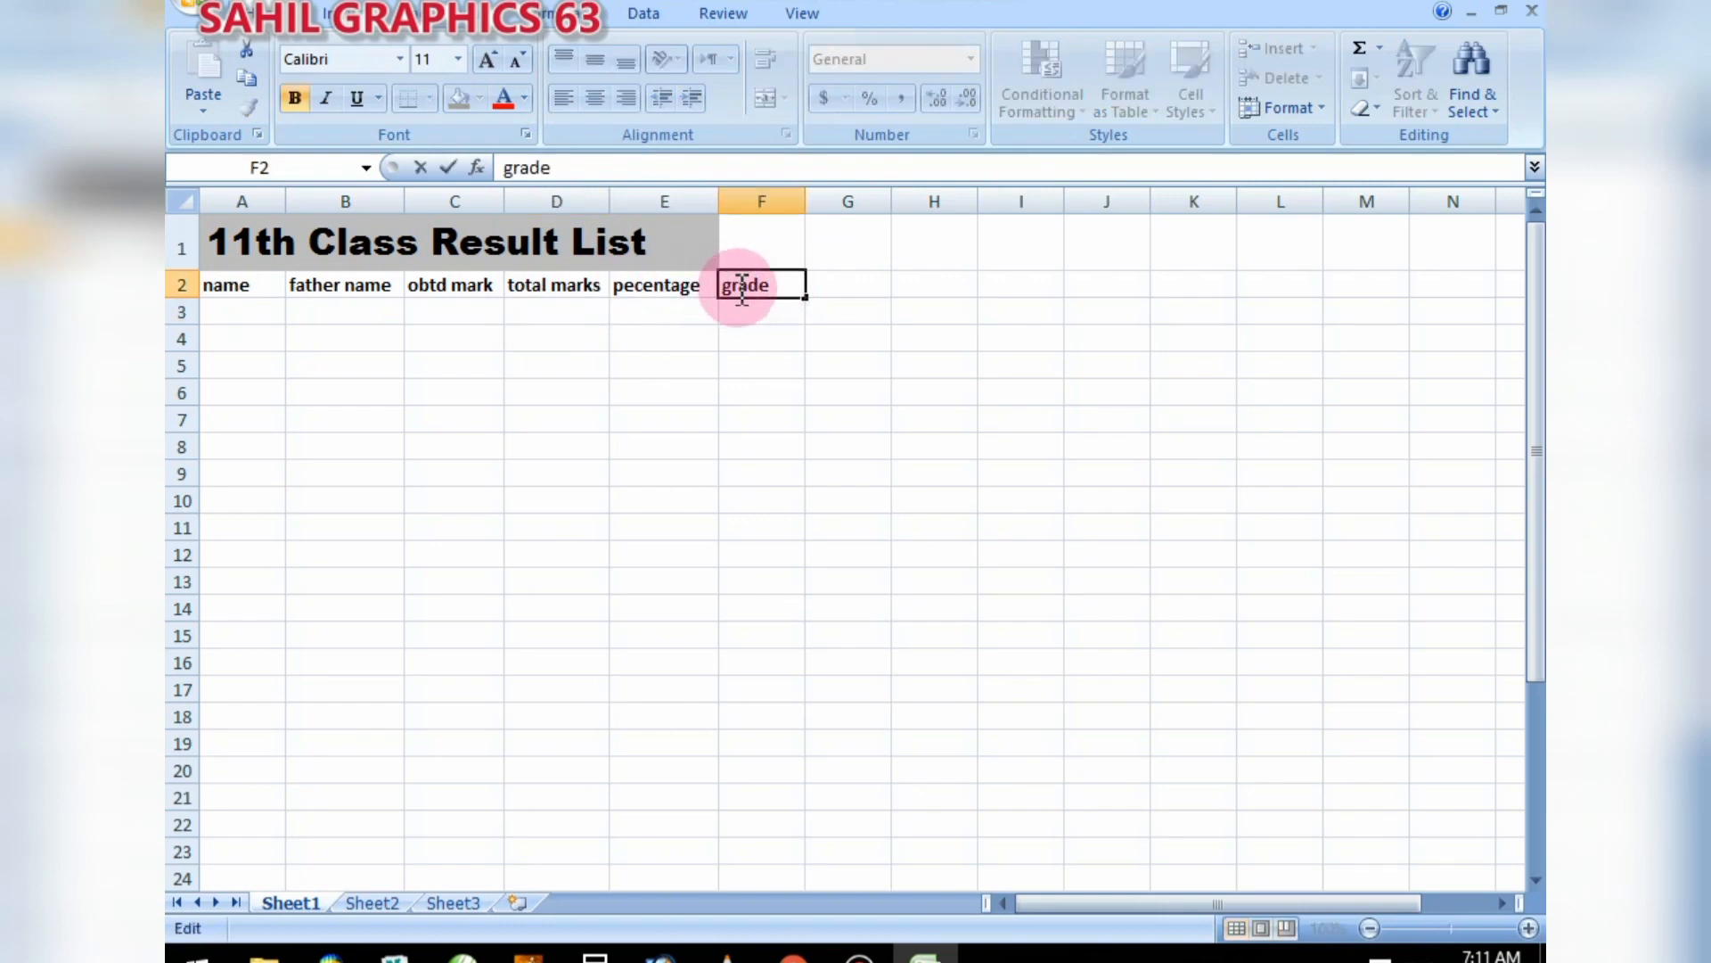
{"action": "key", "text": "BackSpace"}
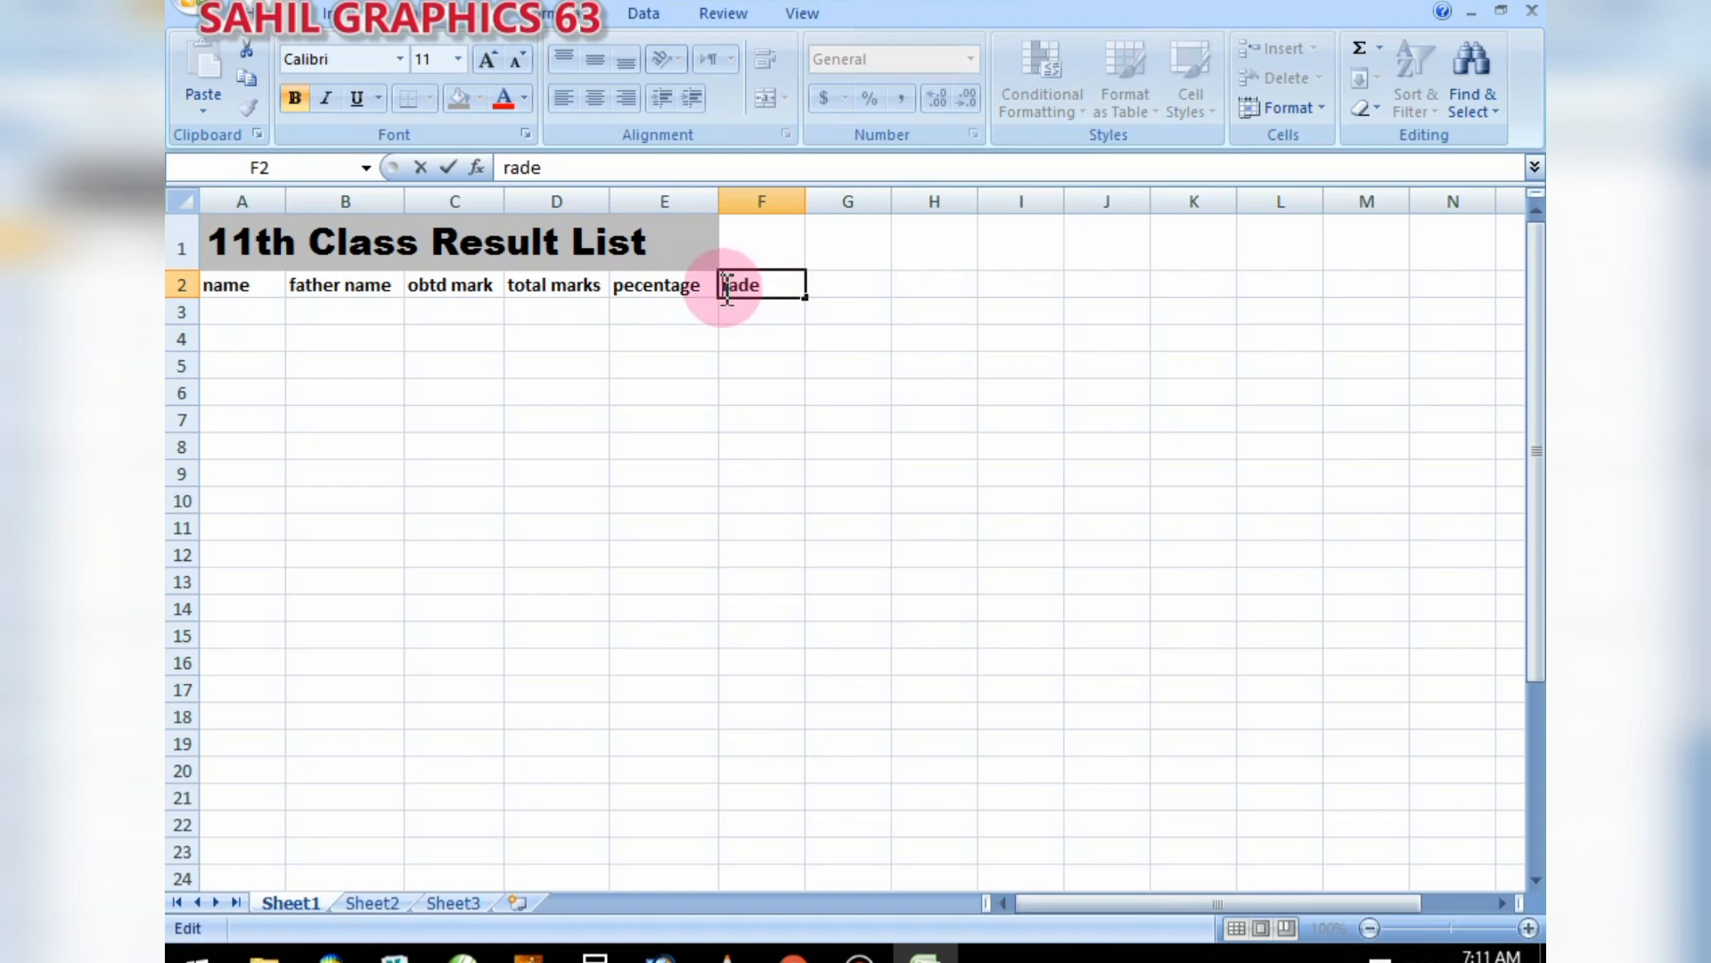
{"action": "type", "text": "G"}
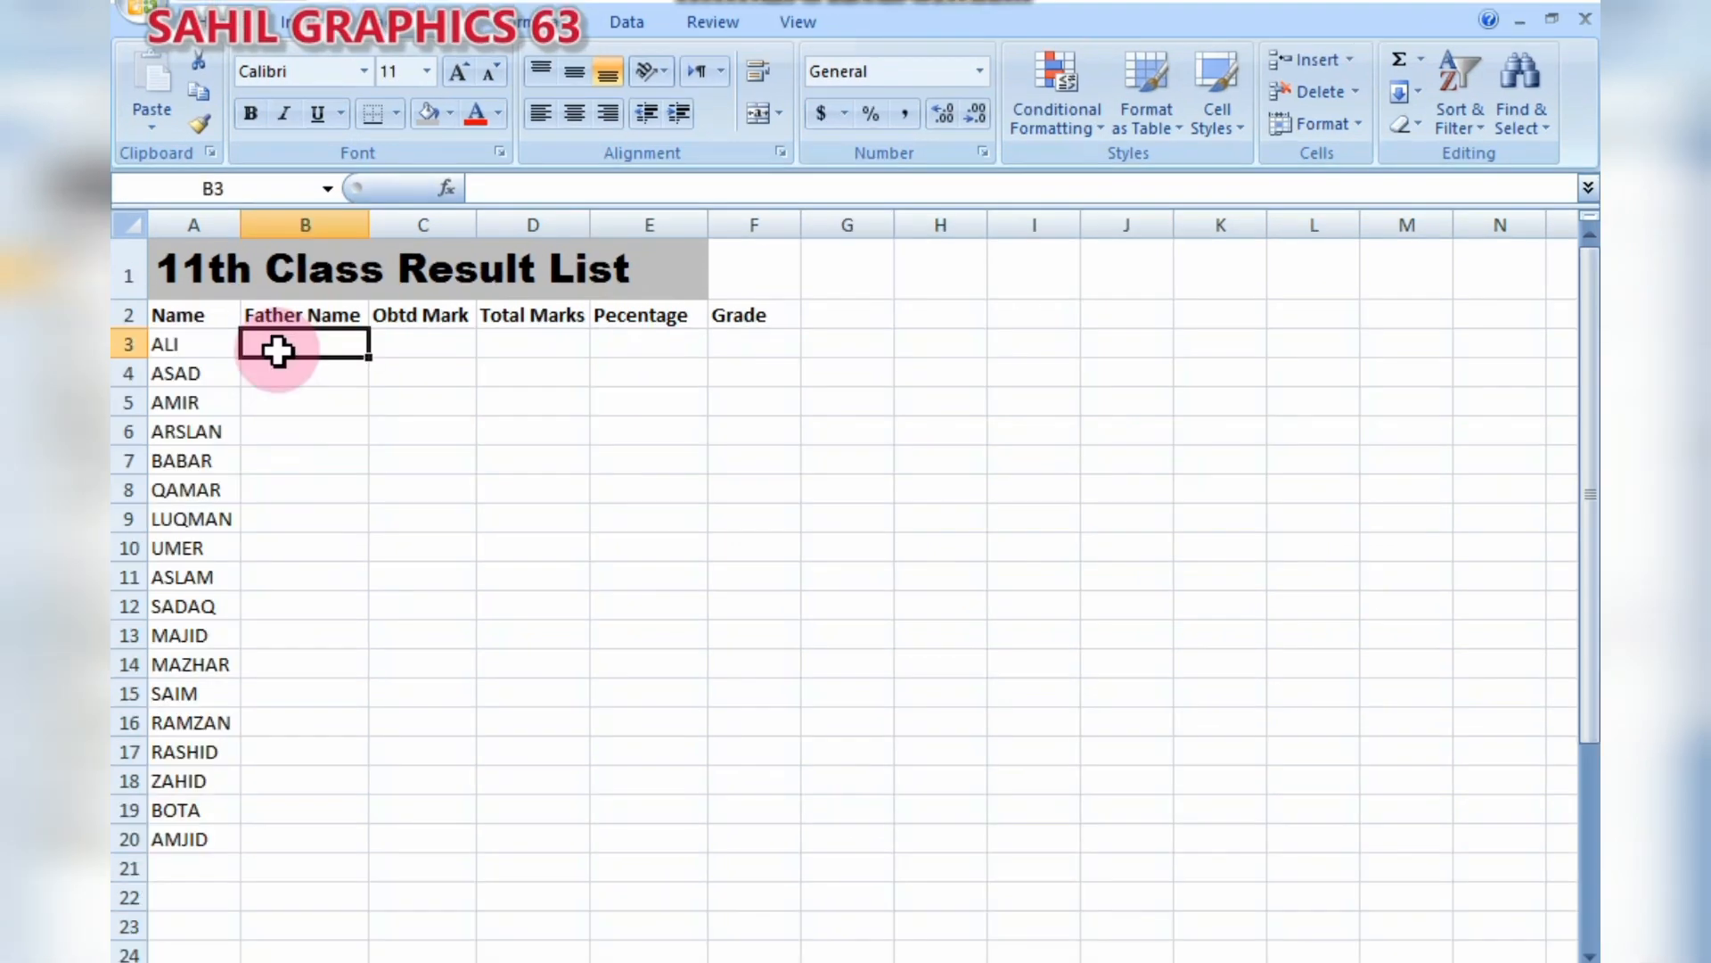
- Enter the fathers' names down the Father Name column, starting at B3
{"action": "type", "text": "SADDIQUE"}
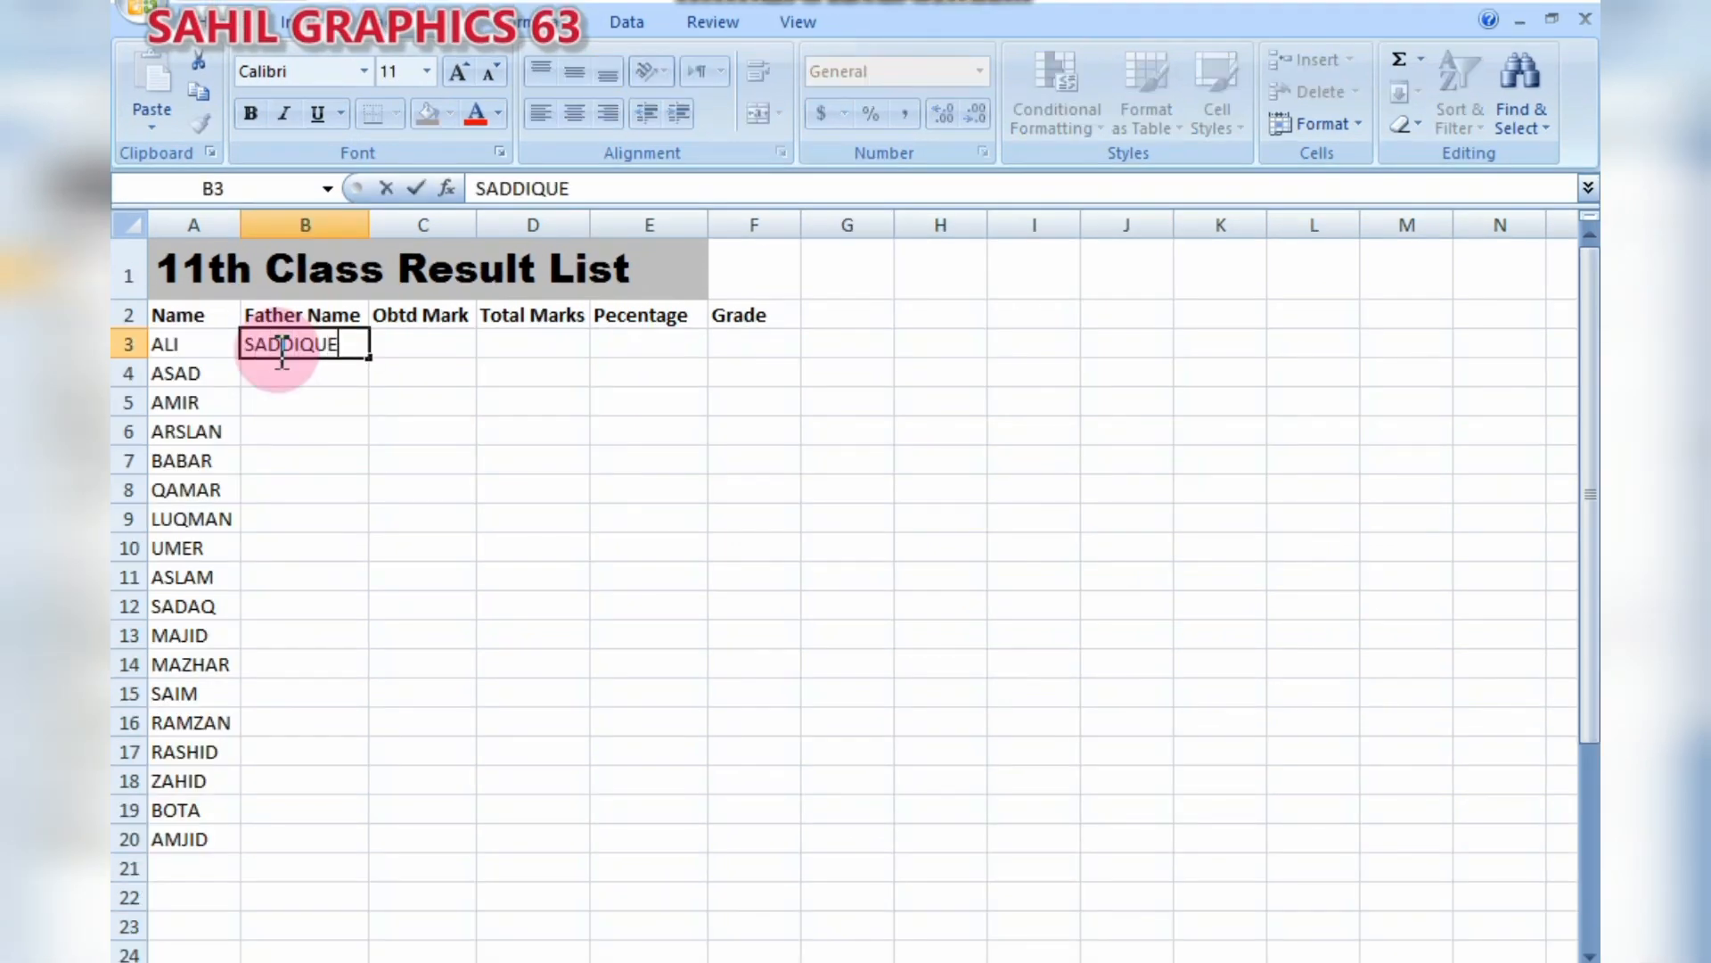
{"action": "key", "text": "Return"}
{"action": "type", "text": "USMAN"}
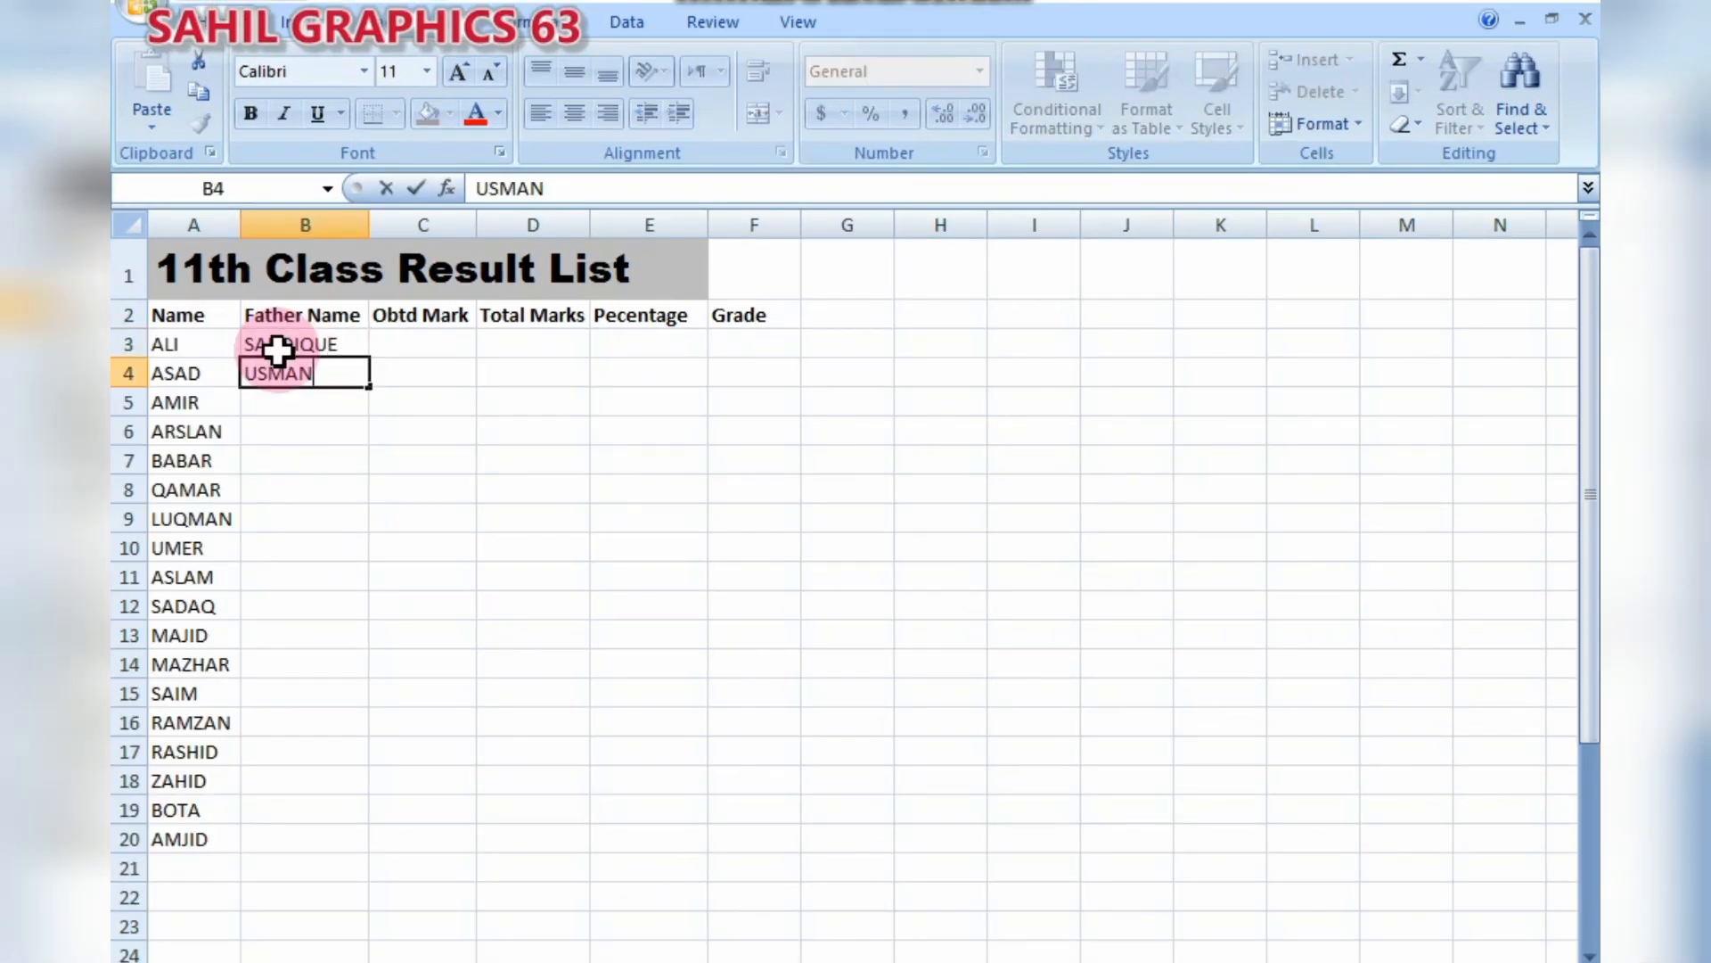
{"action": "key", "text": "Return"}
{"action": "type", "text": "MOH"}
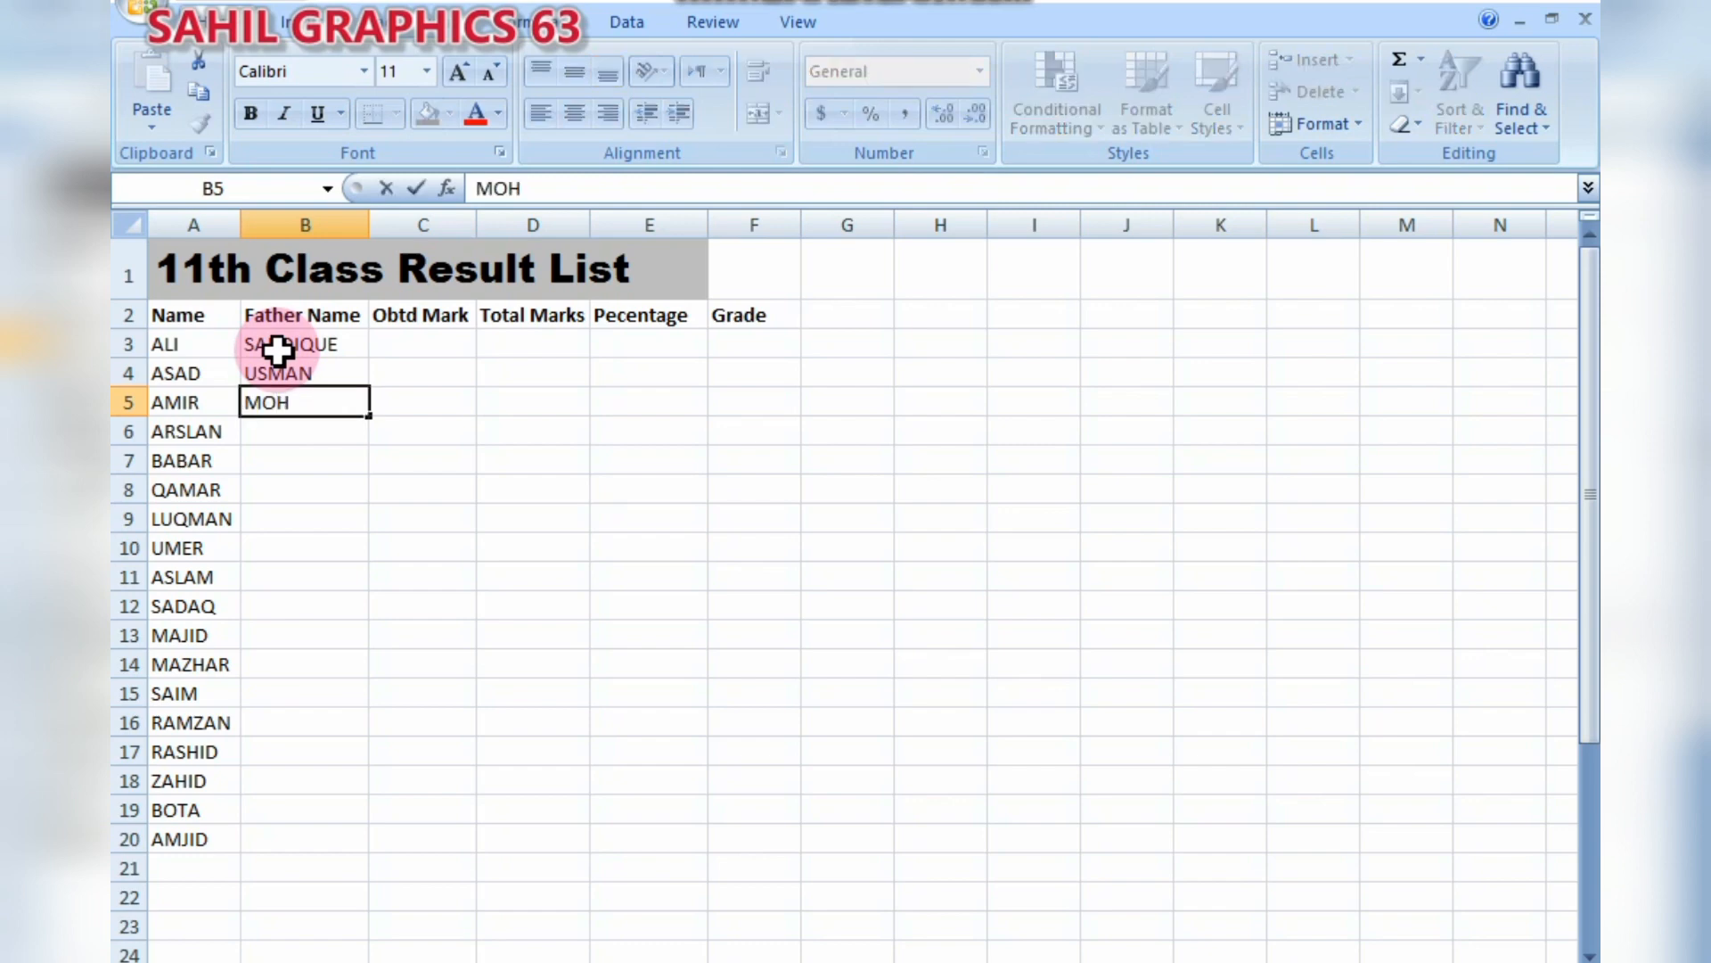
{"action": "key", "text": "BackSpace"}
{"action": "key", "text": "BackSpace"}
{"action": "key", "text": "BackSpace"}
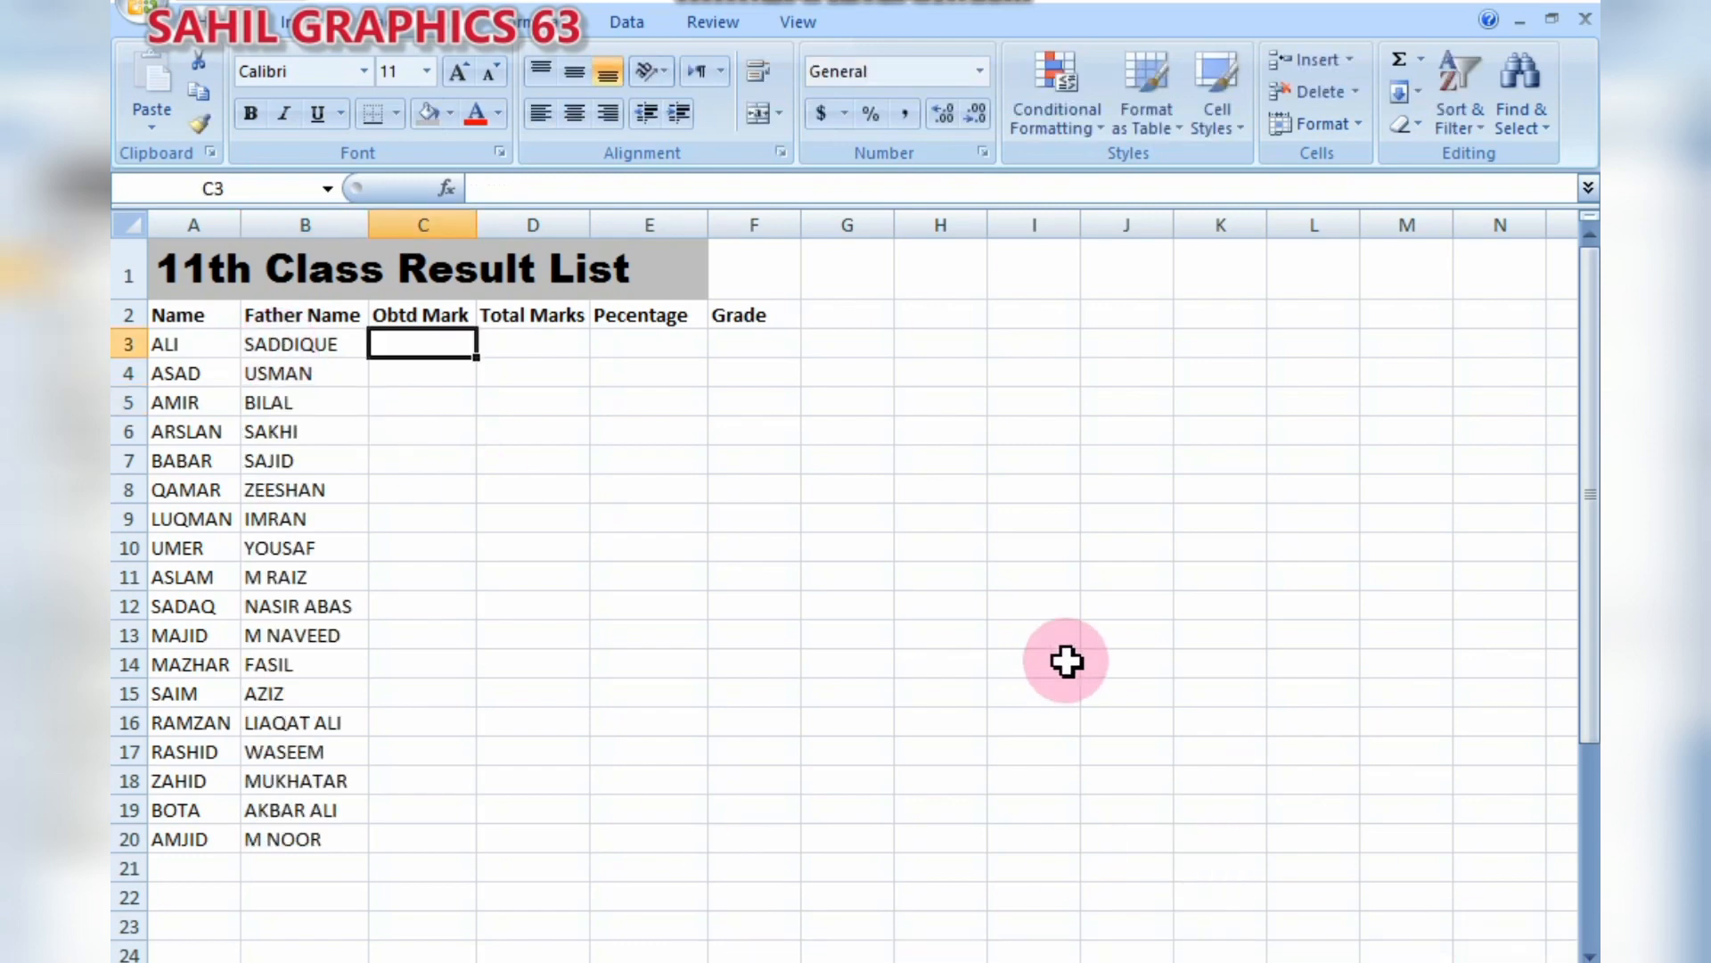
- Enter the obtained marks 890, 750, 940, 949, 862 and 964 in C3:C8
{"action": "type", "text": "890"}
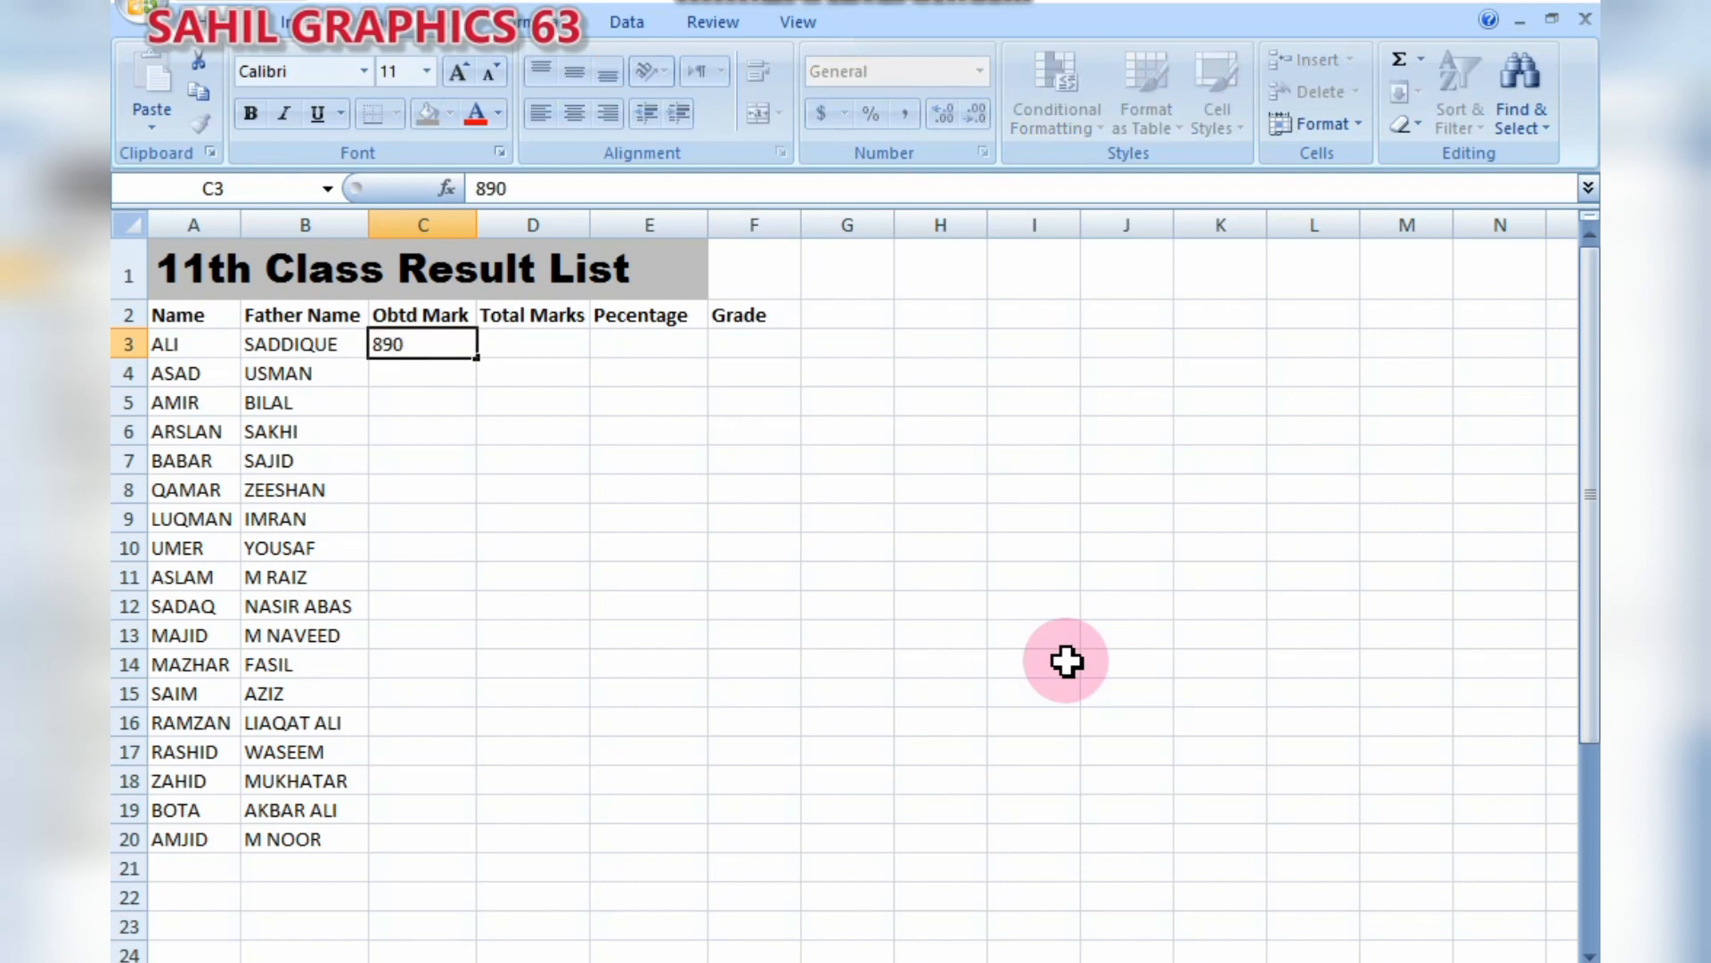
{"action": "key", "text": "Return"}
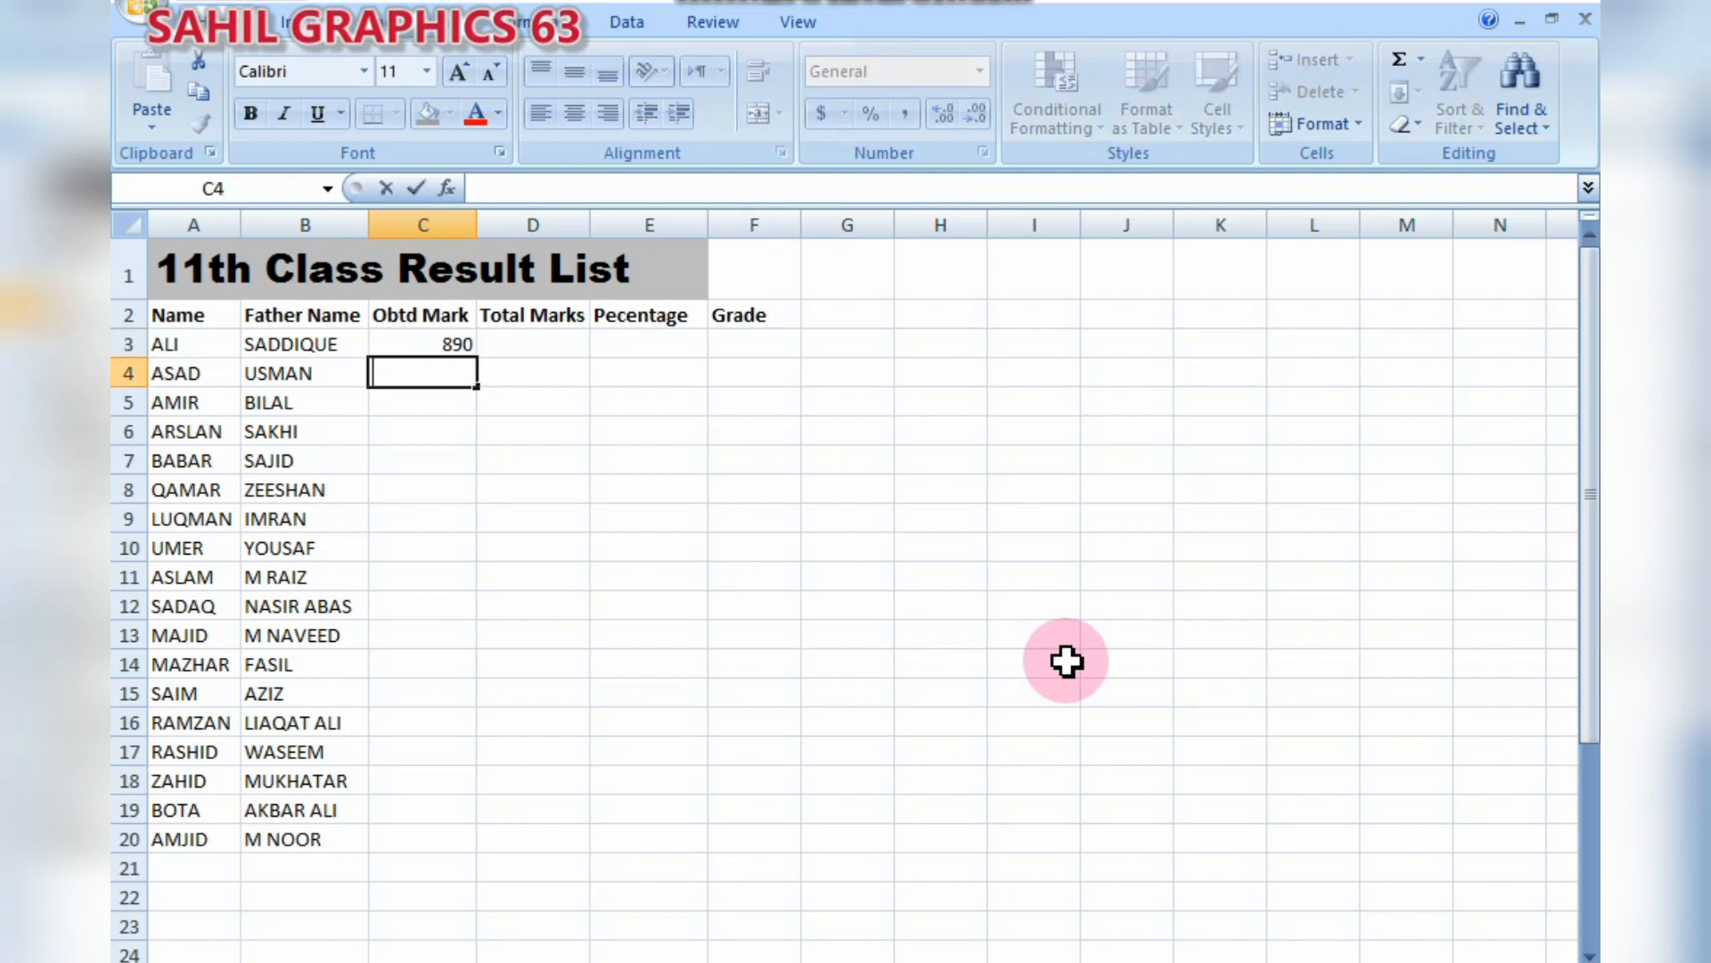
{"action": "type", "text": "750"}
{"action": "key", "text": "Return"}
{"action": "type", "text": "940"}
{"action": "key", "text": "Return"}
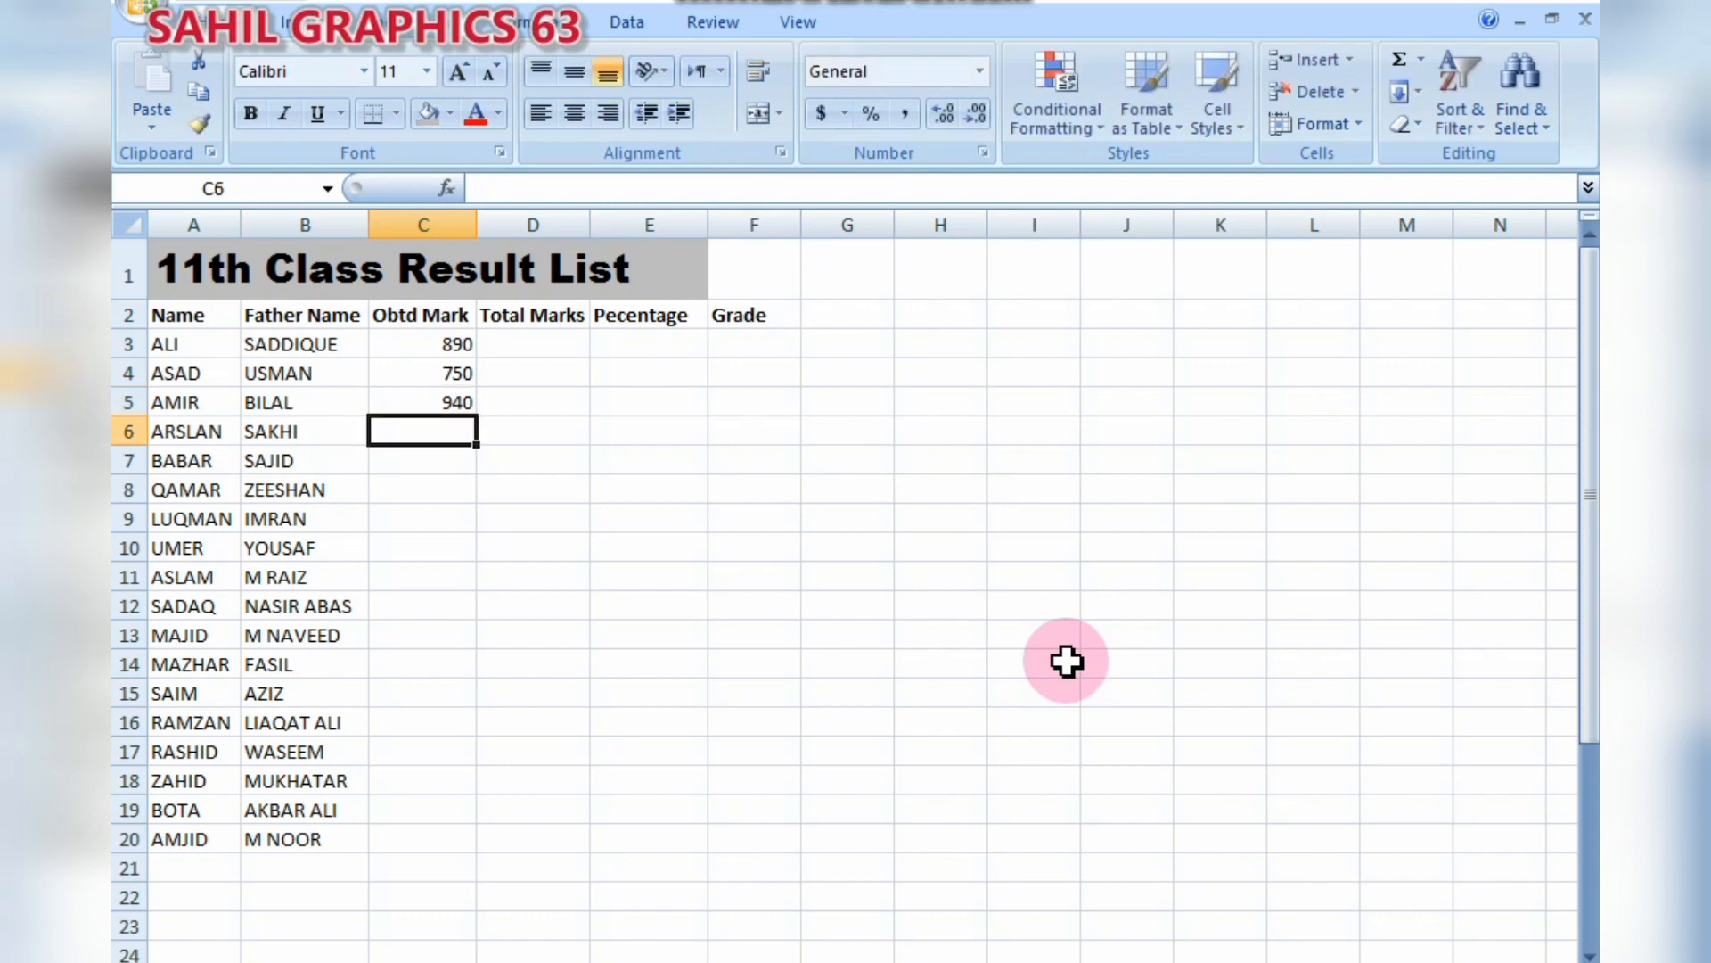
{"action": "type", "text": "949"}
{"action": "key", "text": "Return"}
{"action": "type", "text": "862"}
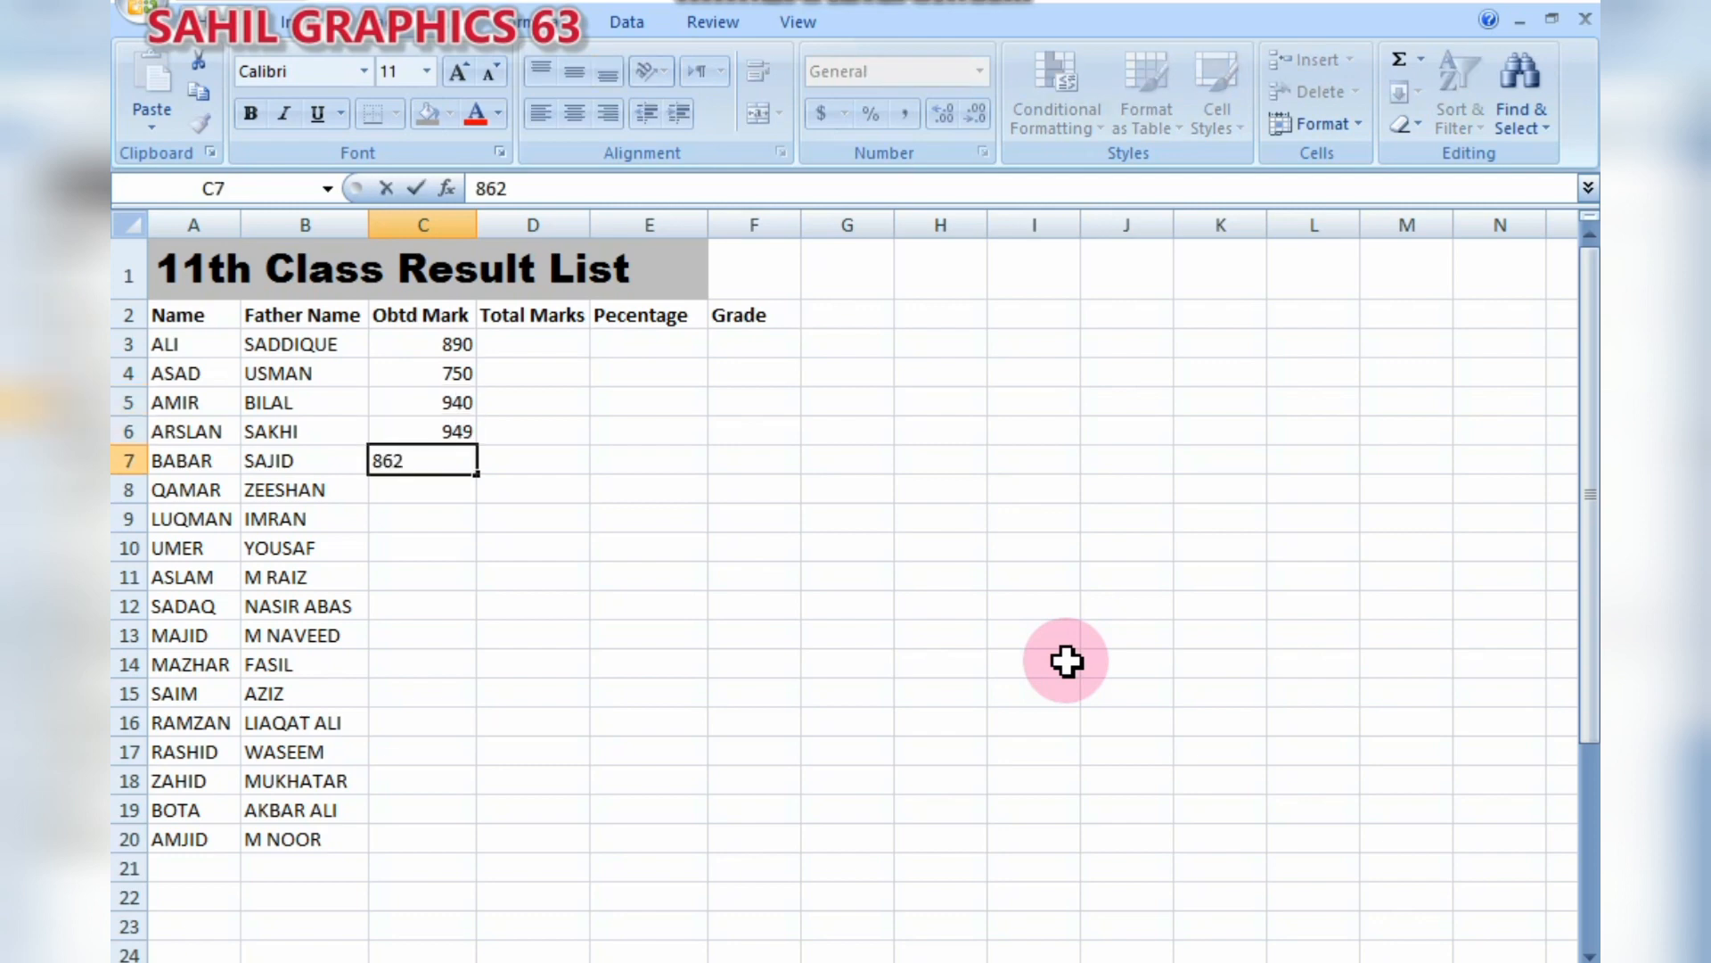
{"action": "key", "text": "Return"}
{"action": "type", "text": "964"}
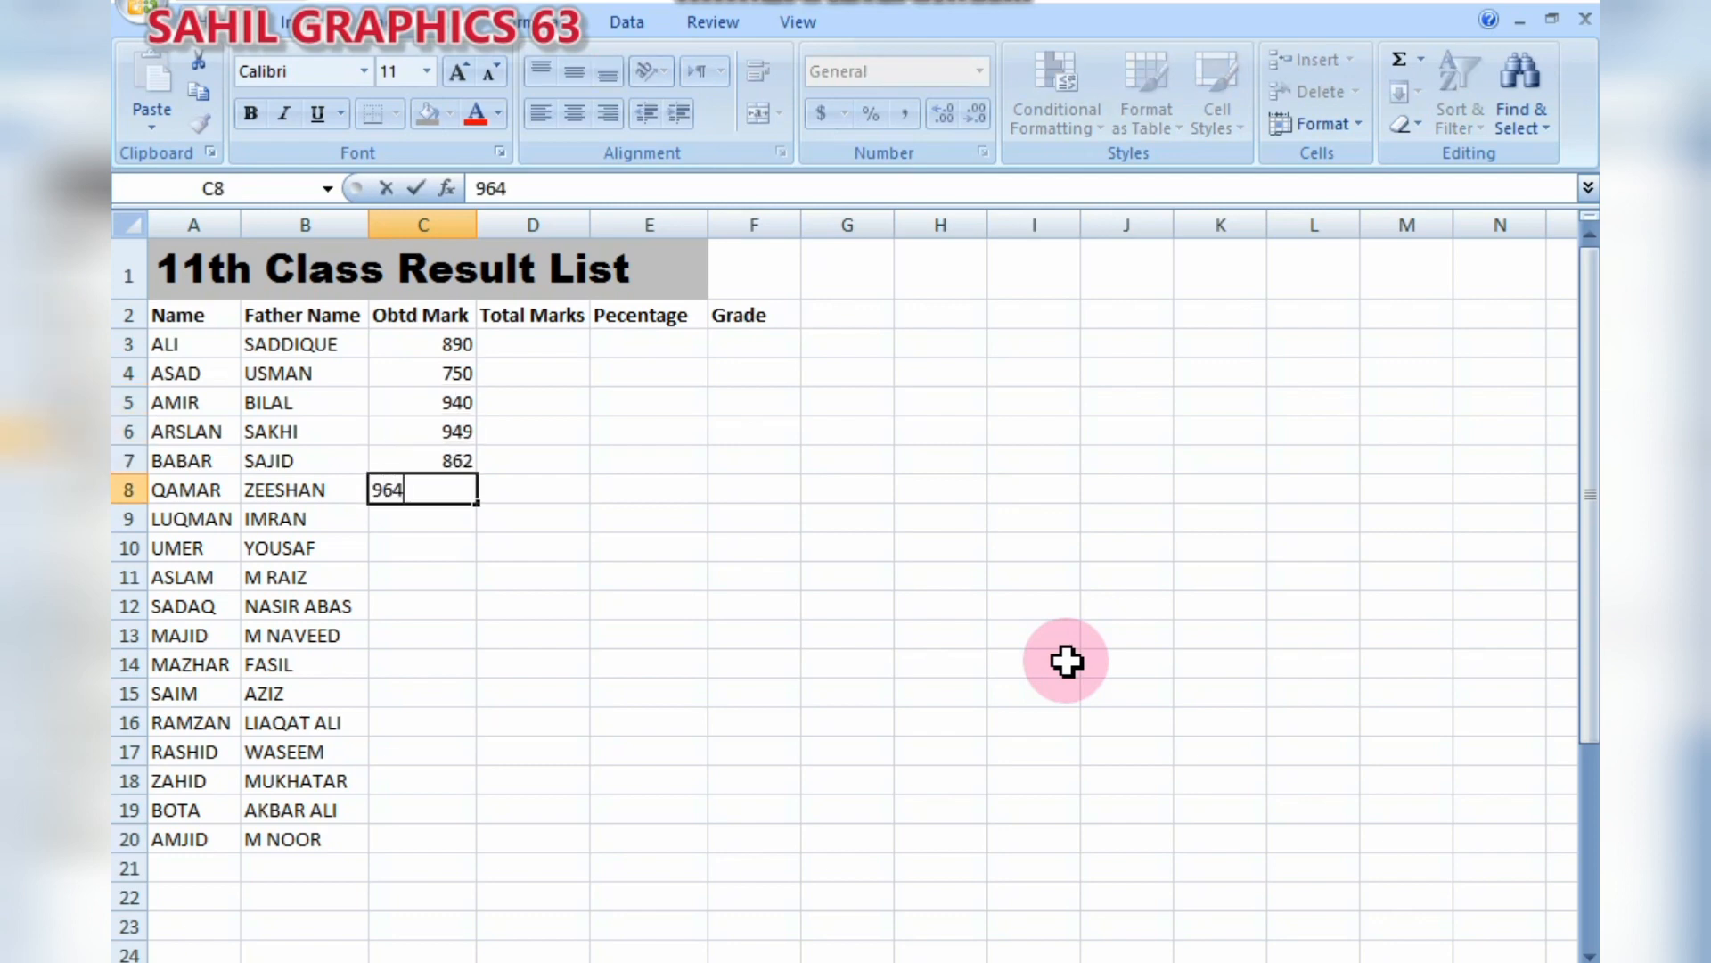
{"action": "key", "text": "Return"}
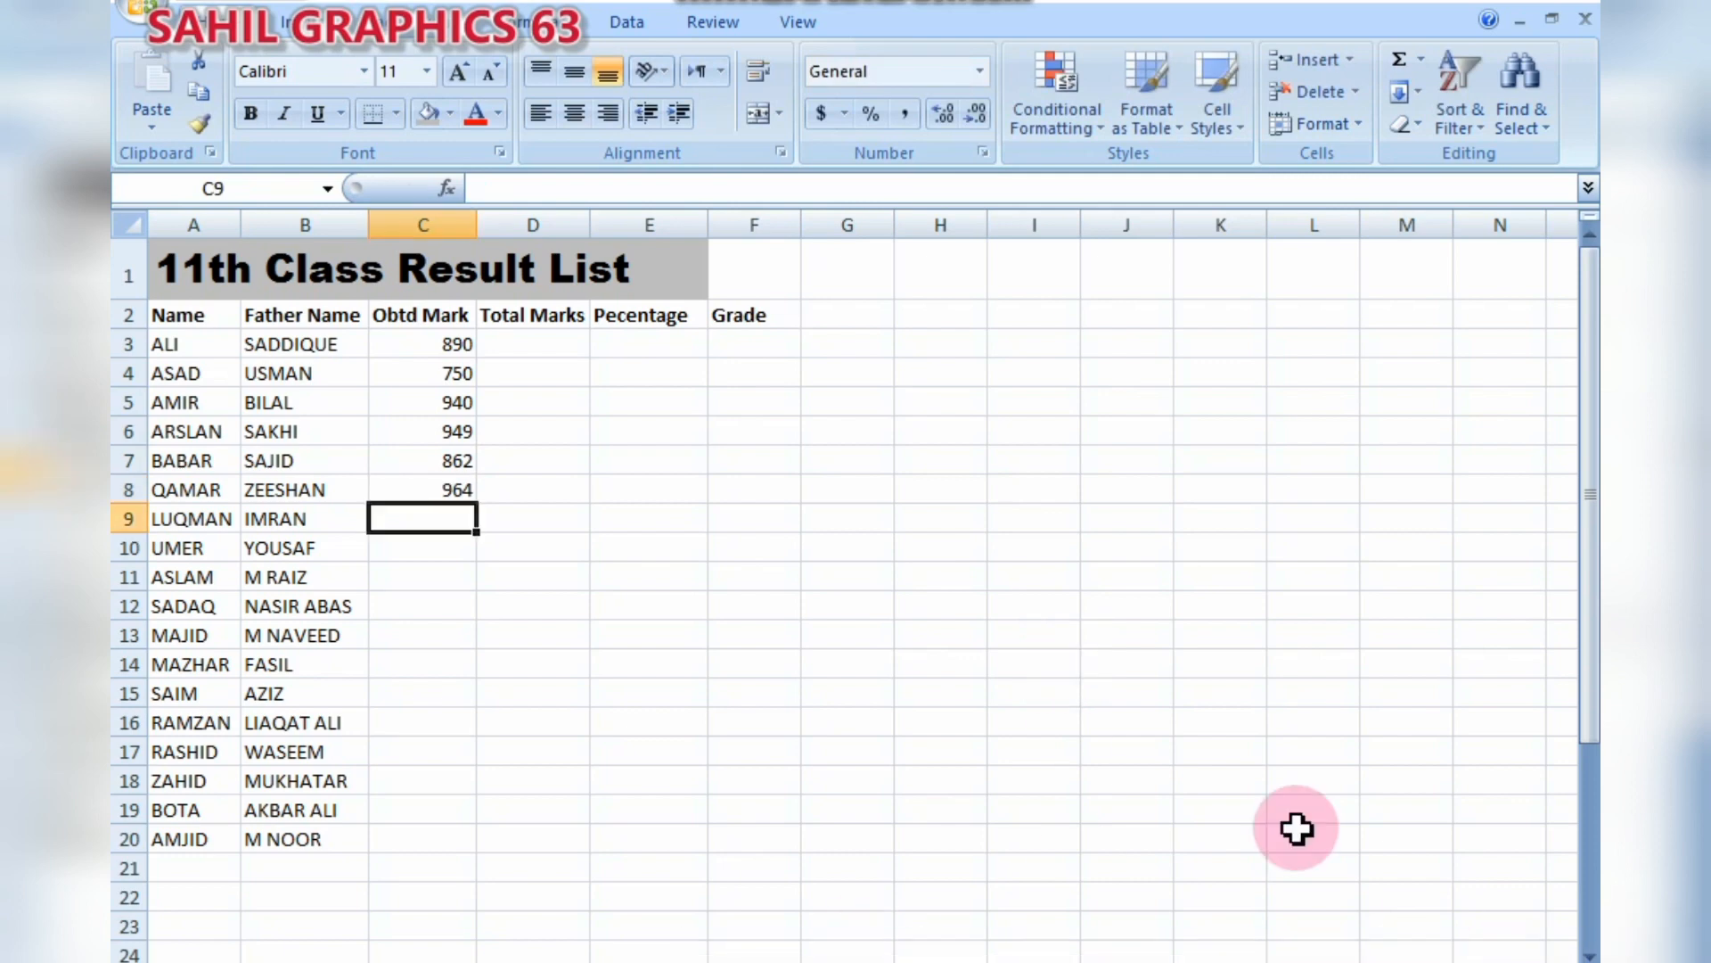
- Enter the obtained marks 781, 640, 680, 861, 970 and 644 in C9:C14
{"action": "type", "text": "781"}
{"action": "key", "text": "Return"}
{"action": "type", "text": "640"}
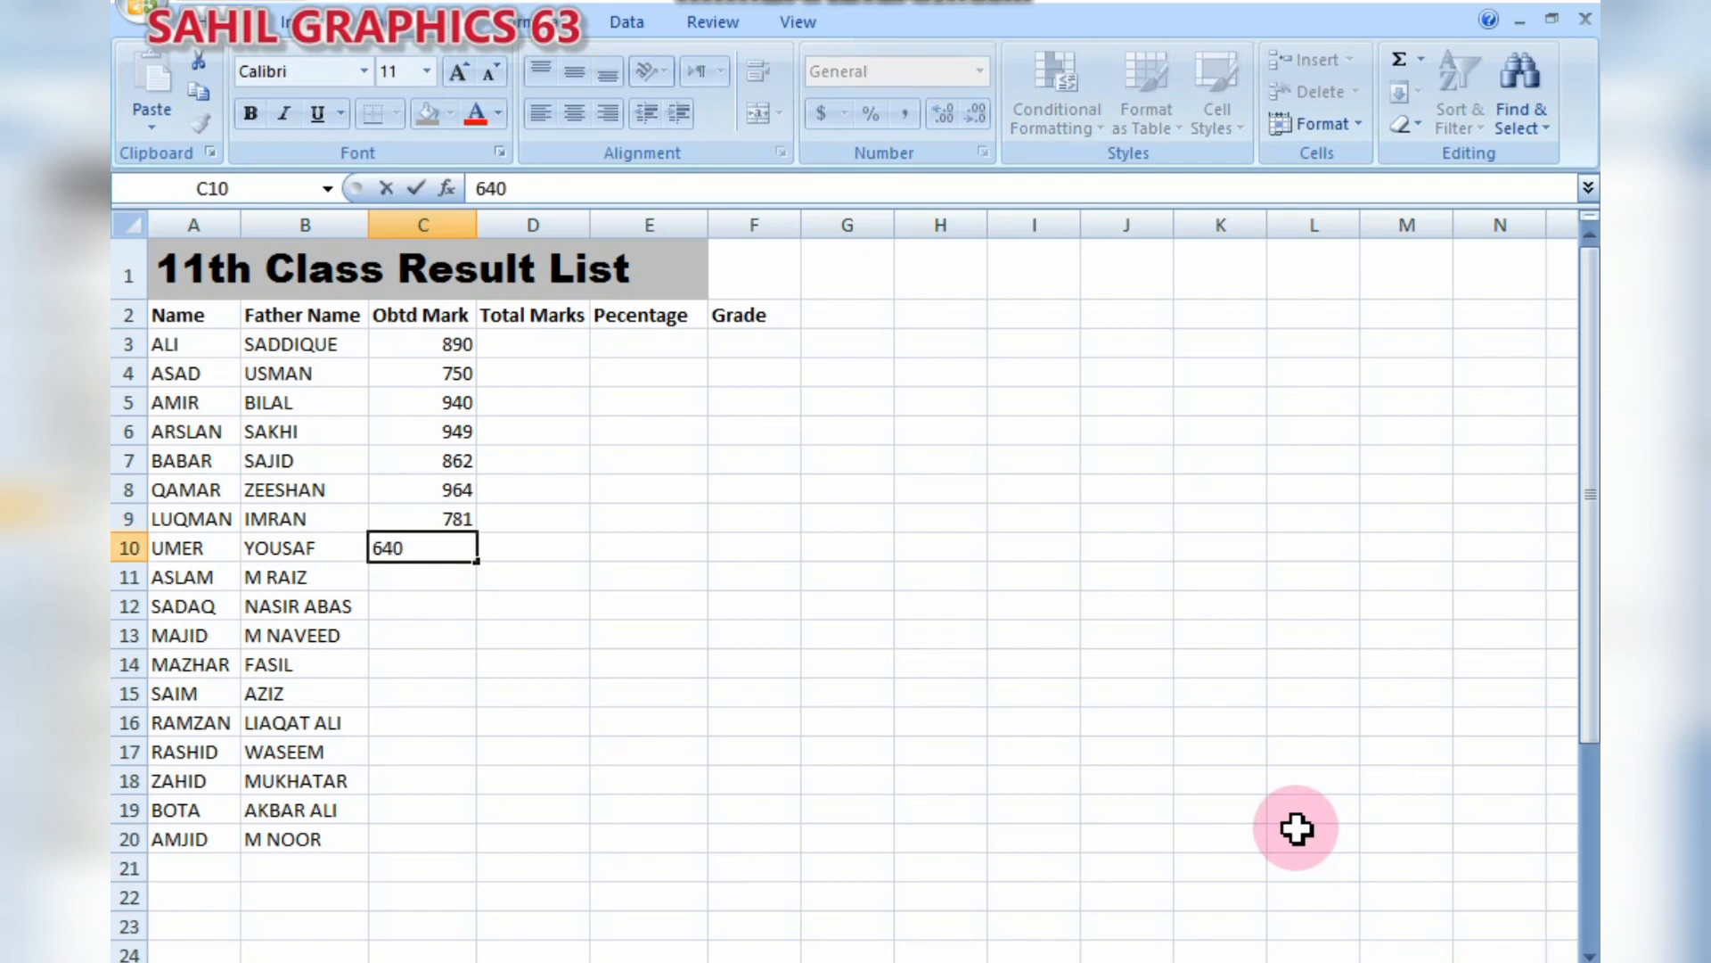
{"action": "key", "text": "Return"}
{"action": "type", "text": "680"}
{"action": "key", "text": "Return"}
{"action": "type", "text": "8"}
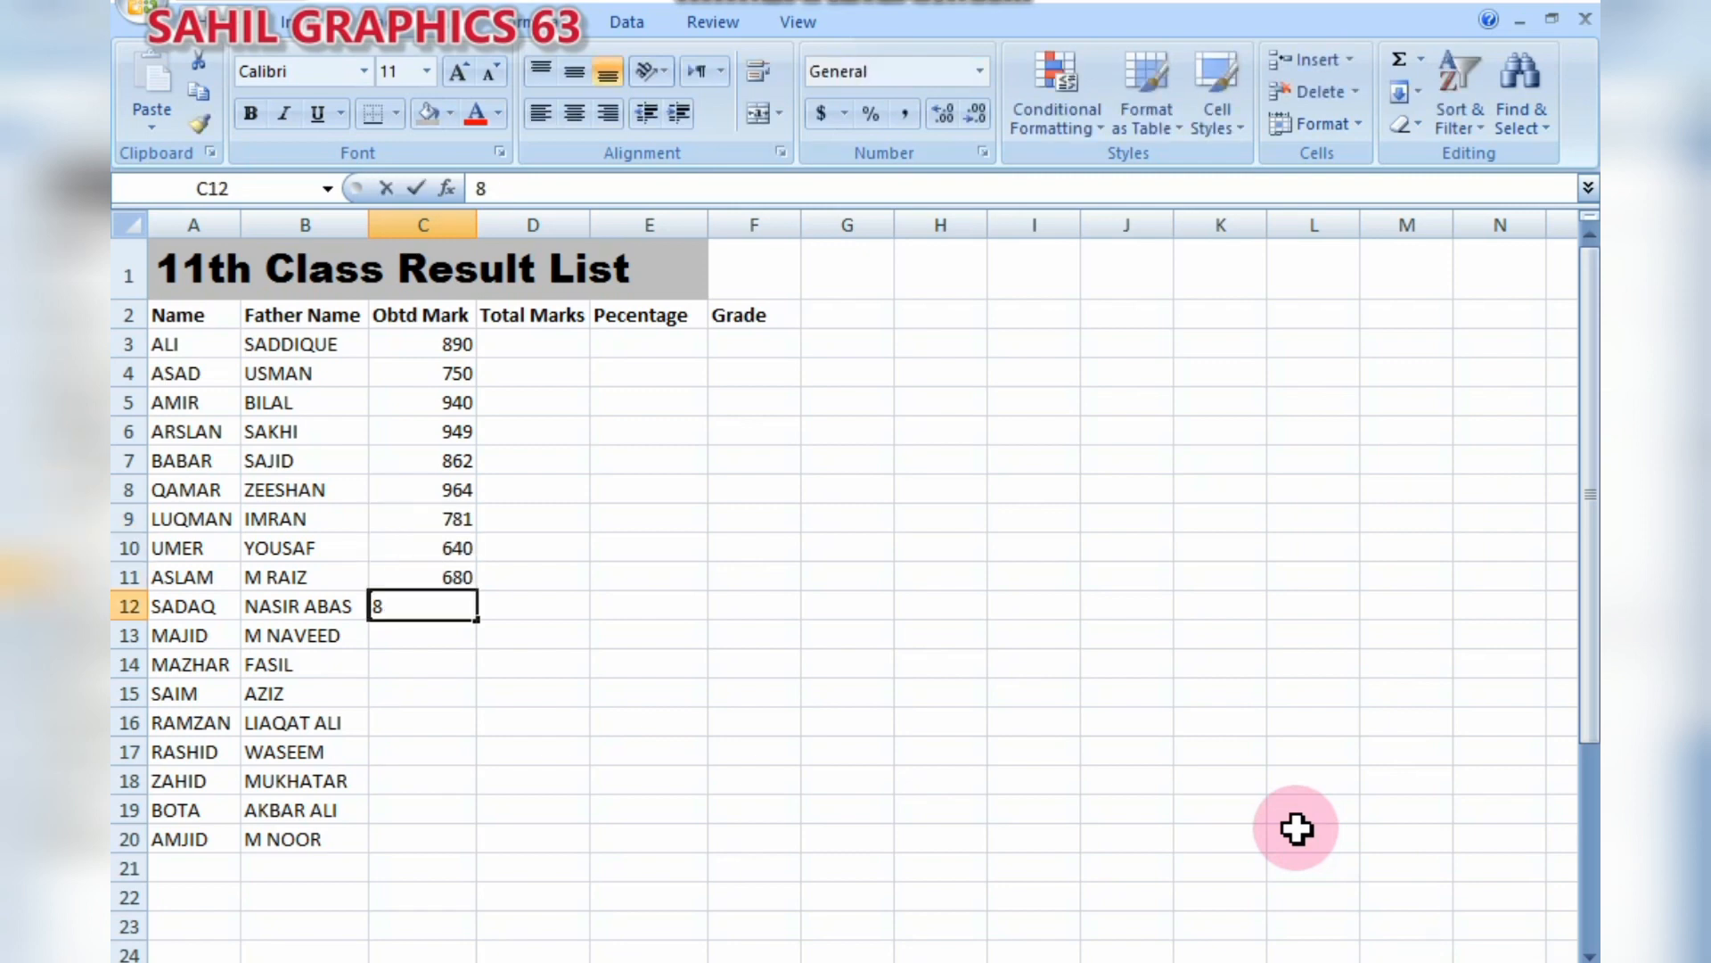
{"action": "type", "text": "61"}
{"action": "key", "text": "Return"}
{"action": "type", "text": "970"}
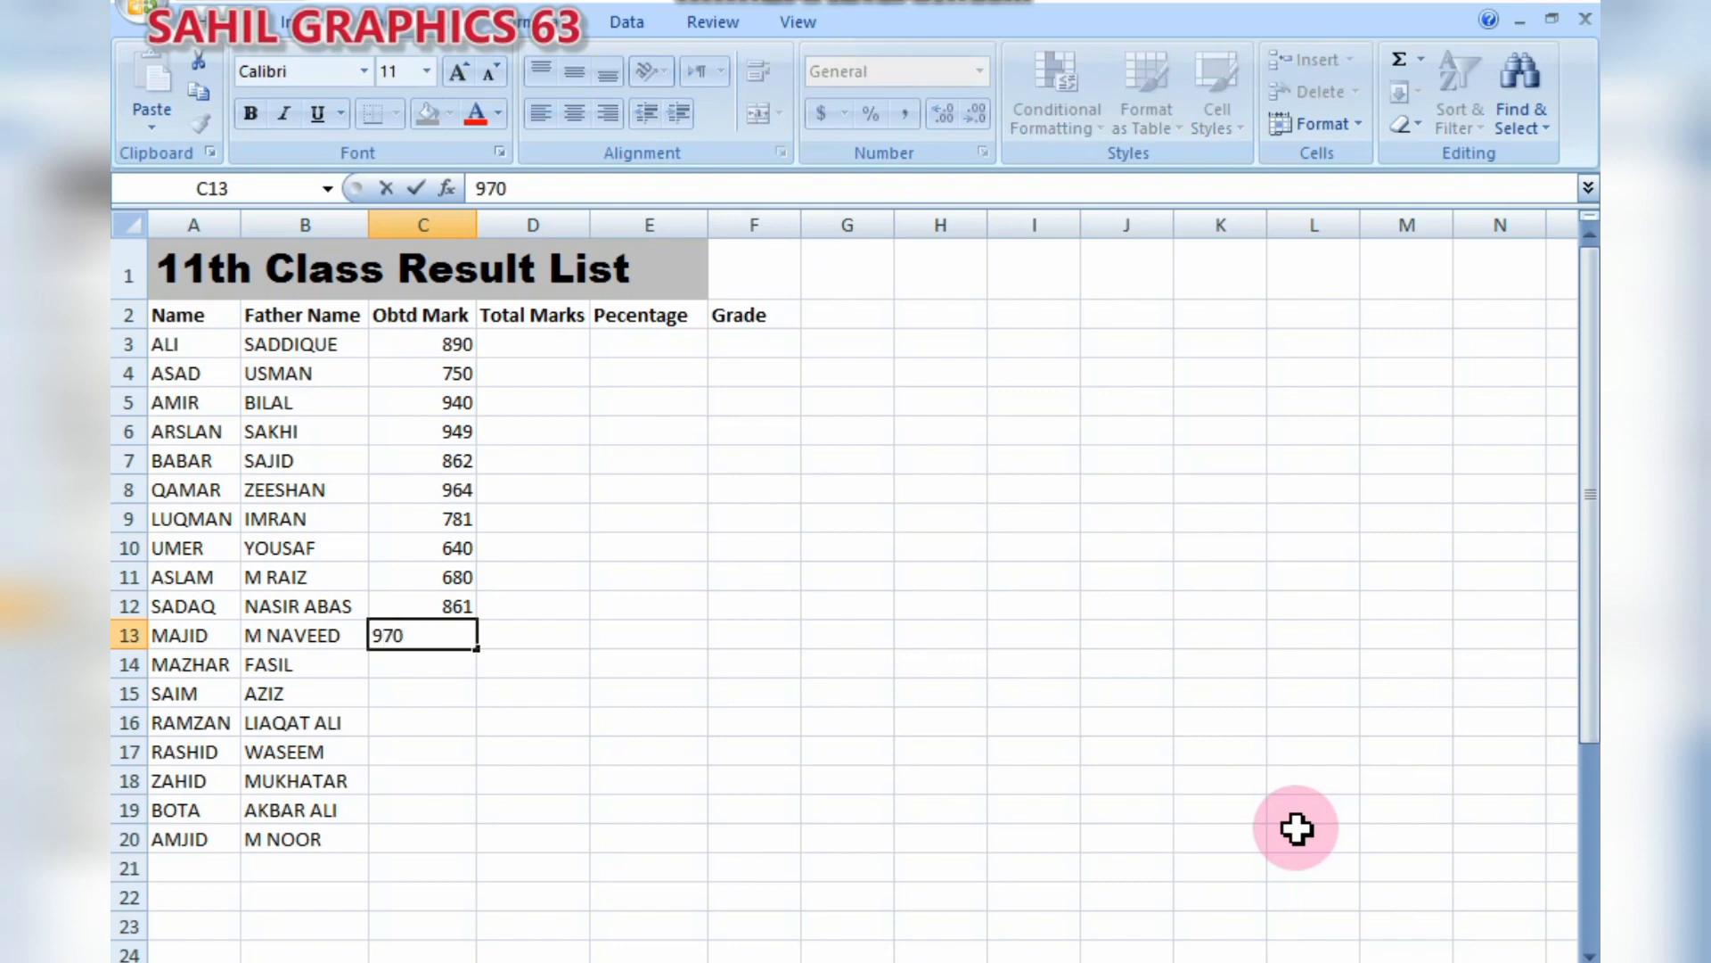
{"action": "key", "text": "Return"}
{"action": "type", "text": "644"}
{"action": "key", "text": "Return"}
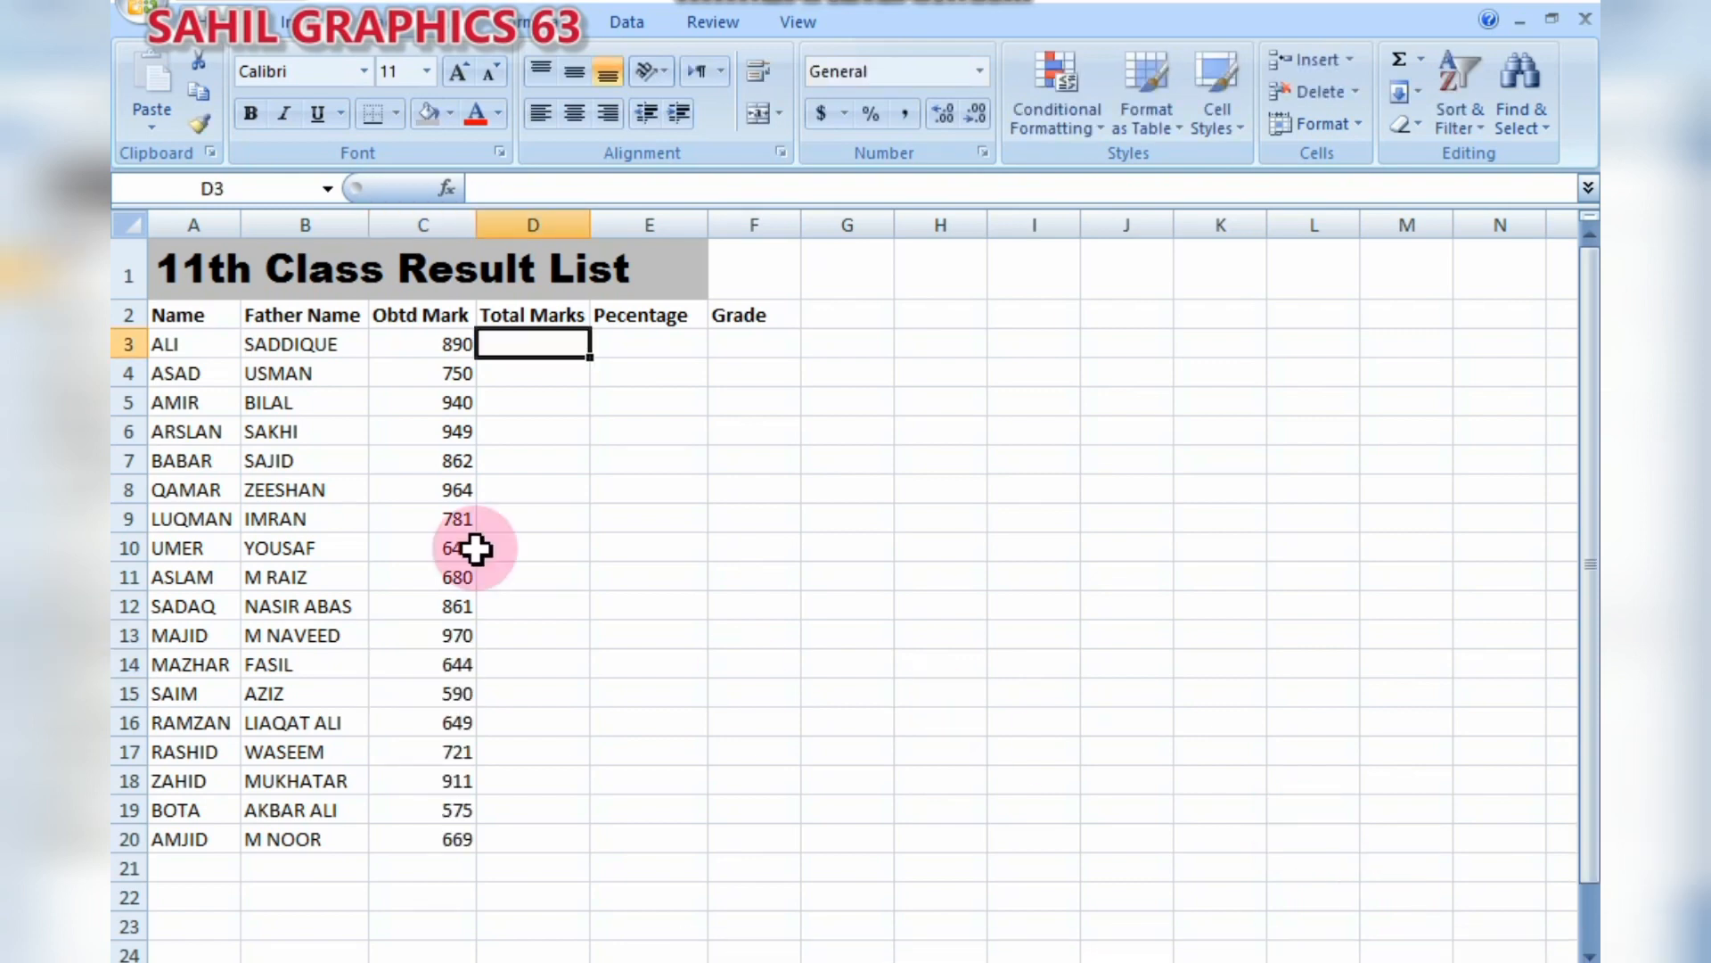
- Enter 1100 as the total marks in D3 and copy it down to D20
{"action": "double_click", "coordinate": [519, 347]}
{"action": "type", "text": "100"}
{"action": "key", "text": "ctrl+Return"}
{"action": "left_click", "coordinate": [482, 187]}
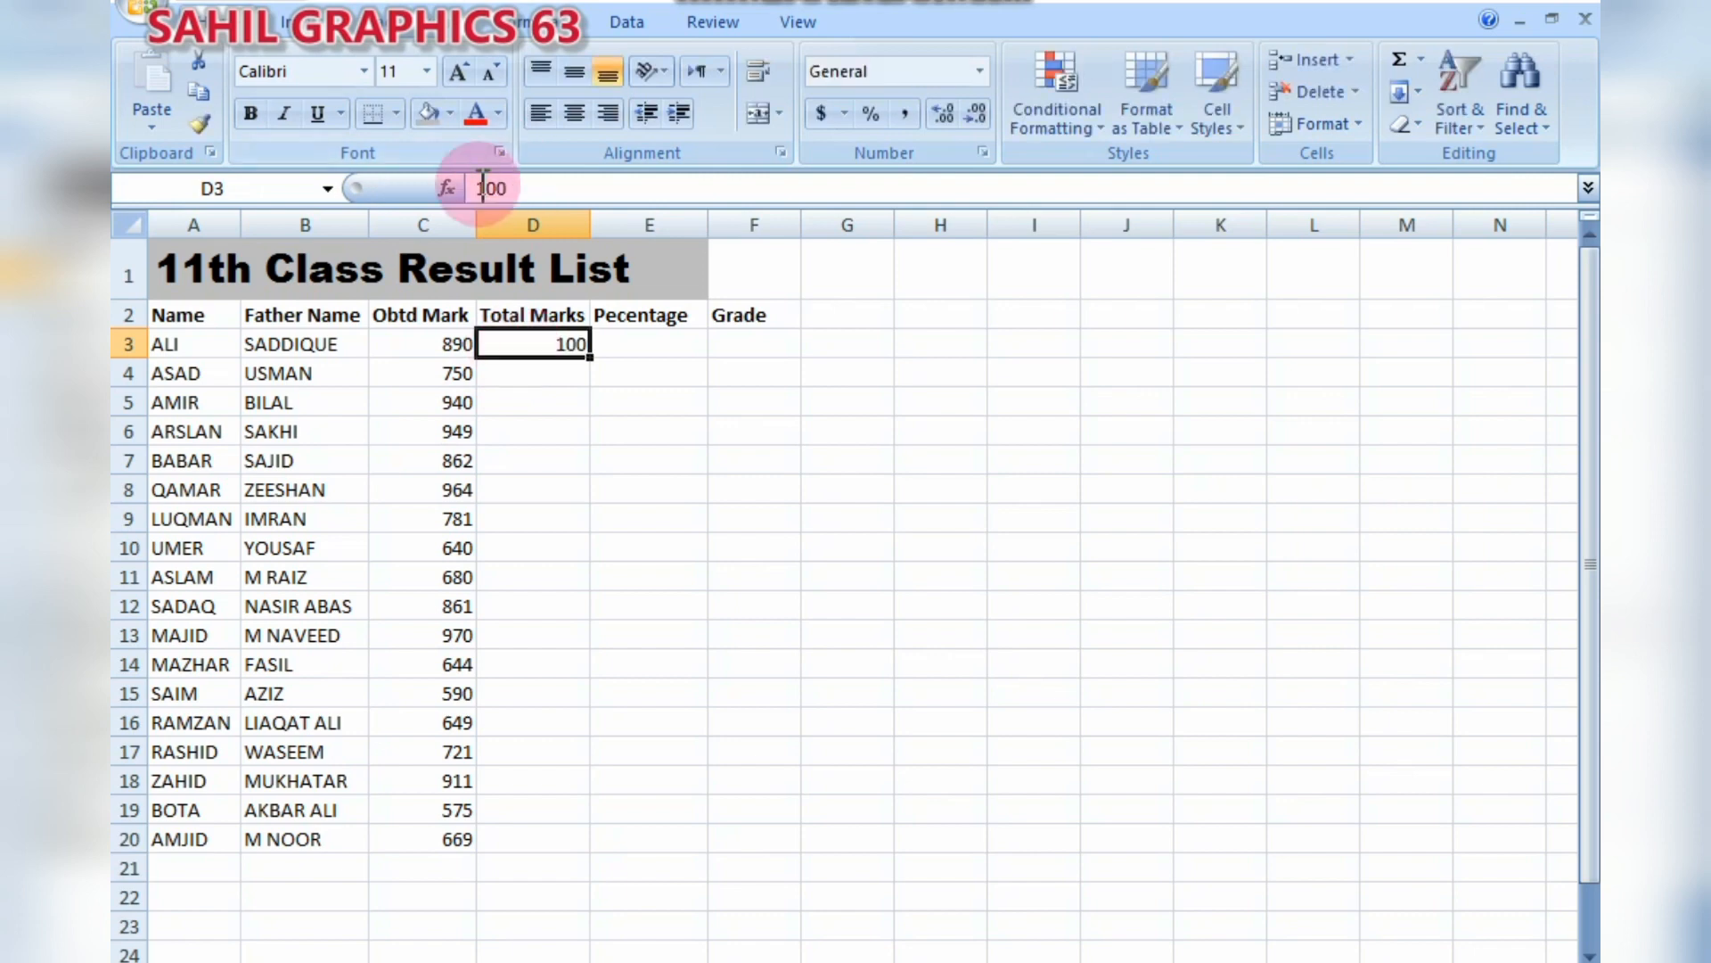
{"action": "type", "text": "1"}
{"action": "left_click", "coordinate": [594, 358]}
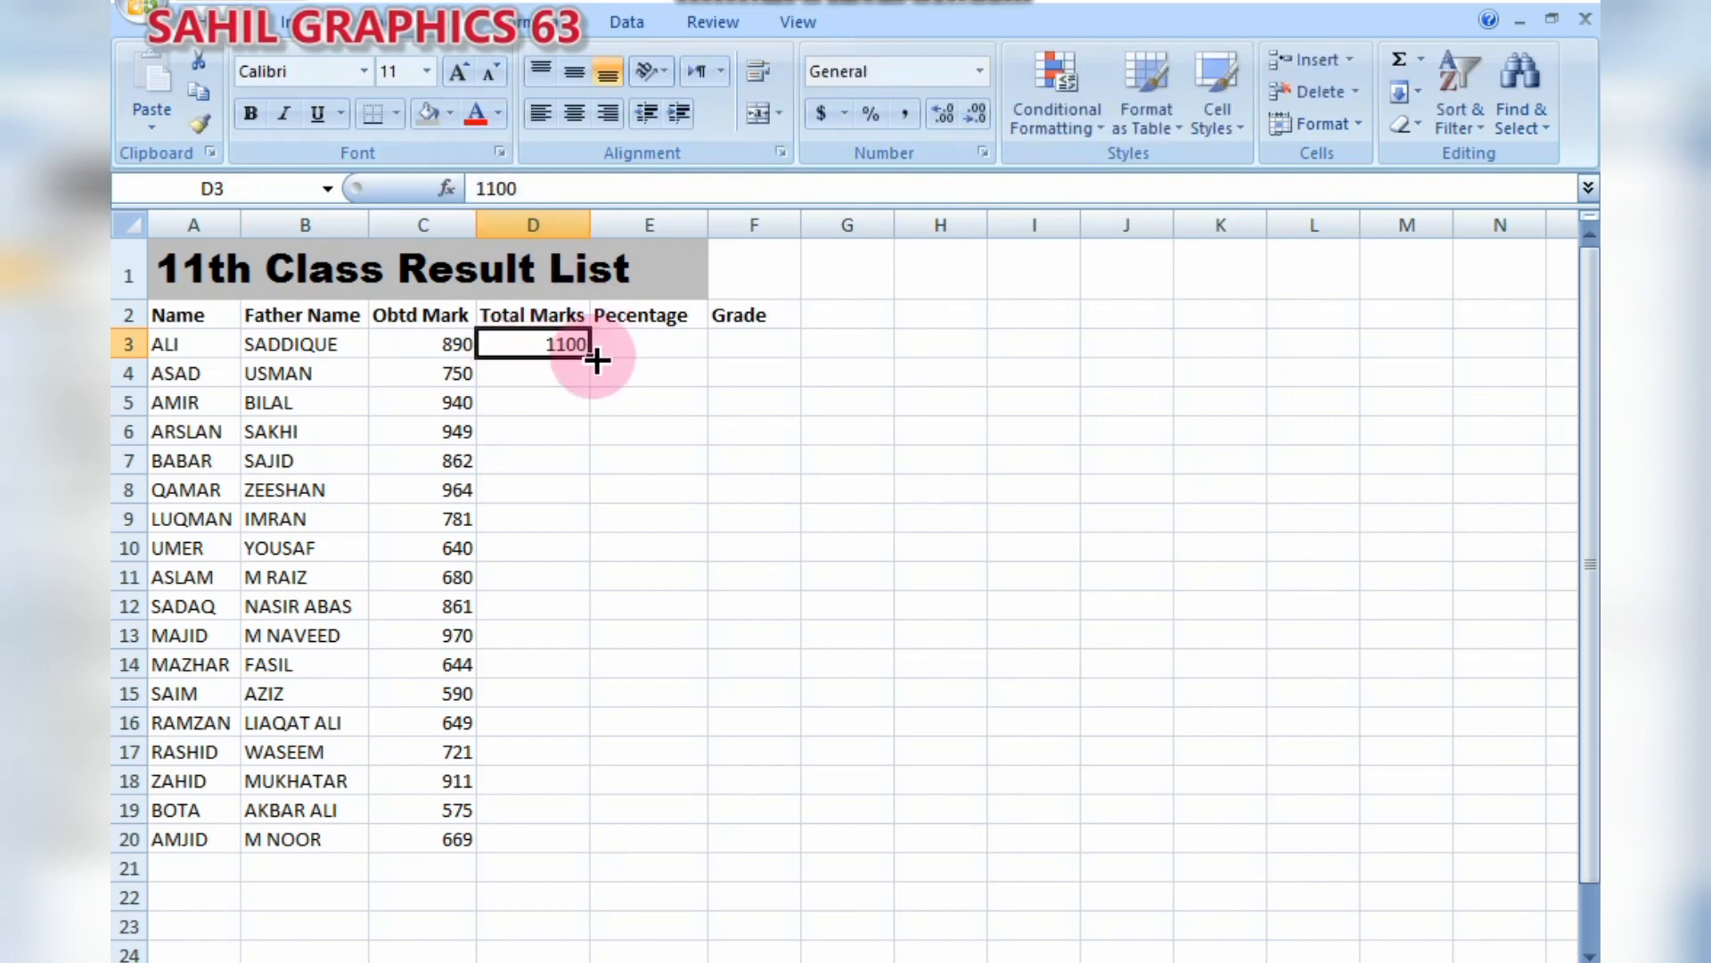
{"action": "left_click_drag", "start_coordinate": [597, 358], "coordinate": [592, 858]}
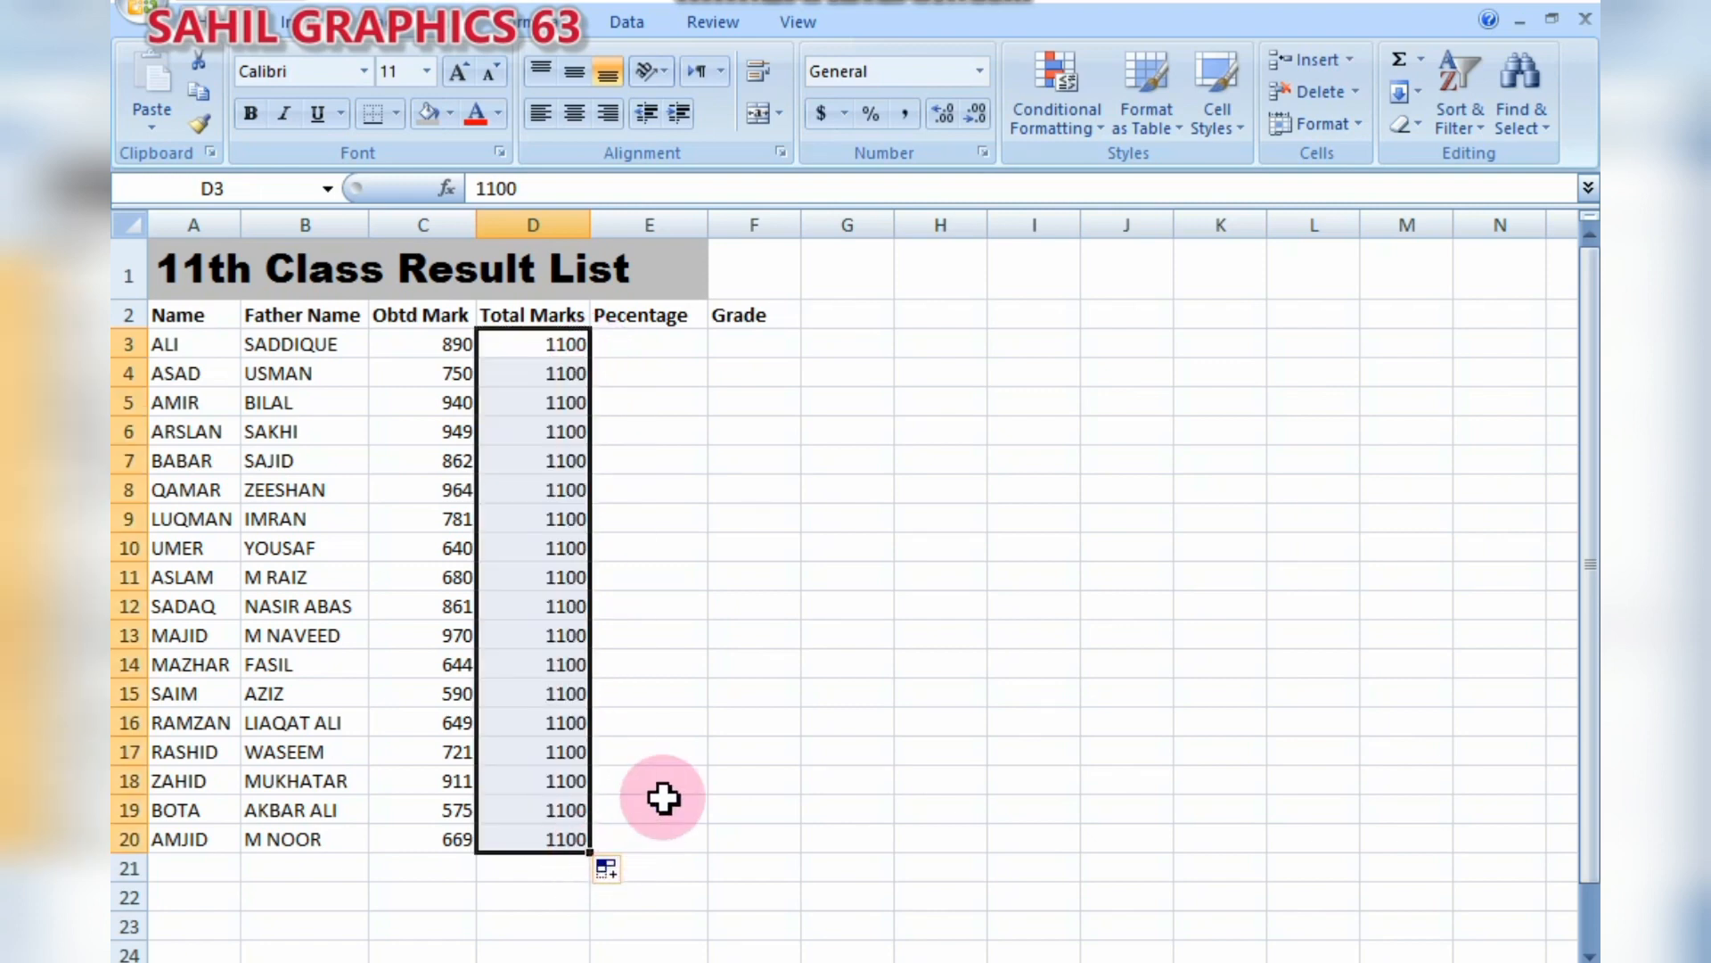
{"action": "left_click", "coordinate": [661, 807]}
- Calculate the first student's percentage in E3 with the formula =(C3/D3), using the Percentage number format
{"action": "left_click", "coordinate": [626, 345]}
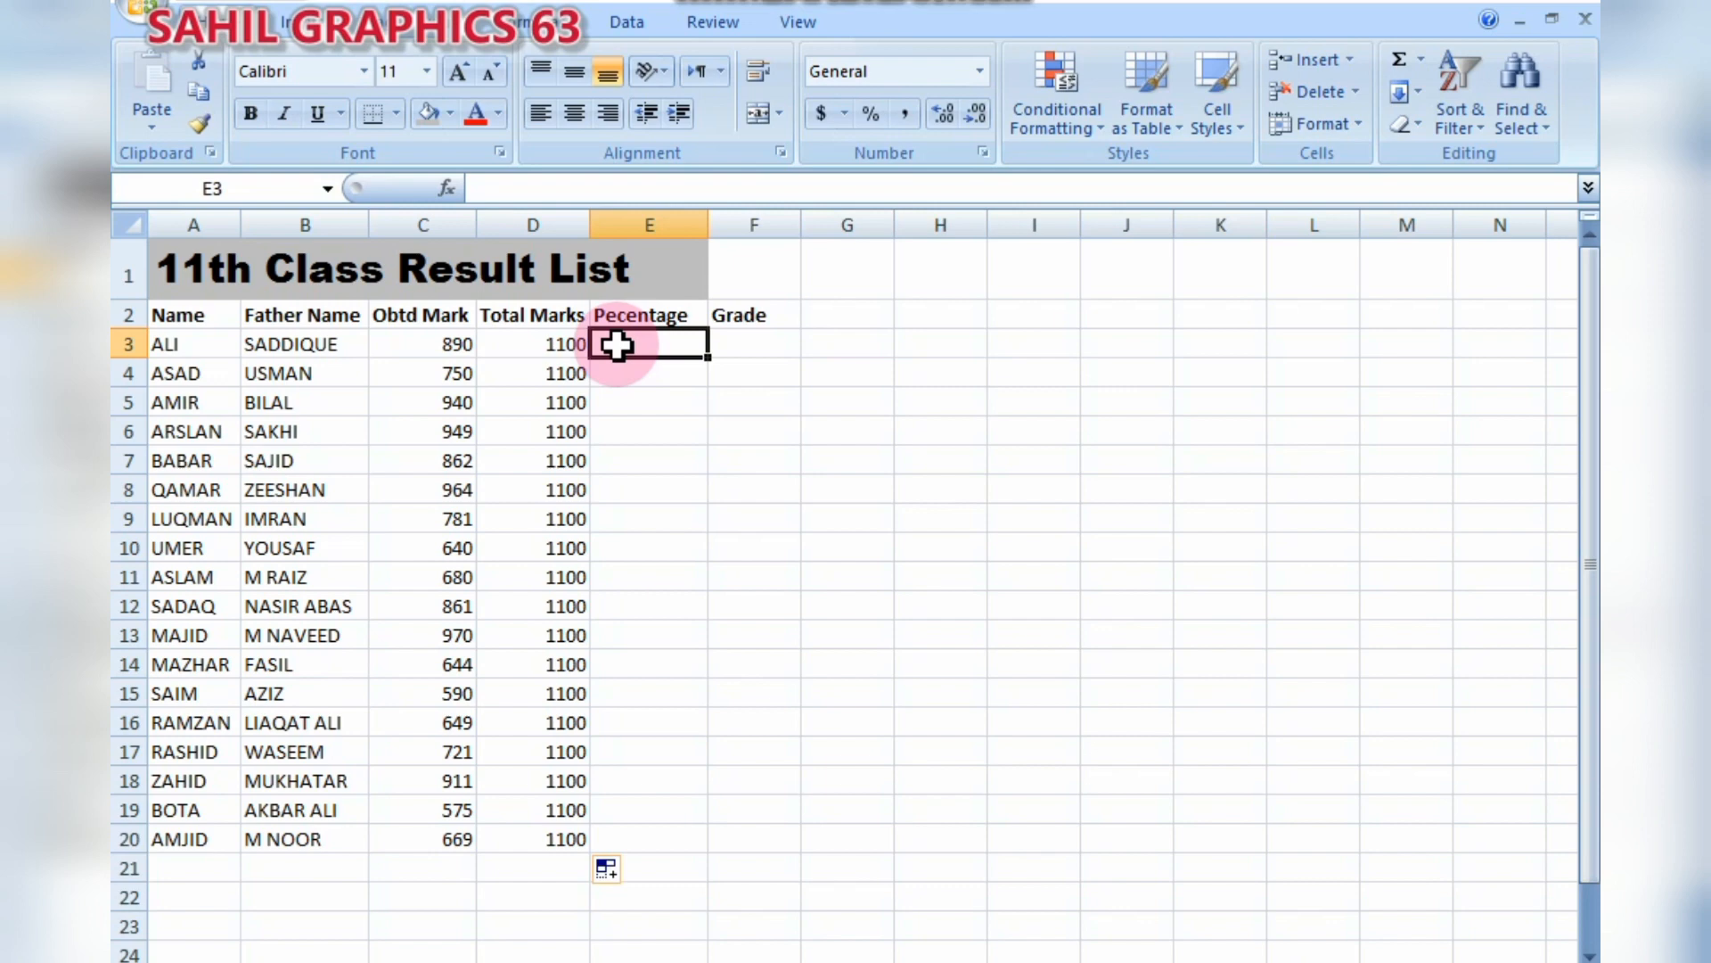
{"action": "double_click", "coordinate": [618, 345]}
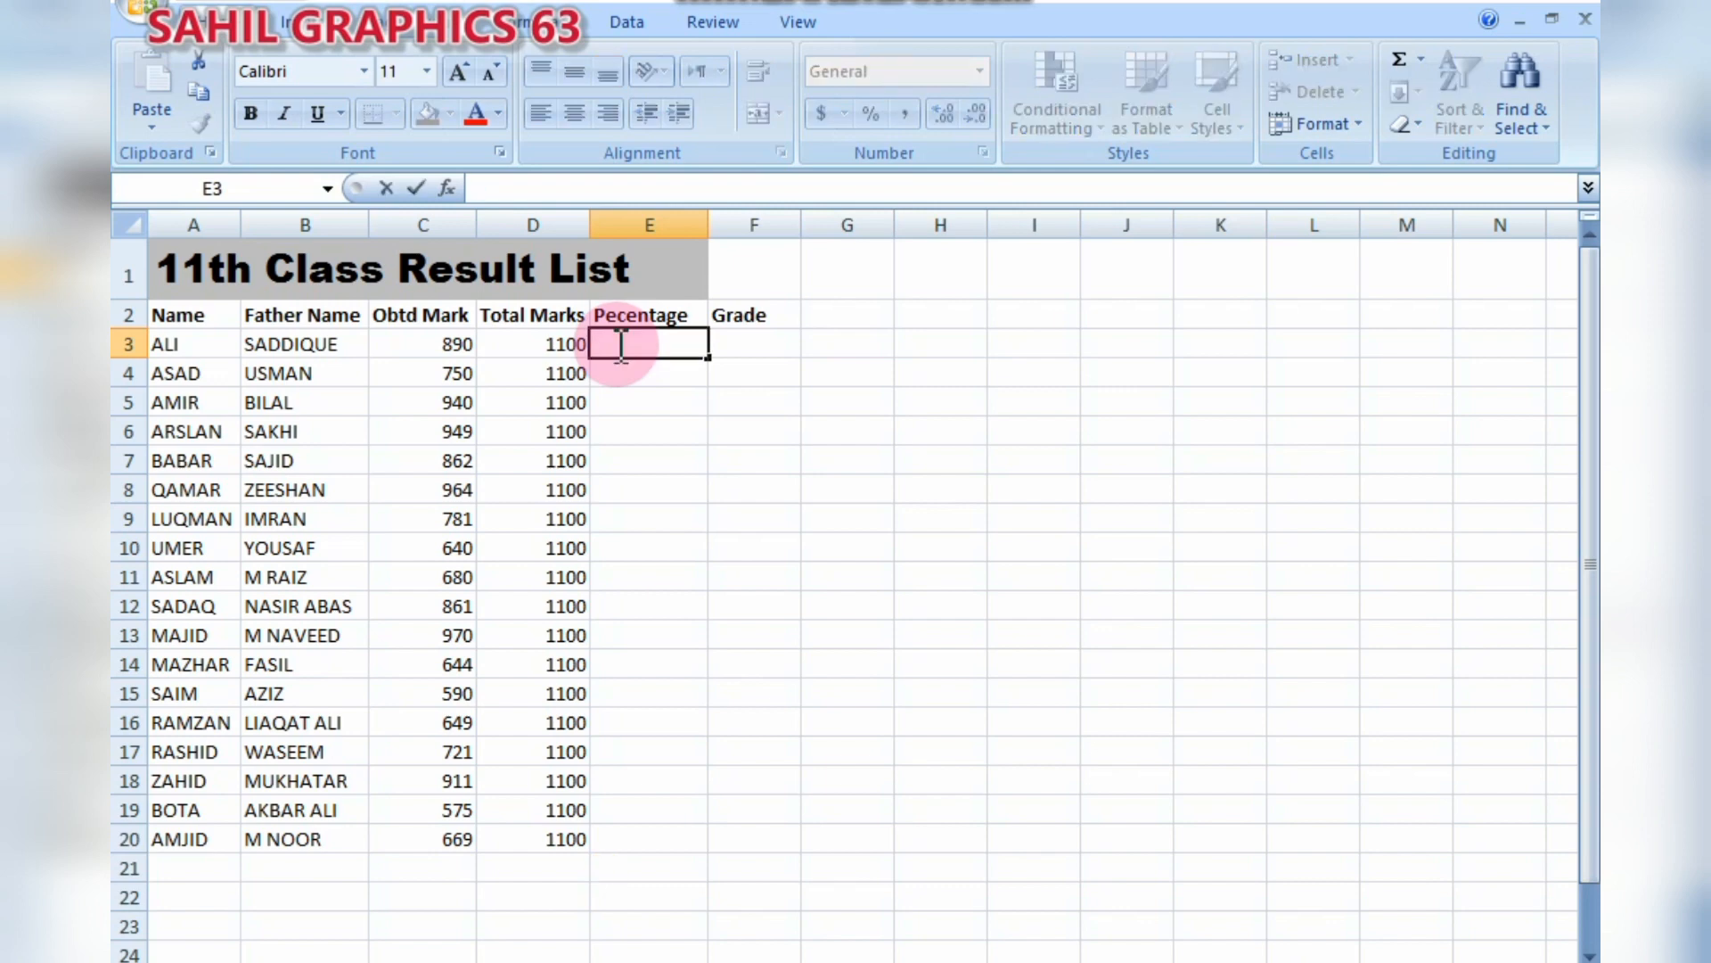
{"action": "left_click", "coordinate": [760, 961]}
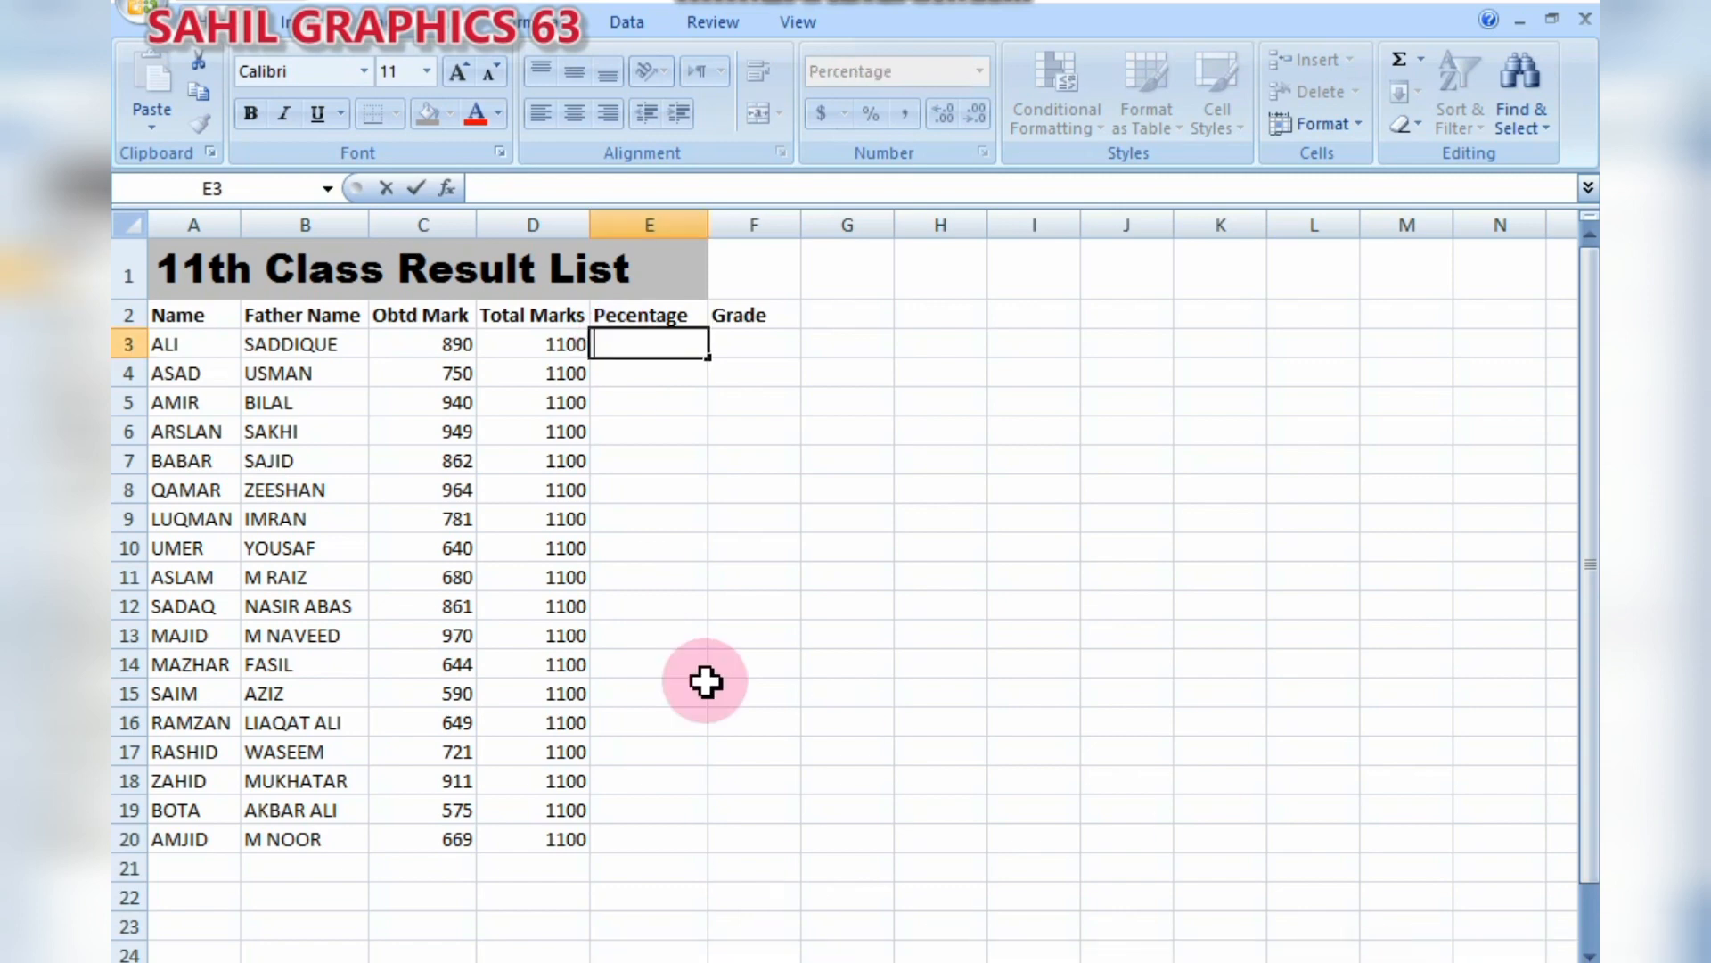
{"action": "type", "text": "="}
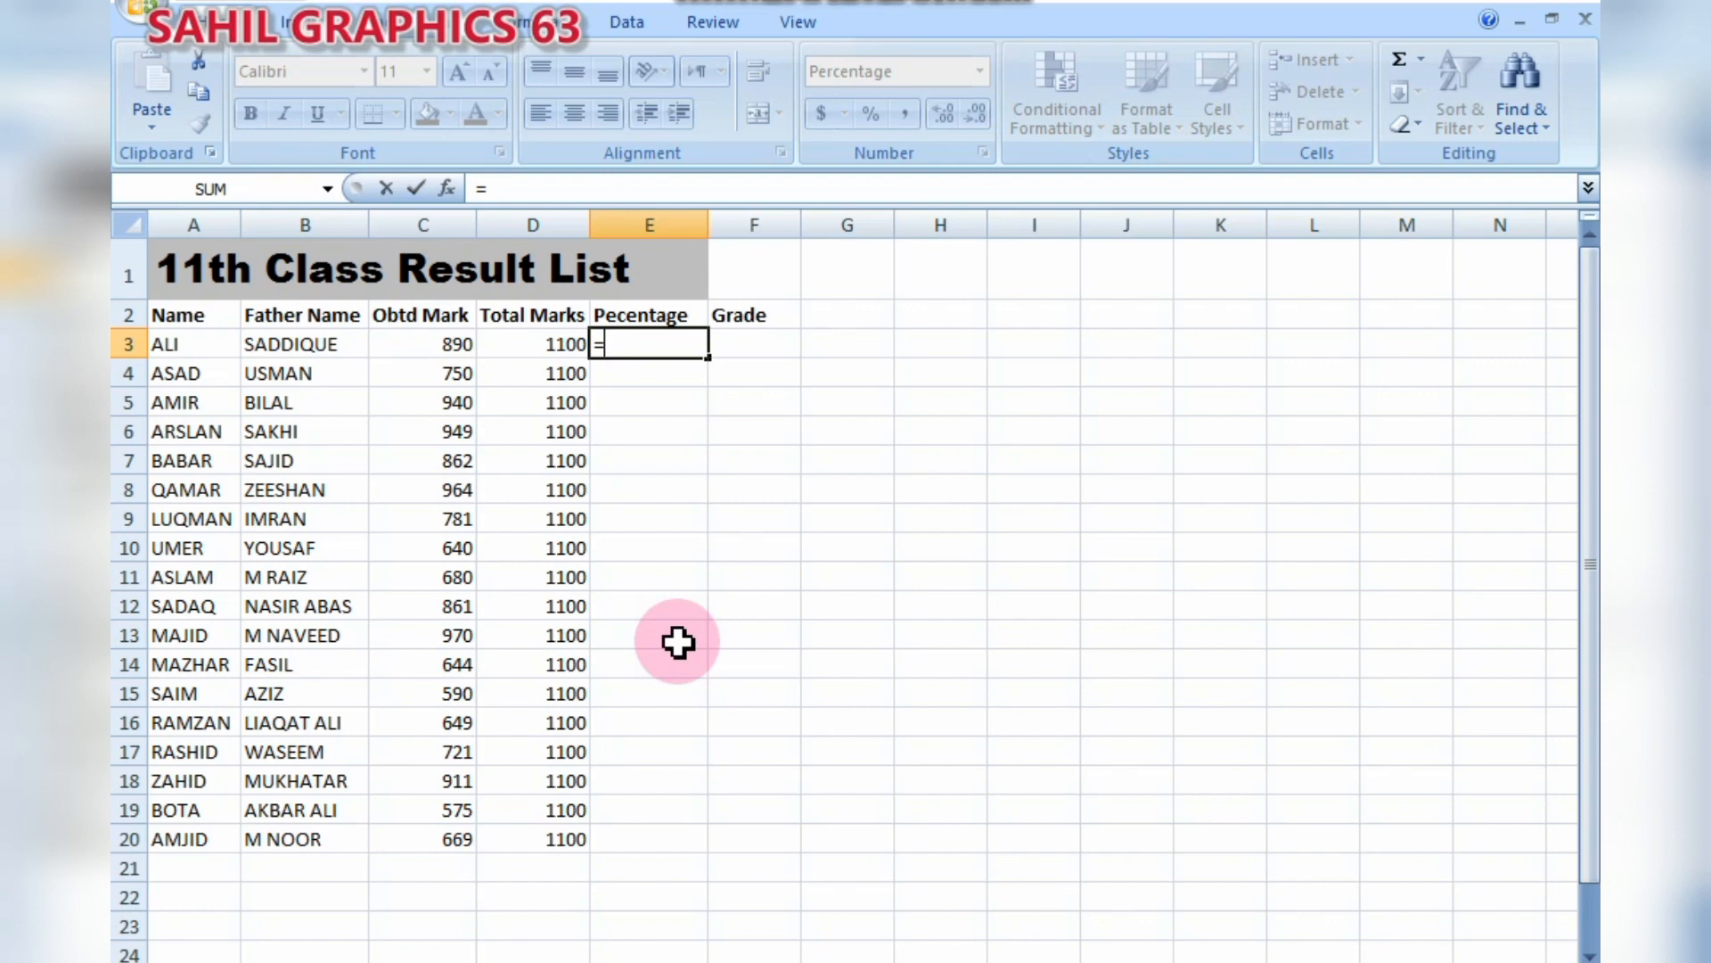
{"action": "type", "text": "("}
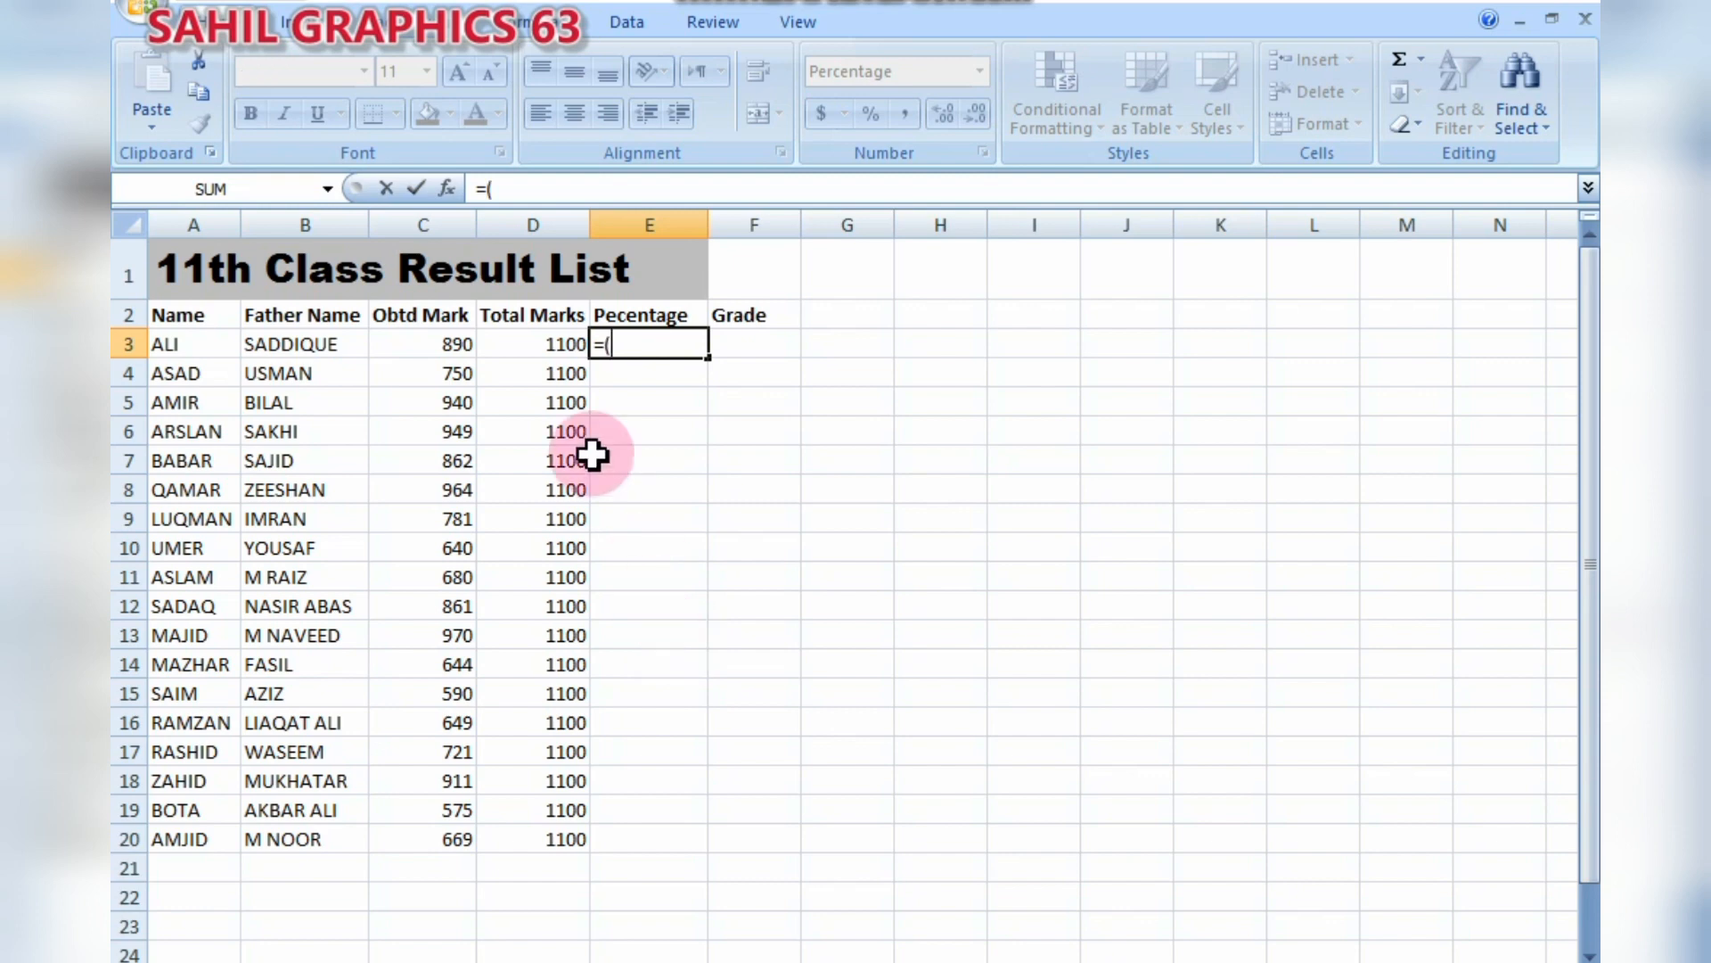
{"action": "left_click", "coordinate": [451, 341]}
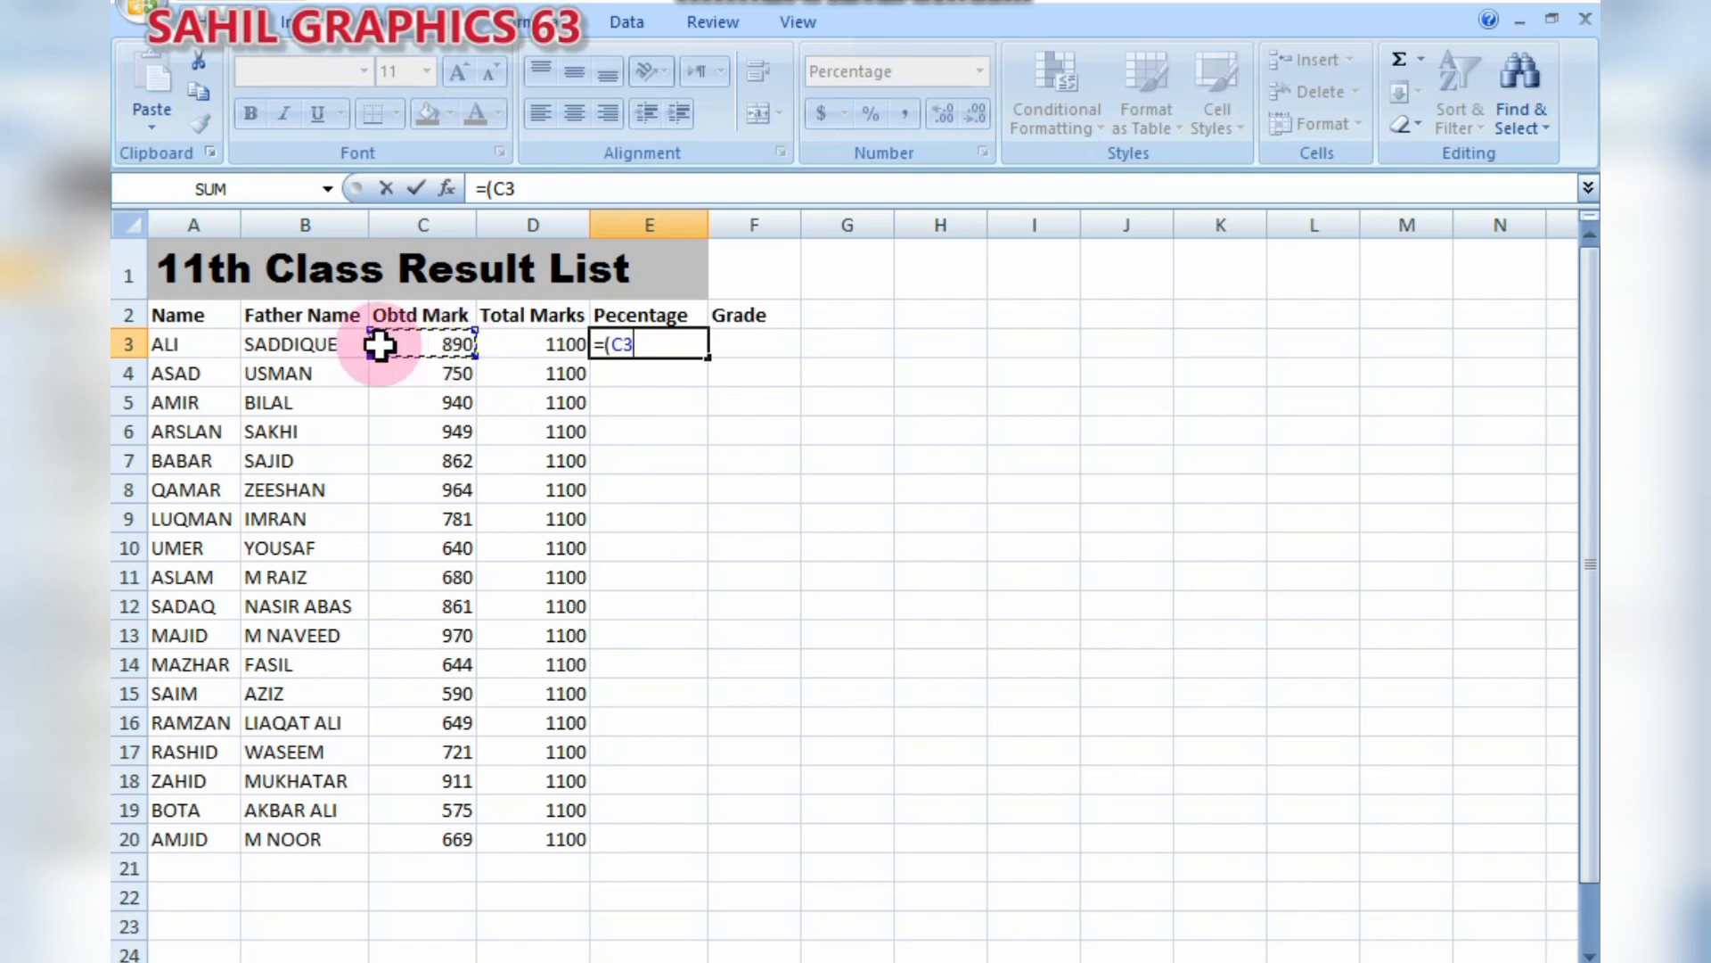
{"action": "type", "text": "/"}
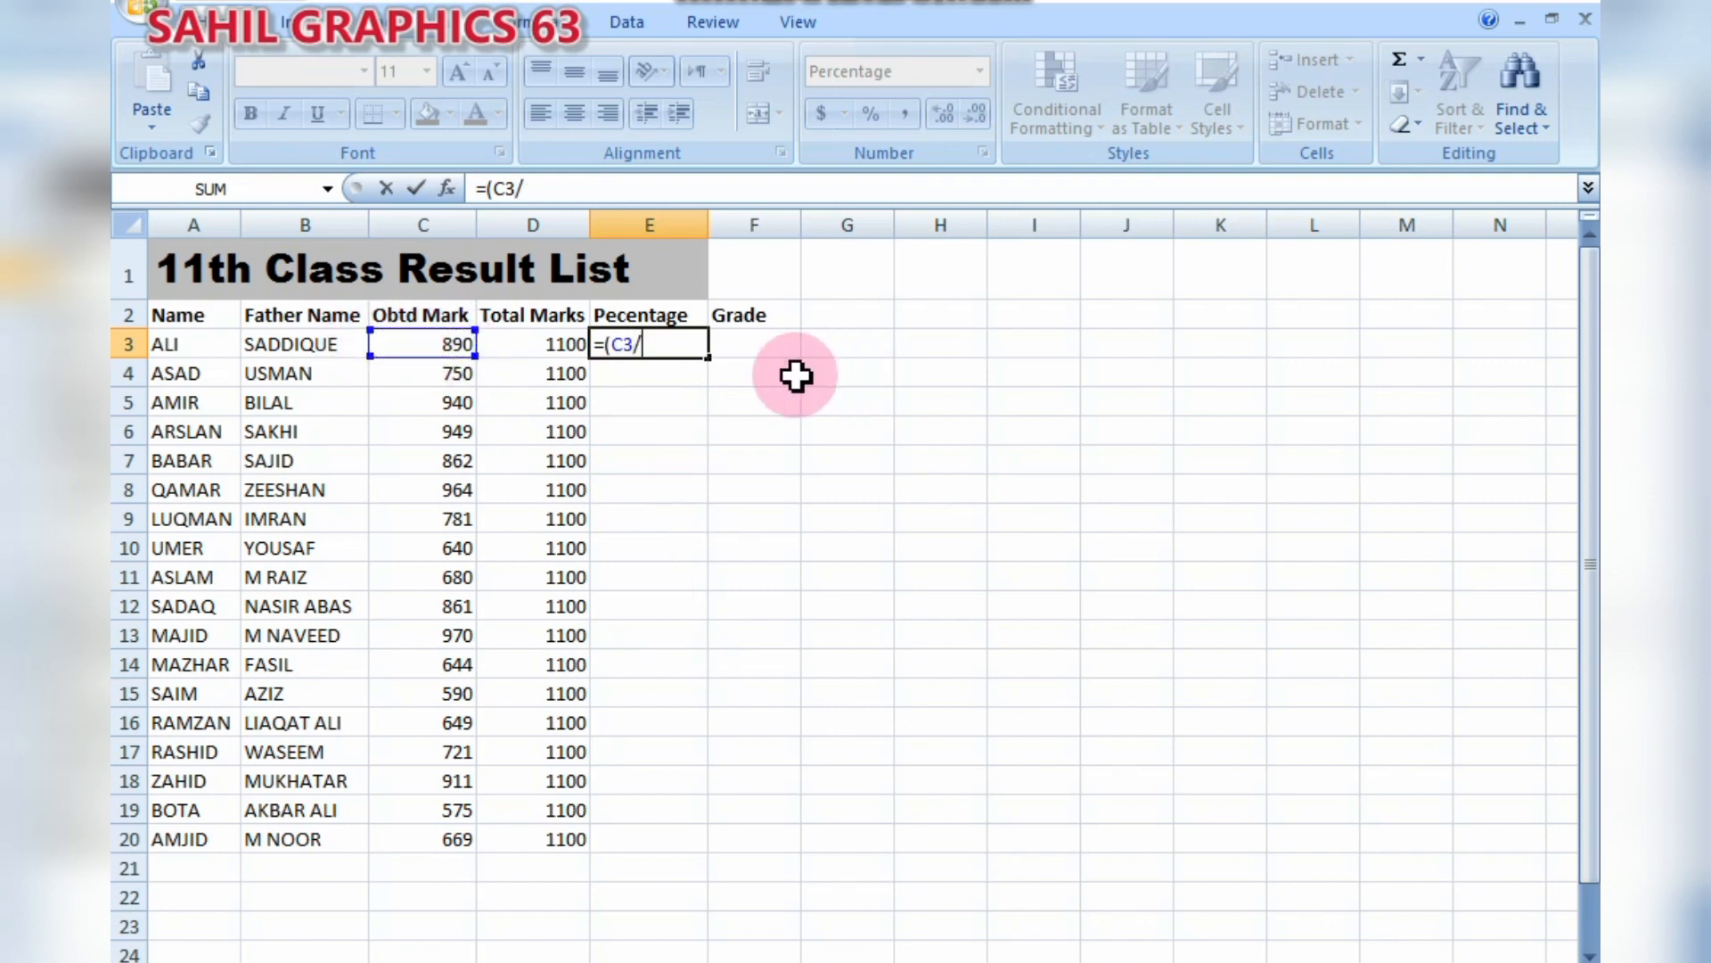
{"action": "left_click", "coordinate": [535, 342]}
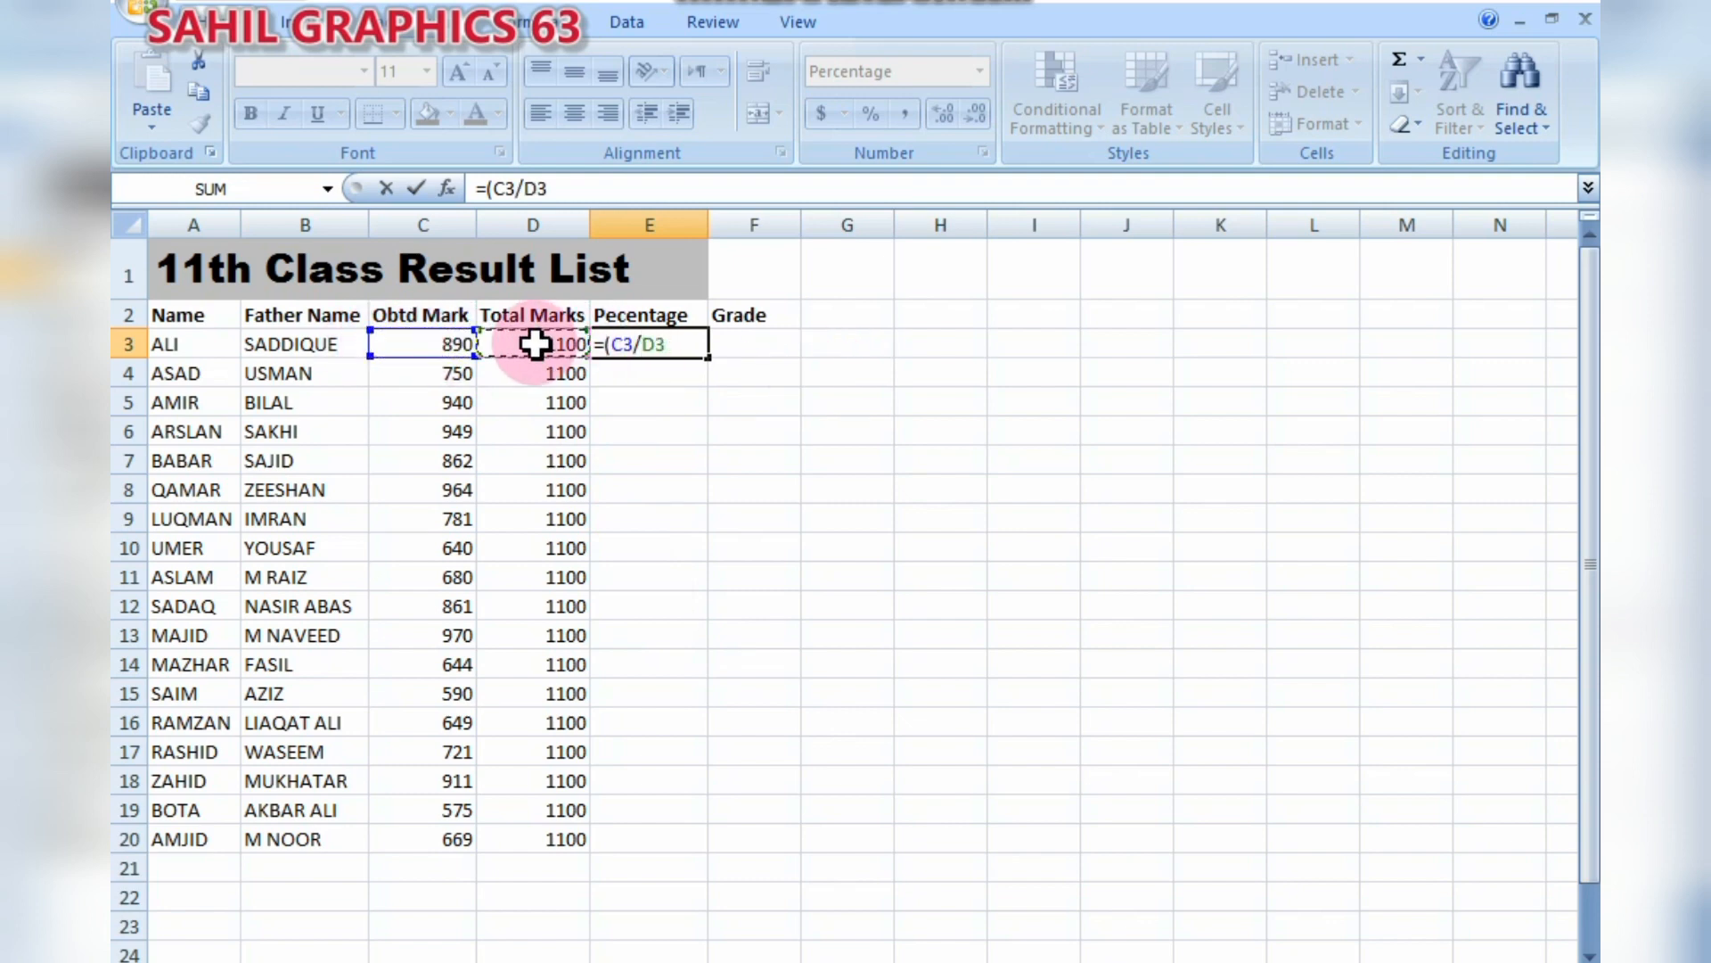
{"action": "type", "text": ")"}
{"action": "key", "text": "Return"}
- Fill the percentage formula from E3 down to E20 and check the copied formulas in E15 and E7
{"action": "left_click", "coordinate": [624, 350]}
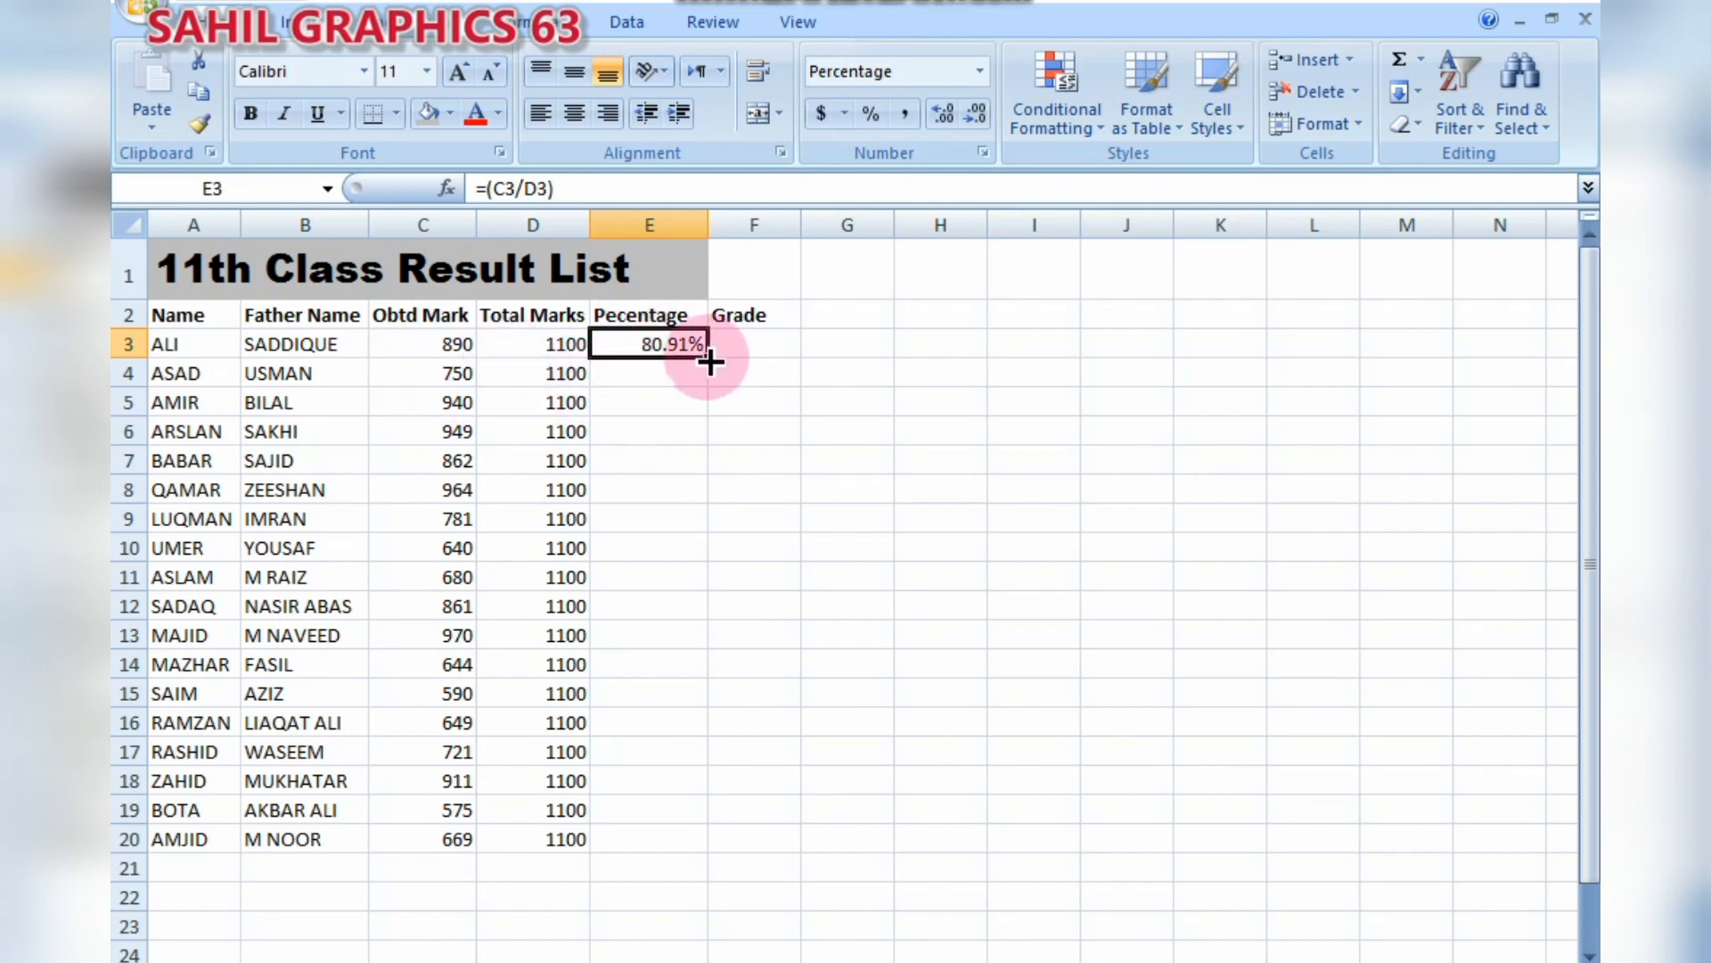
{"action": "left_click_drag", "start_coordinate": [711, 360], "coordinate": [698, 859]}
{"action": "left_click", "coordinate": [824, 695]}
{"action": "left_click", "coordinate": [694, 691]}
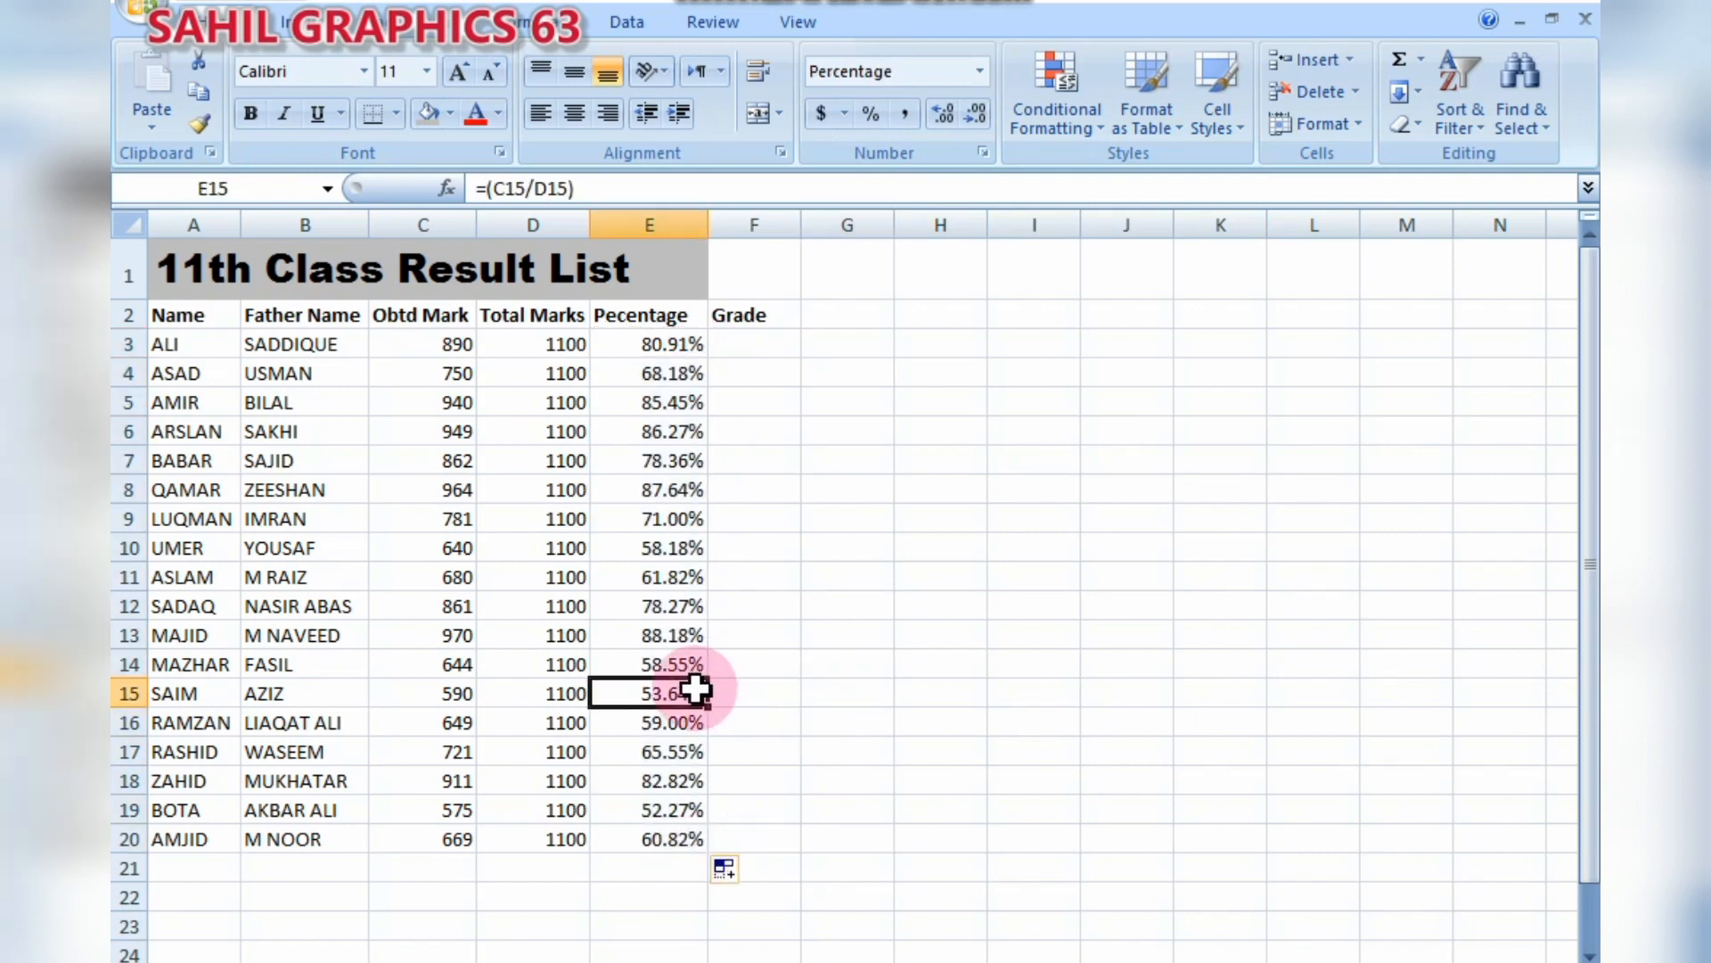
{"action": "left_click", "coordinate": [675, 461]}
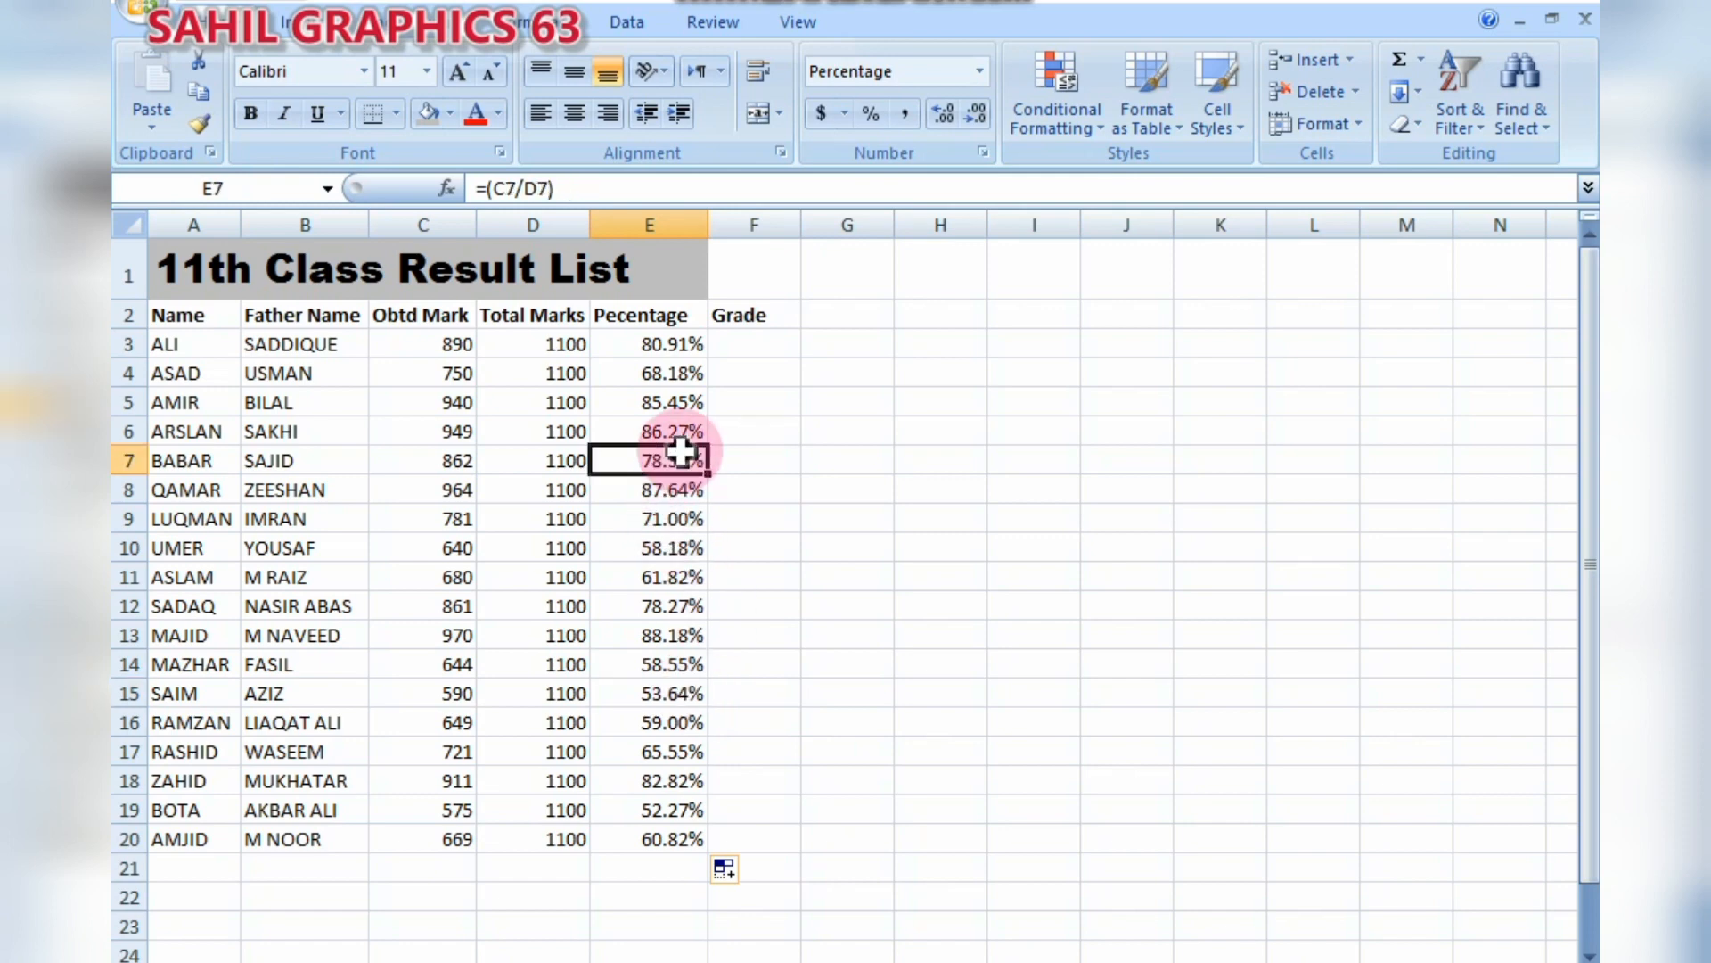
{"action": "left_click", "coordinate": [739, 353]}
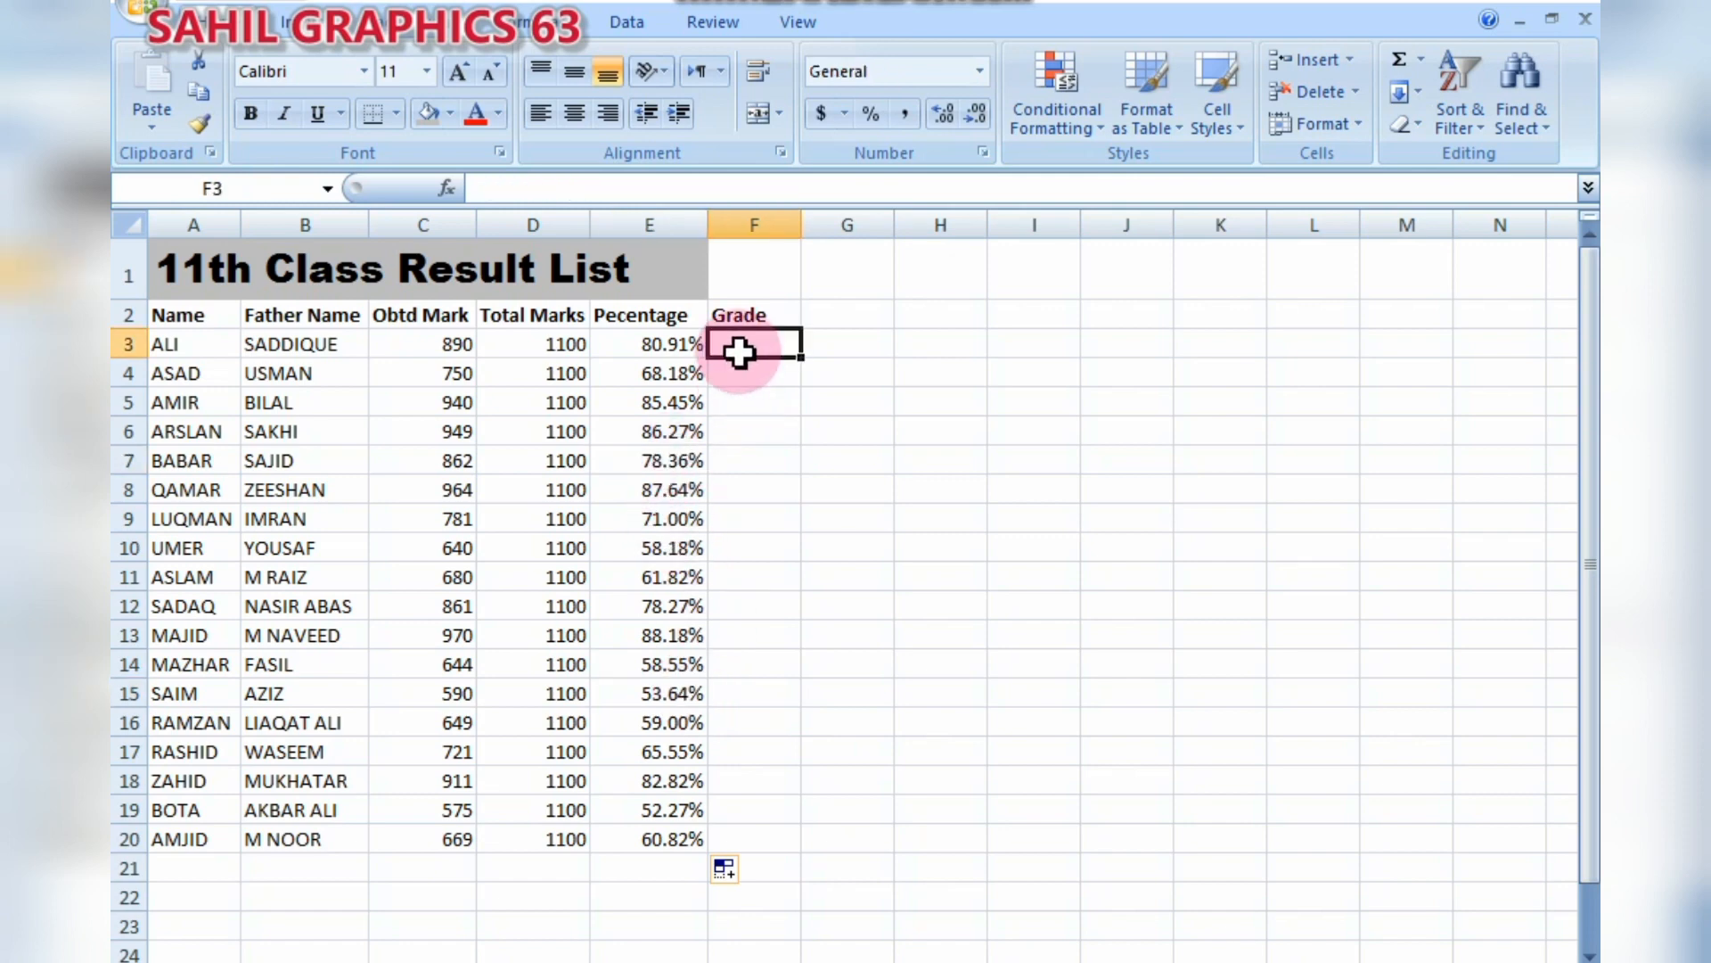
{"action": "double_click", "coordinate": [739, 353]}
{"action": "type", "text": "if"}
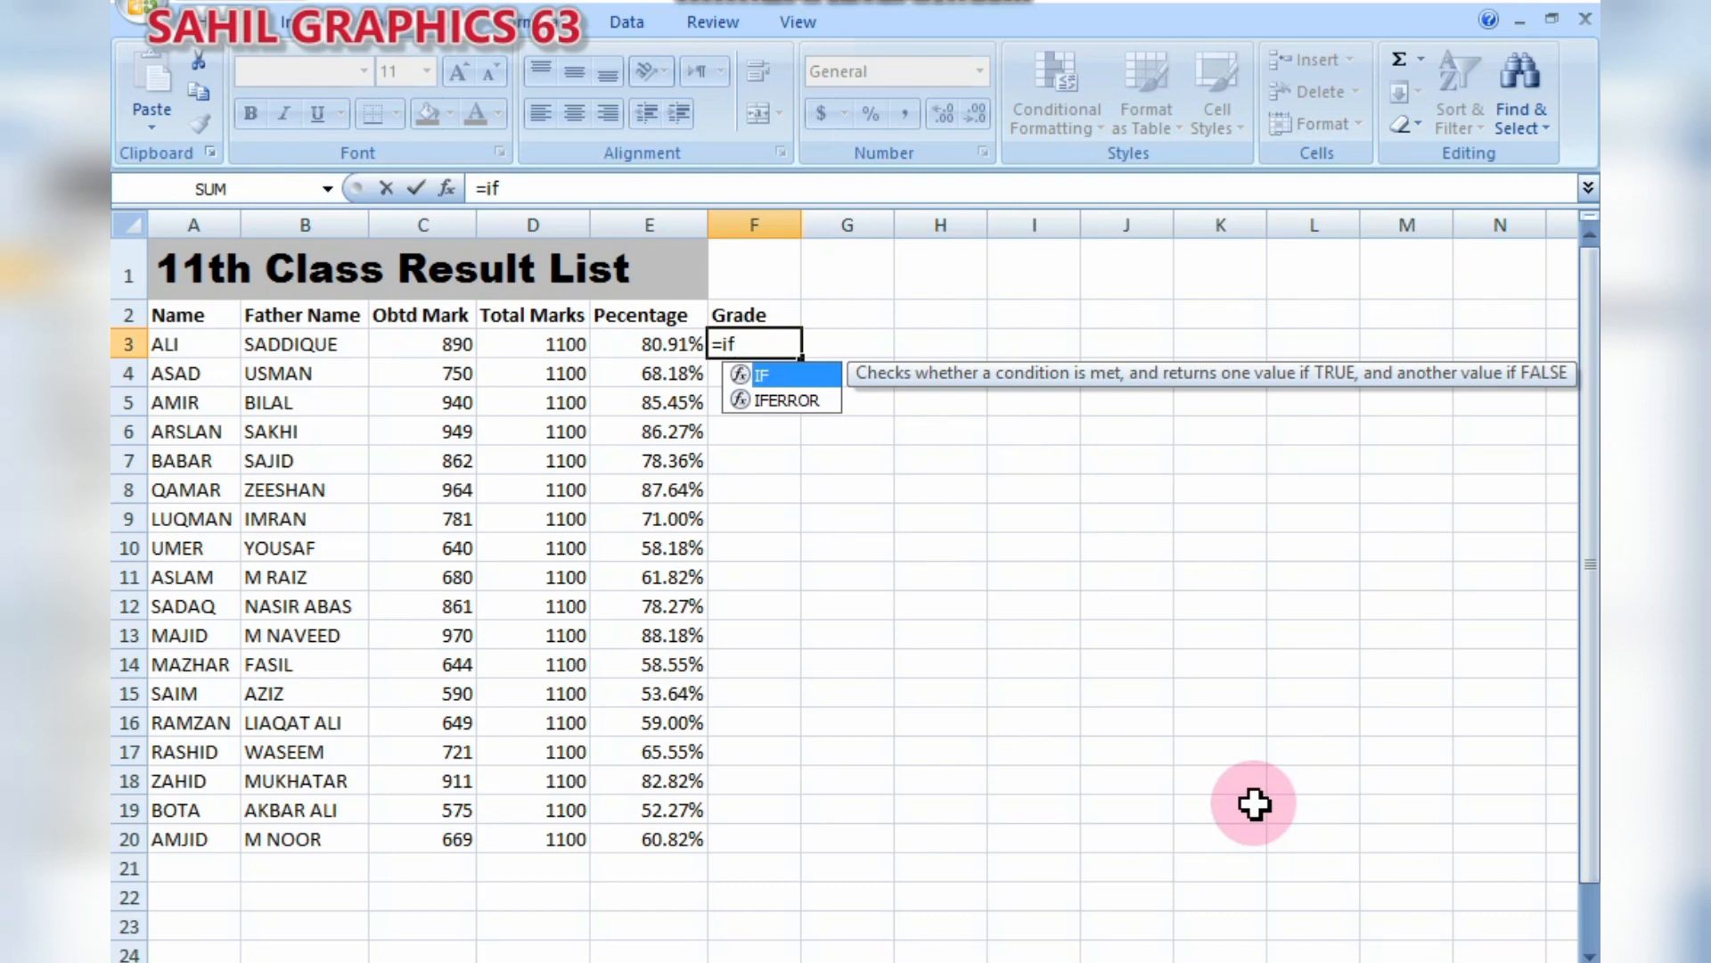
{"action": "left_click", "coordinate": [630, 337]}
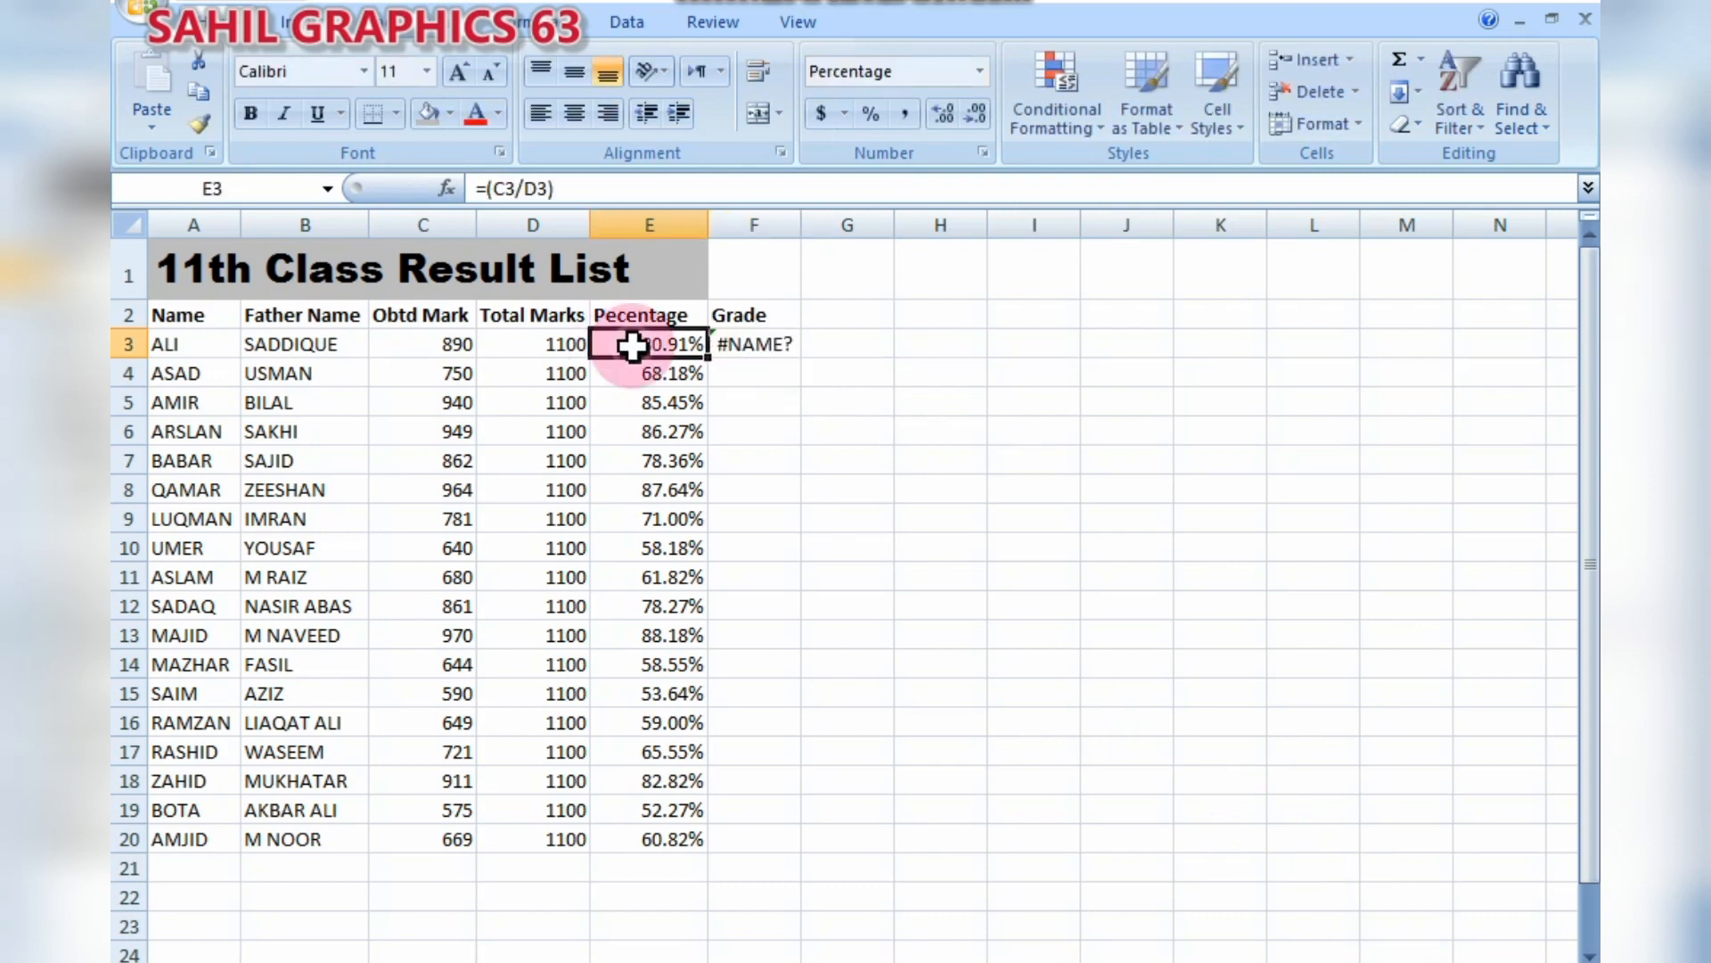
{"action": "left_click", "coordinate": [783, 348]}
{"action": "key", "text": "Delete"}
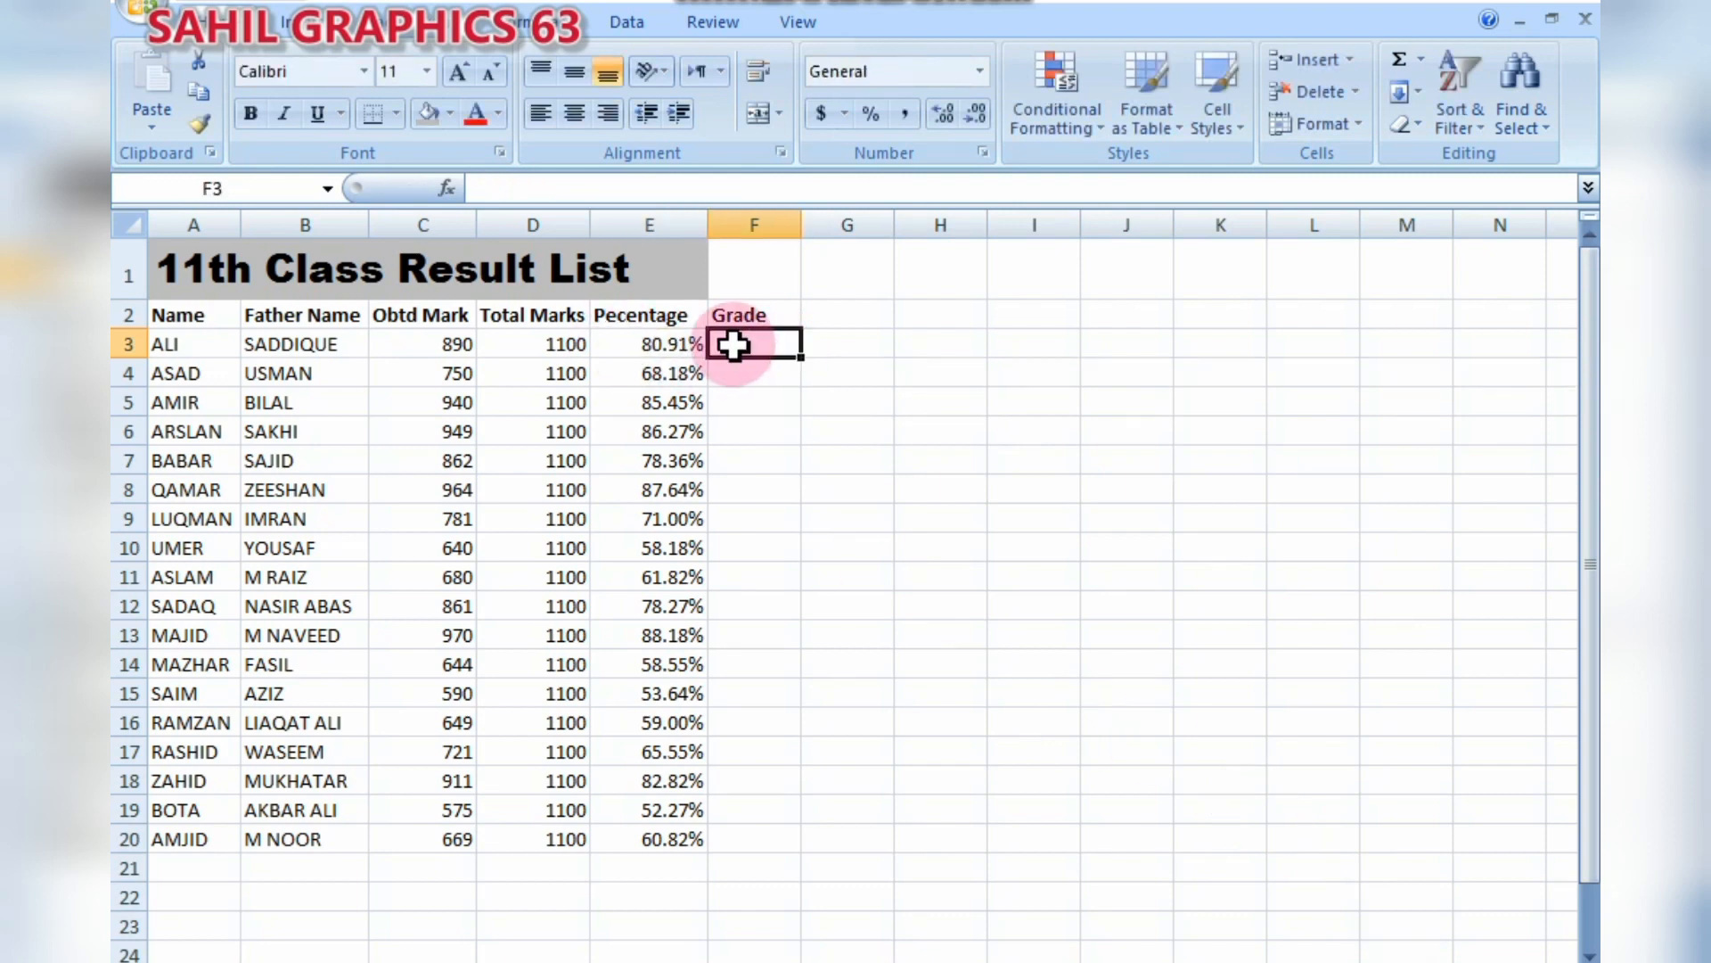
- Begin a grade formula in F3 with the condition =if(E3>=80%, testing the first student's percentage
{"action": "type", "text": "="}
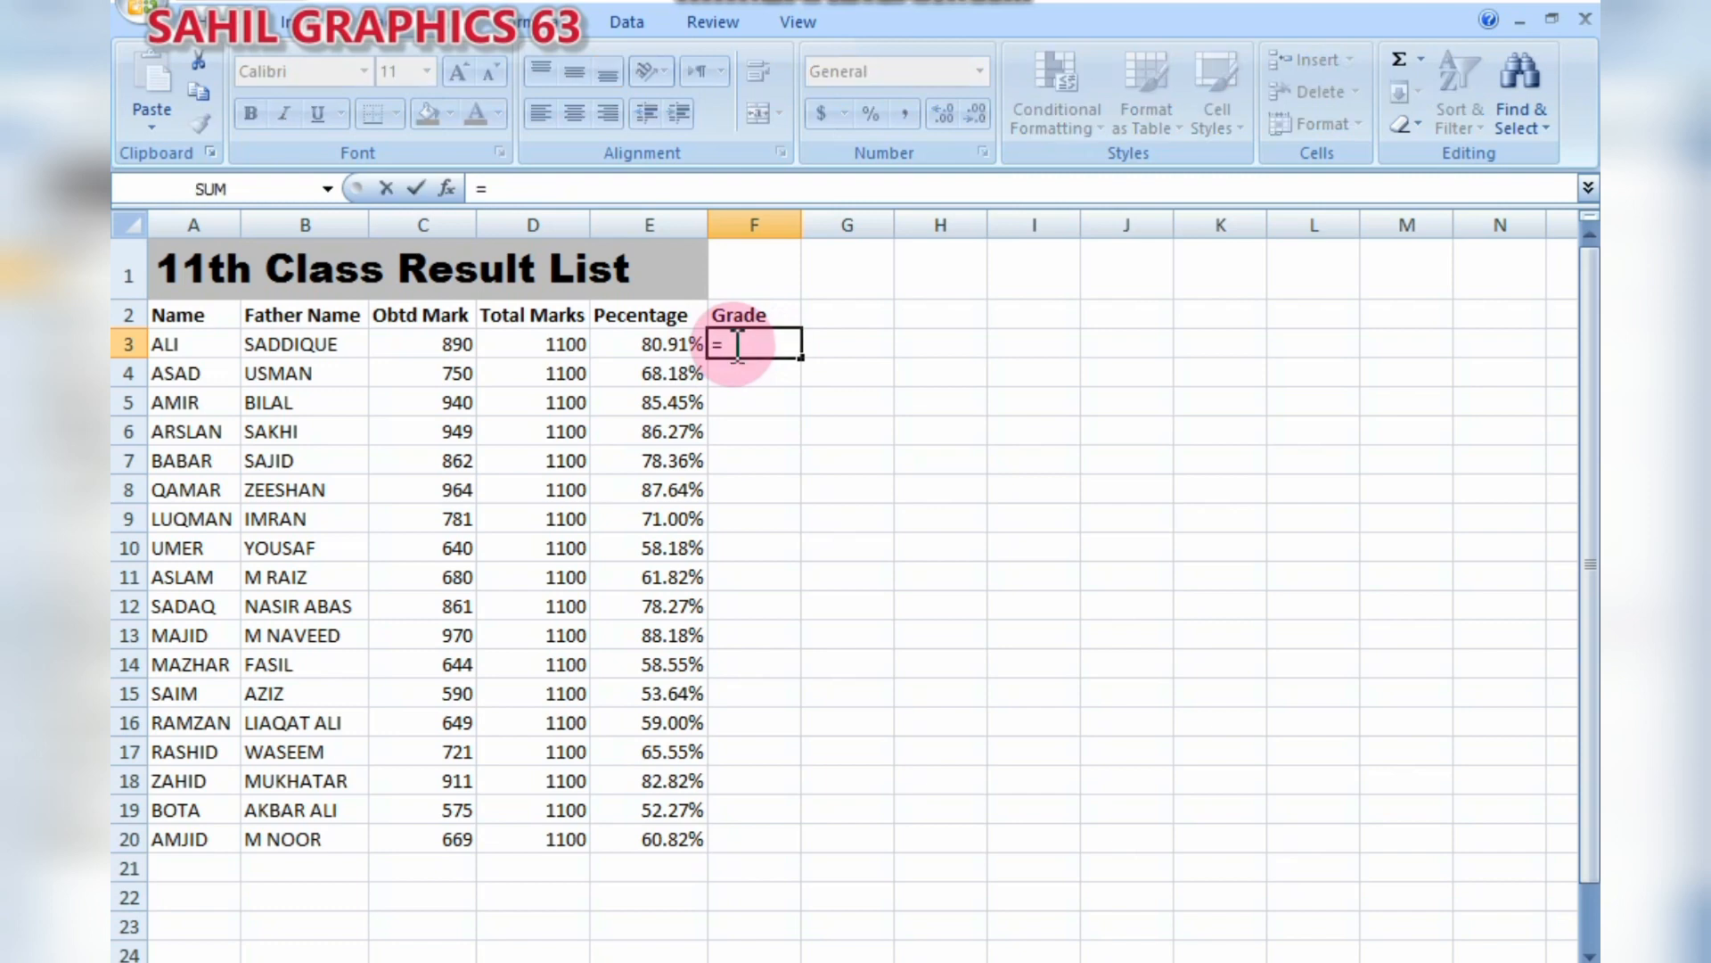
{"action": "type", "text": "if("}
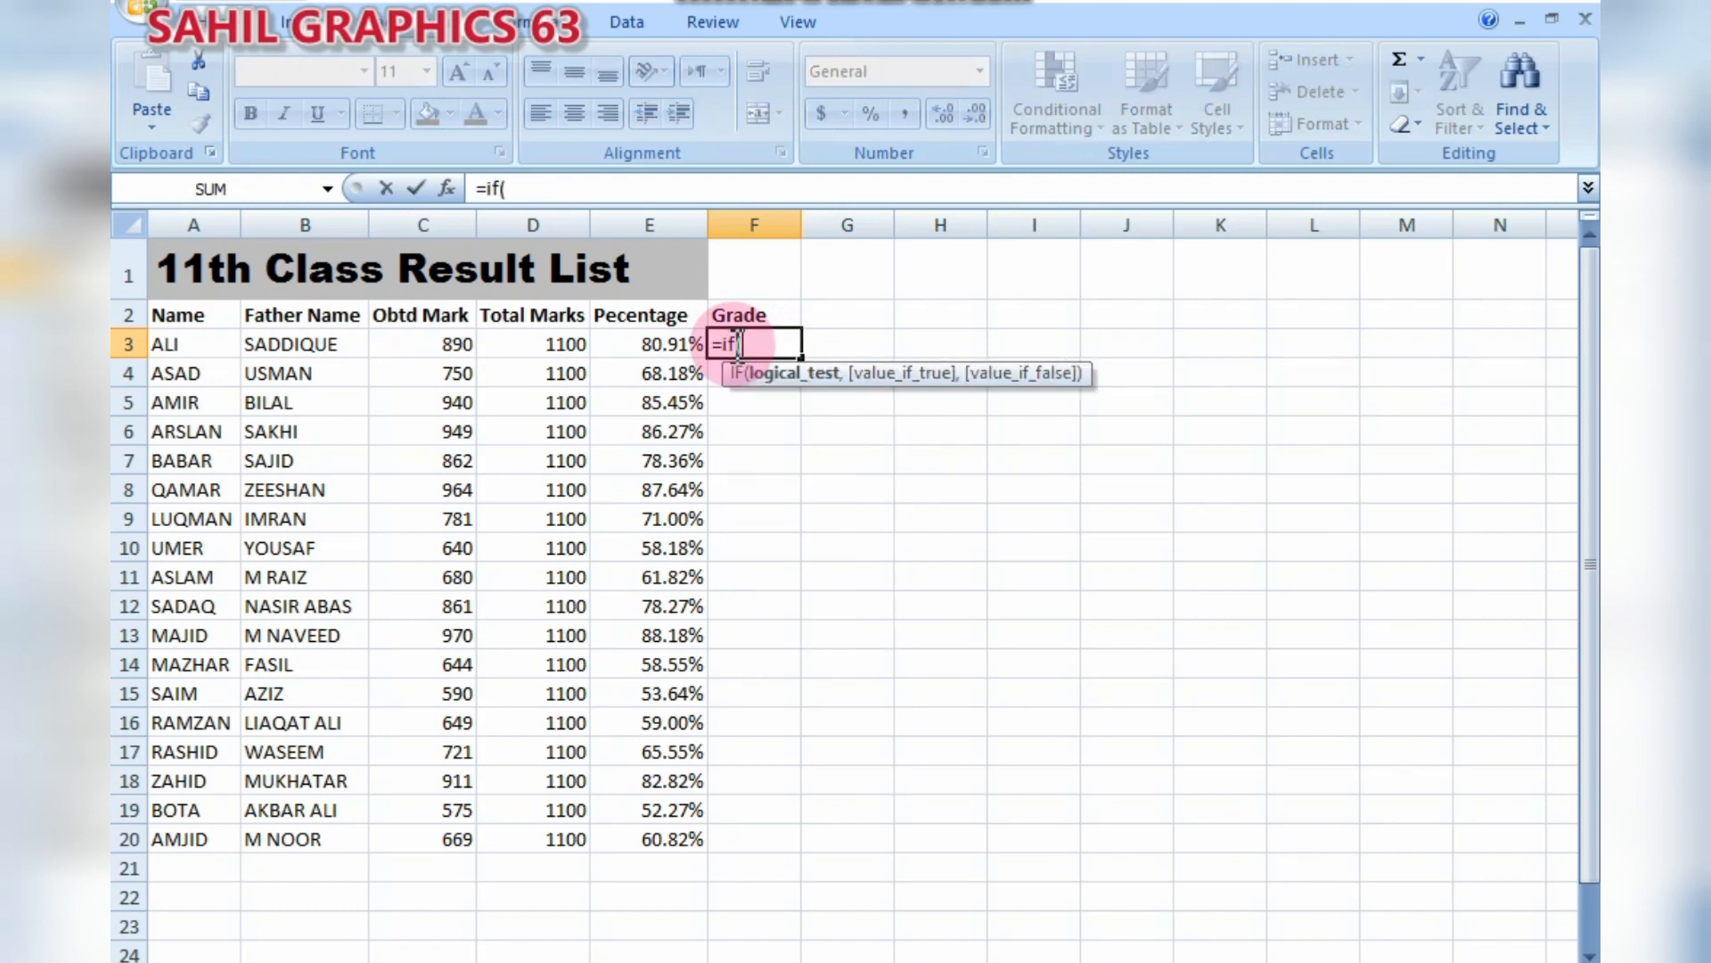
{"action": "left_click", "coordinate": [666, 360]}
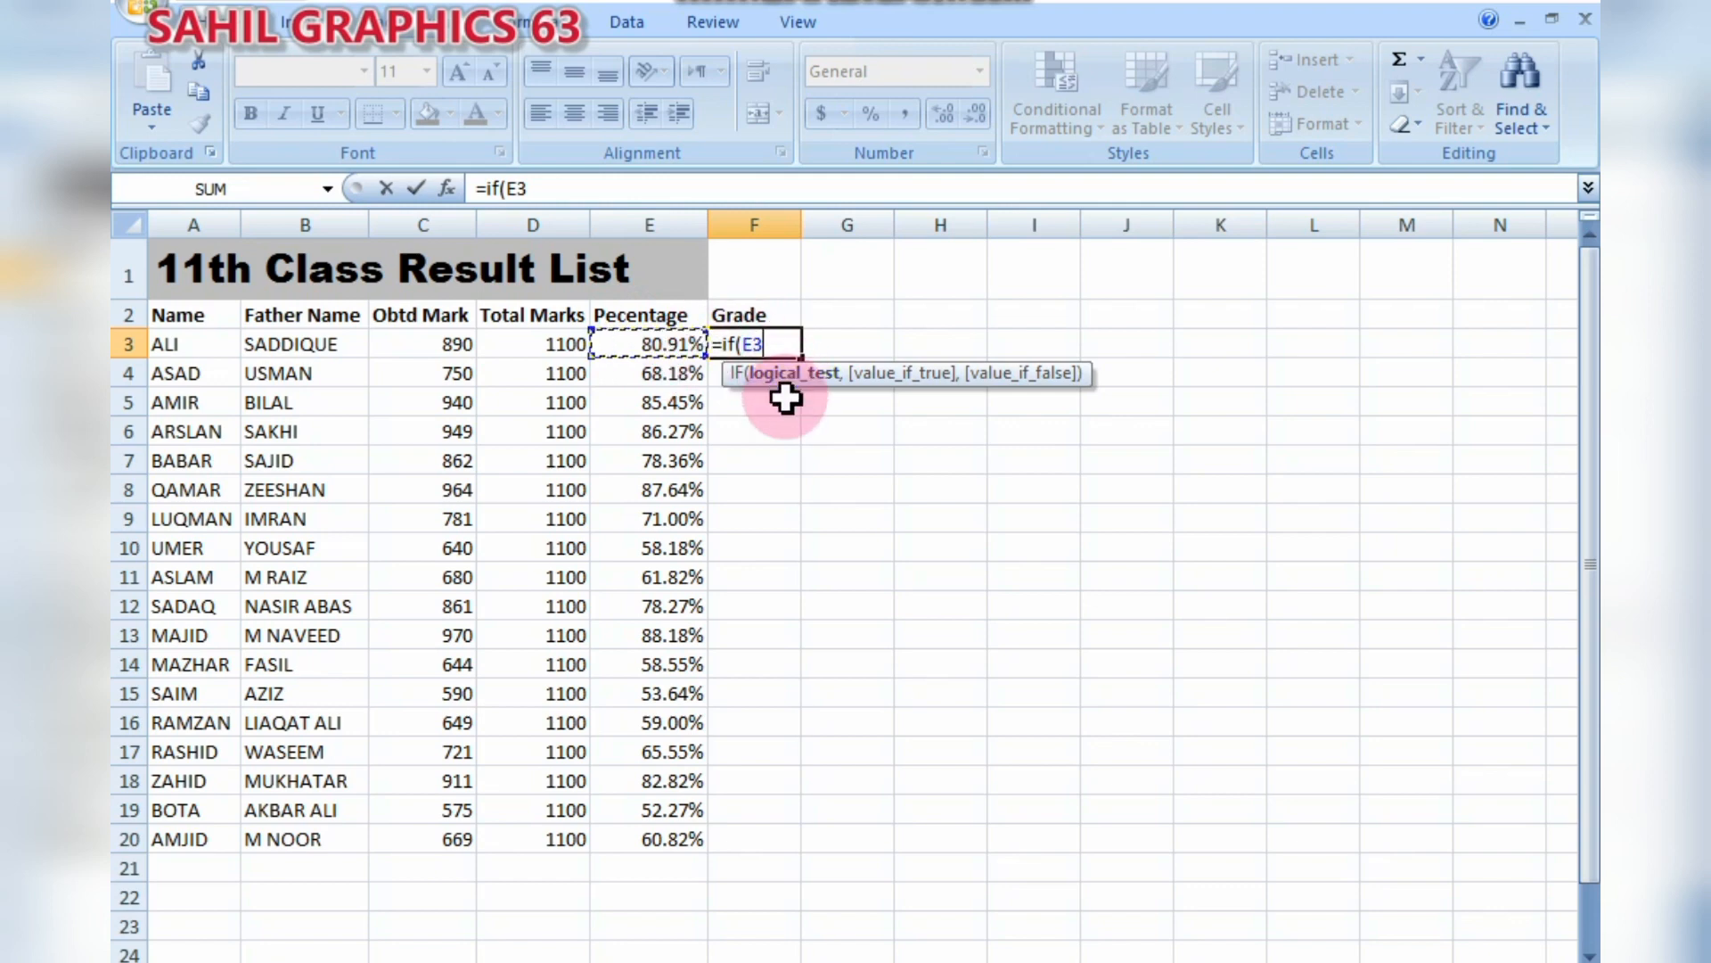
{"action": "type", "text": ">"}
{"action": "left_click", "coordinate": [971, 961]}
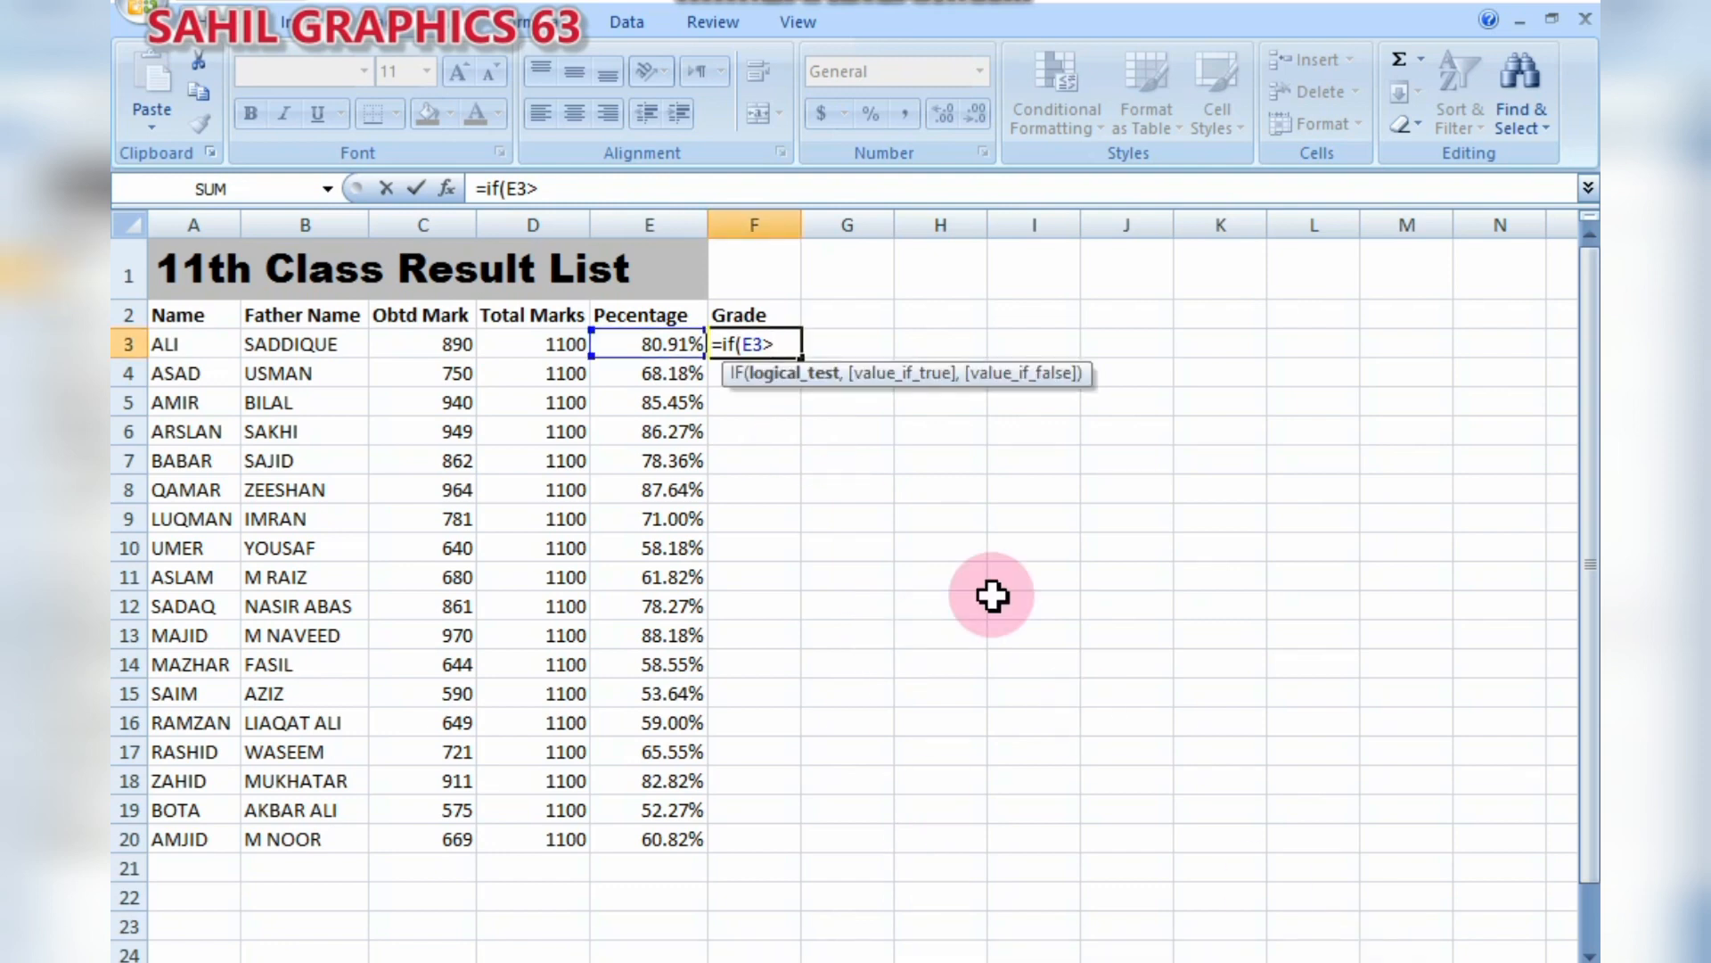
{"action": "type", "text": "80%"}
{"action": "left_click", "coordinate": [992, 596]}
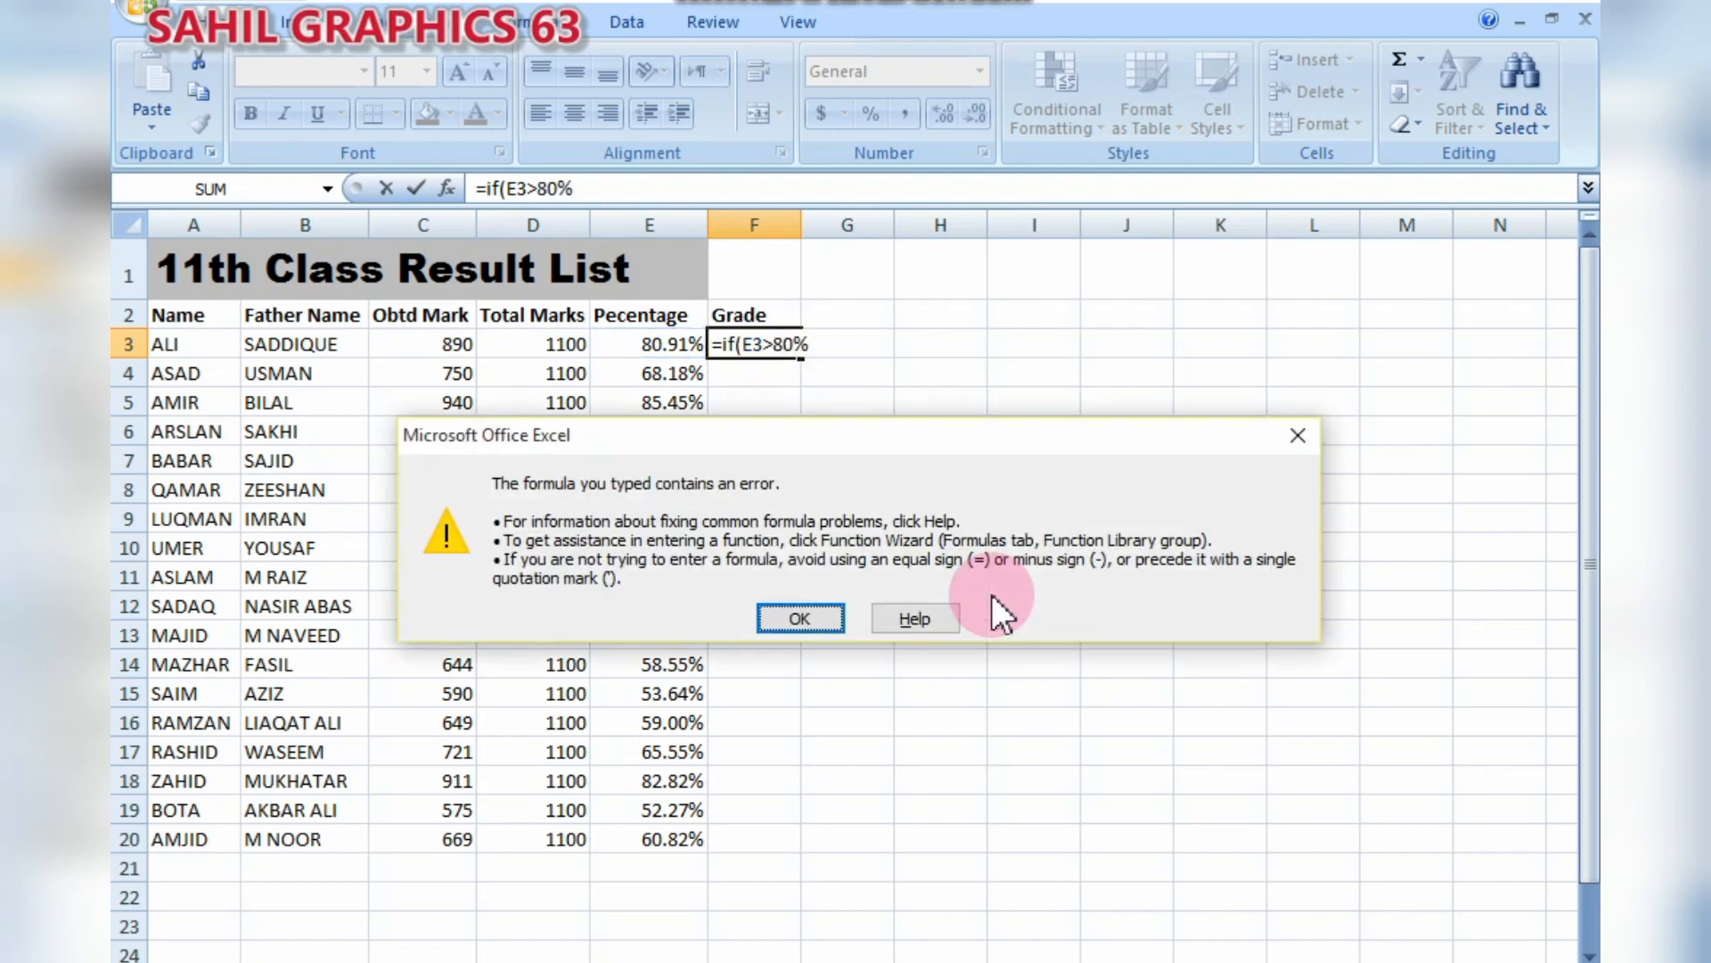
{"action": "left_click", "coordinate": [1324, 423]}
{"action": "left_click", "coordinate": [775, 343]}
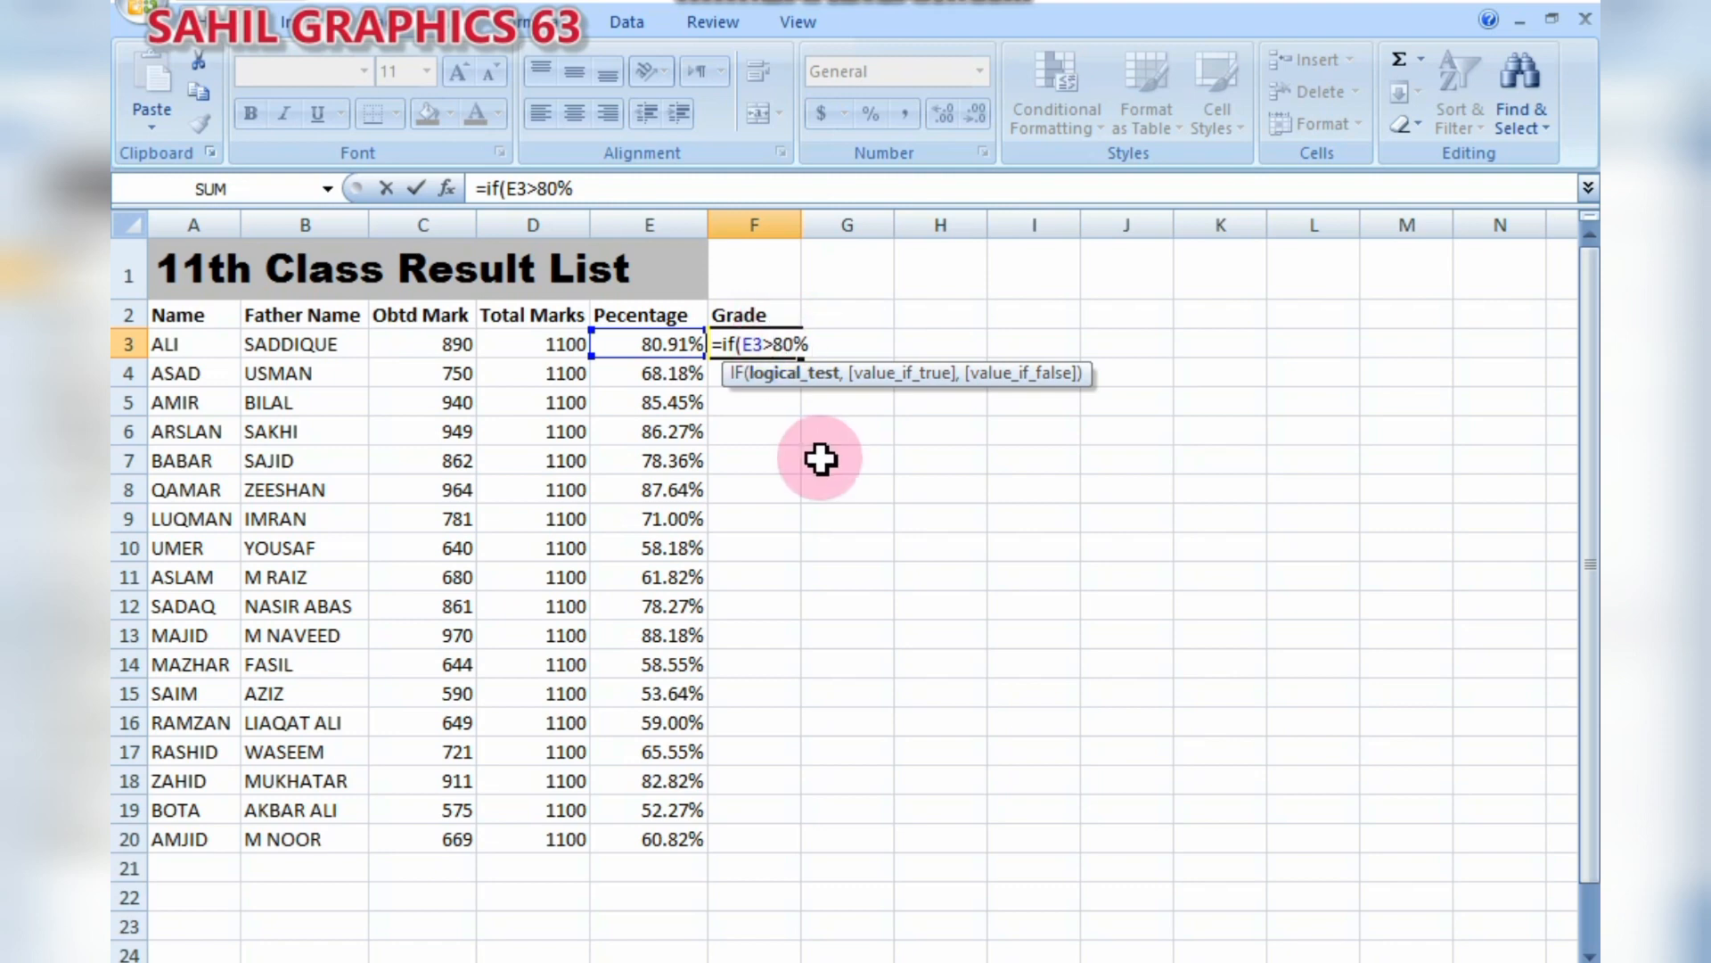
{"action": "type", "text": "="}
{"action": "left_click", "coordinate": [844, 340]}
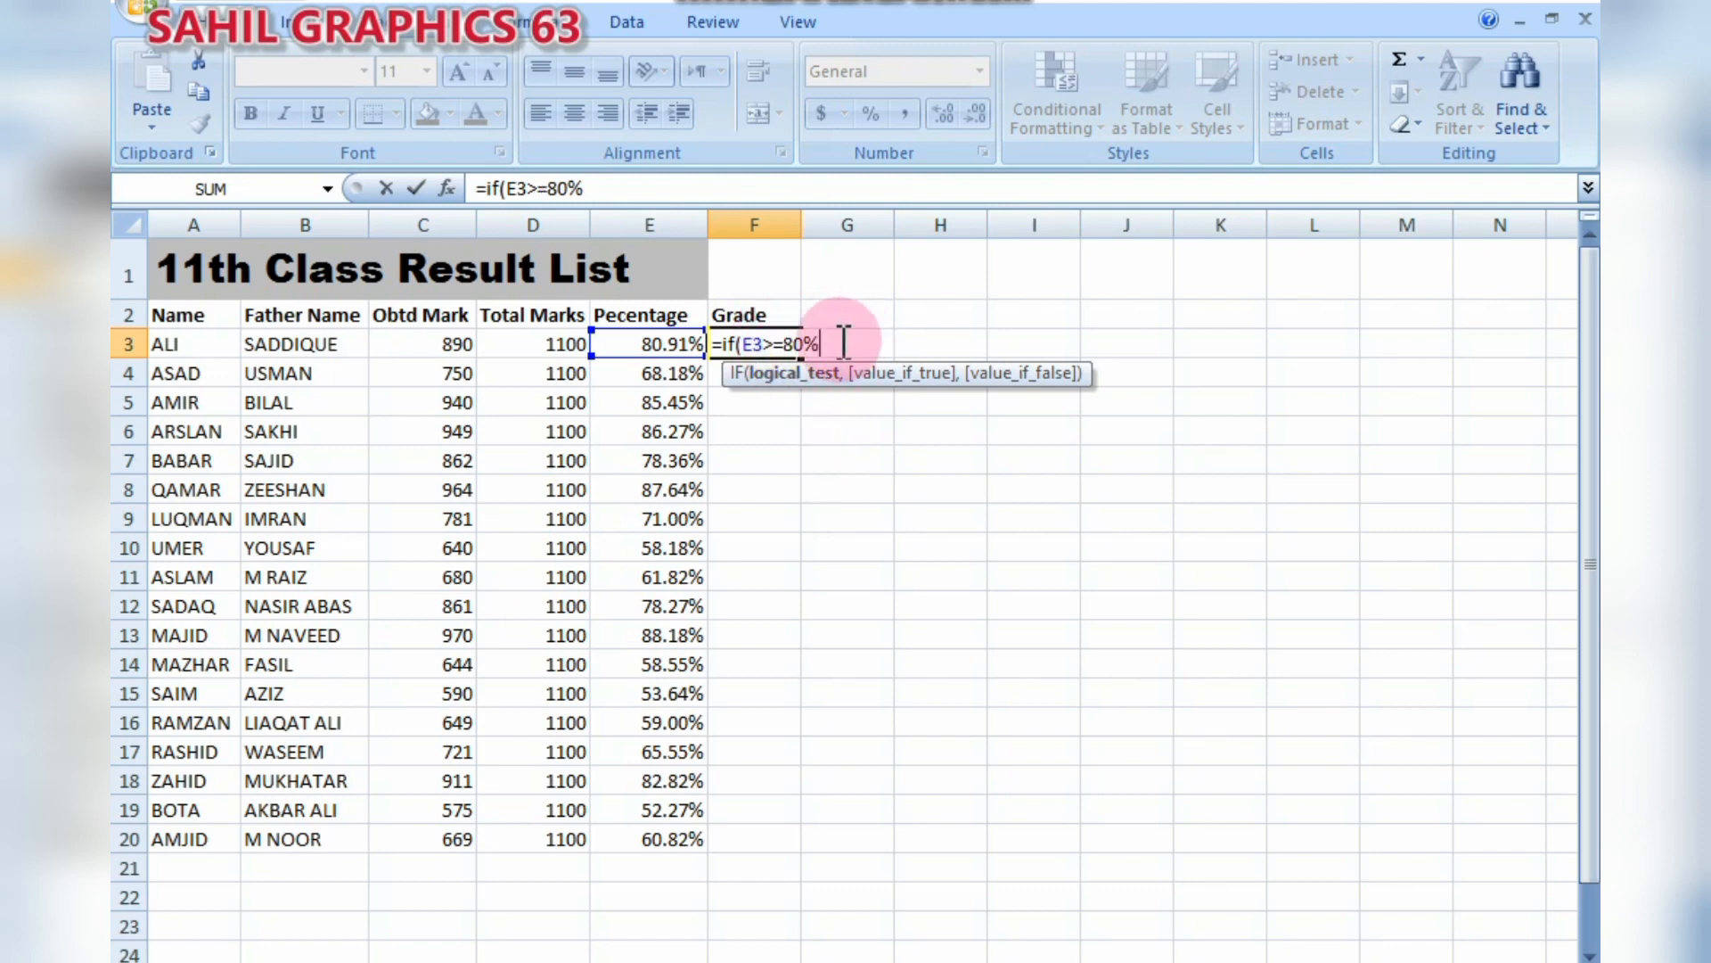
- Add "A" as the value if true in F3's formula and open a nested if( for the false case
{"action": "type", "text": ",\"a"}
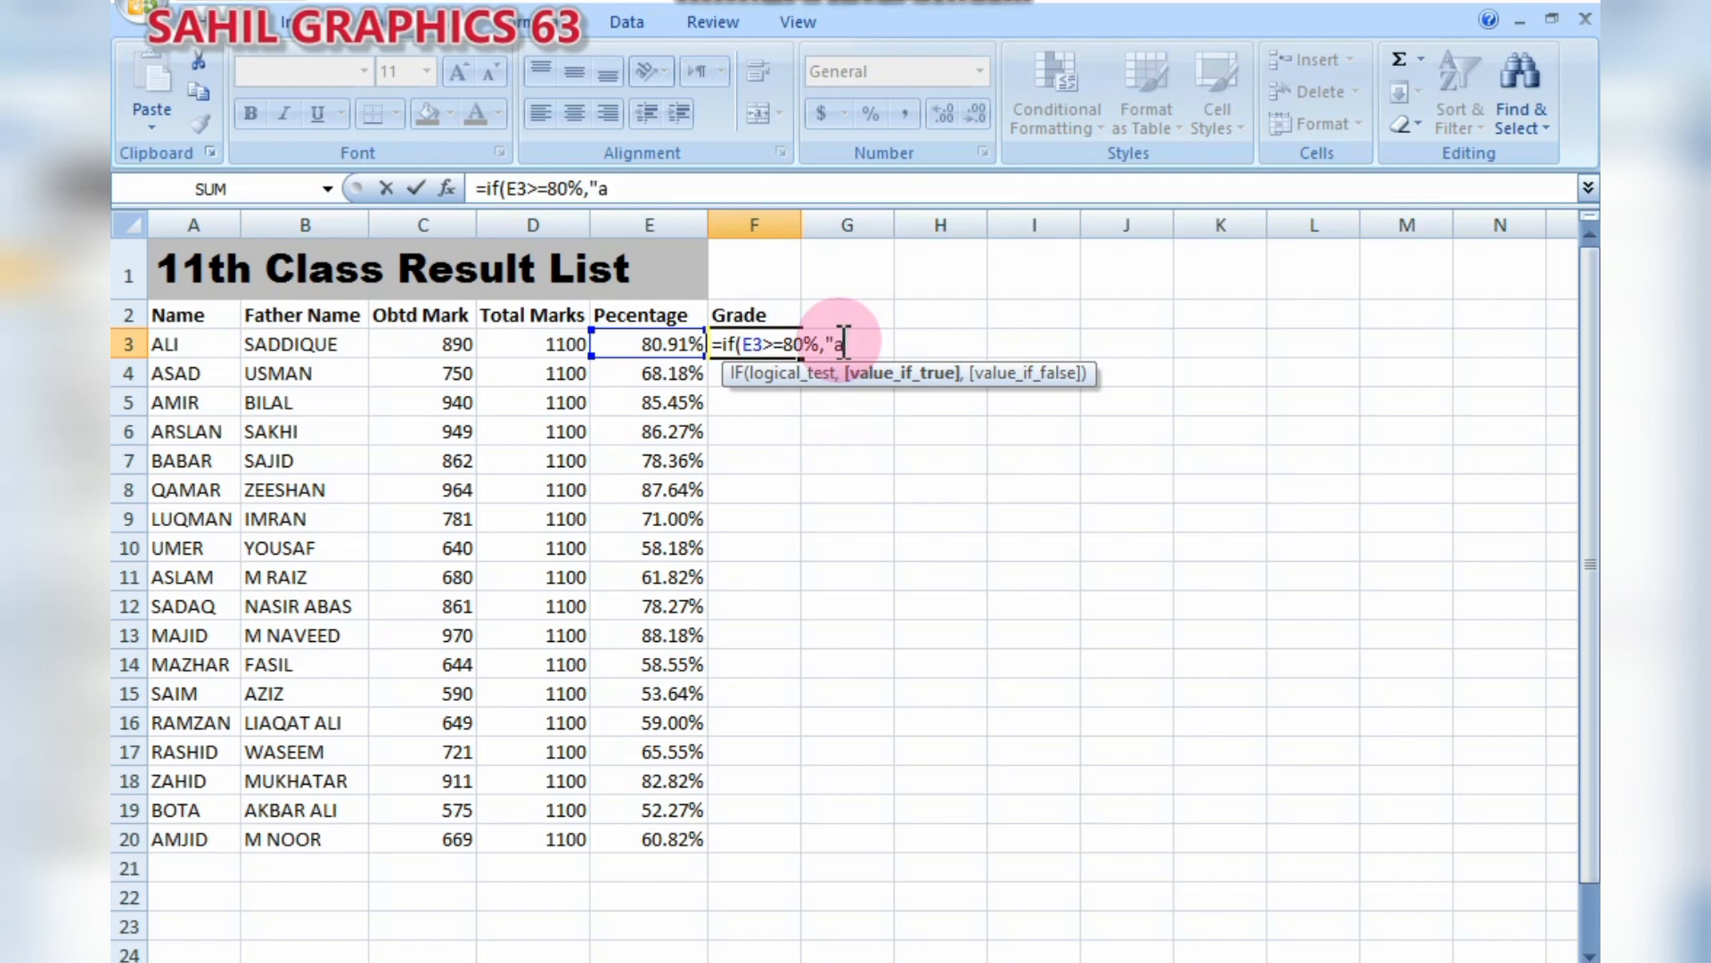
{"action": "type", "text": "A"}
{"action": "left_click", "coordinate": [1396, 952]}
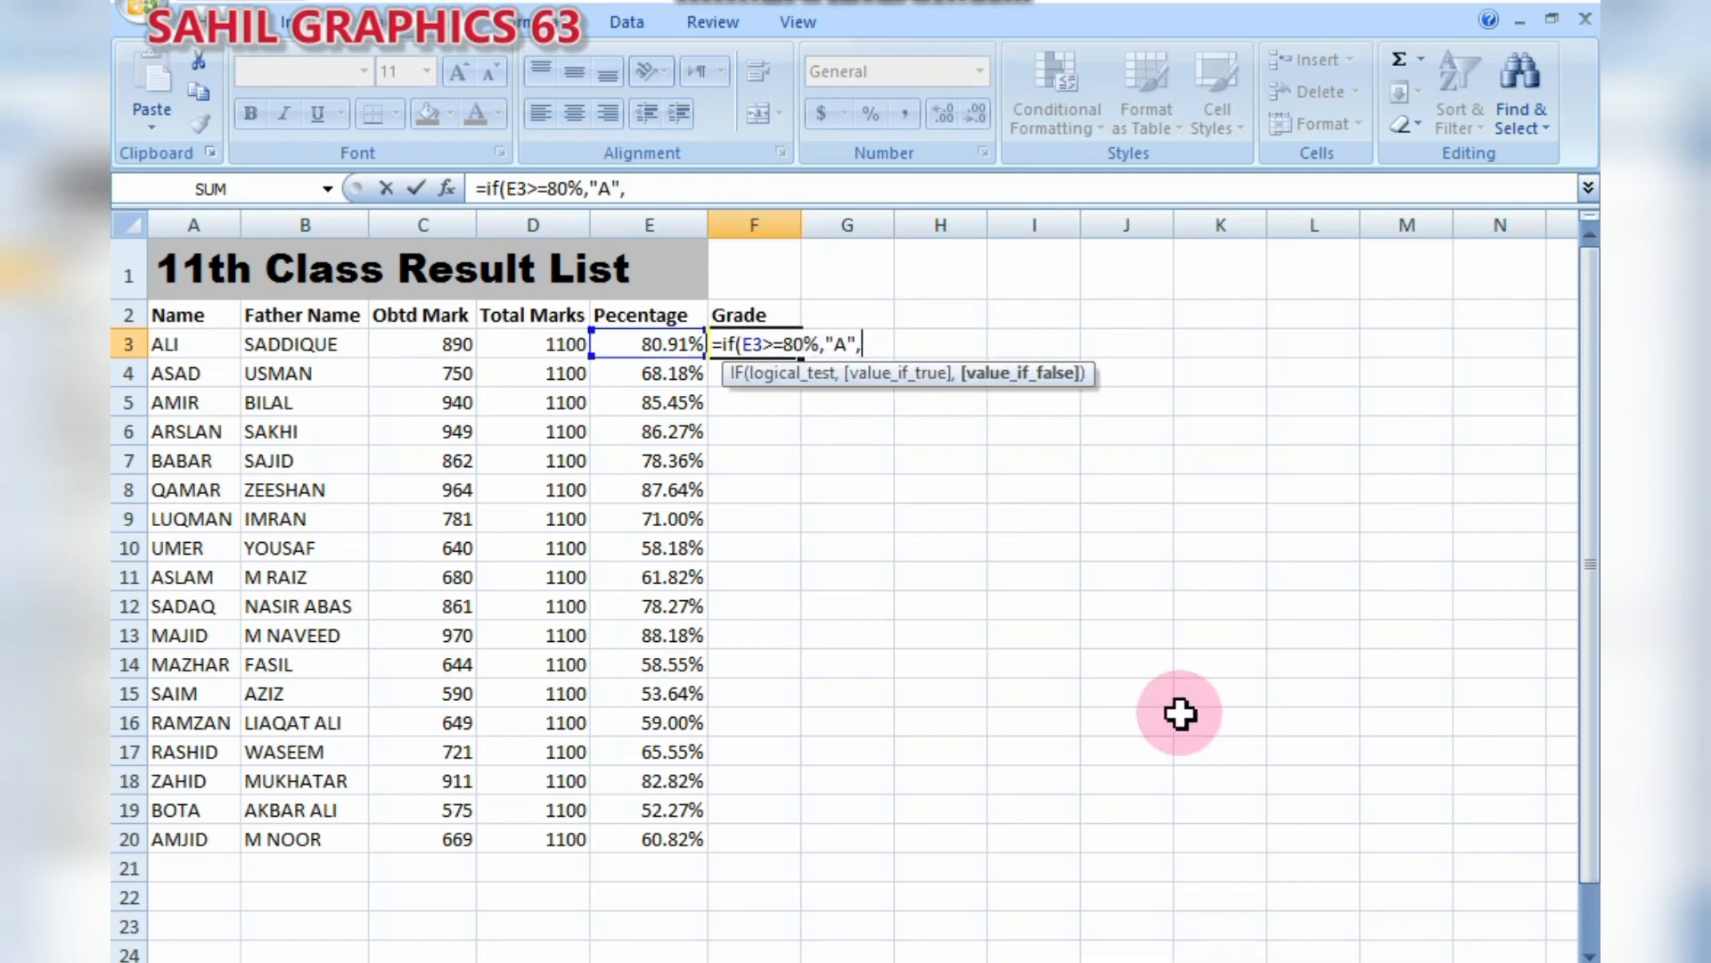
{"action": "type", "text": "f"}
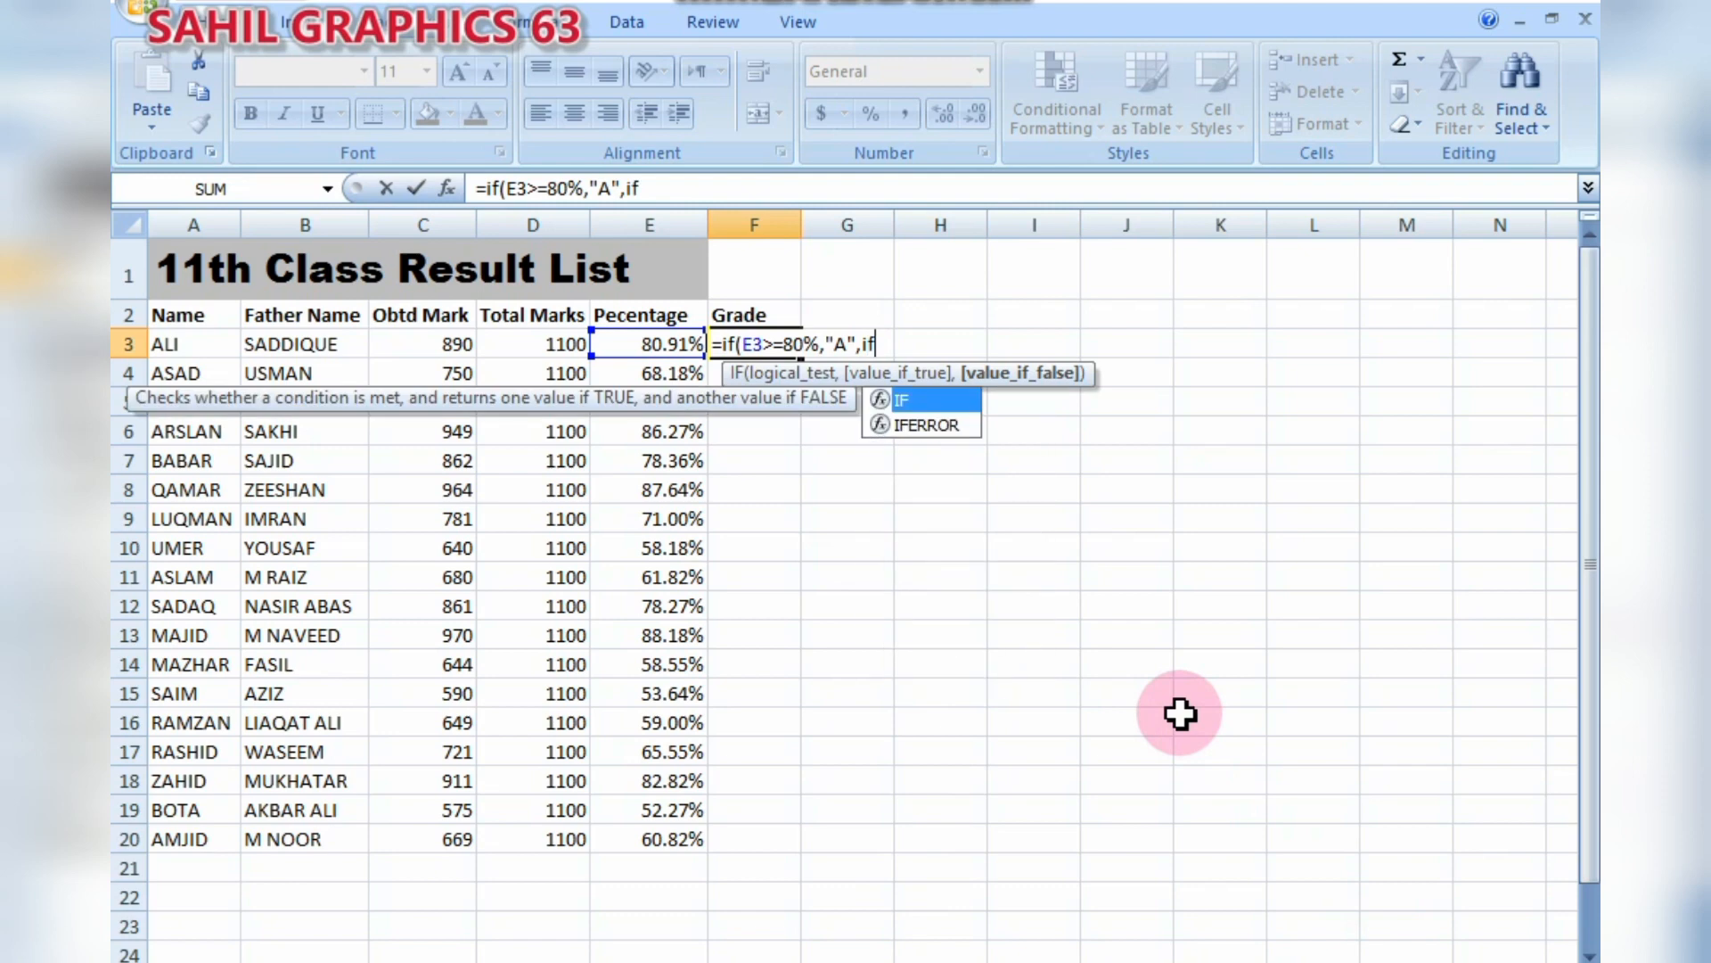
{"action": "type", "text": "("}
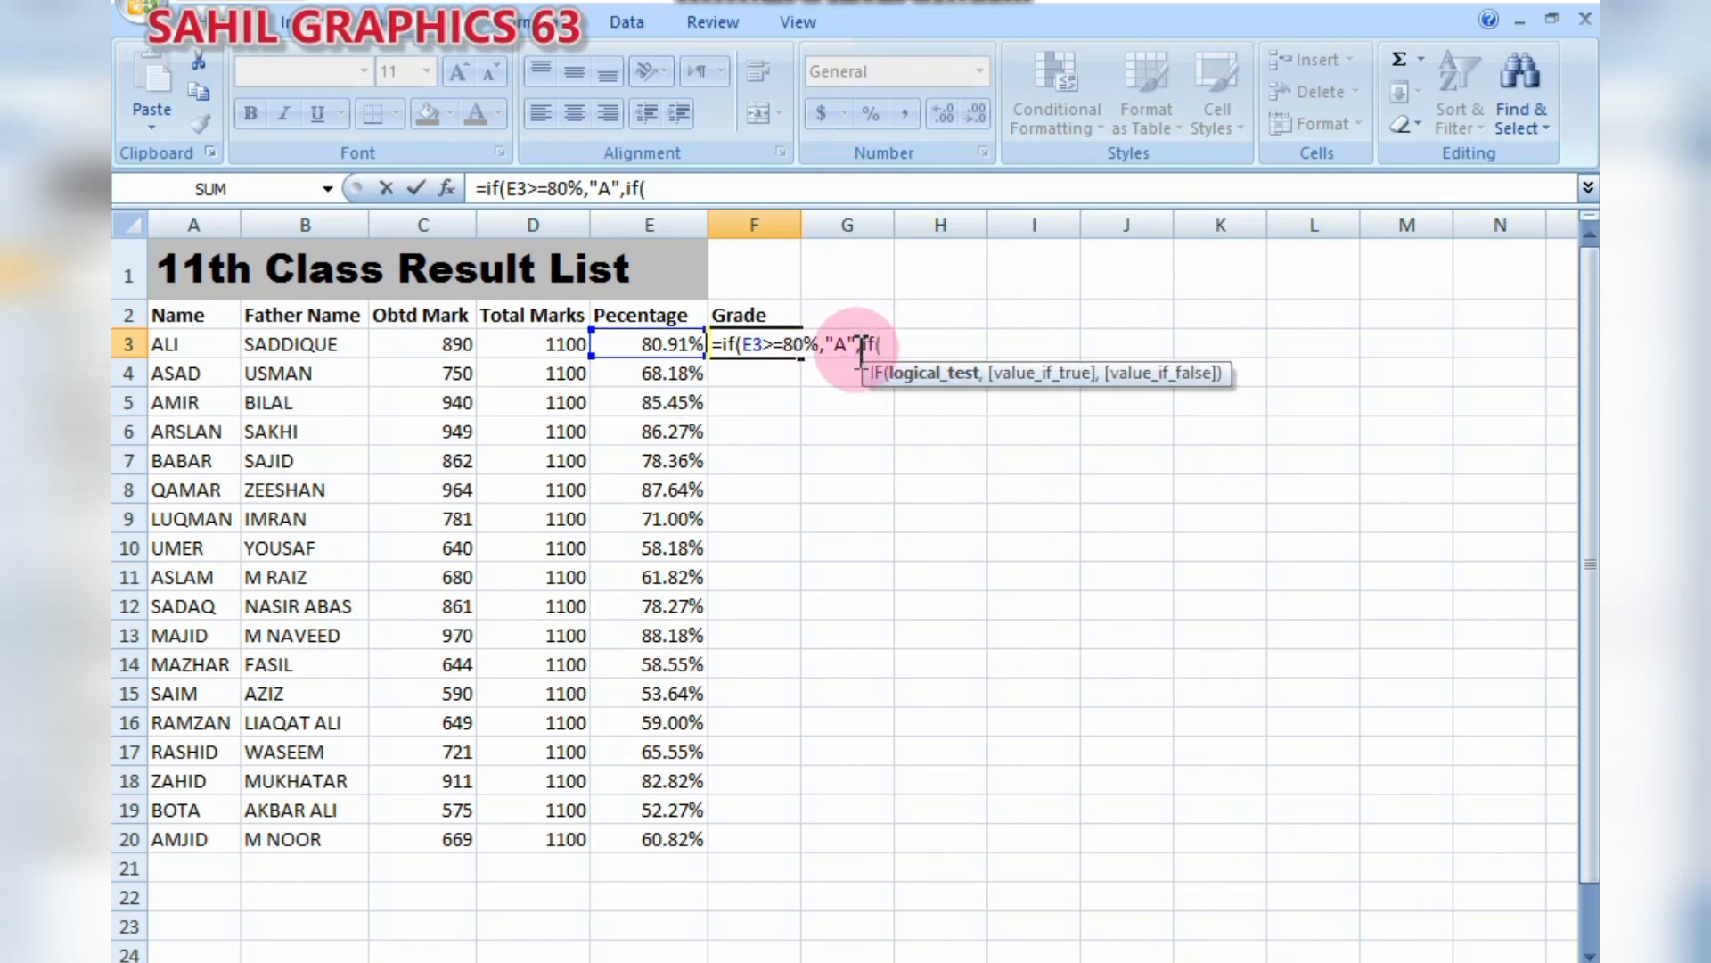
- Undo the attempted reuse of the first IF condition in F3 and refill the percentage formula from E3 down to E20
{"action": "left_click_drag", "start_coordinate": [855, 346], "coordinate": [736, 352]}
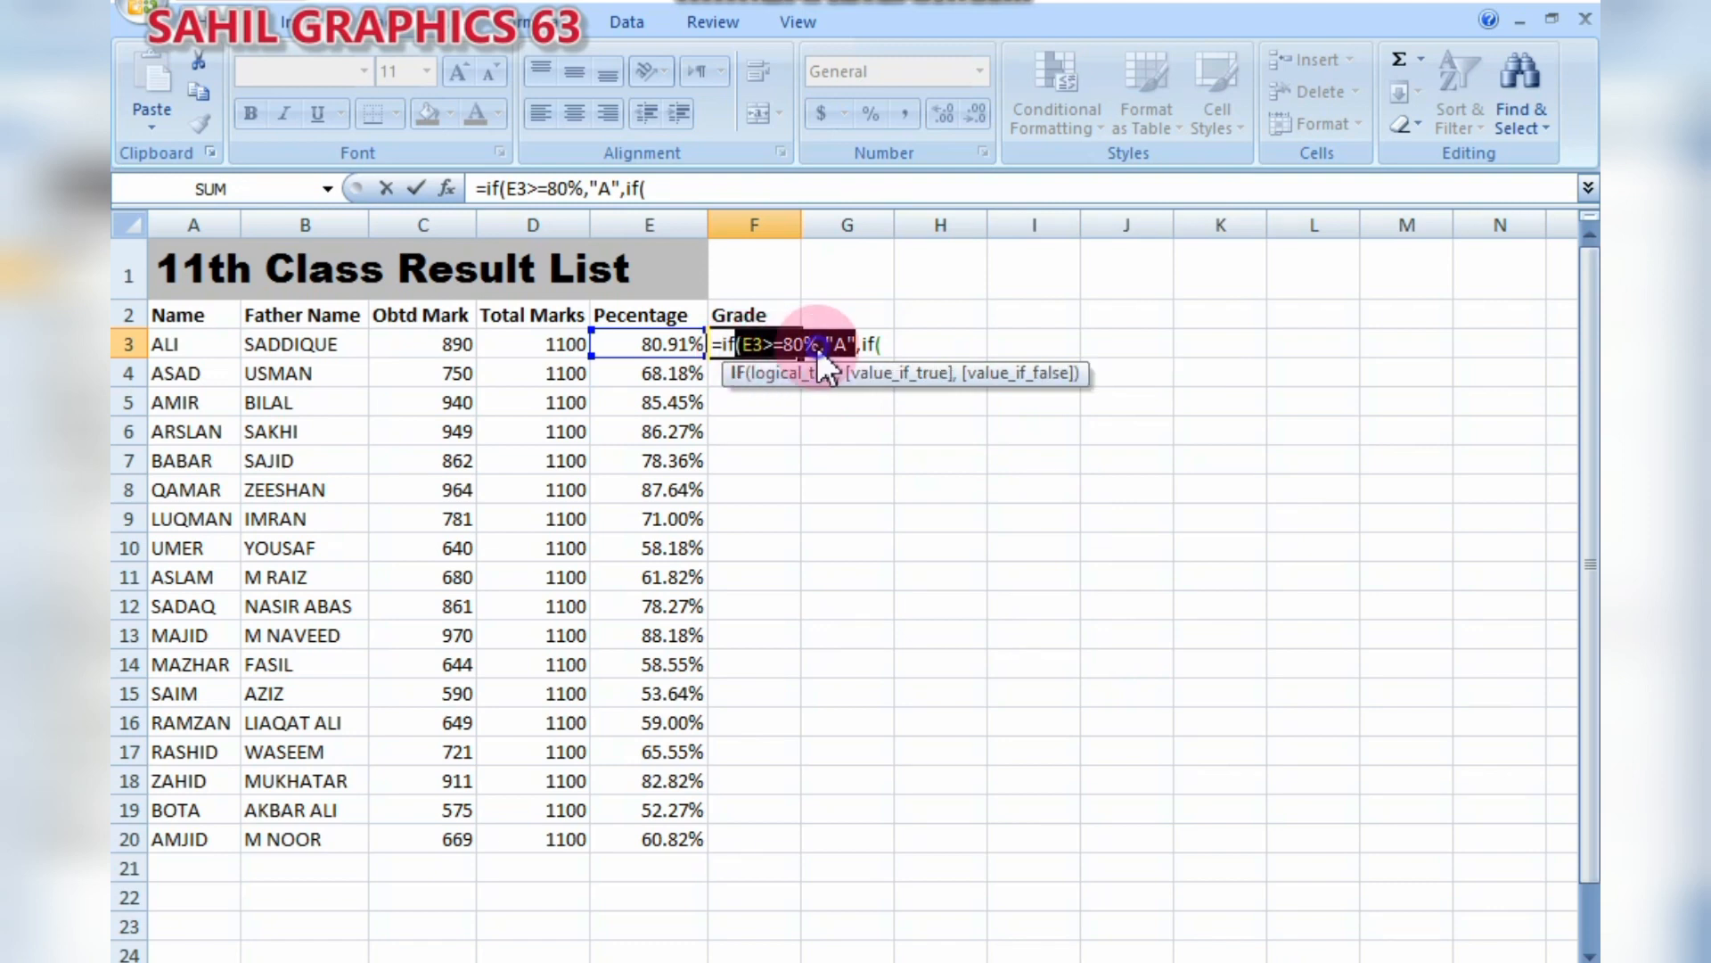
{"action": "left_click", "coordinate": [901, 350]}
{"action": "left_click", "coordinate": [1287, 476]}
{"action": "left_click", "coordinate": [918, 353]}
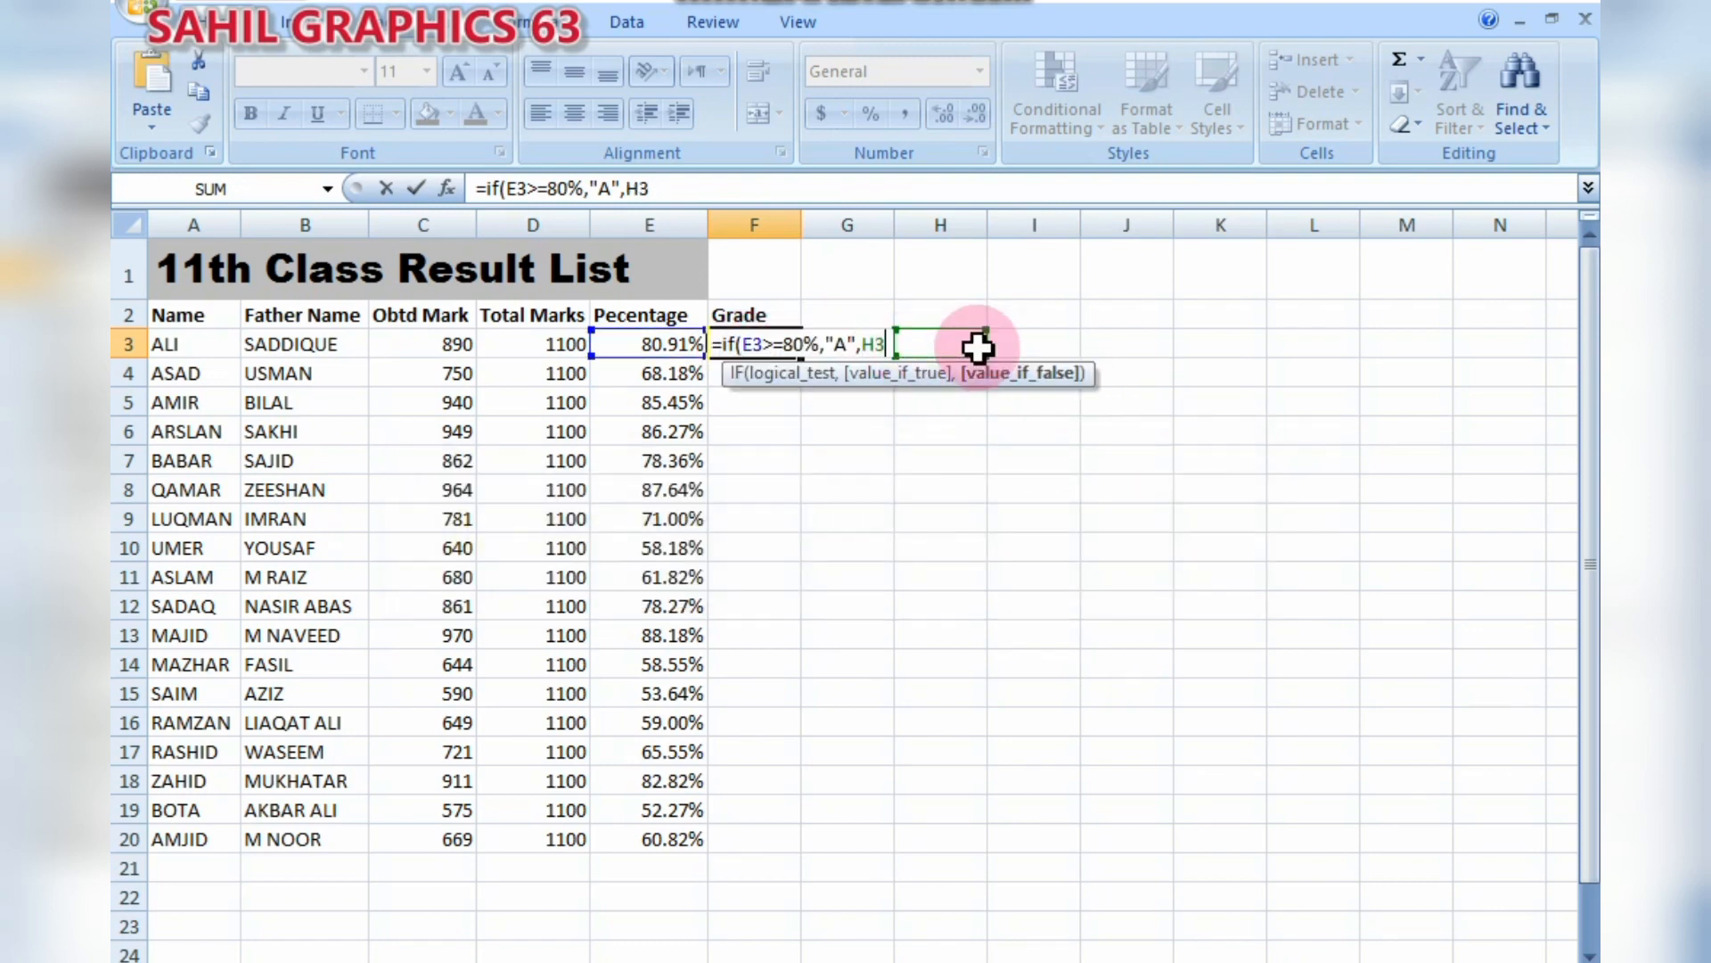
{"action": "left_click", "coordinate": [954, 344]}
{"action": "left_click", "coordinate": [790, 344]}
{"action": "key", "text": "ctrl+z"}
{"action": "key", "text": "ctrl+z"}
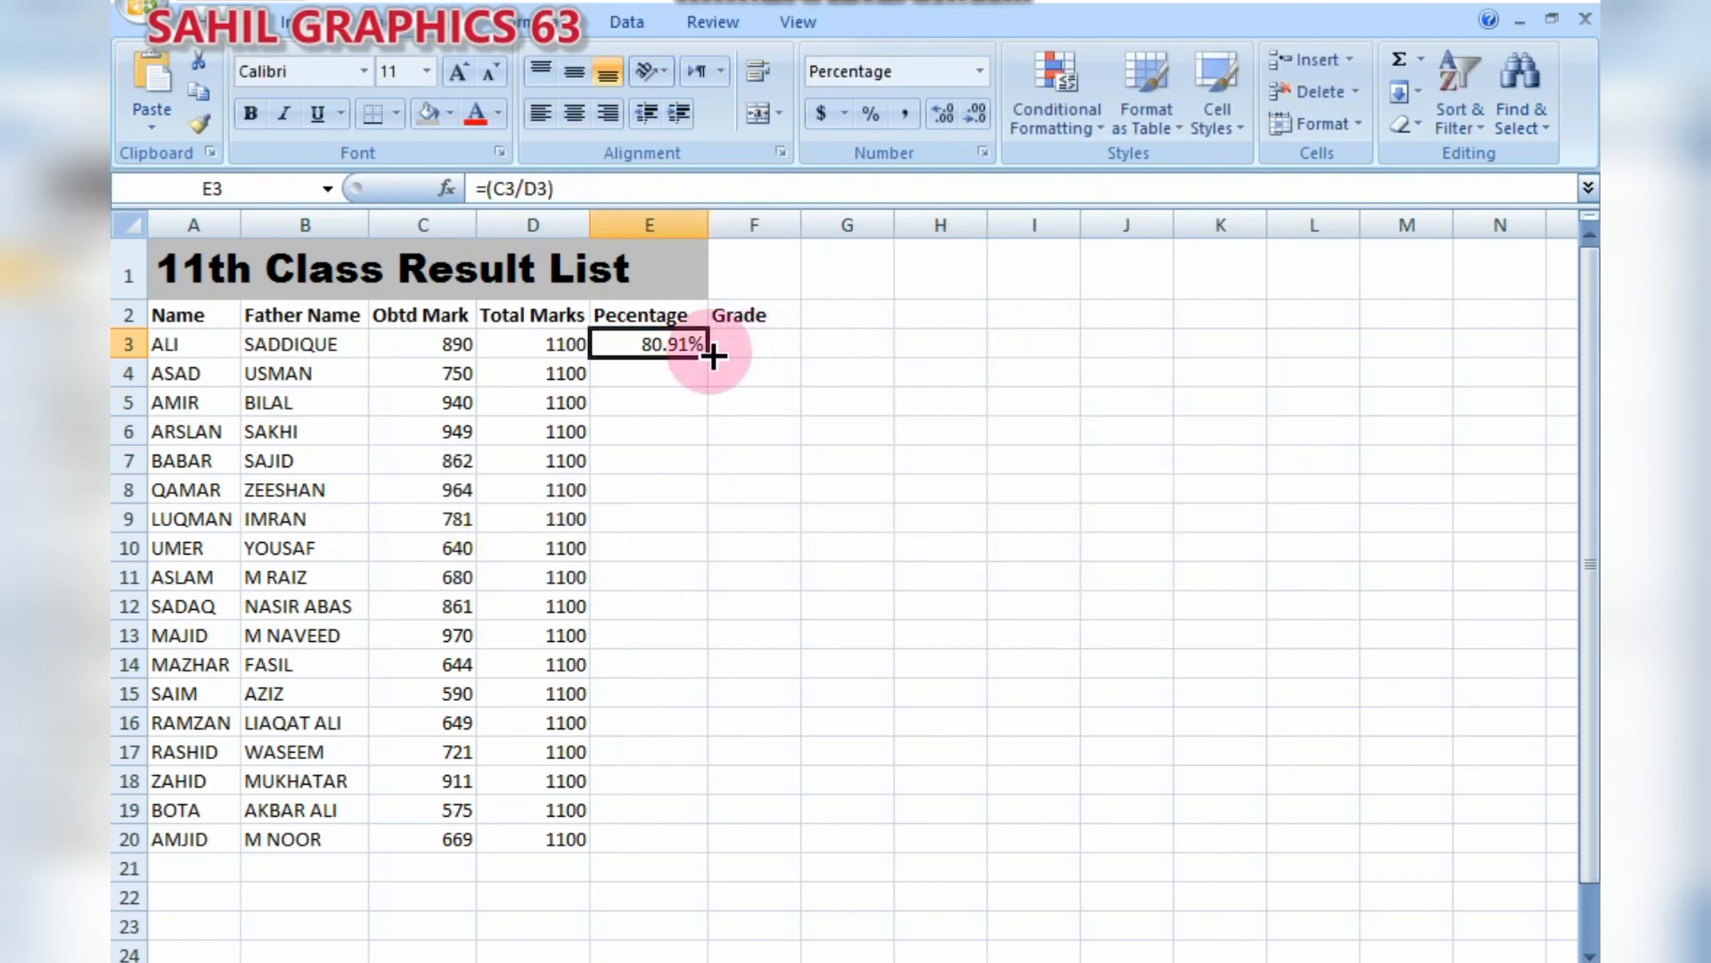
{"action": "left_click_drag", "start_coordinate": [709, 356], "coordinate": [704, 855]}
- Enter the grade formula =if(E3>=85%,"A",if(E3>=75%,"B",if(E3>=65%,"C",if(E3>=55%,"D",if(E3<55%,"F"))))) in F3
{"action": "left_click", "coordinate": [862, 960]}
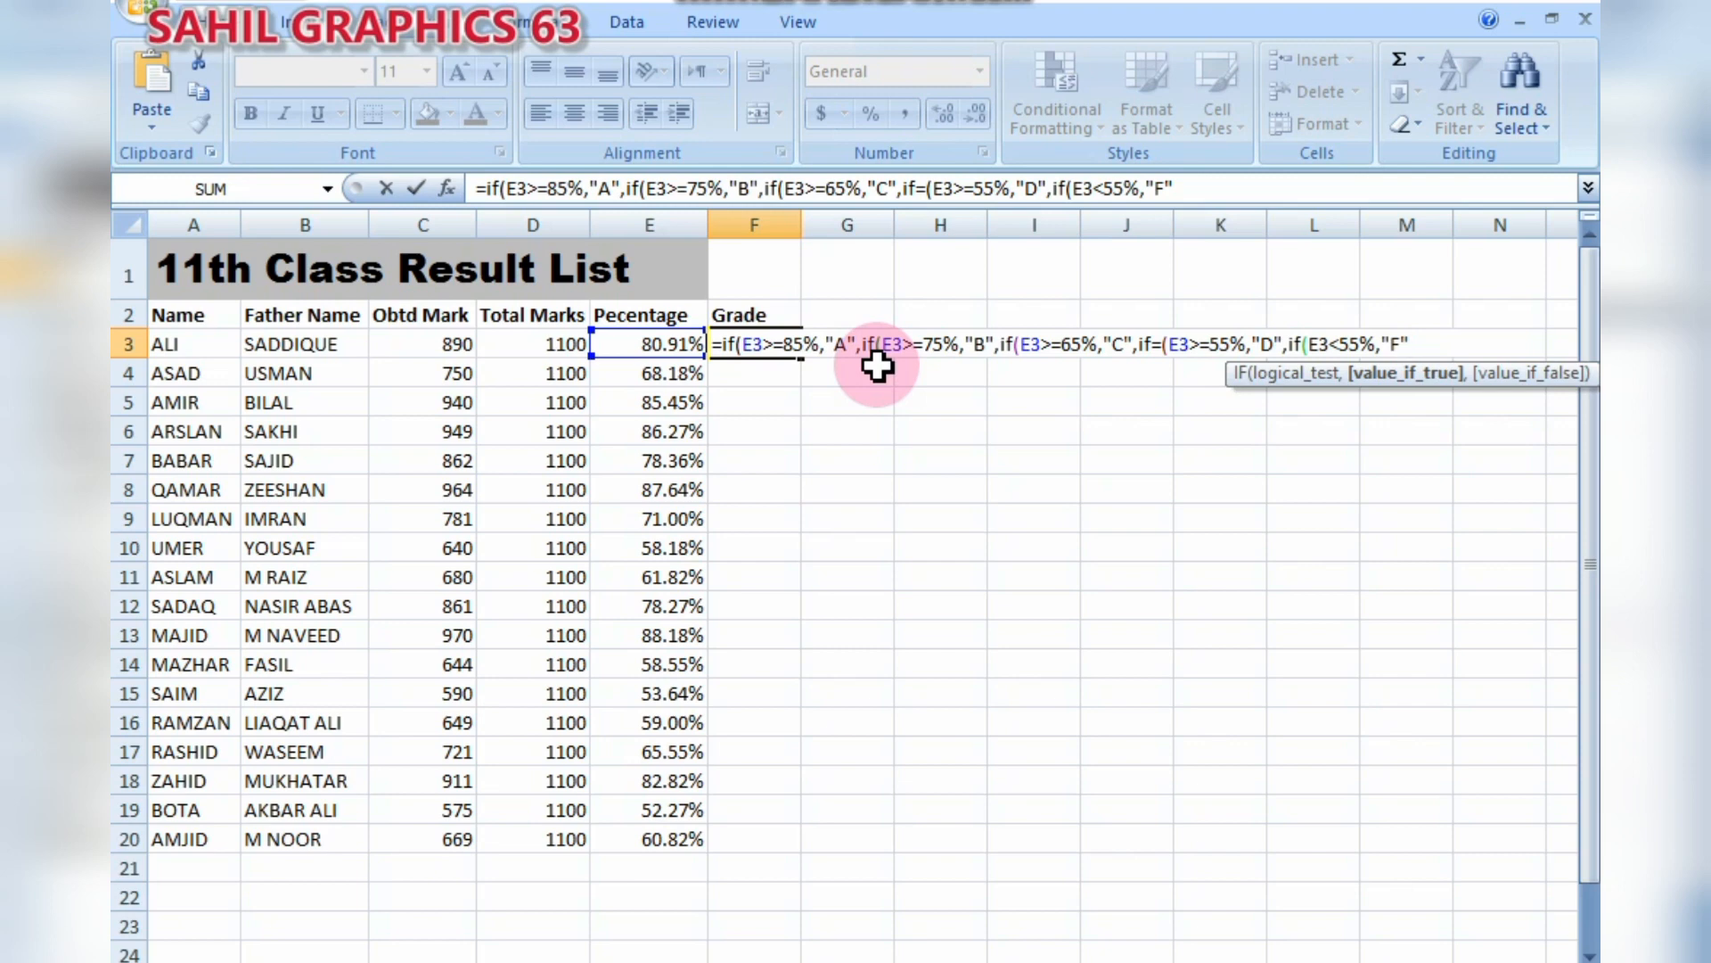
{"action": "left_click", "coordinate": [1159, 344]}
{"action": "key", "text": "BackSpace"}
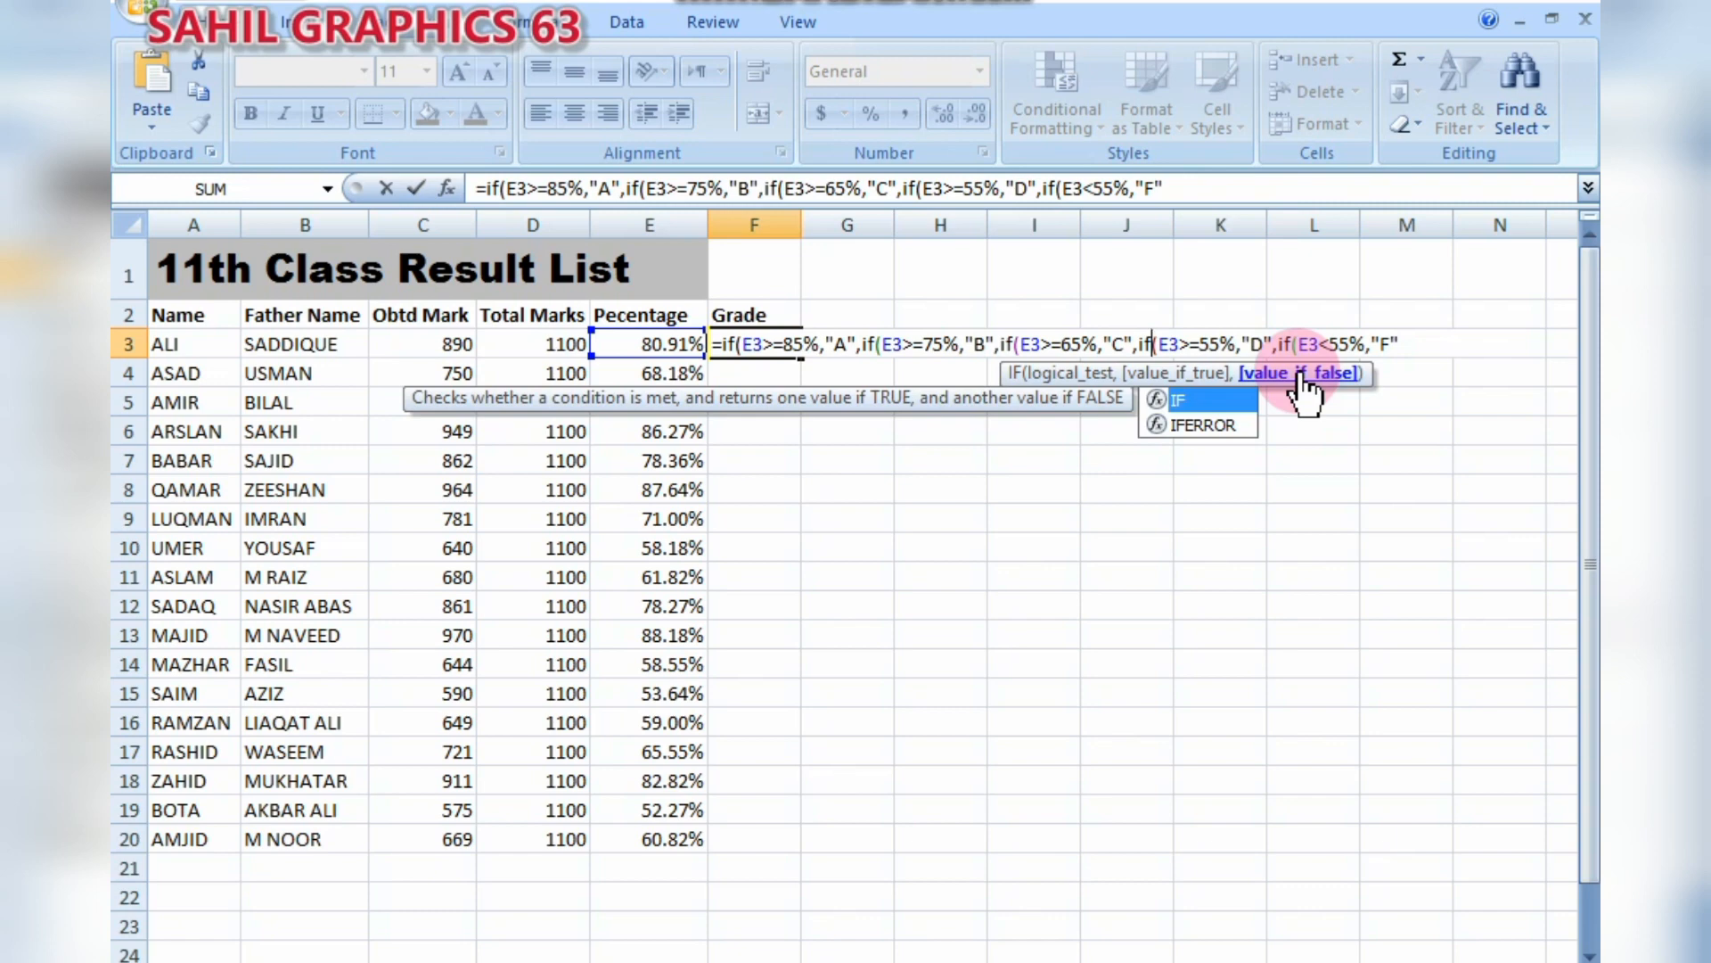
{"action": "left_click", "coordinate": [1401, 346]}
{"action": "type", "text": ")))))"}
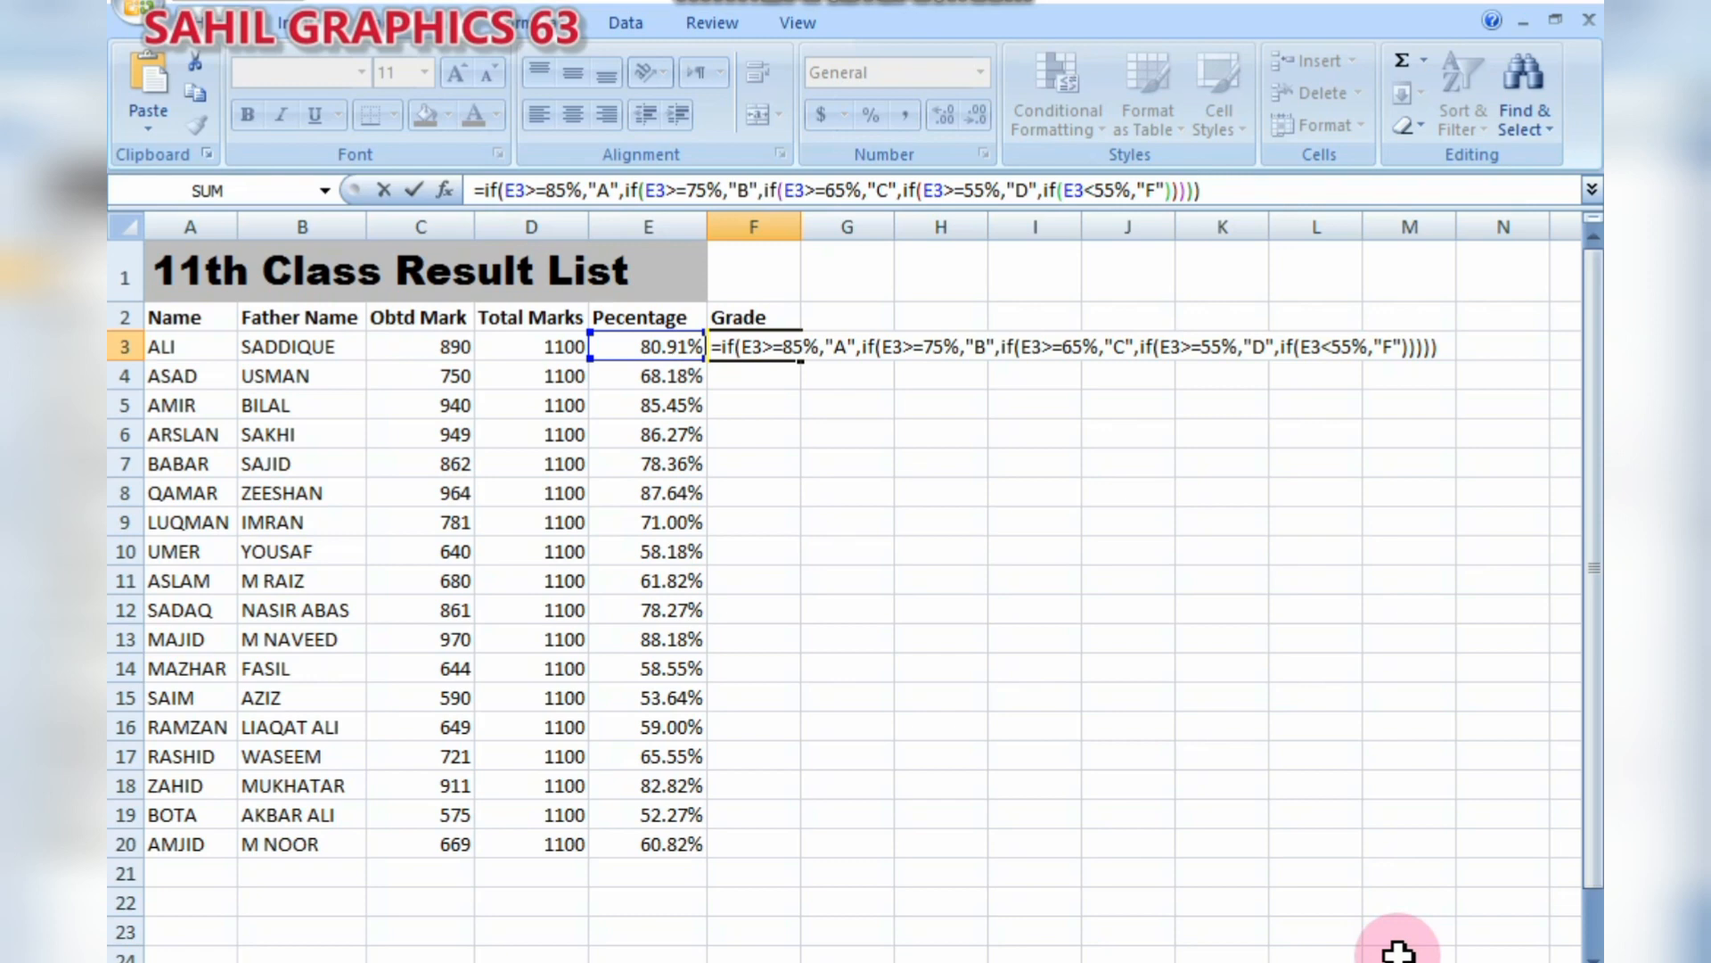
{"action": "key", "text": "Return"}
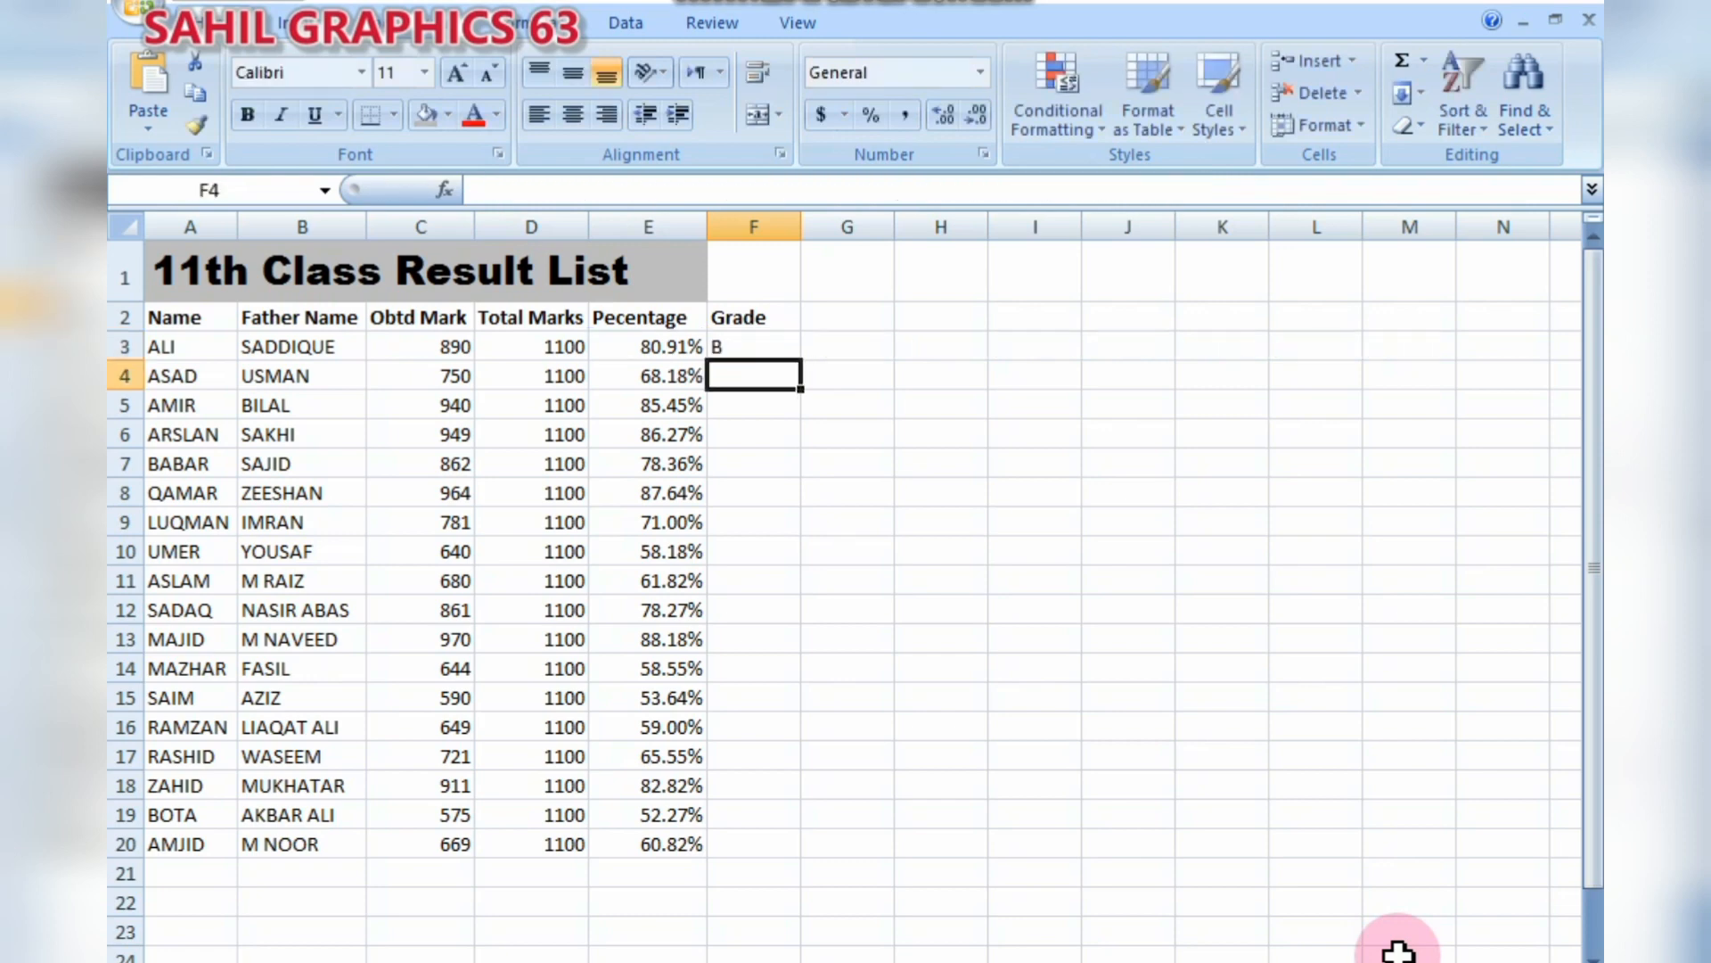
- Fill the grade formula from F3 down to F20, check the copied formula in F20, and undo the fill
{"action": "left_click", "coordinate": [784, 346]}
{"action": "double_click", "coordinate": [801, 360]}
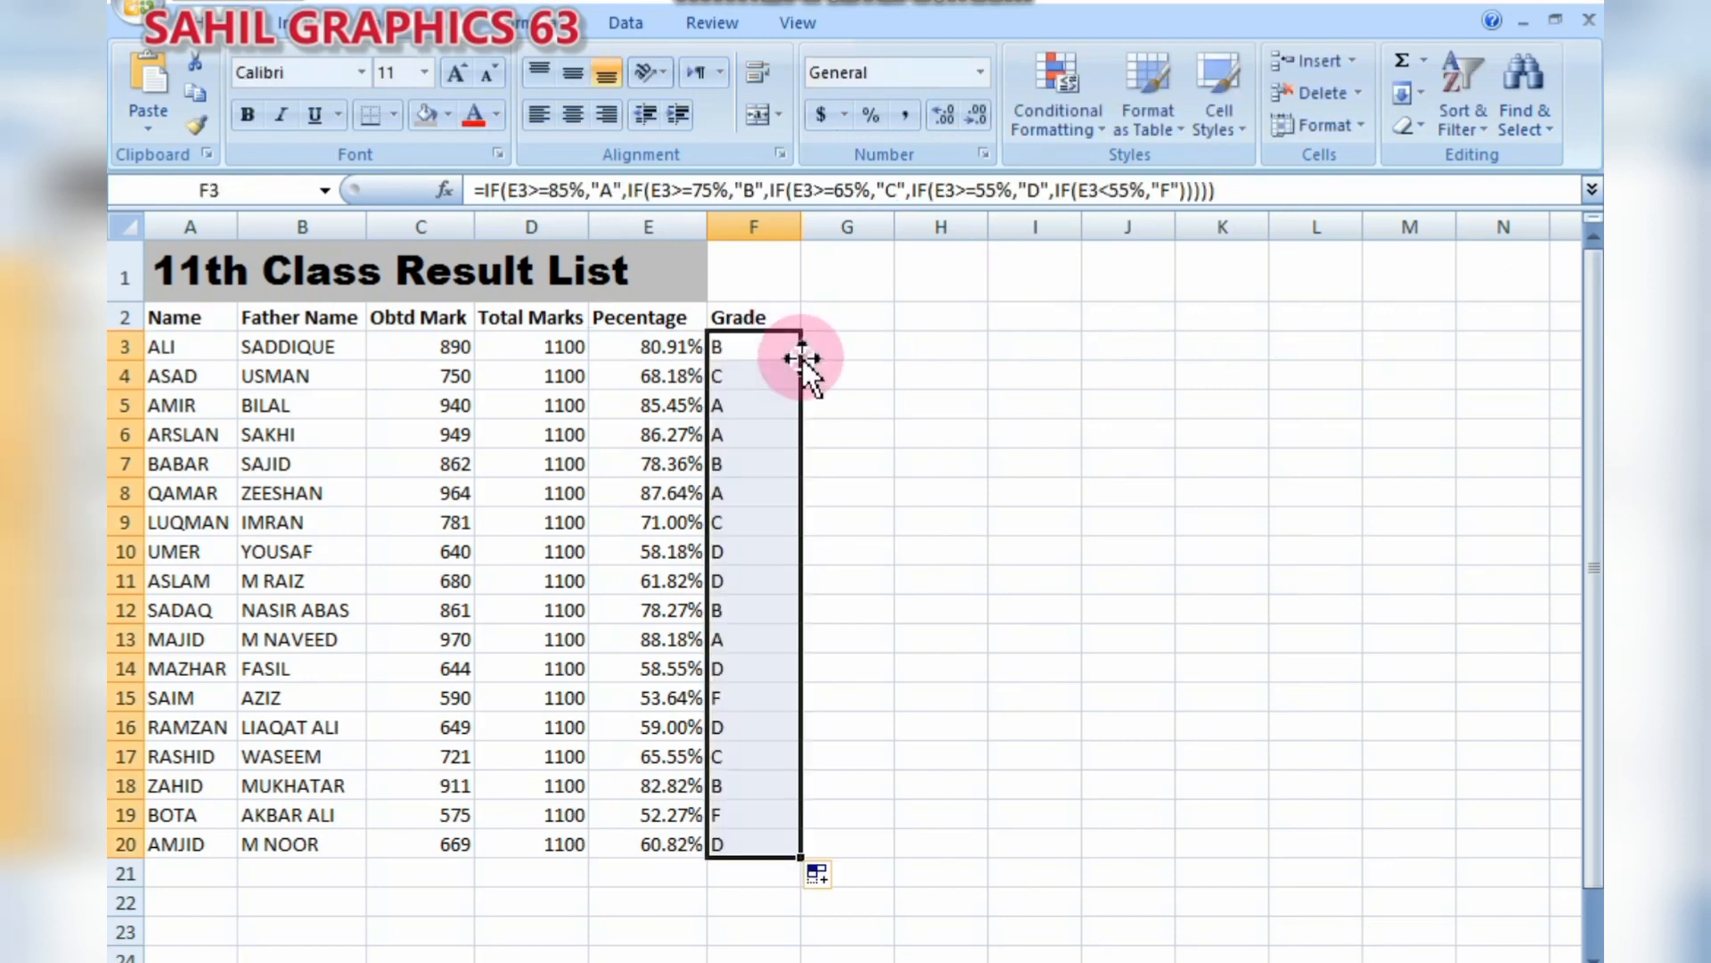
{"action": "left_click", "coordinate": [799, 357]}
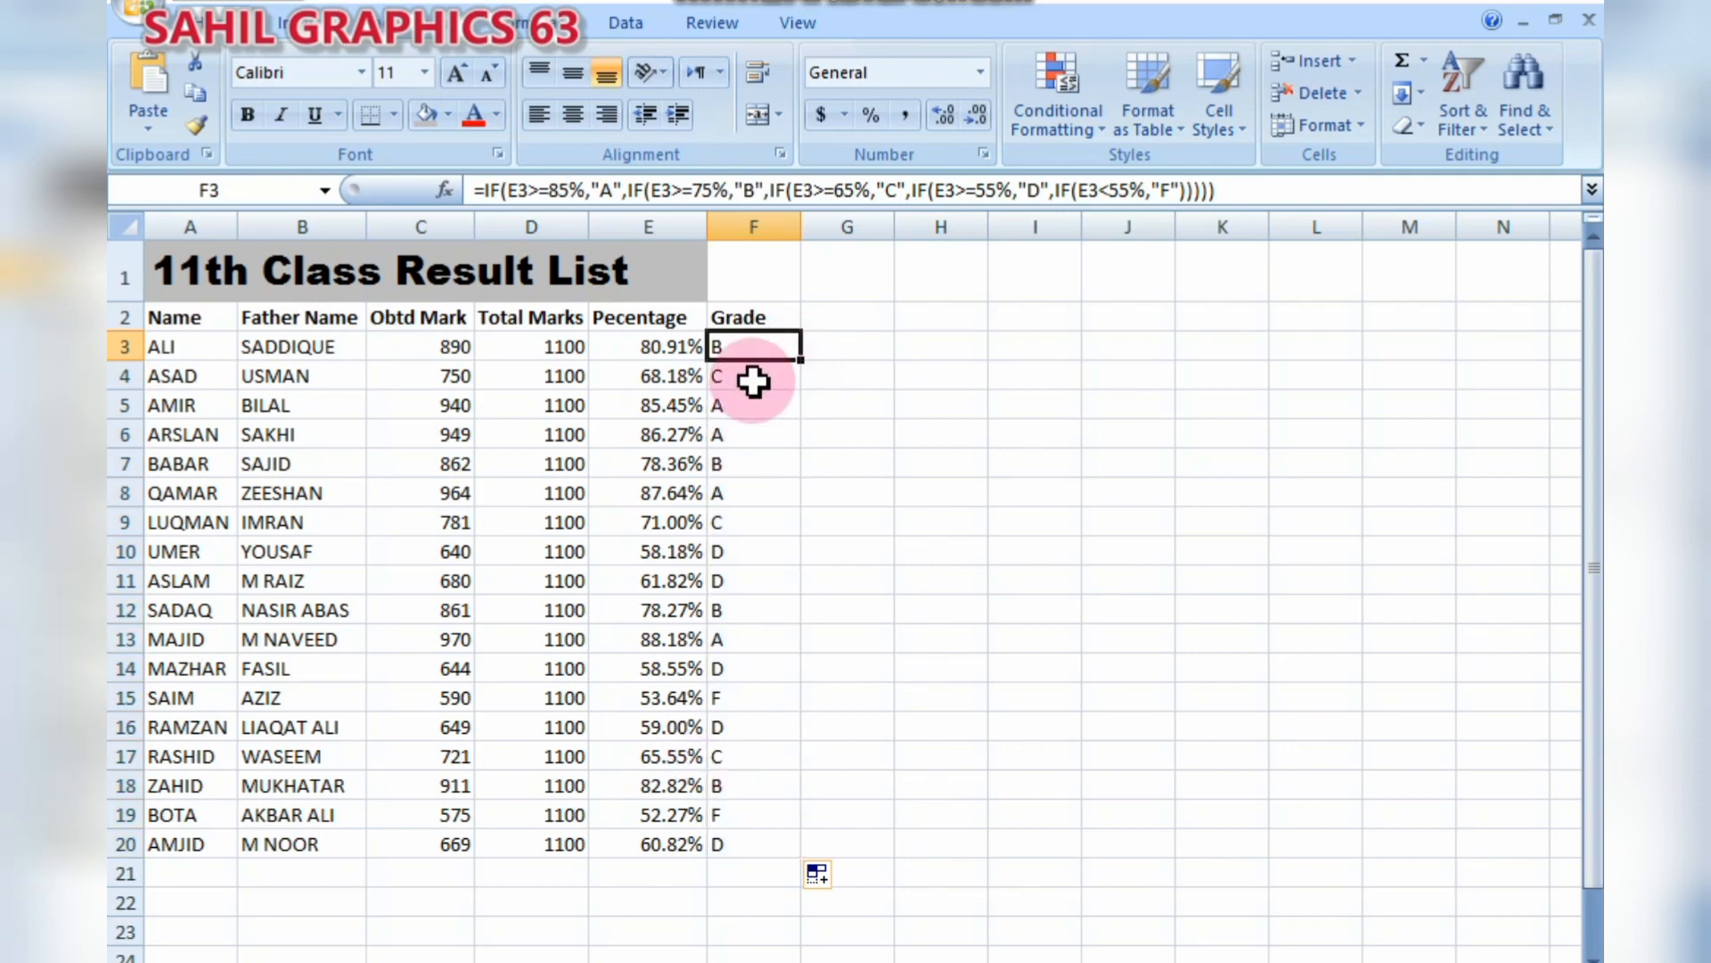
{"action": "left_click", "coordinate": [737, 846]}
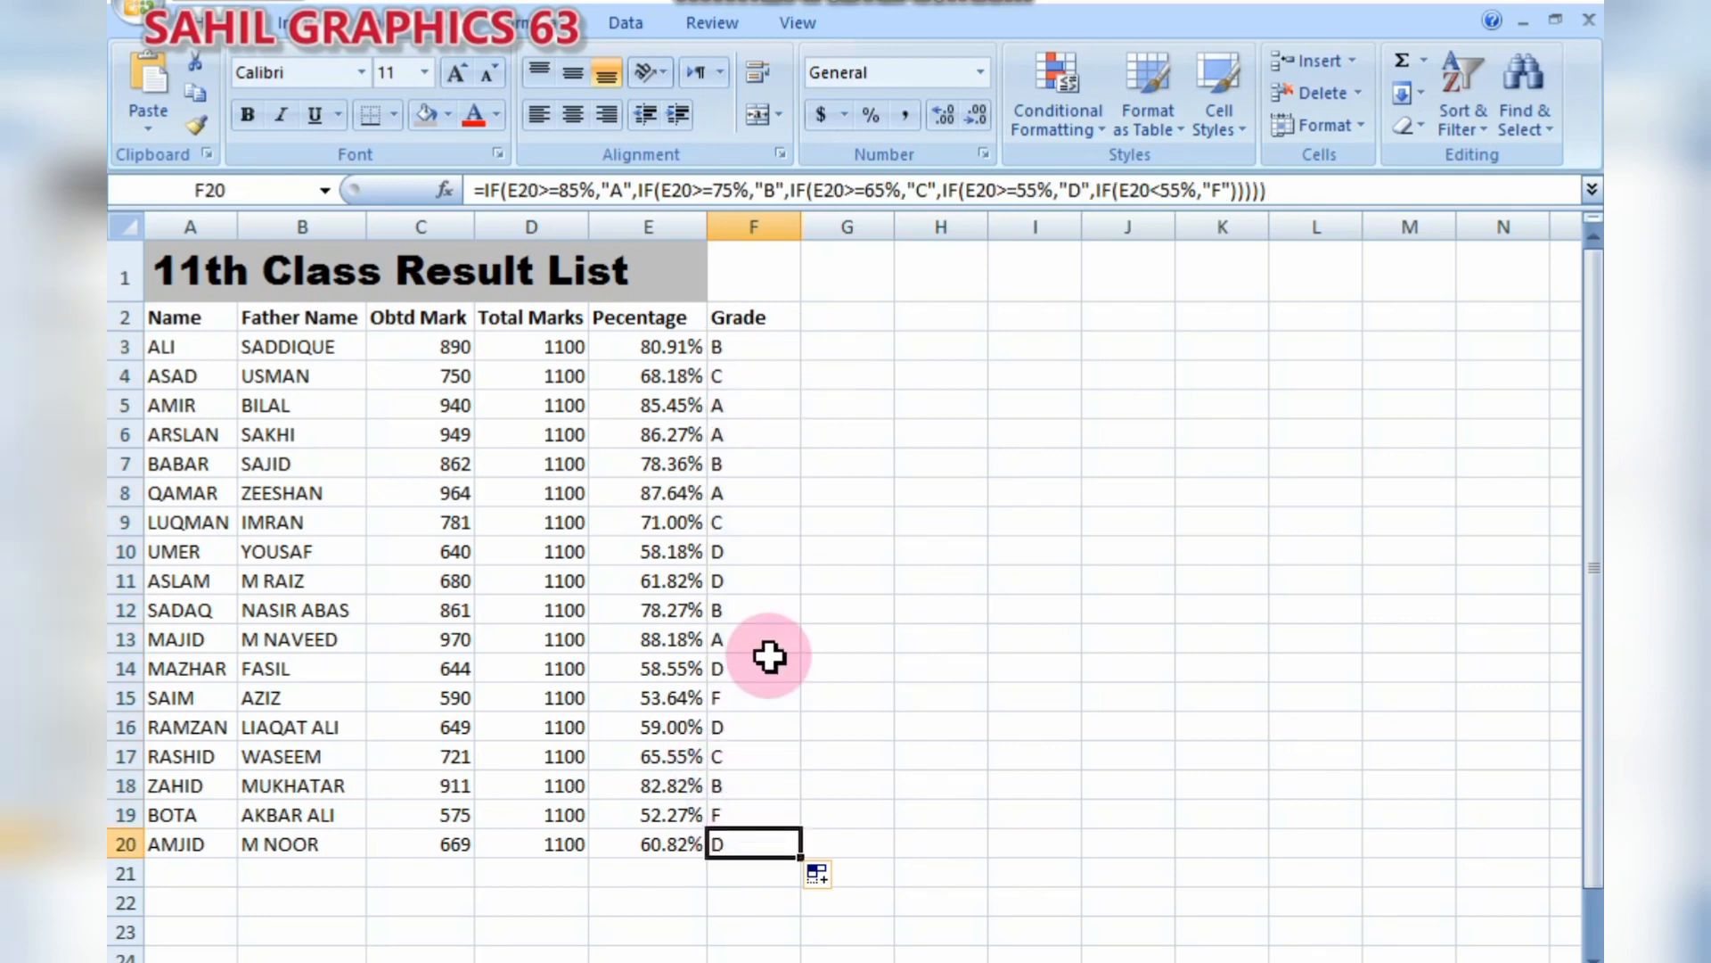
{"action": "key", "text": "ctrl+z"}
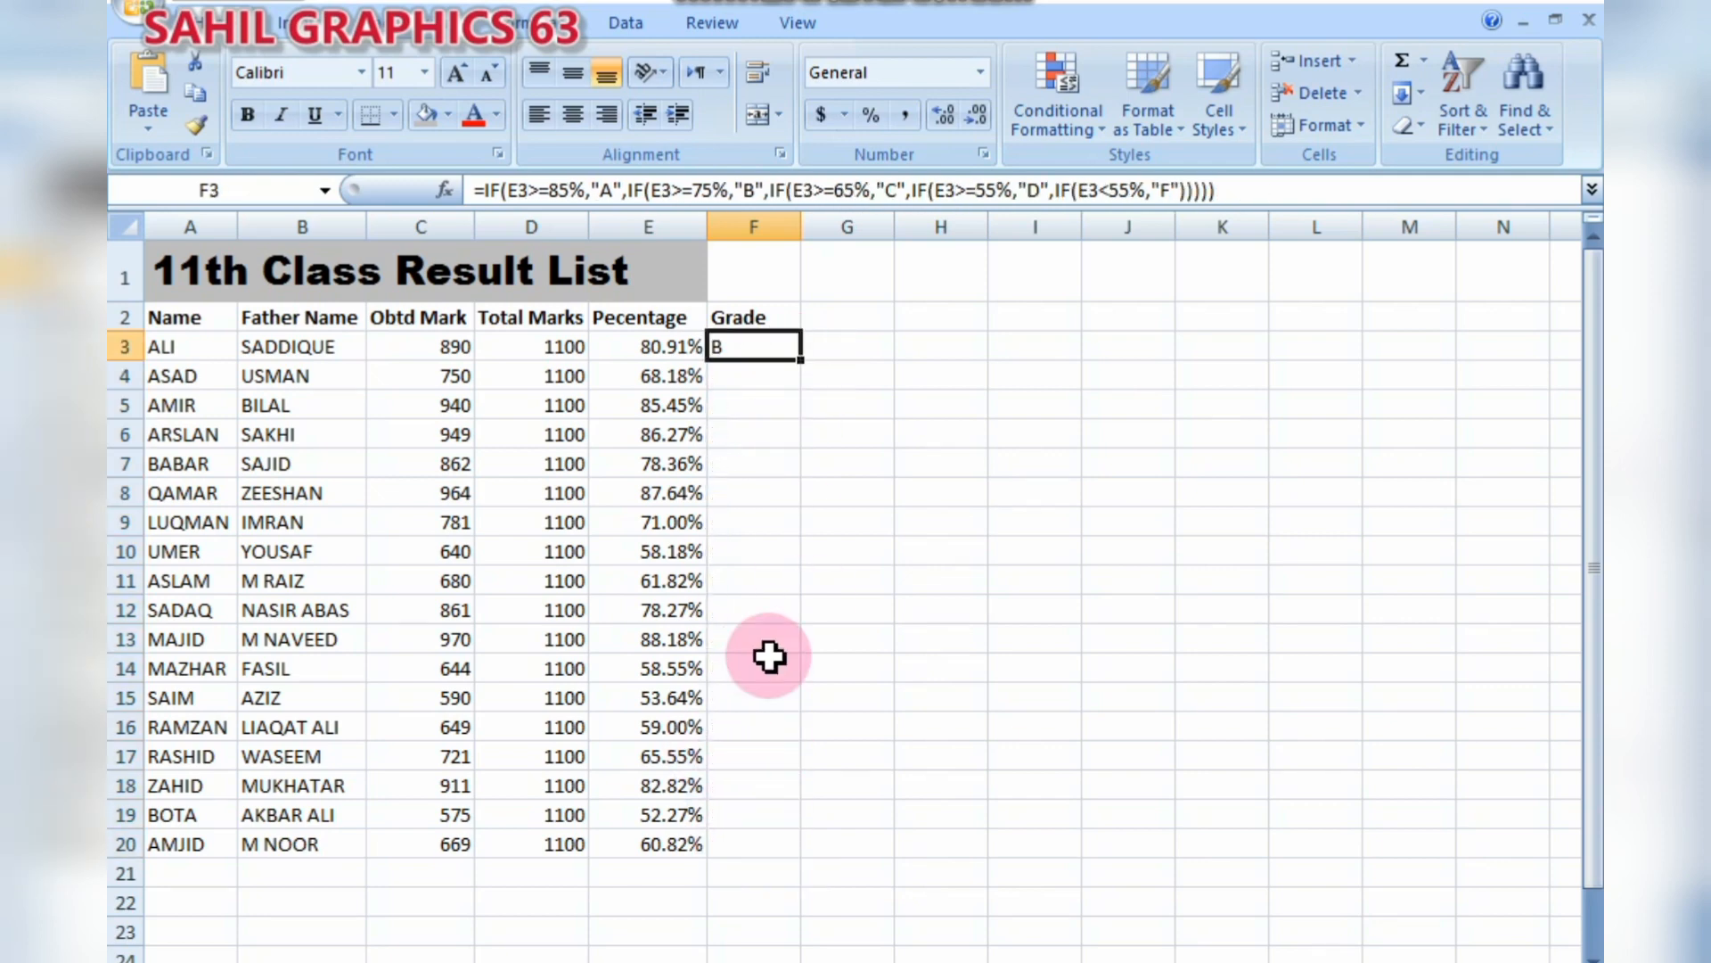
- Fill the grade formula from F3 down to F20 again and check the formulas in E4 and F3
{"action": "mouse_move", "coordinate": [802, 357]}
{"action": "left_mouse_down"}
{"action": "mouse_move", "coordinate": [810, 863]}
{"action": "mouse_move", "coordinate": [790, 779]}
{"action": "mouse_move", "coordinate": [786, 355]}
{"action": "left_mouse_up"}
{"action": "double_click", "coordinate": [802, 359]}
{"action": "left_click", "coordinate": [950, 403]}
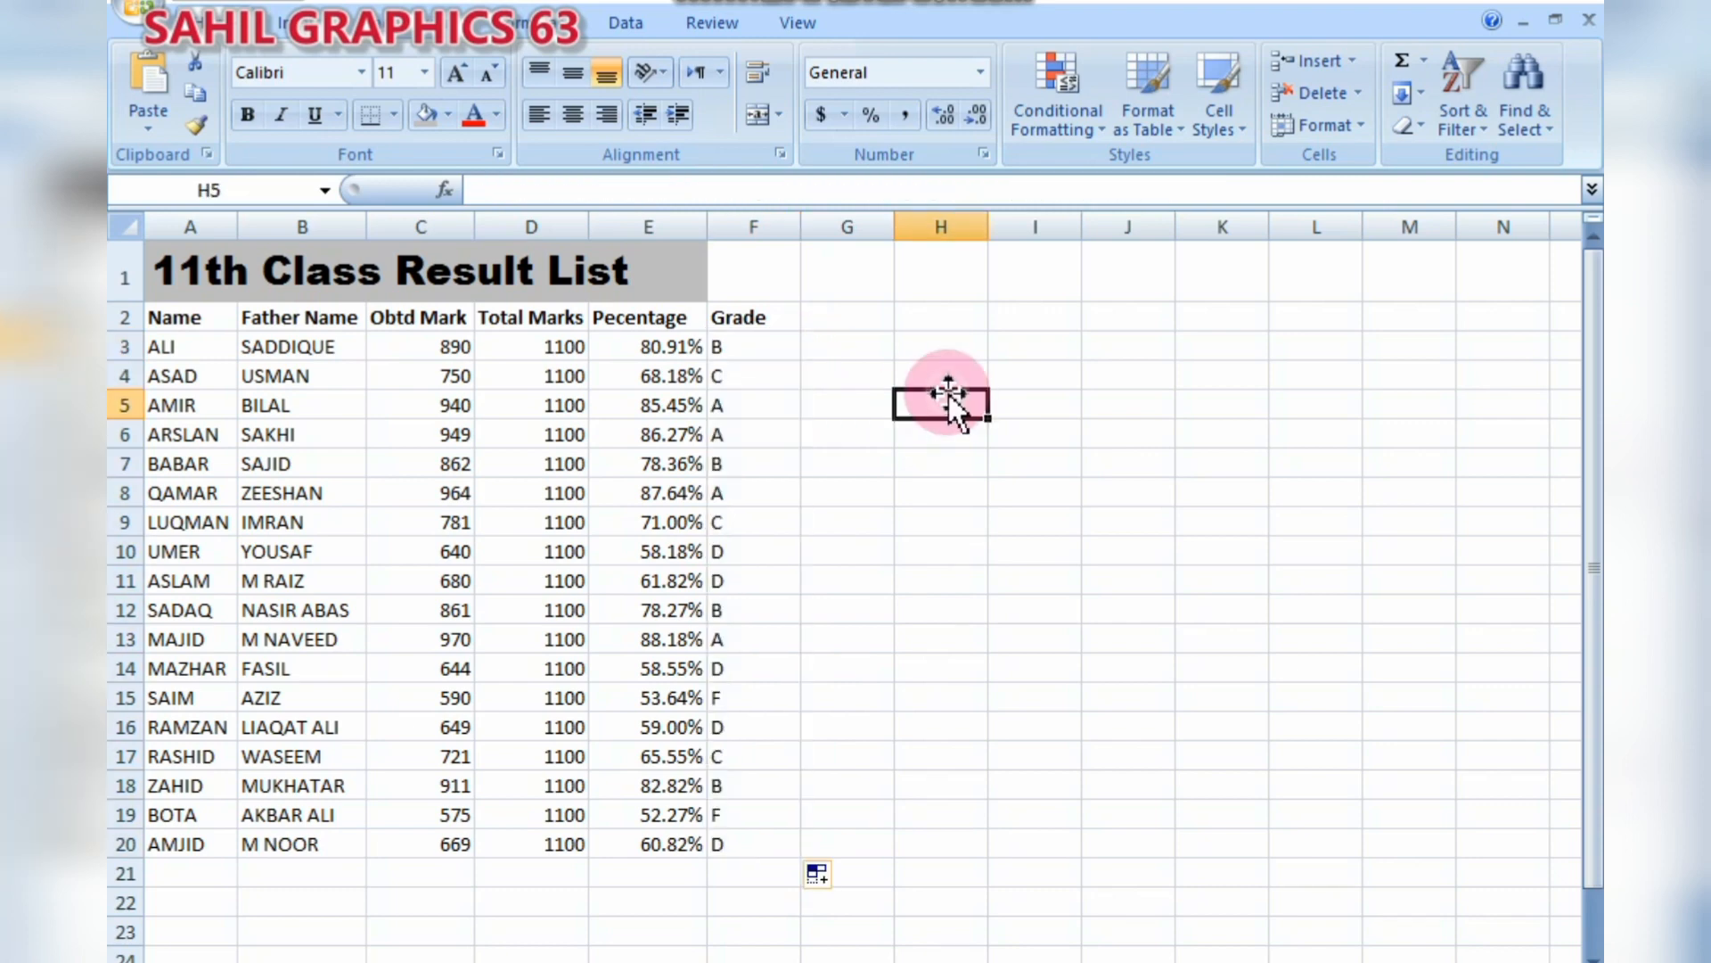
{"action": "left_click", "coordinate": [800, 328]}
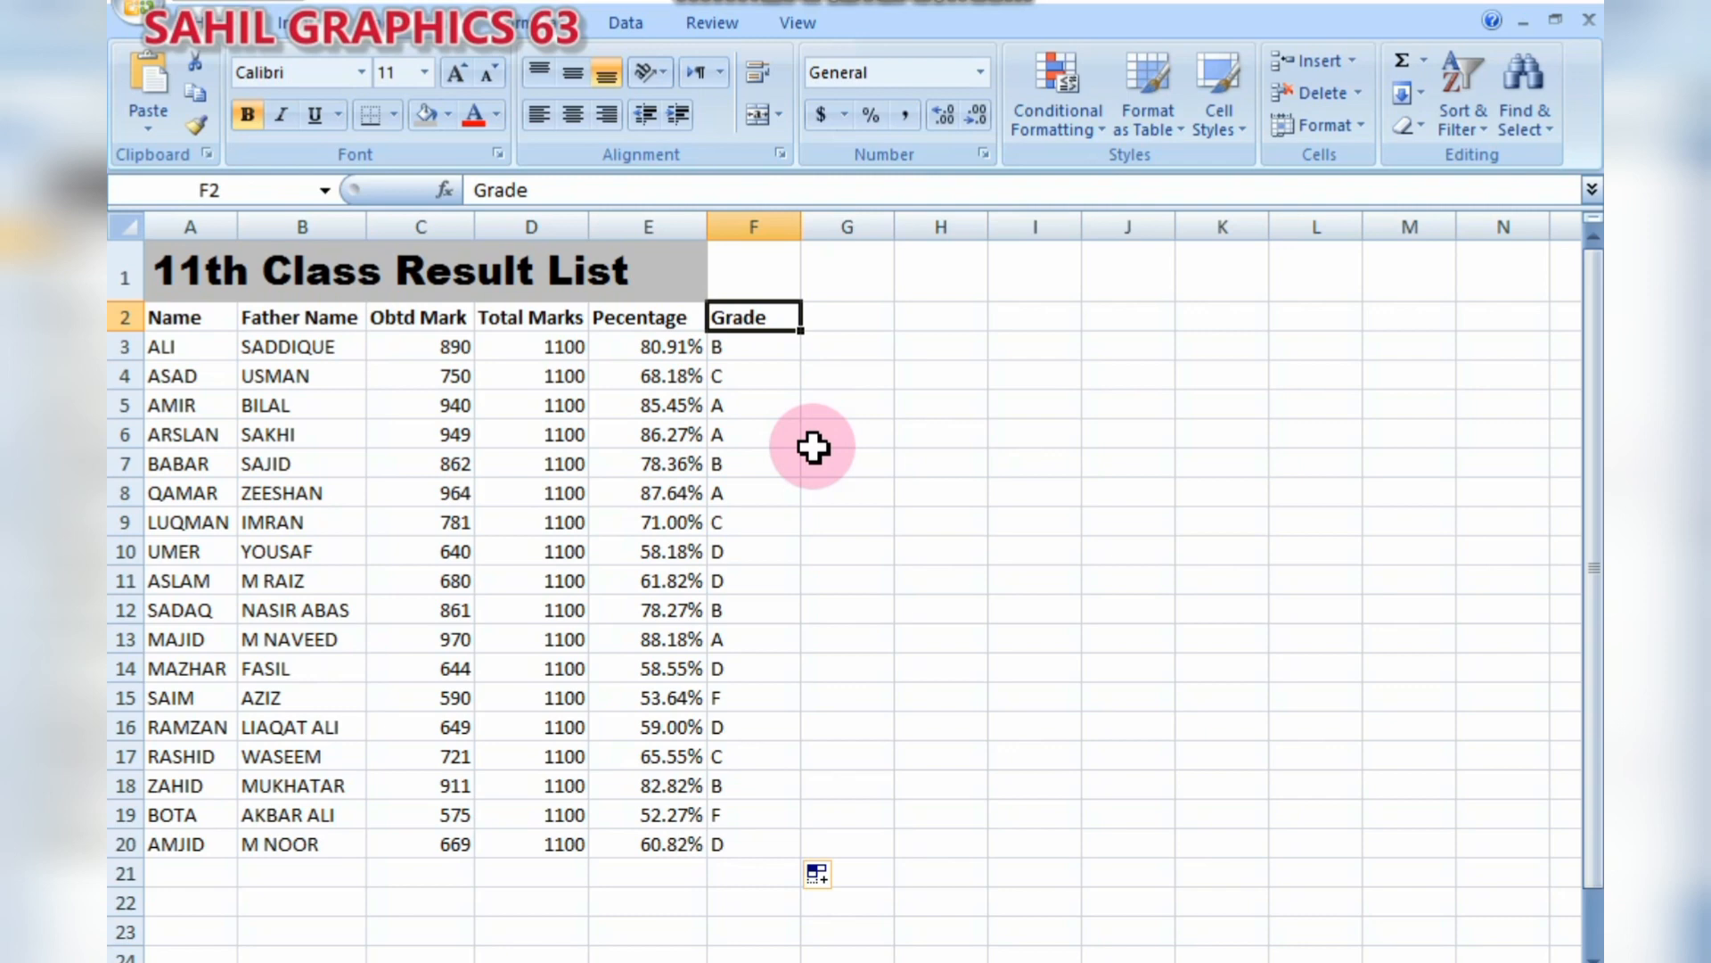
{"action": "left_click", "coordinate": [693, 375]}
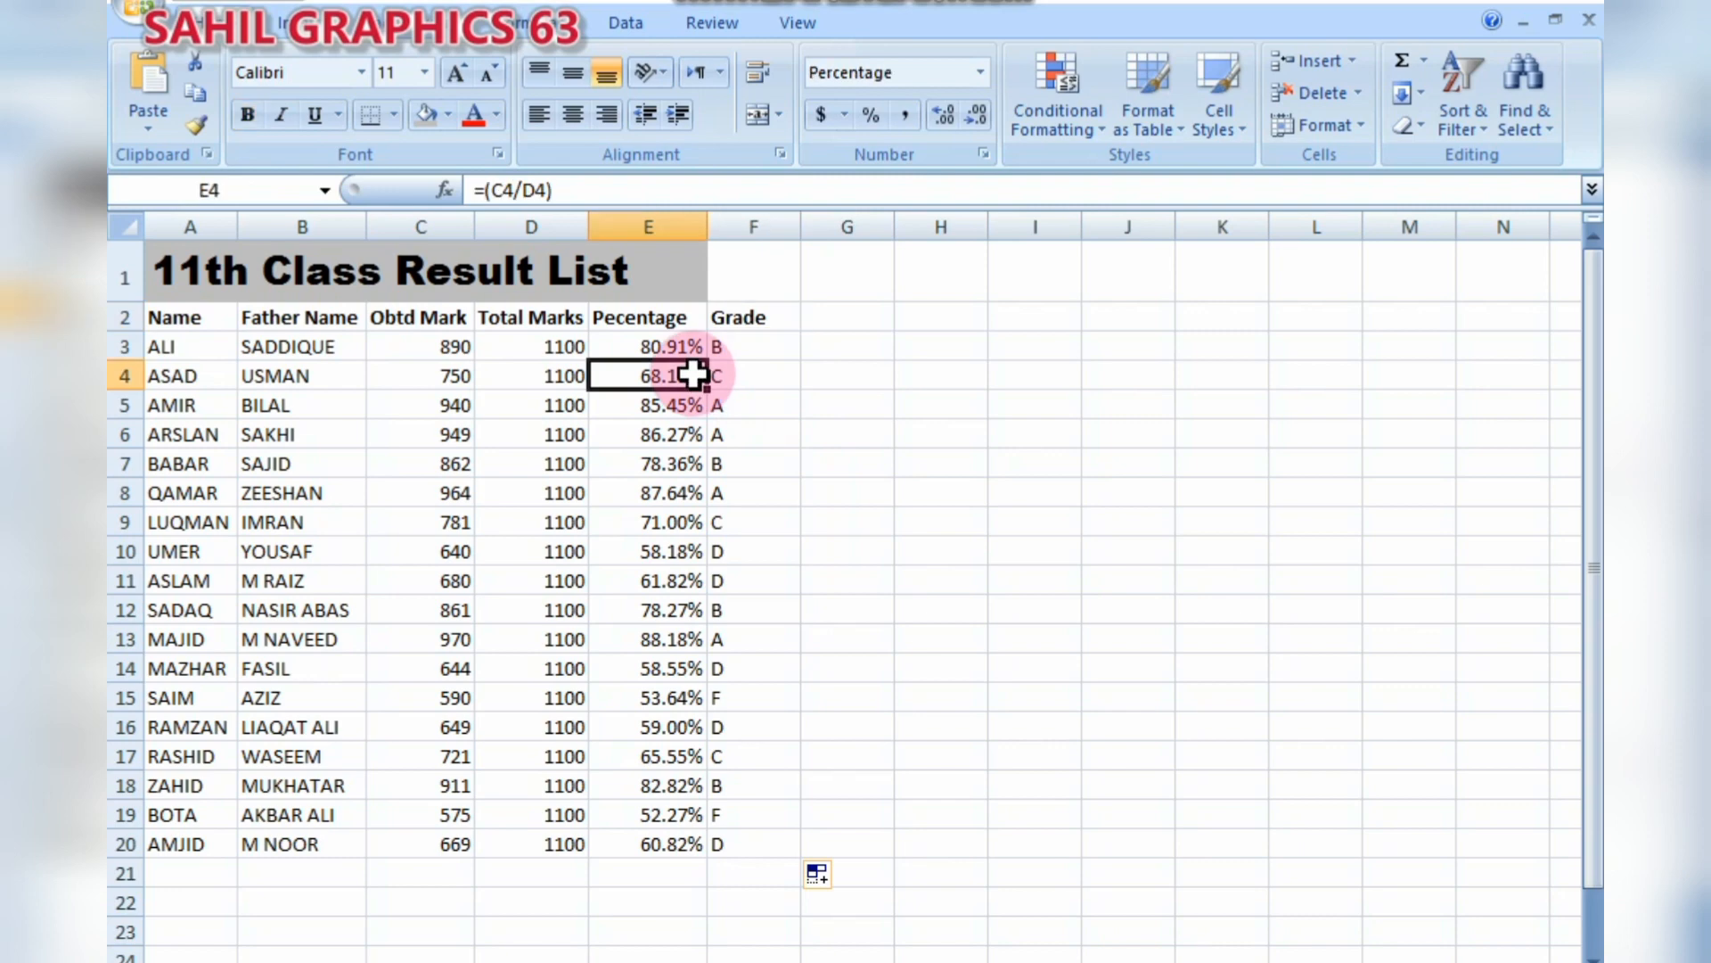
{"action": "left_click", "coordinate": [786, 356]}
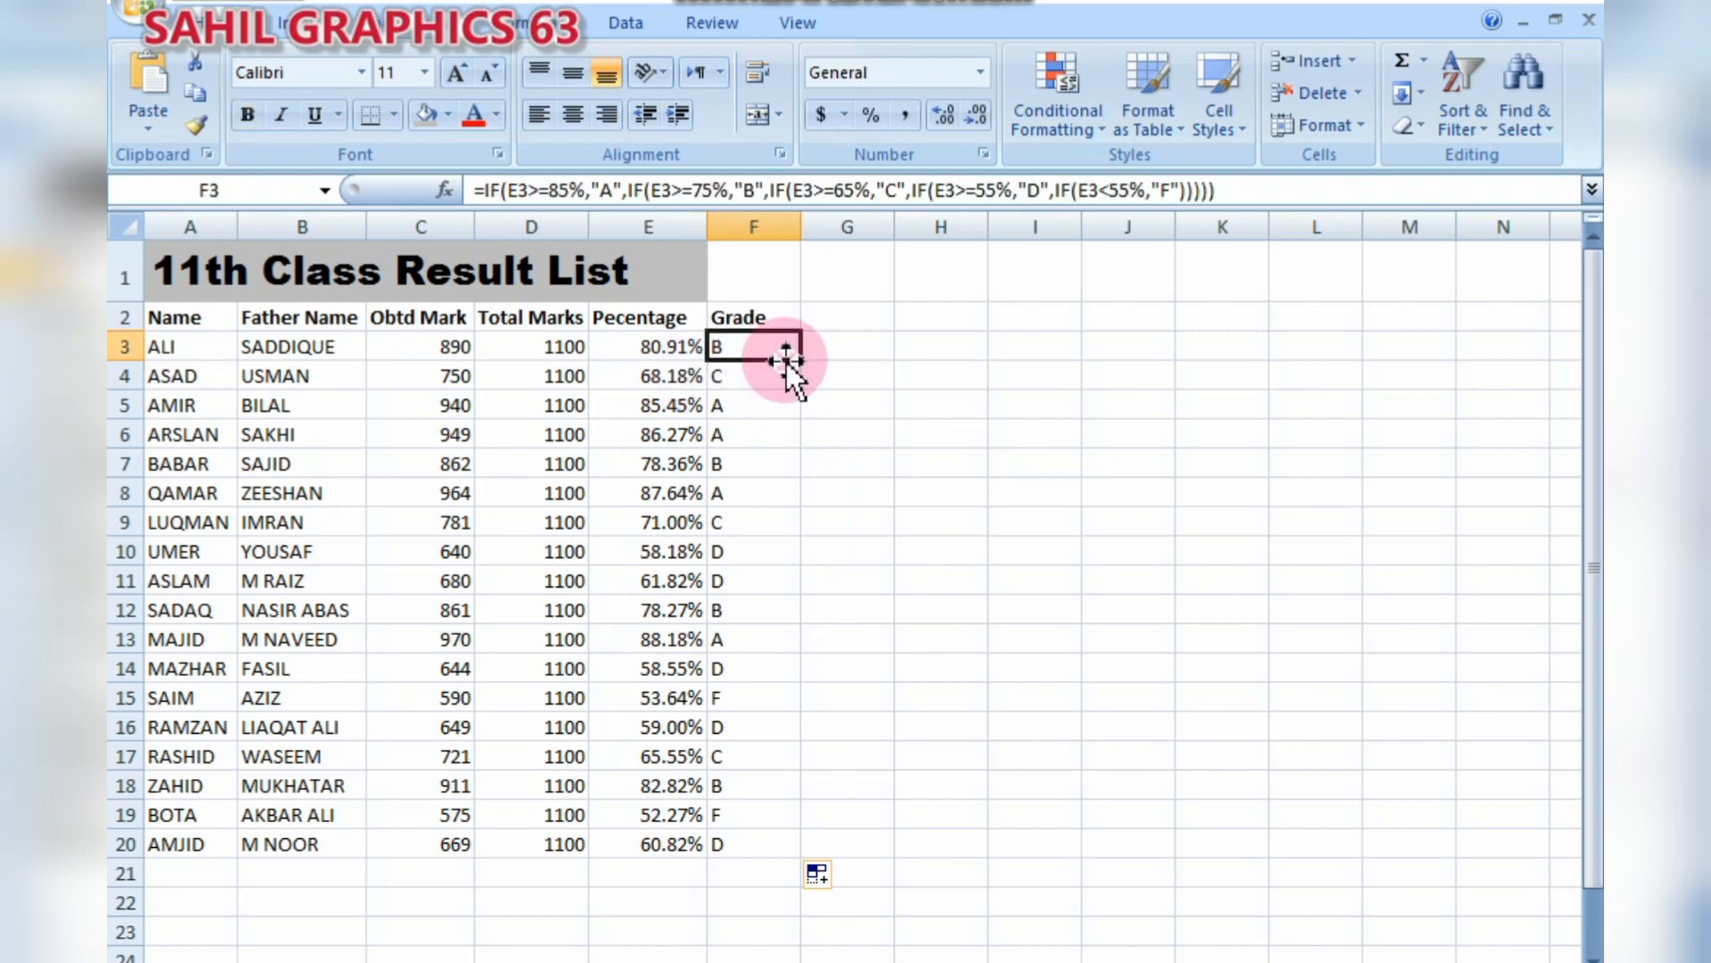
{"action": "left_click", "coordinate": [831, 347]}
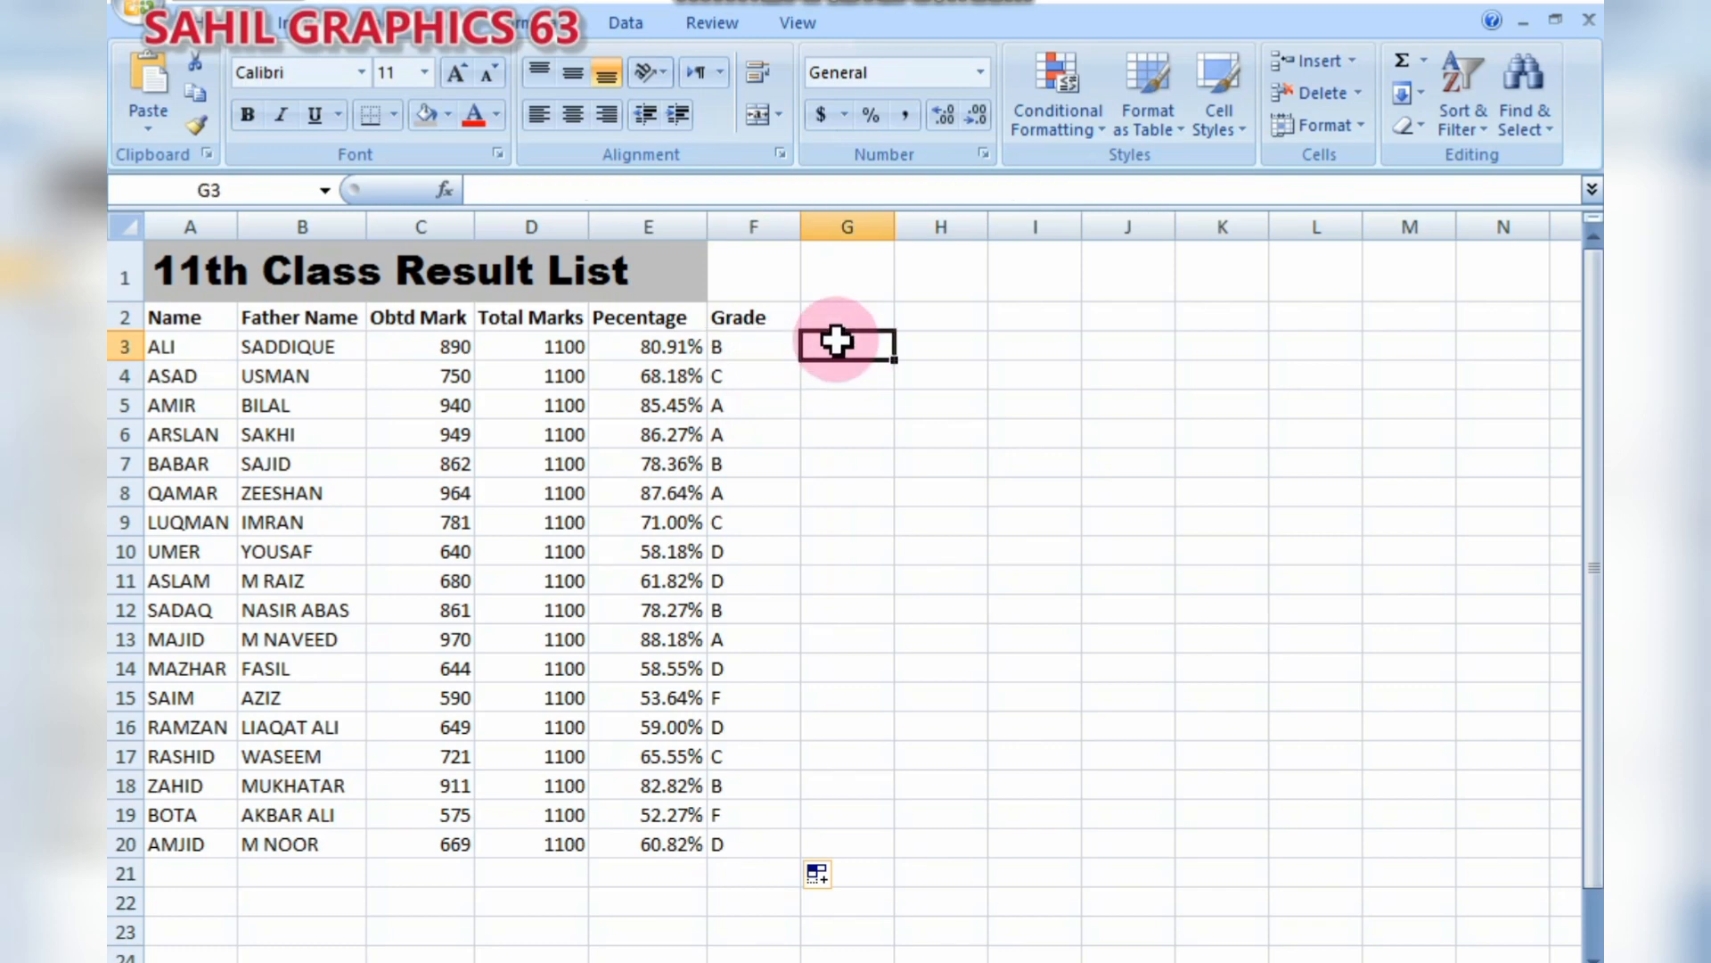
{"action": "left_click", "coordinate": [578, 347]}
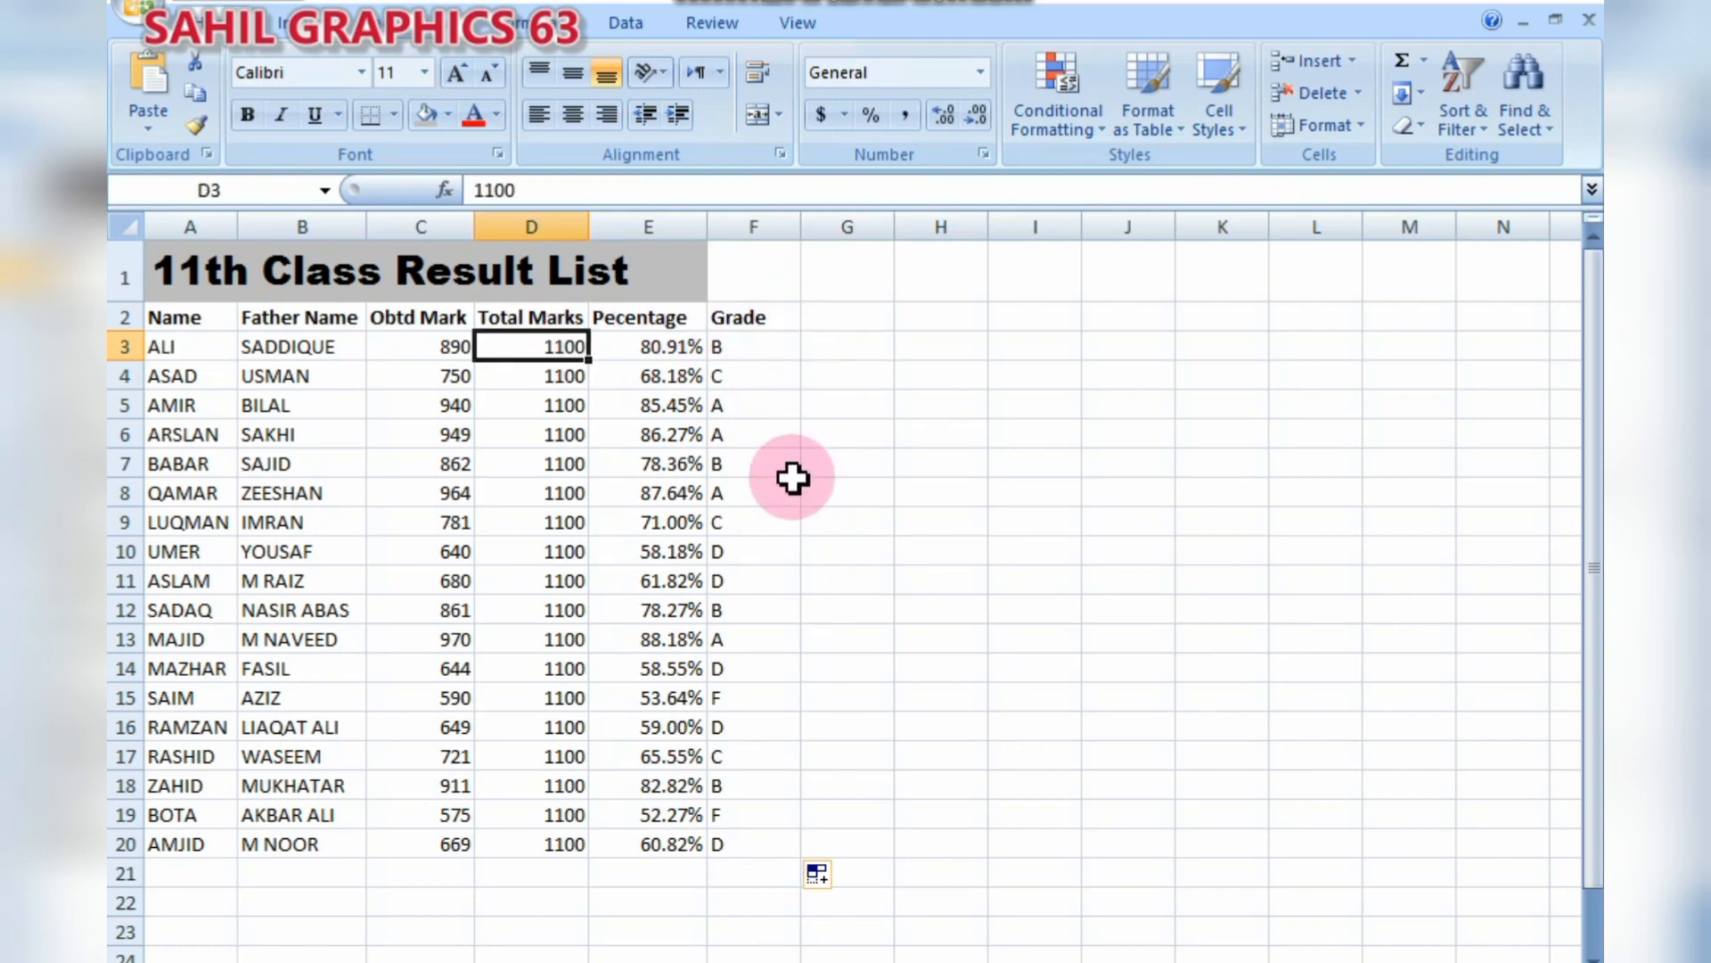
- Apply All Borders to the whole result table, A1:F20
{"action": "mouse_move", "coordinate": [860, 961]}
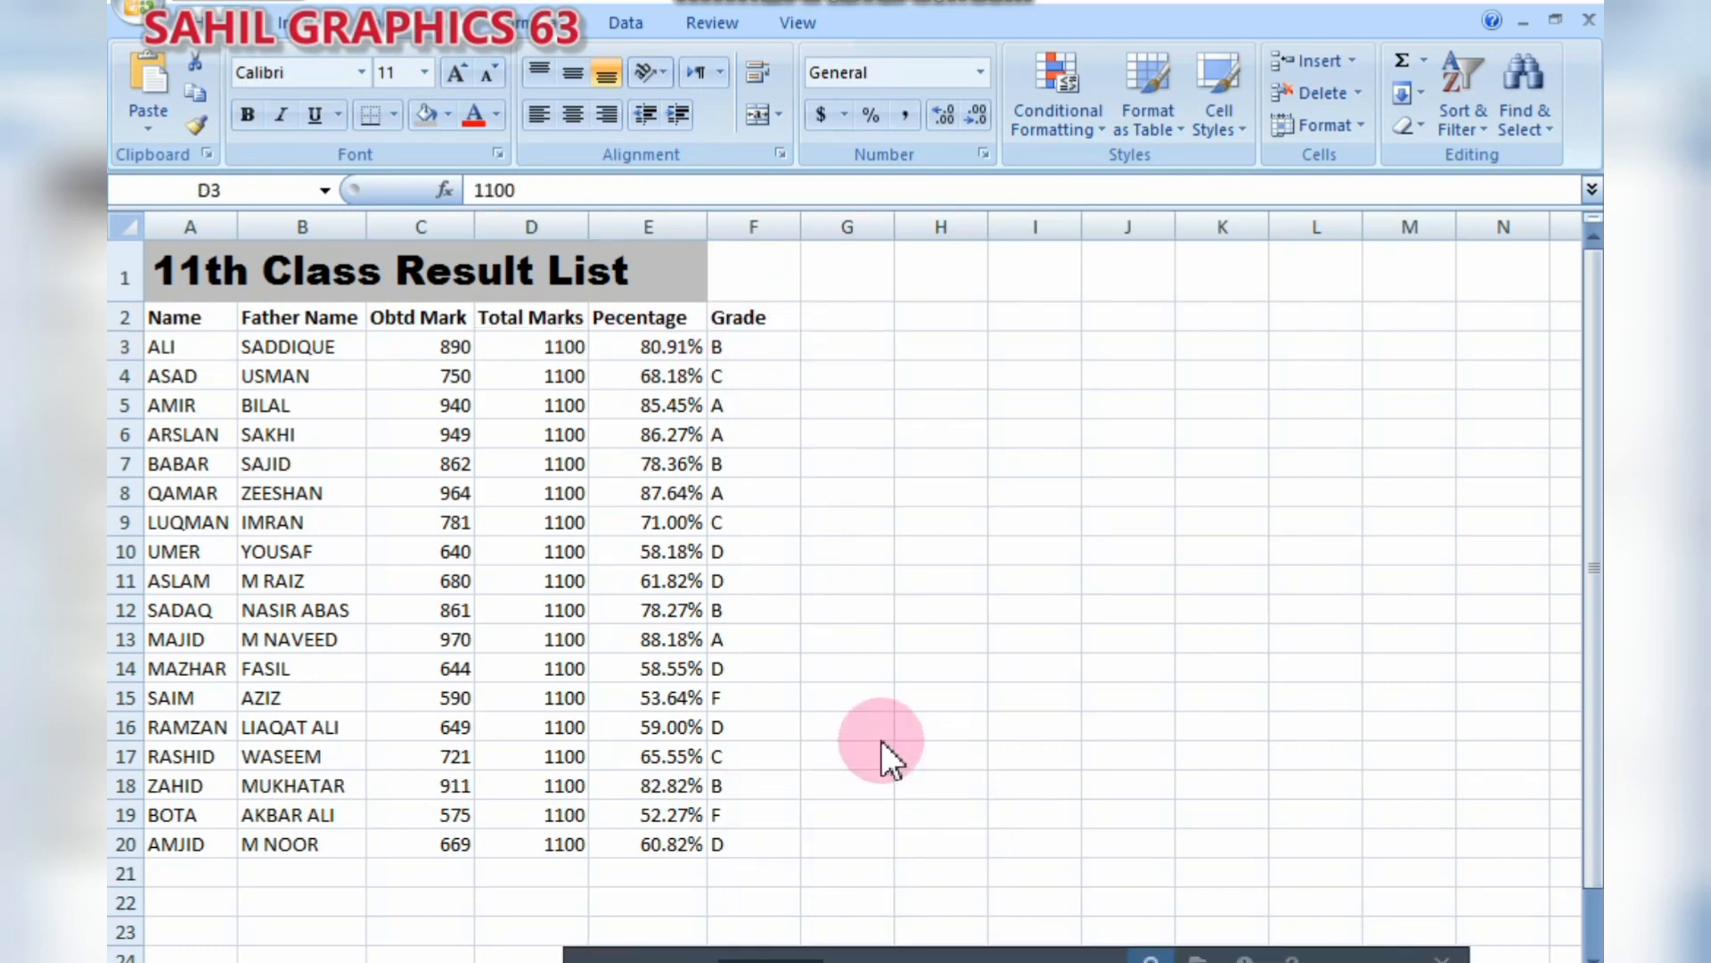
{"action": "left_click", "coordinate": [758, 843]}
{"action": "key", "text": "ctrl+a"}
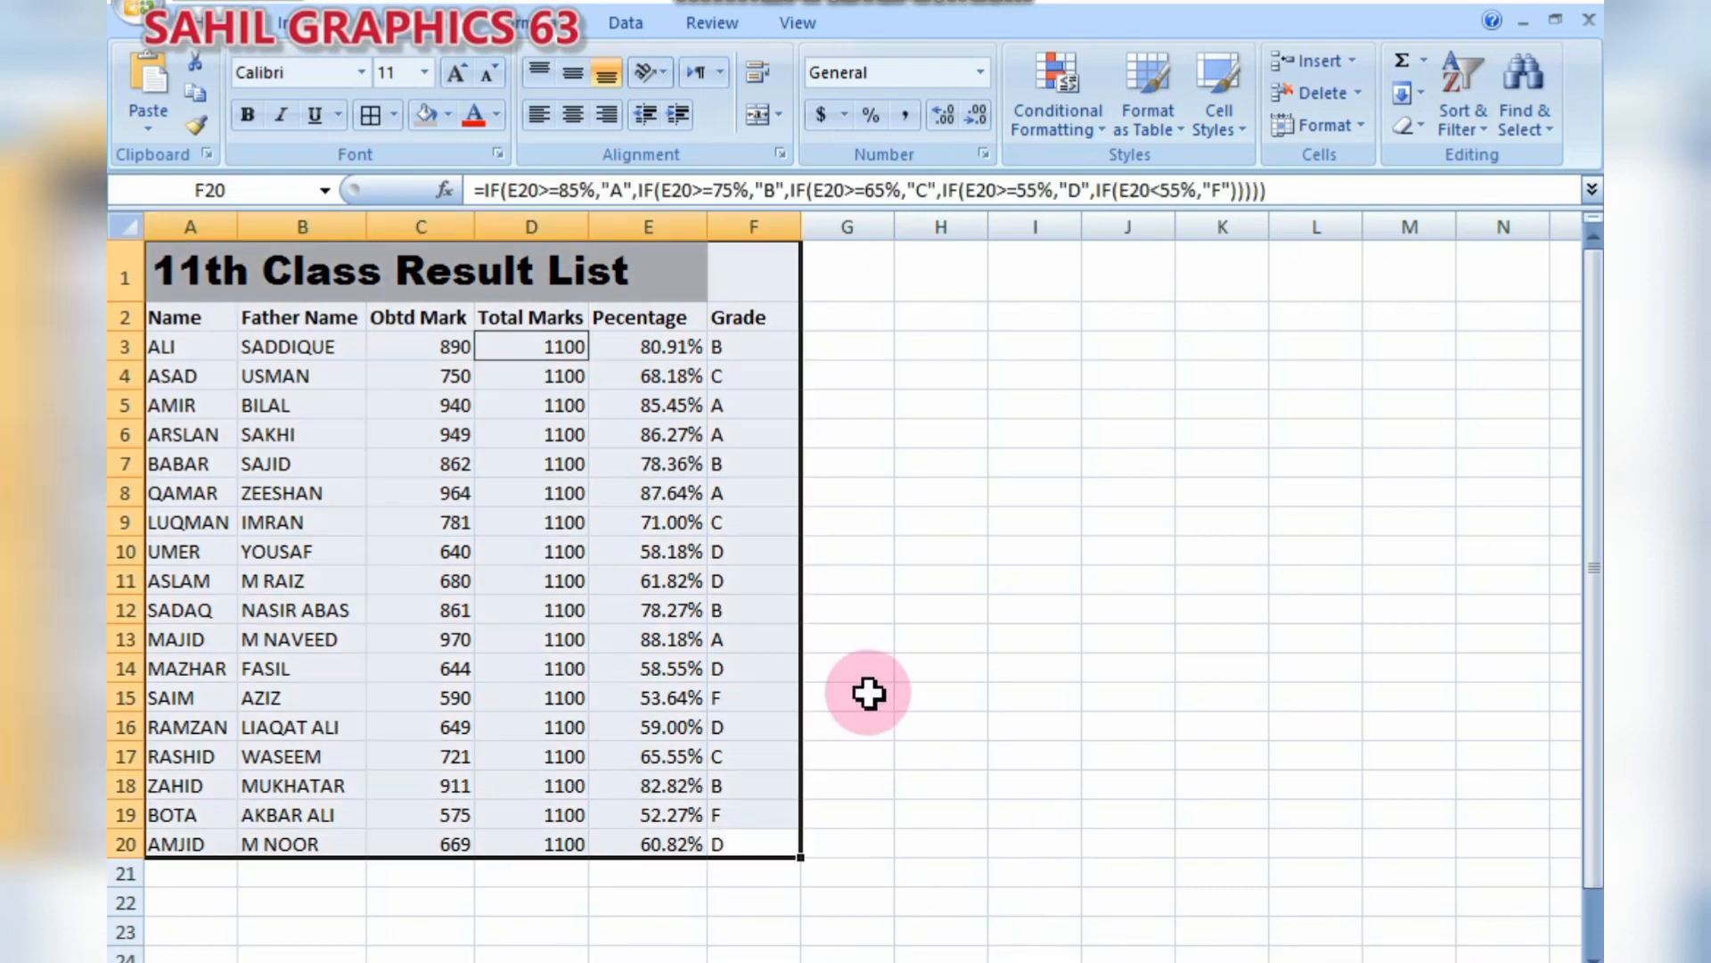
{"action": "left_click", "coordinate": [393, 114]}
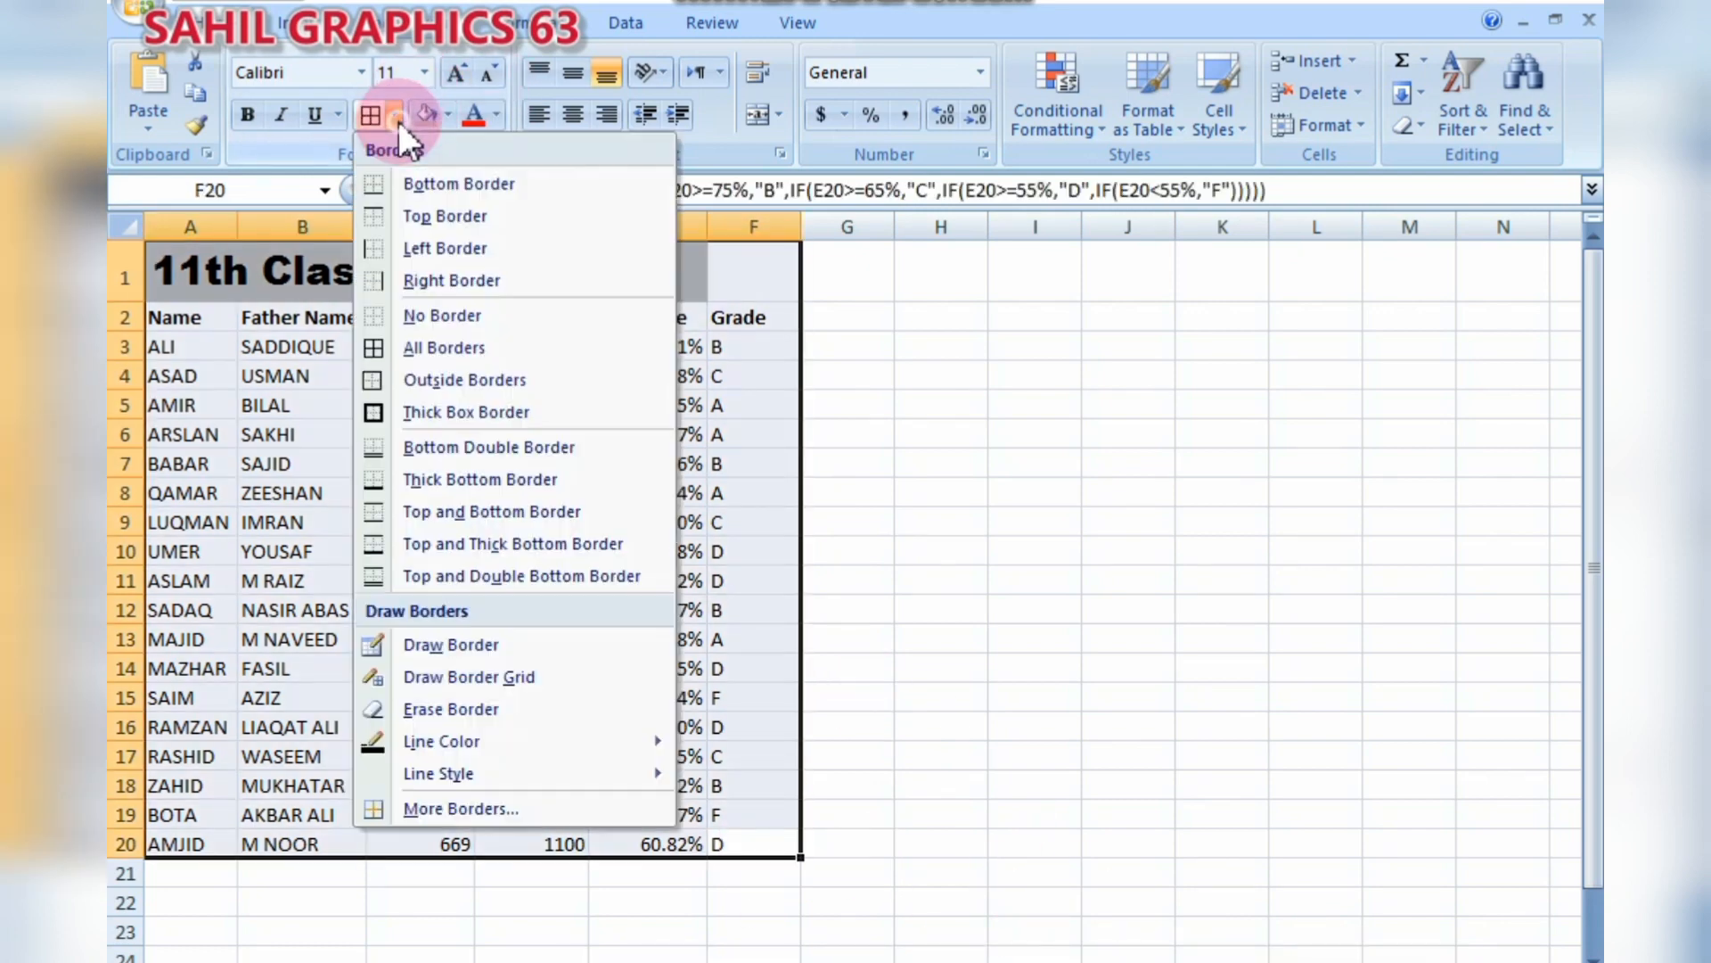
{"action": "left_click", "coordinate": [443, 348]}
{"action": "left_click", "coordinate": [845, 430]}
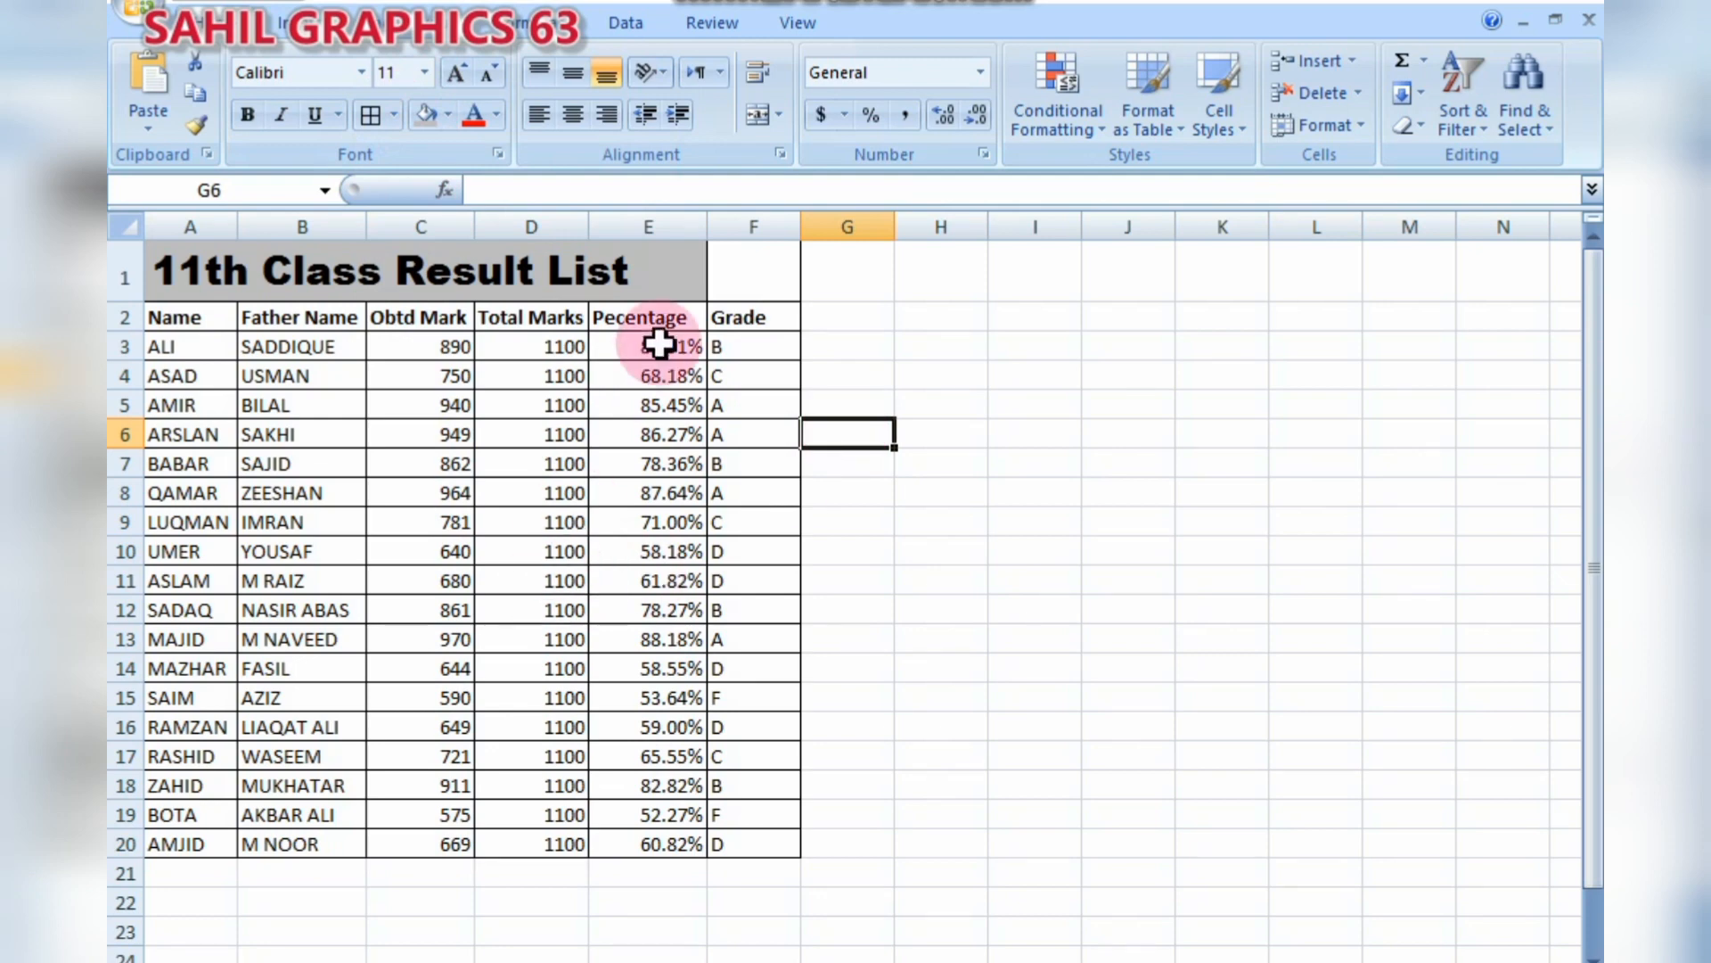
- Preview the printed result list, zoom in to examine the table, and close the preview
{"action": "key", "text": "ctrl+p"}
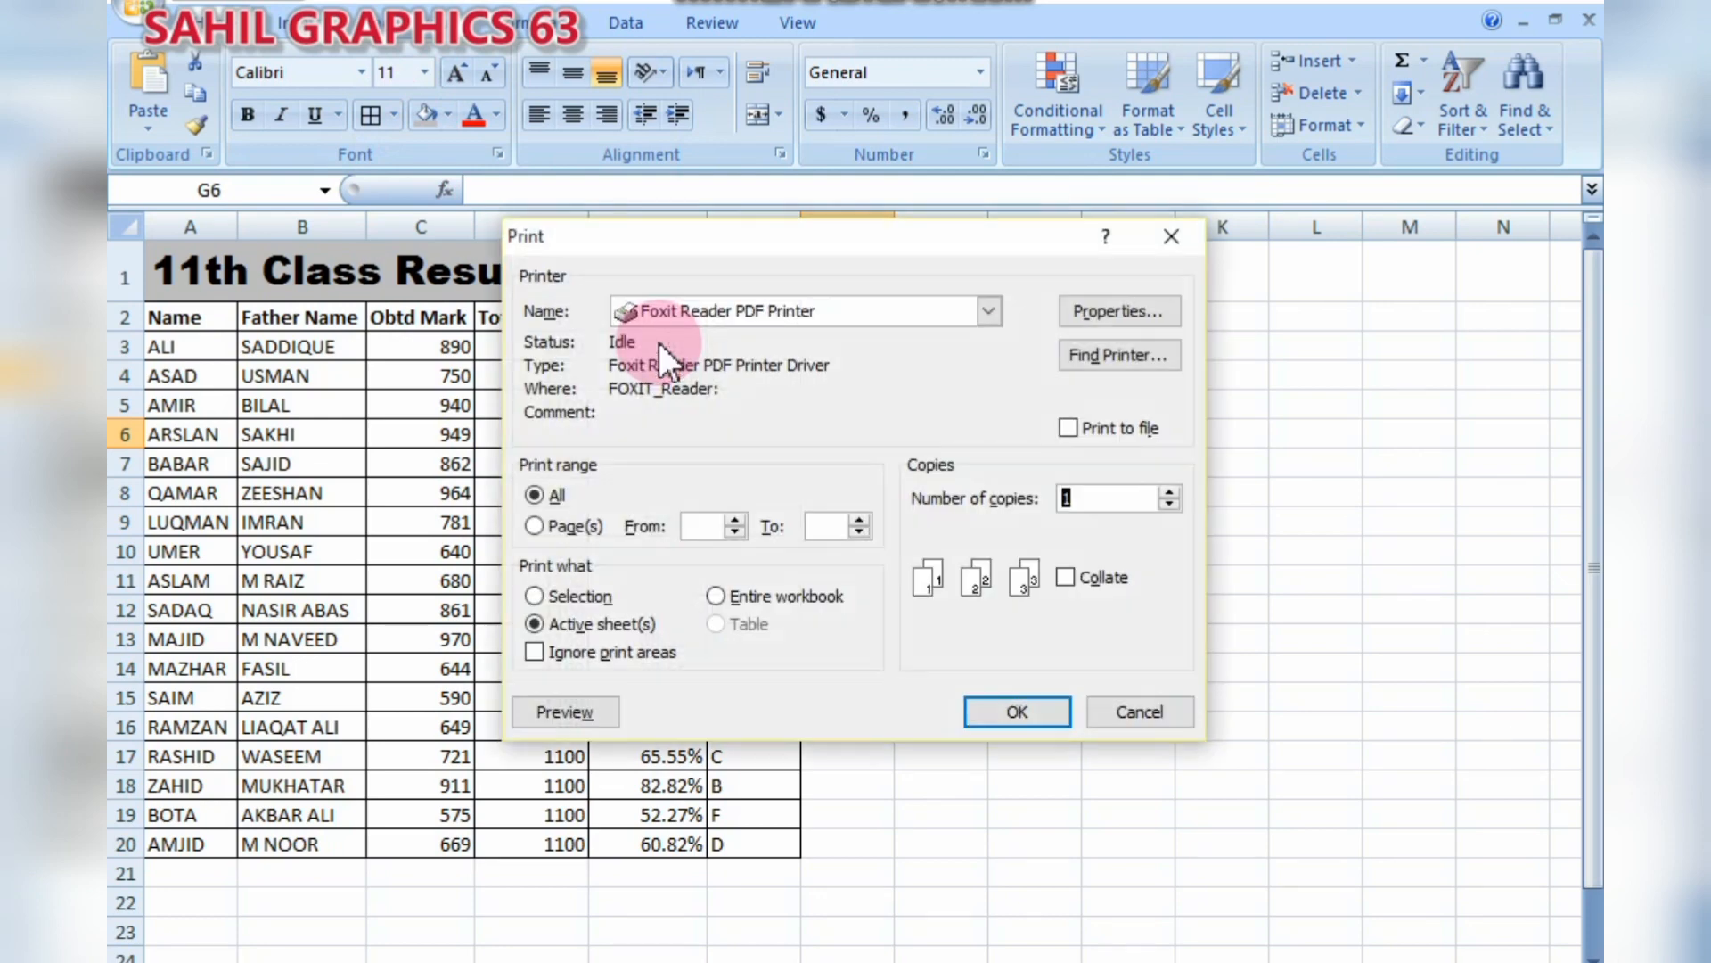
{"action": "left_click", "coordinate": [567, 711]}
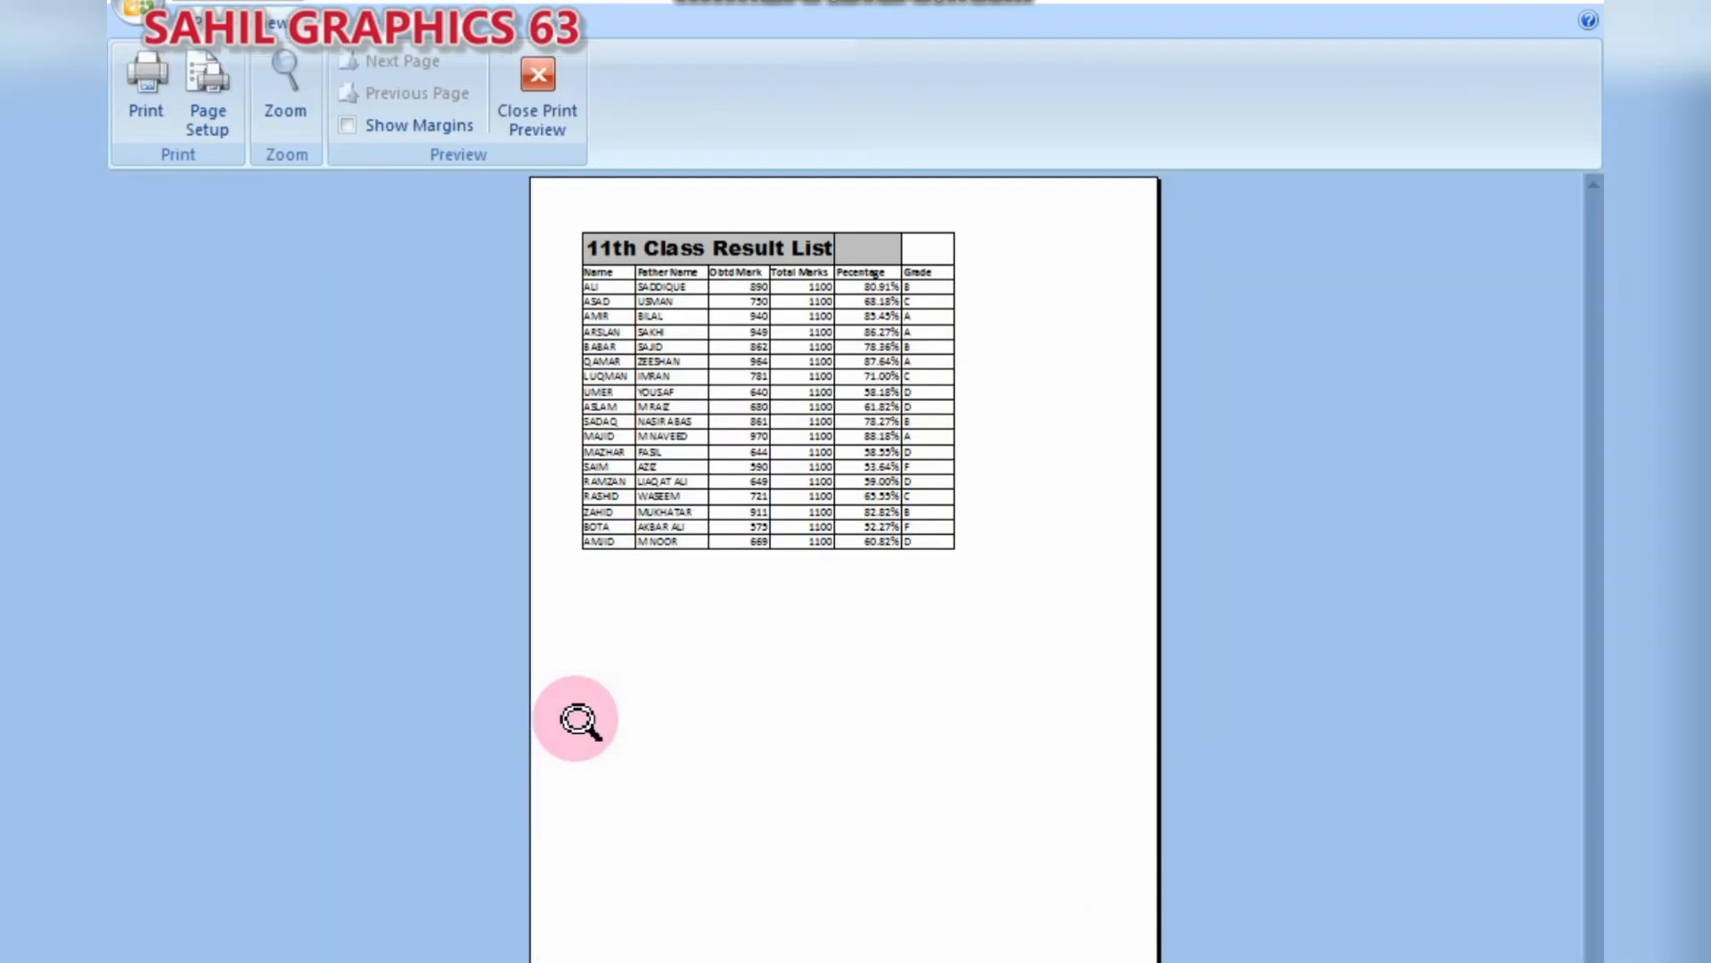
{"action": "left_click", "coordinate": [725, 287]}
{"action": "left_click", "coordinate": [307, 98]}
{"action": "left_click", "coordinate": [735, 335]}
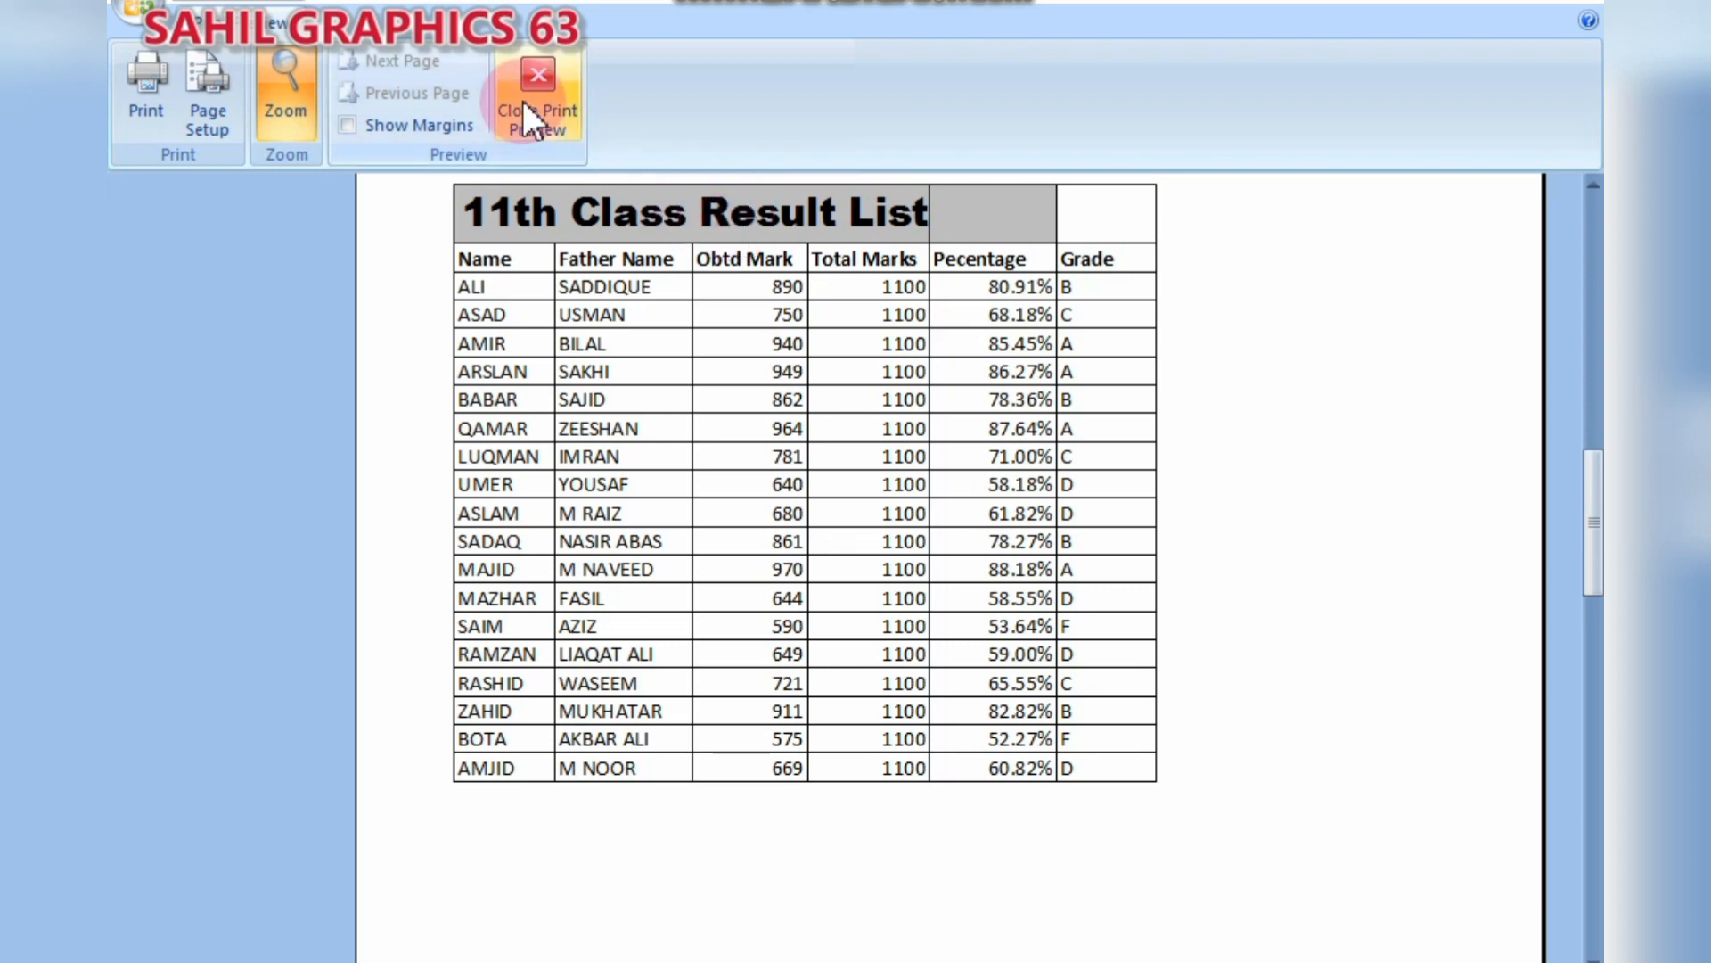
{"action": "left_click", "coordinate": [554, 87]}
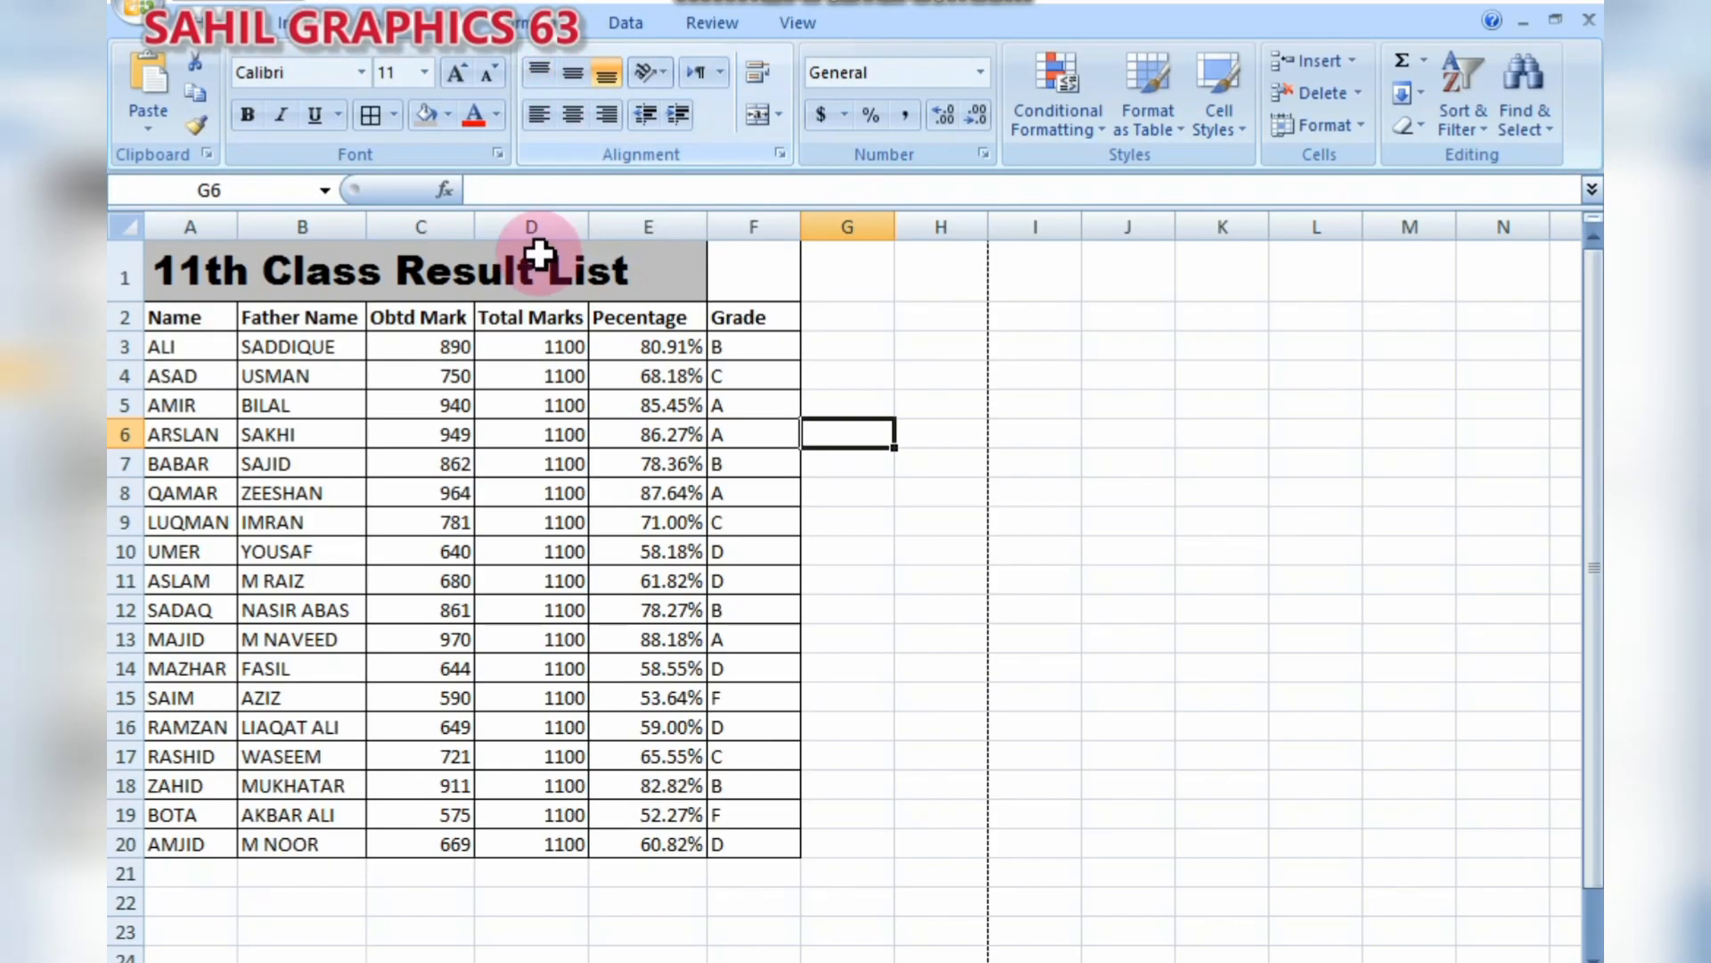
- Try to print the active sheet to a PDF file with the Foxit Reader PDF Printer
{"action": "key", "text": "ctrl+p"}
{"action": "left_click", "coordinate": [993, 706]}
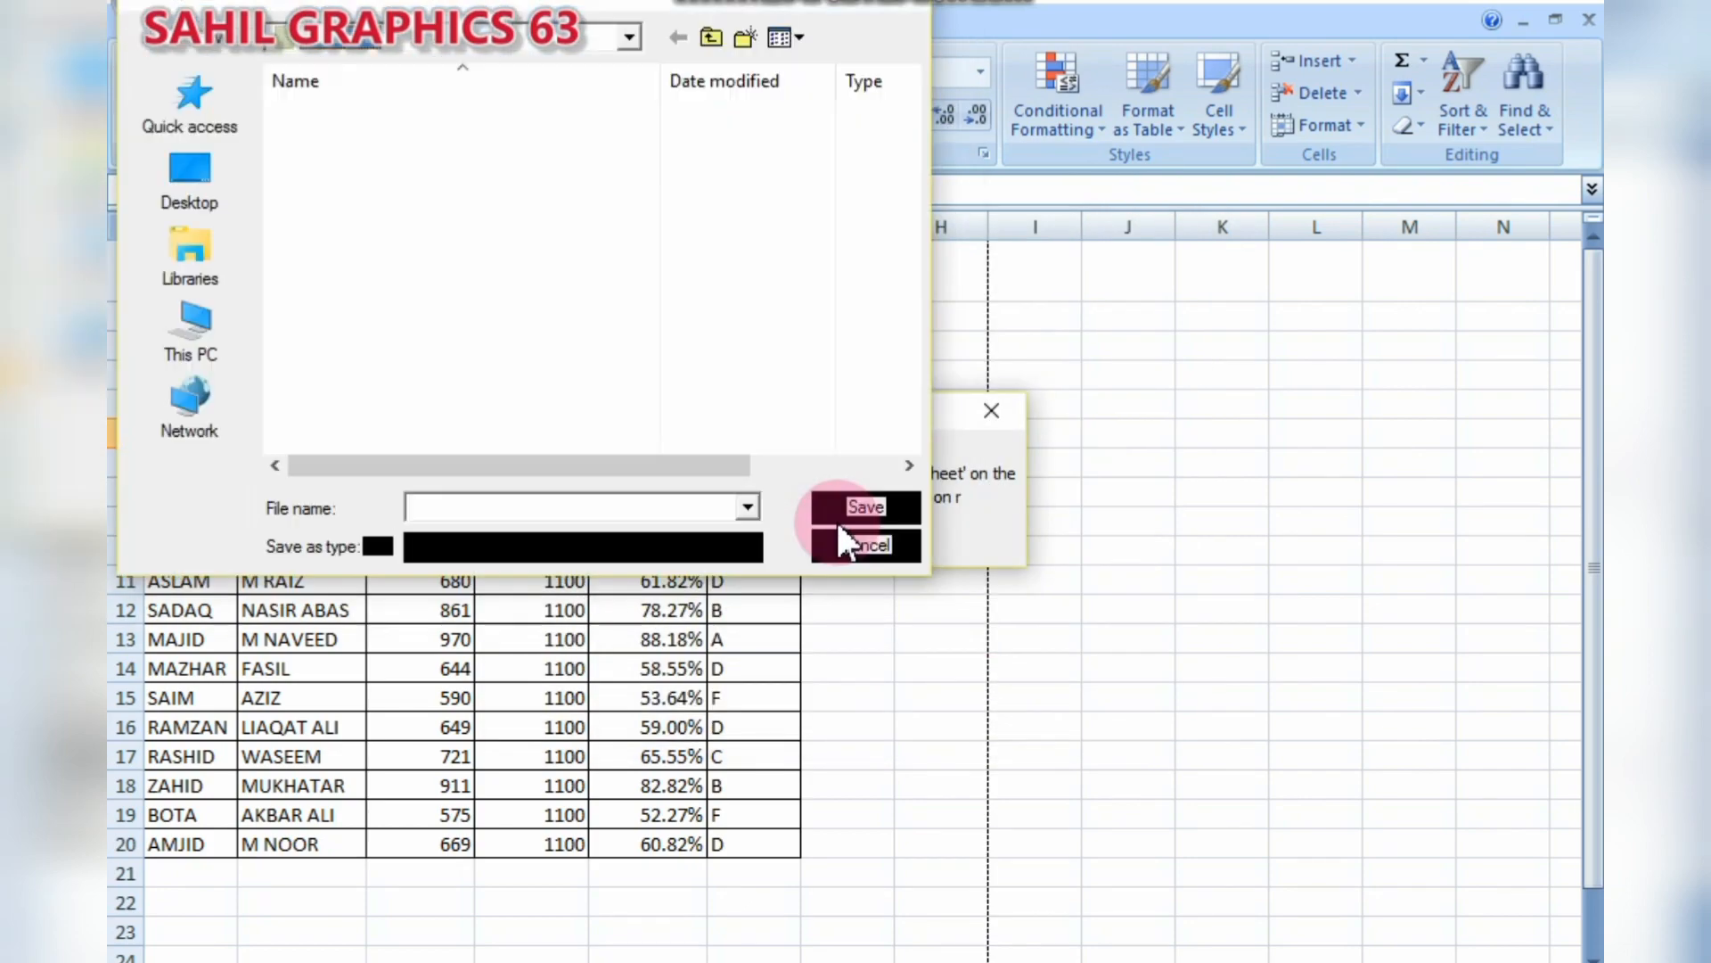
{"action": "left_click", "coordinate": [915, 4]}
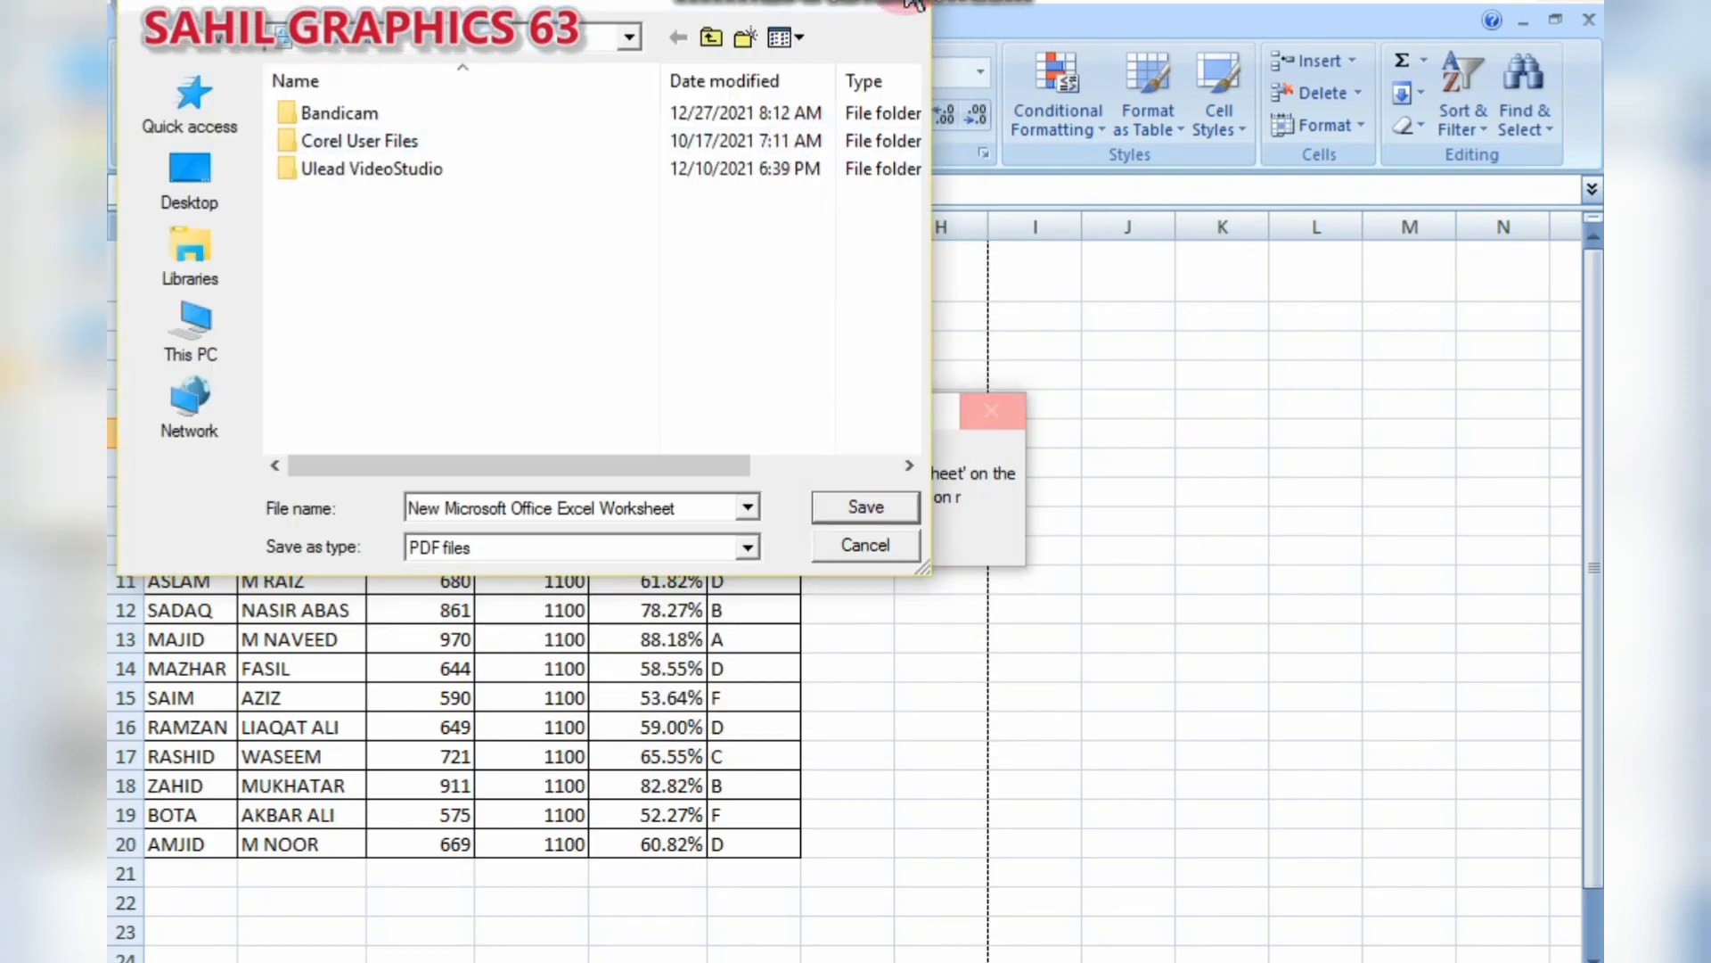
{"action": "left_click", "coordinate": [873, 341]}
{"action": "left_click", "coordinate": [1038, 961]}
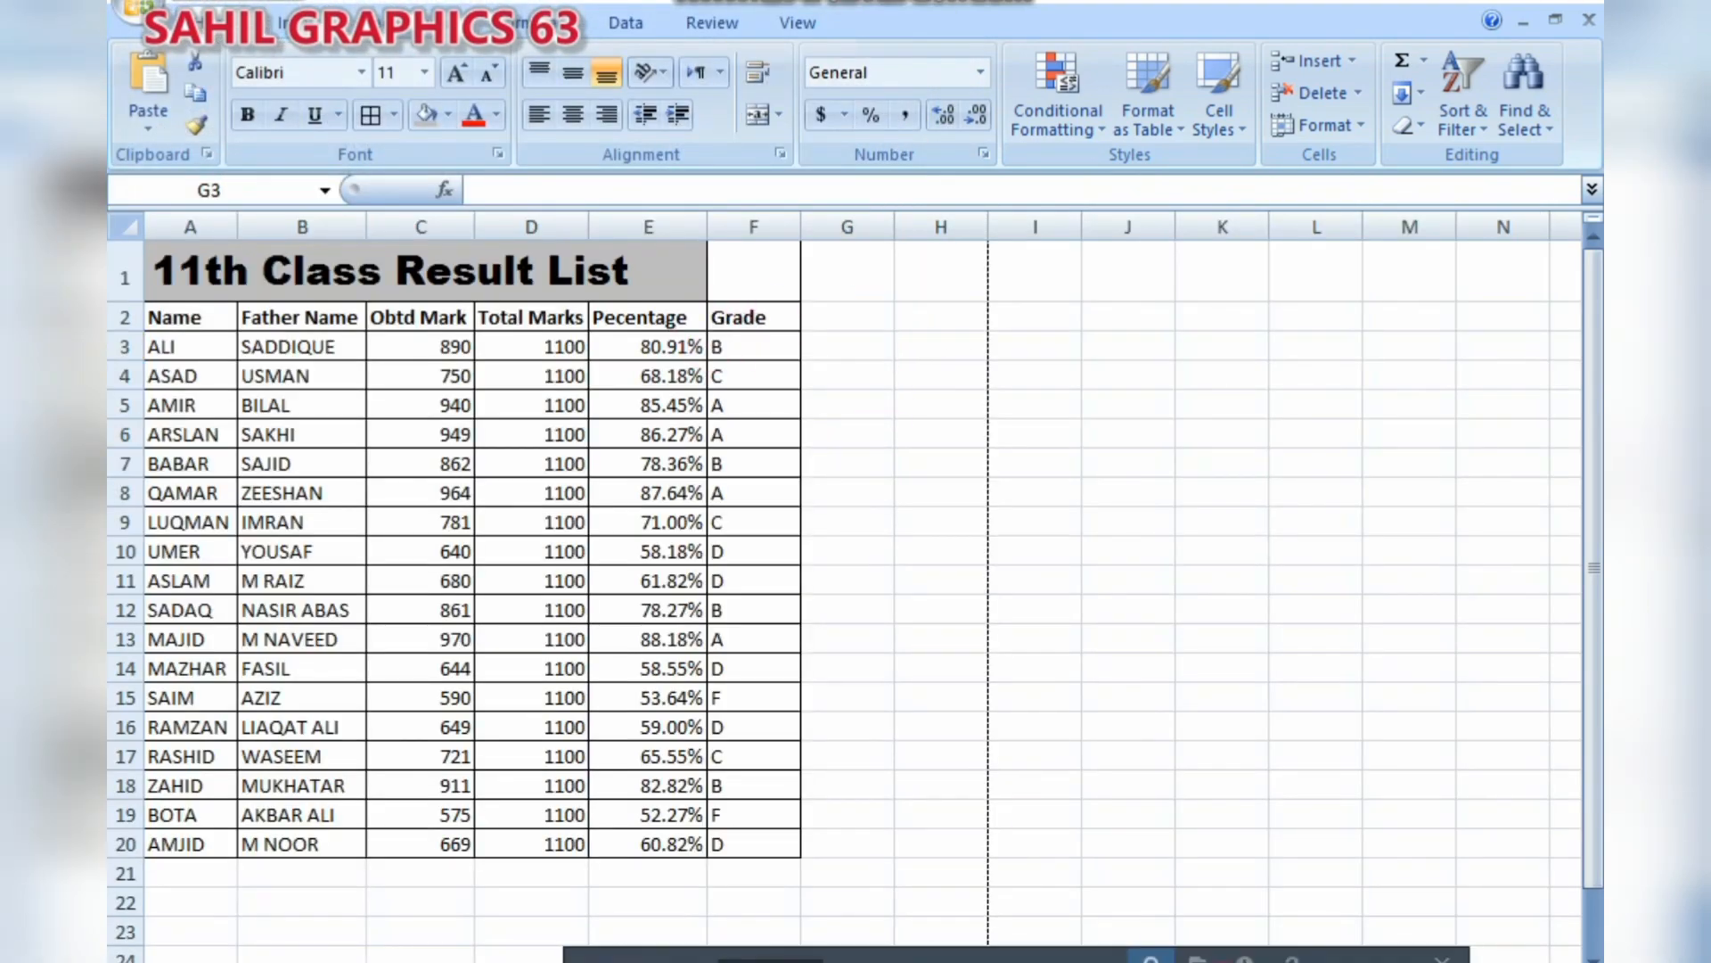